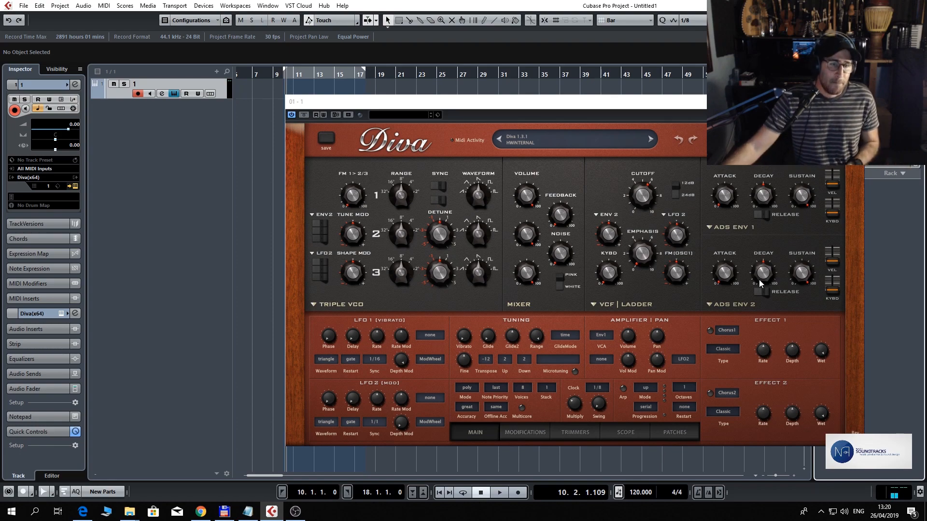
# - Browse Diva's 1 BASS patch folder and load the HS Bass Nine patch
pyautogui.click(672, 433)
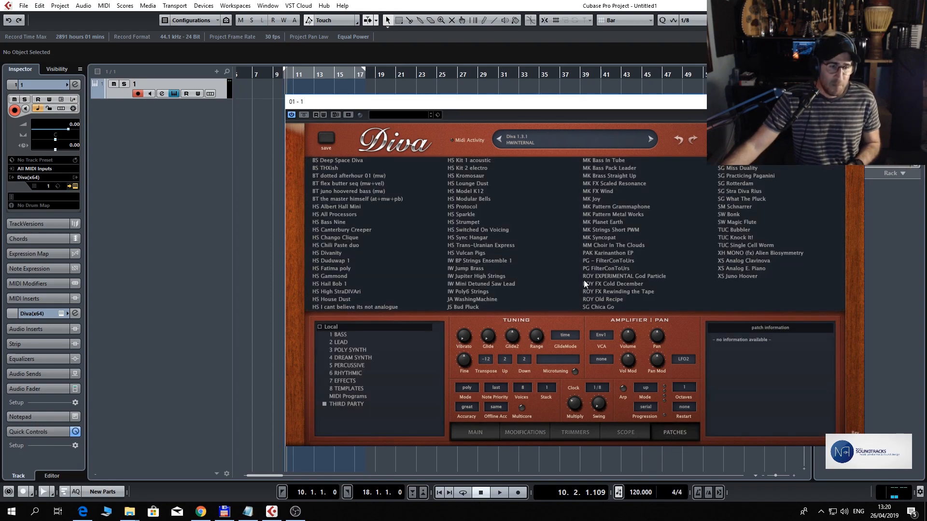
pyautogui.click(342, 168)
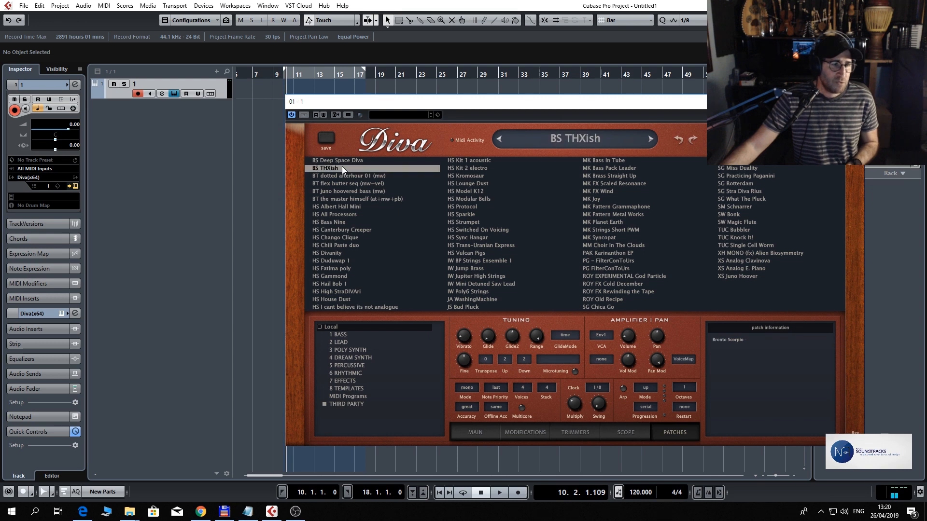
pyautogui.click(350, 333)
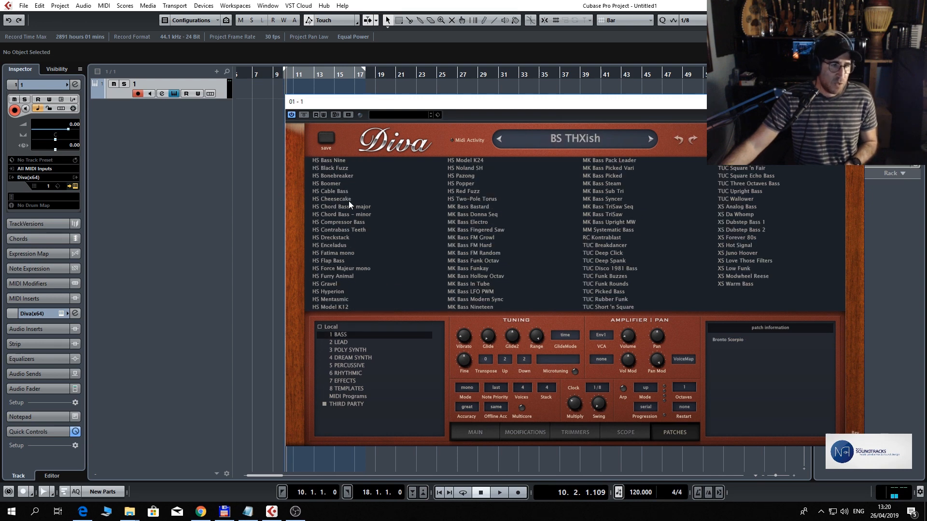
pyautogui.click(340, 161)
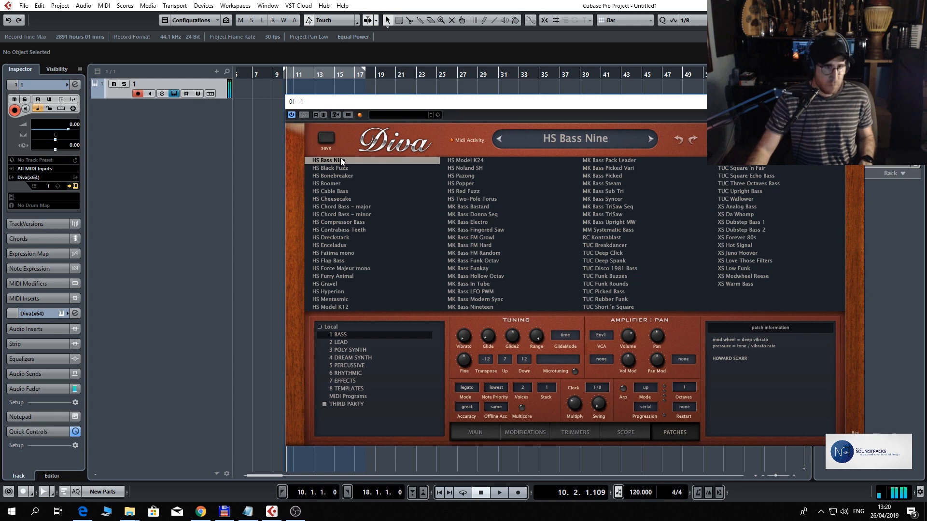
# - Audition the bass patches one after another up to HS Furry Animal, keep it loaded and close the synth window
pyautogui.press('Down')
pyautogui.press('Down')
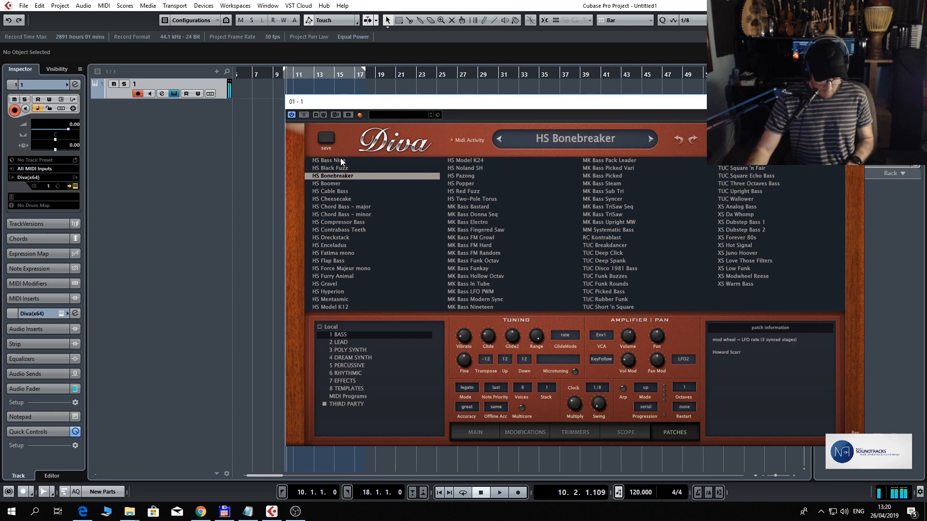
pyautogui.press('Down')
pyautogui.press('Down')
pyautogui.press('Down')
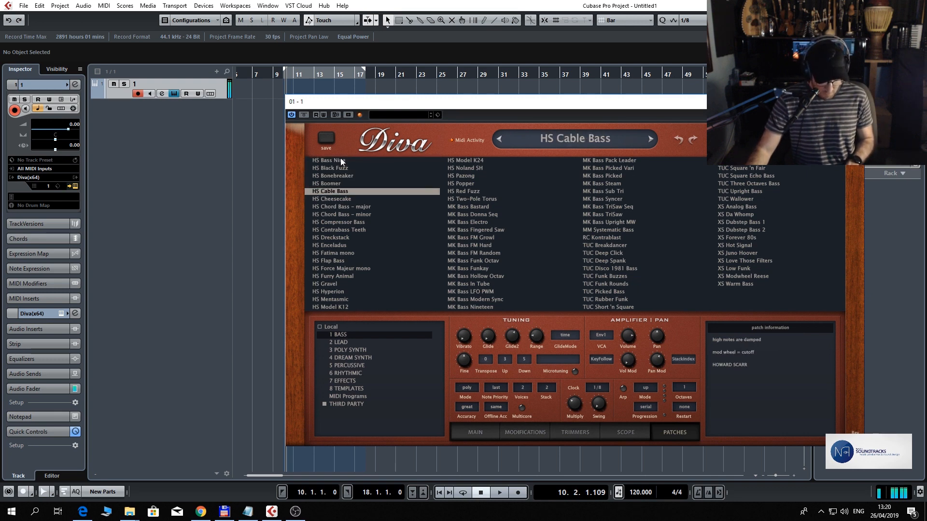
pyautogui.press('Down')
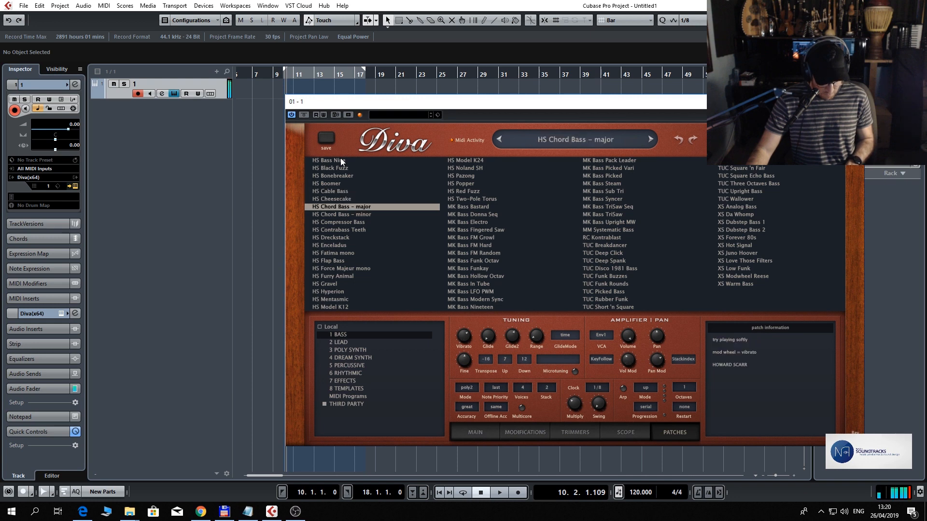
pyautogui.press('Down')
pyautogui.press('Down')
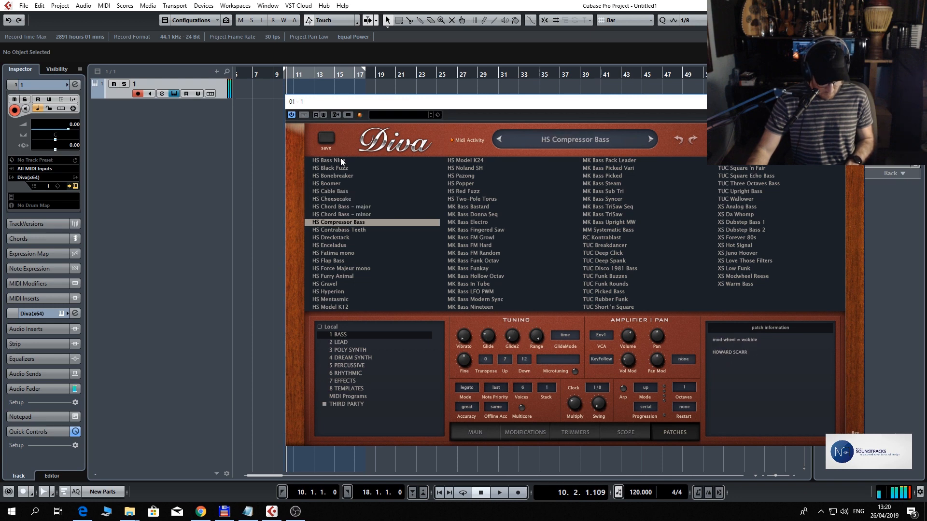
pyautogui.press('Down')
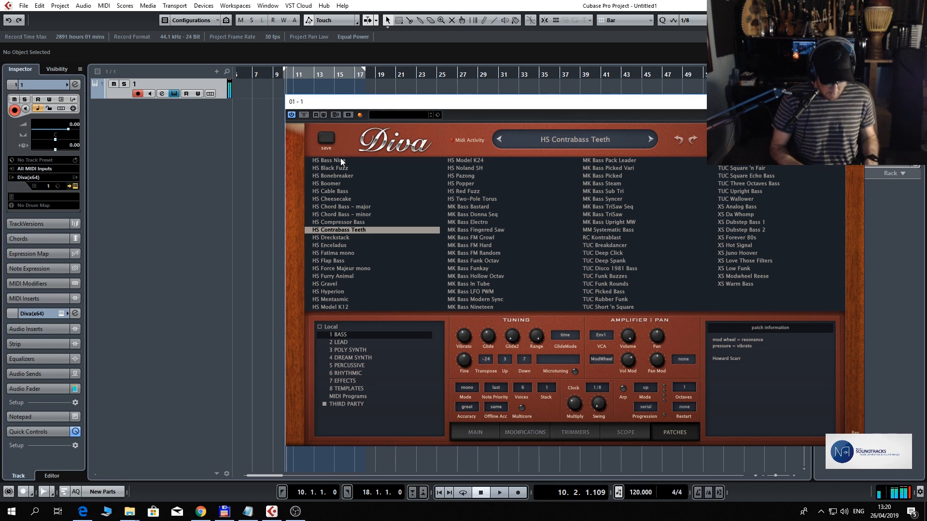
pyautogui.press('Down')
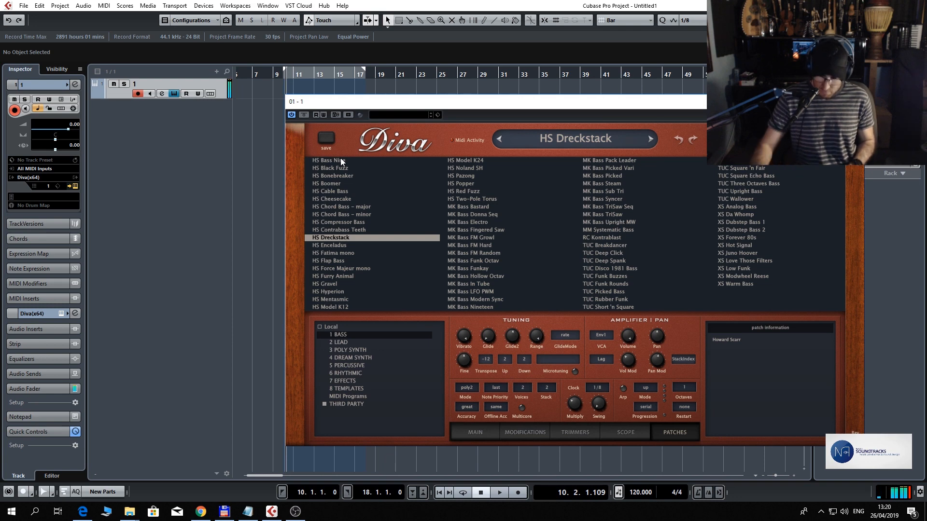
pyautogui.press('Down')
pyautogui.press('Down')
pyautogui.press('Down')
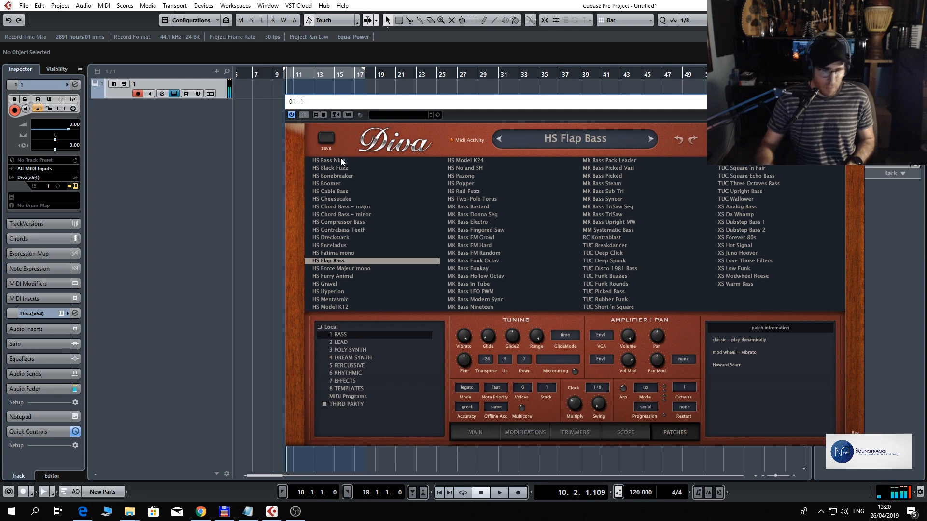
pyautogui.press('Down')
pyautogui.press('Down')
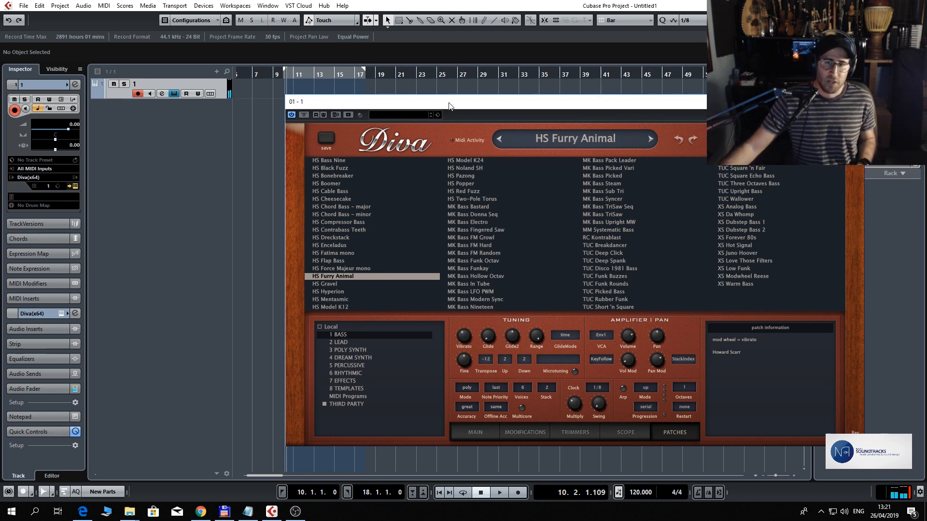
pyautogui.click(853, 102)
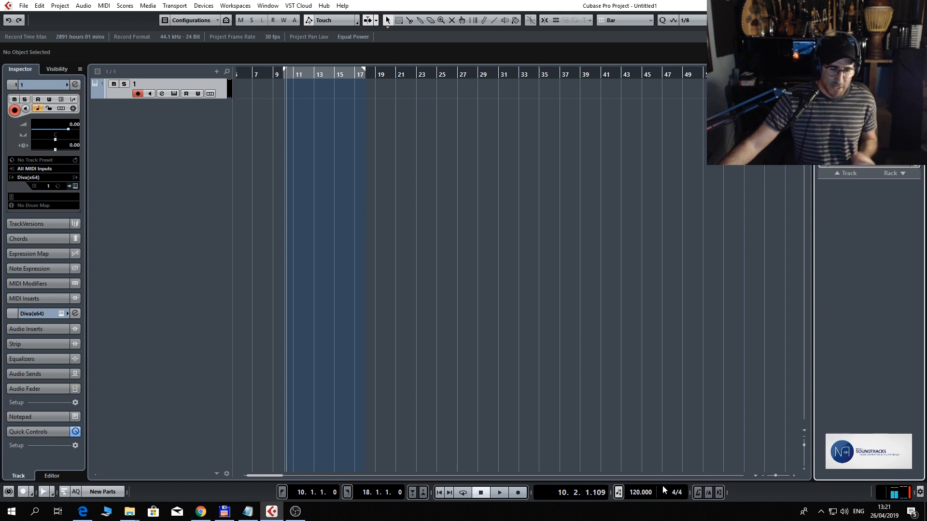
# - Set the project tempo to 150 BPM and play briefly from the project start to check it
pyautogui.doubleClick(637, 492)
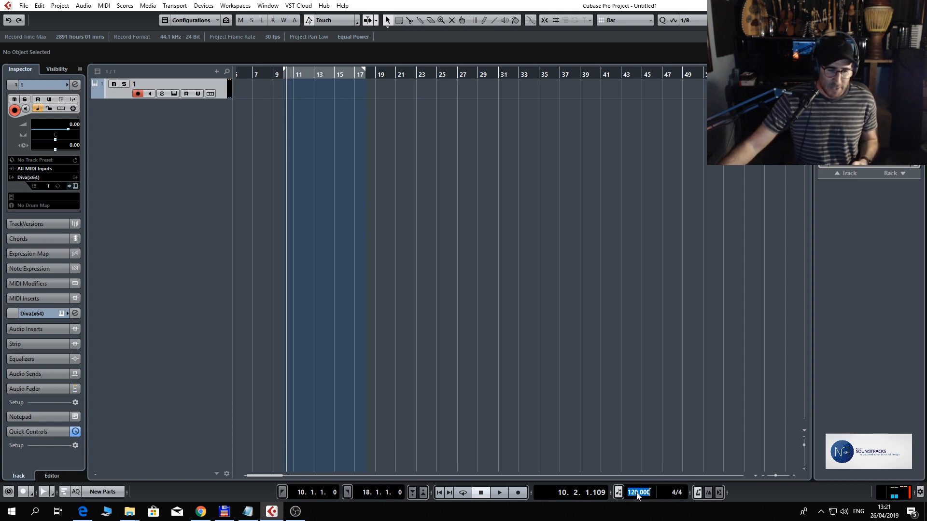
pyautogui.write('150')
pyautogui.press('Return')
pyautogui.press('Home')
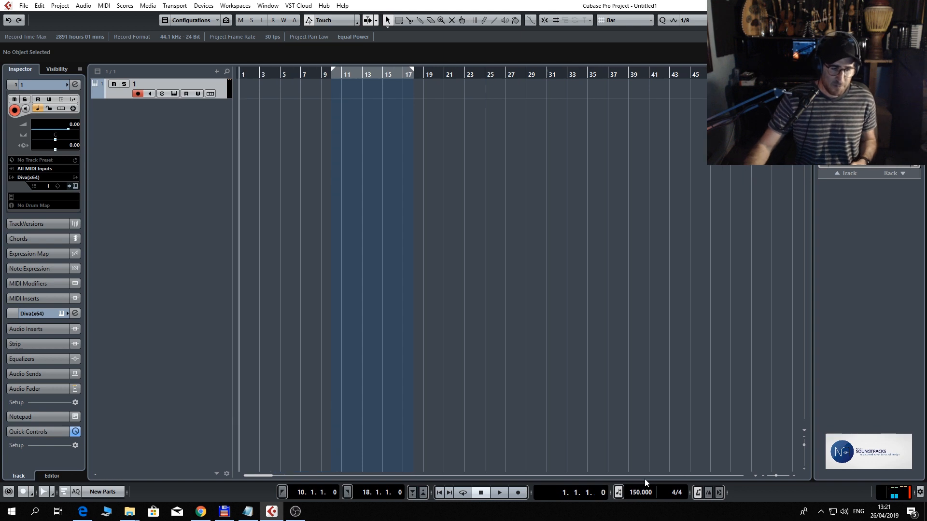
pyautogui.press('space')
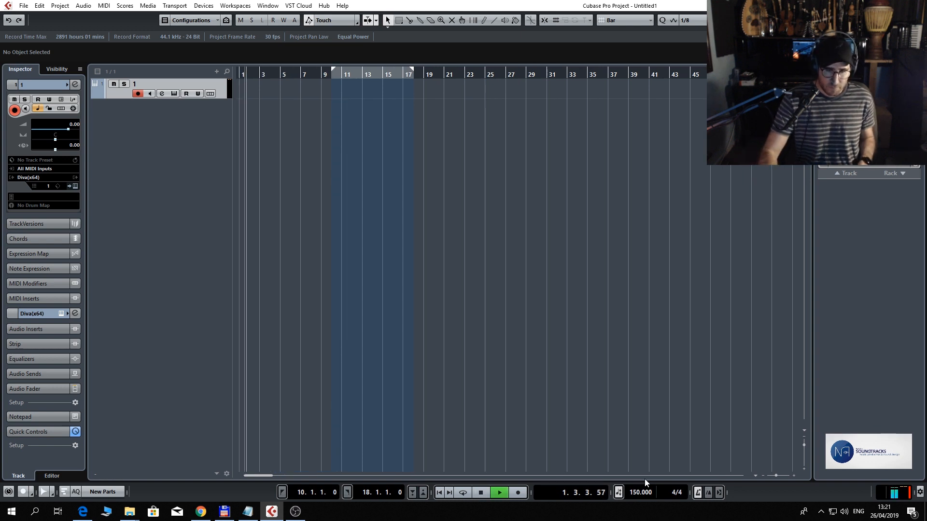
pyautogui.press('space')
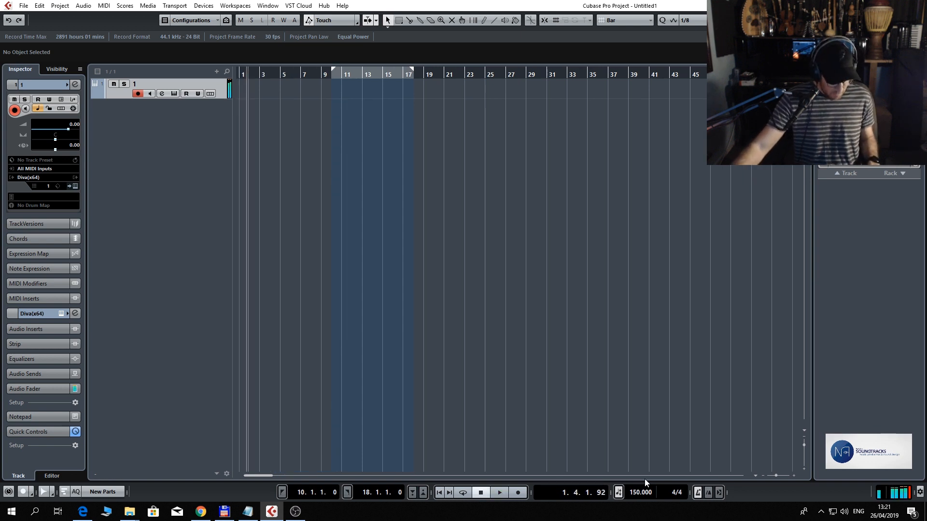
# - Record a repeated-note bass line on track 1 from the project start, stopping just after bar 4 begins
pyautogui.press('Home')
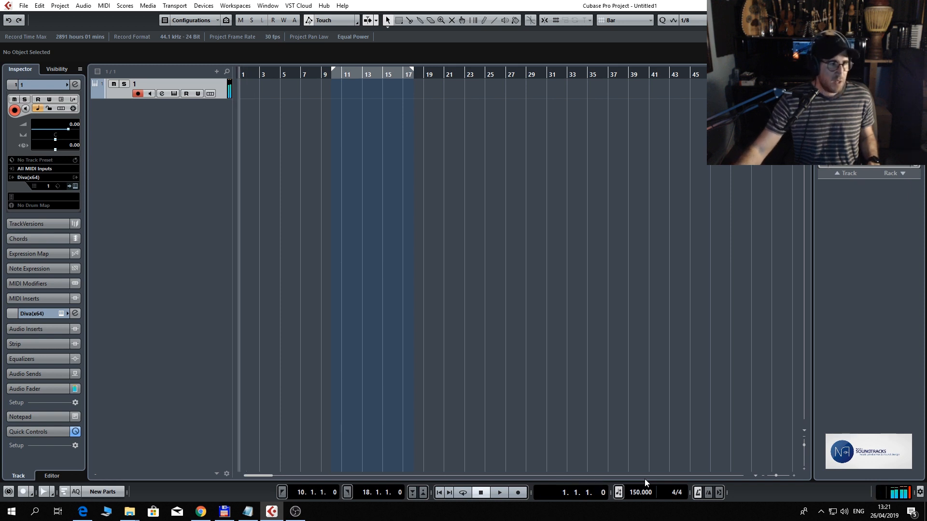
pyautogui.press('KP_Multiply')
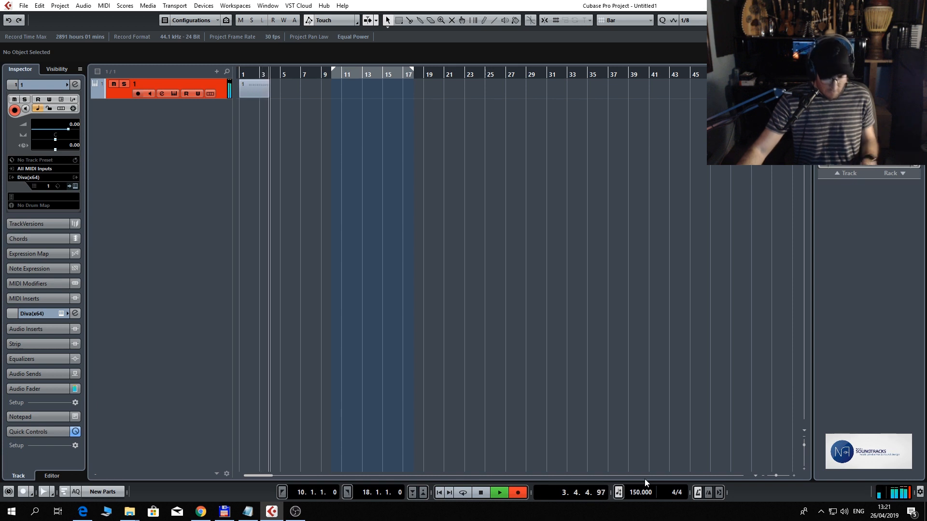
pyautogui.press('space')
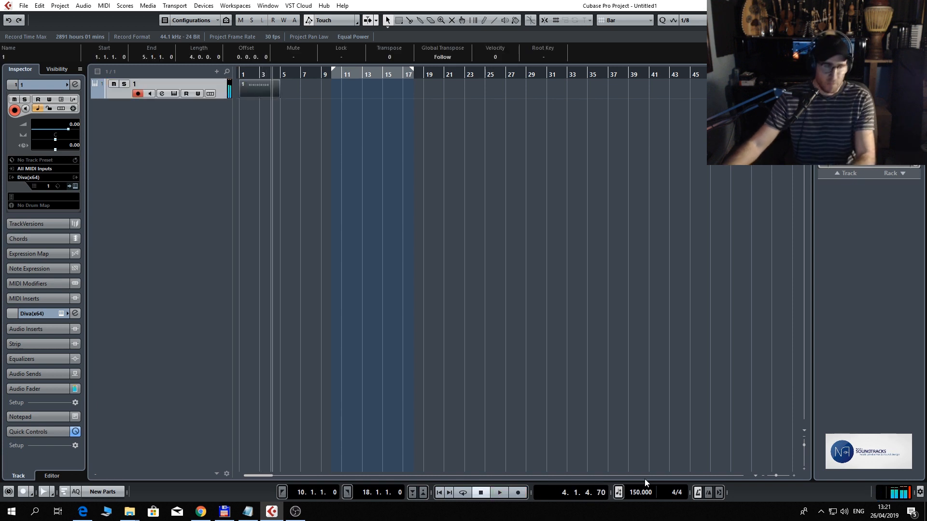
# - Open the recorded MIDI part for editing, quantize its notes to 1/8 and play the result
pyautogui.doubleClick(258, 88)
pyautogui.click(167, 337)
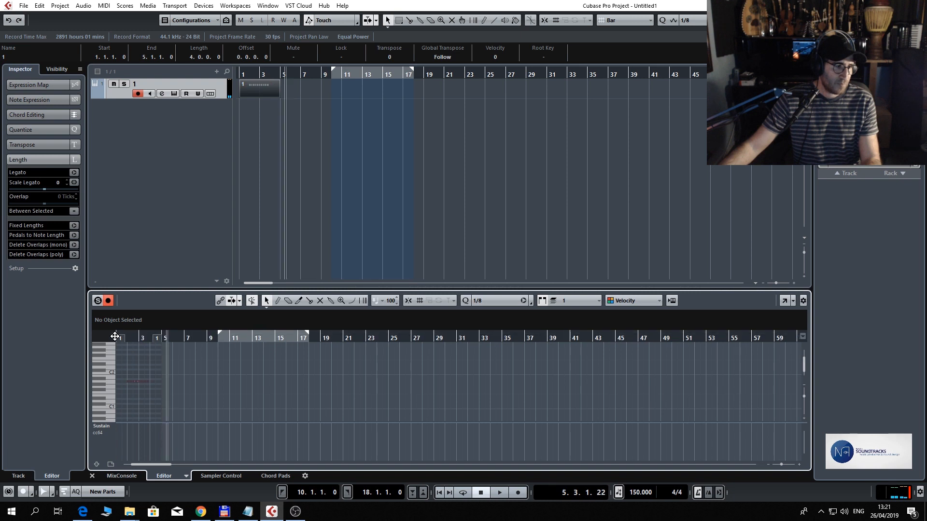
pyautogui.moveTo(115, 336); pyautogui.dragTo(277, 380)
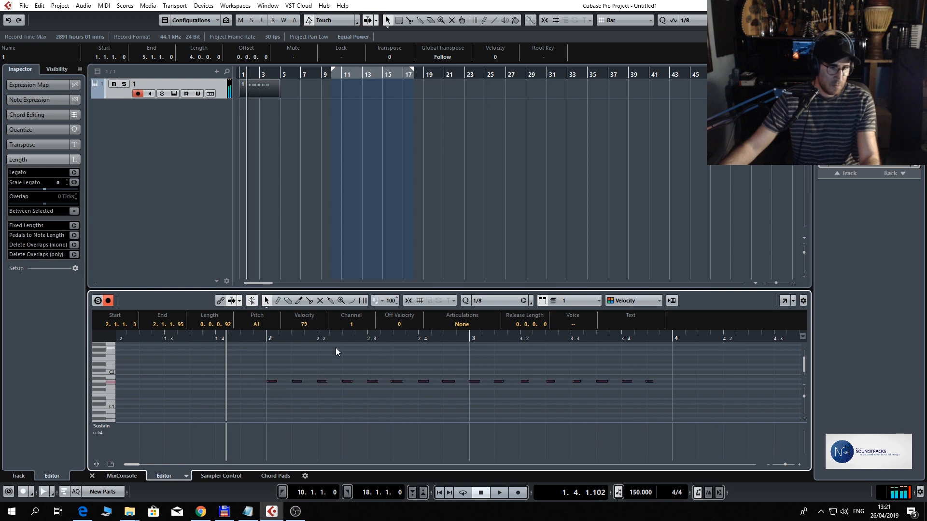
pyautogui.press('q')
pyautogui.press('space')
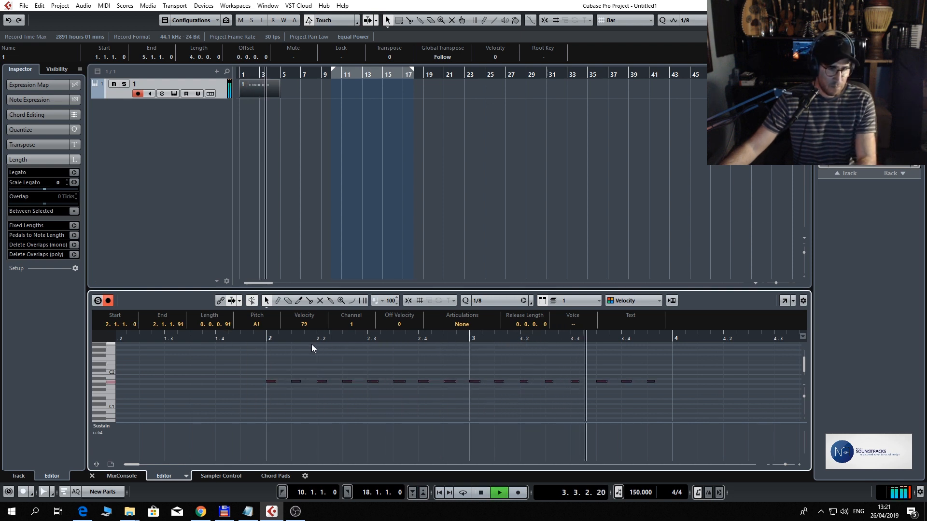
pyautogui.press('space')
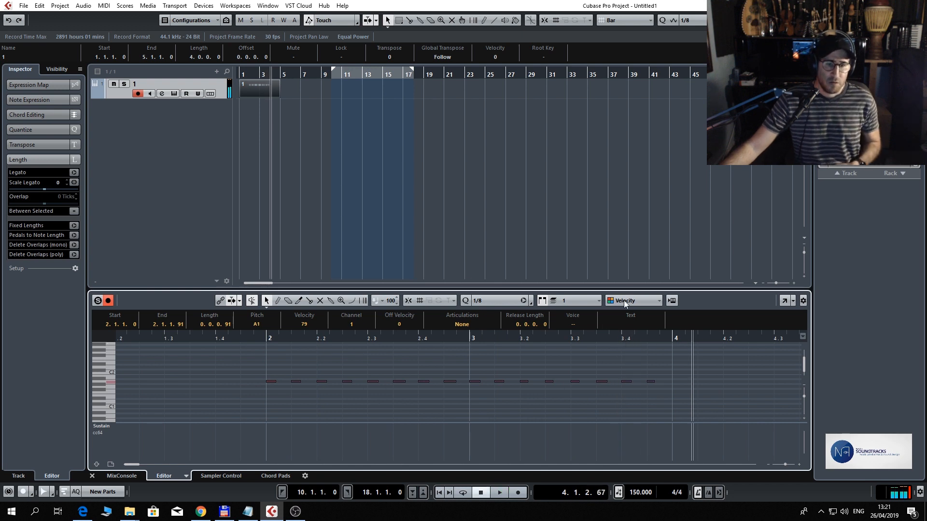
# - Trim the recorded MIDI part so it starts at bar 2 and ends at bar 4
pyautogui.moveTo(255, 74); pyautogui.dragTo(177, 81)
pyautogui.moveTo(264, 76); pyautogui.dragTo(264, 96)
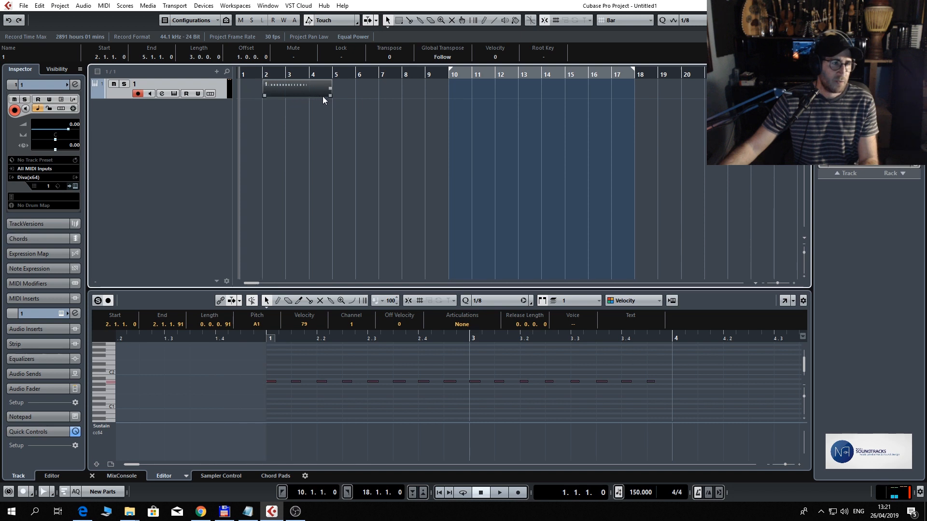
pyautogui.moveTo(331, 96); pyautogui.dragTo(309, 96)
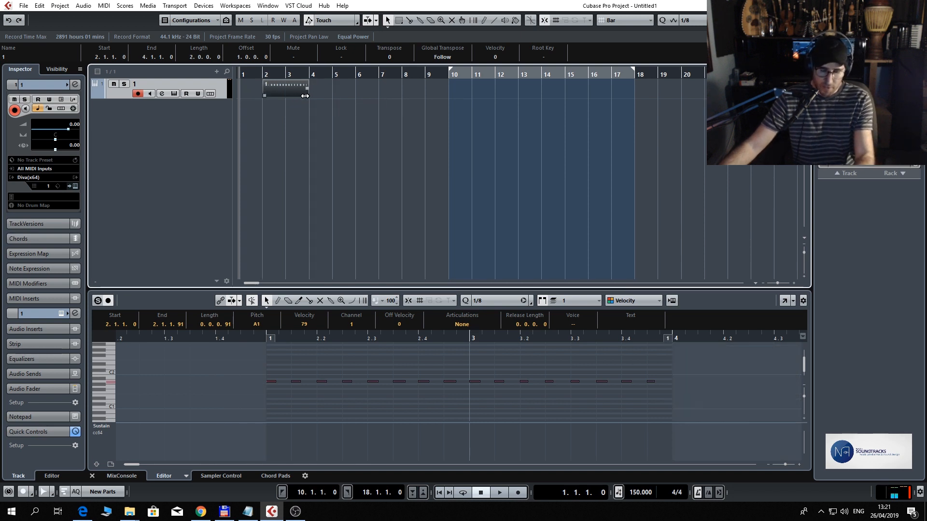
# - Duplicate the two-bar MIDI part three times in a row up to bar 10 and play the sequence briefly
pyautogui.hotkey('ctrl', 'd')
pyautogui.hotkey('ctrl', 'd')
pyautogui.hotkey('ctrl', 'd')
pyautogui.press('space')
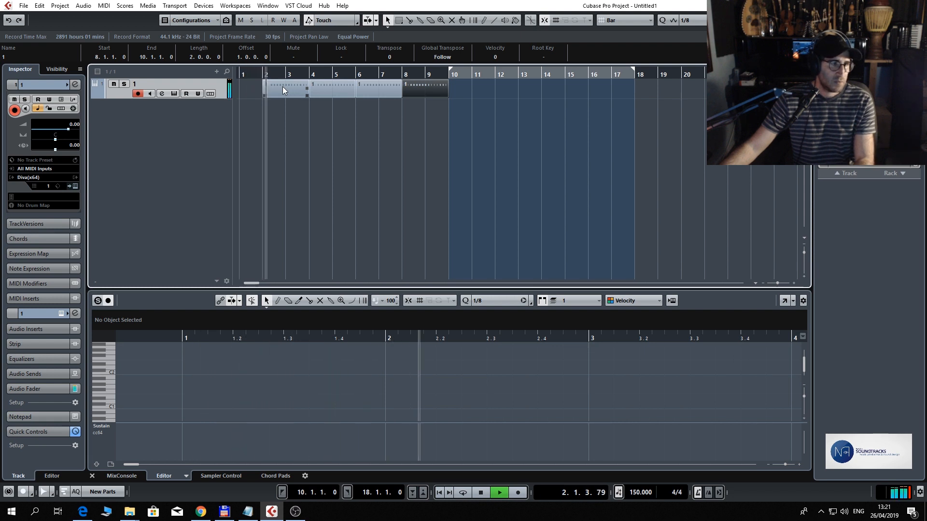
pyautogui.press('space')
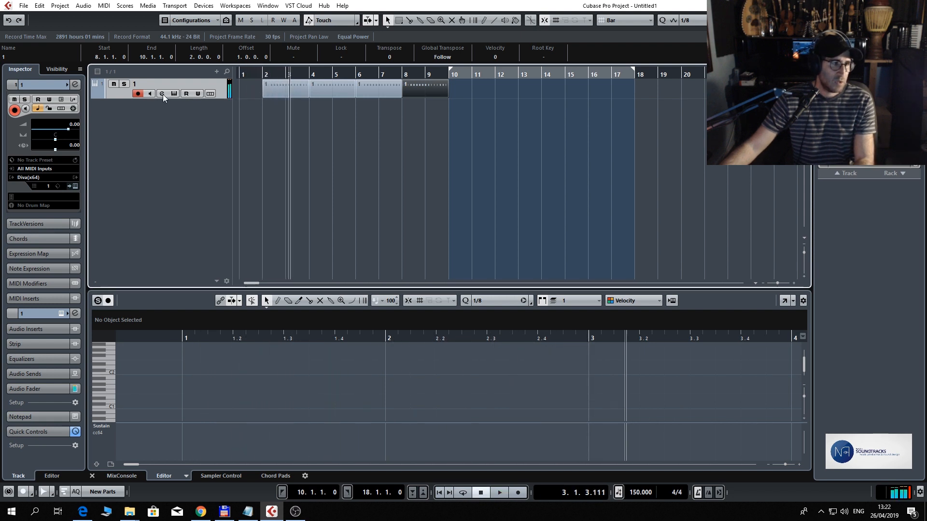
# - Open track 1's channel settings and load FabFilter Pro-Q 2 in the first insert slot
pyautogui.click(162, 94)
pyautogui.click(291, 260)
pyautogui.scroll(-2, 279, 268)
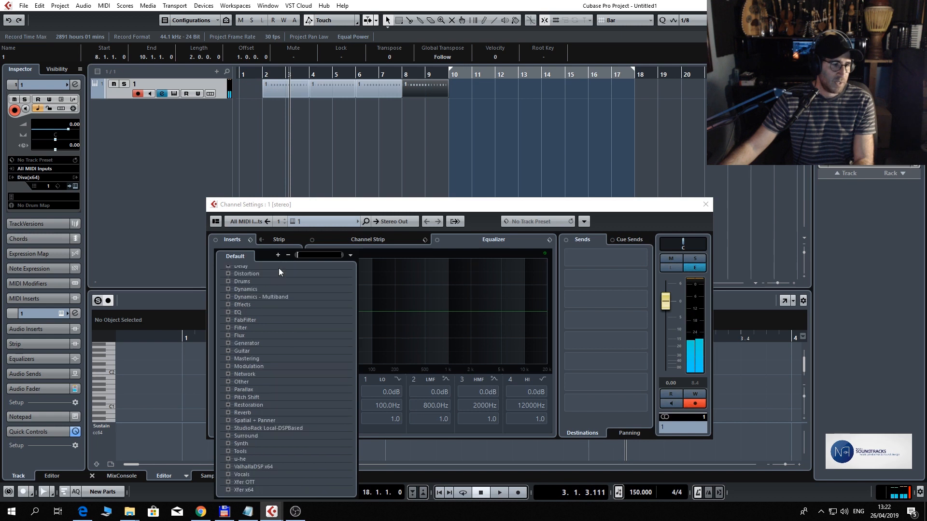
pyautogui.click(253, 321)
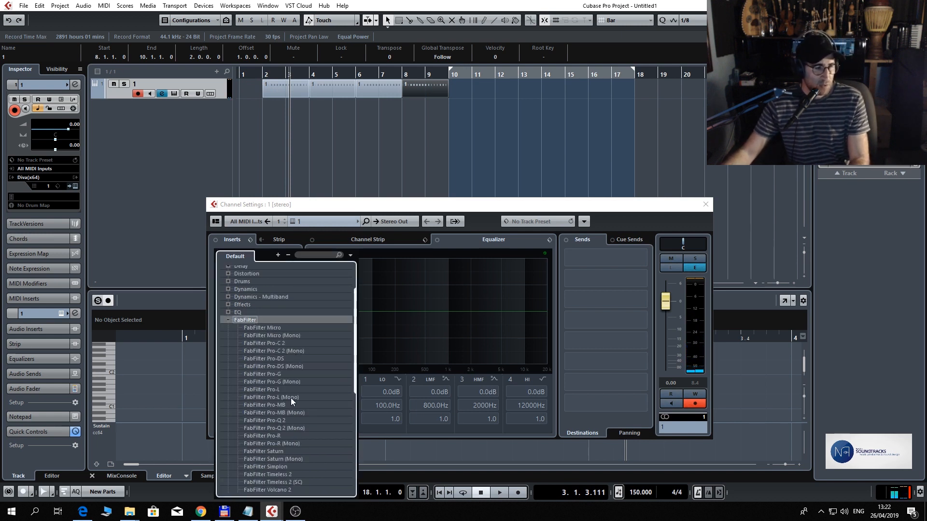
pyautogui.click(288, 420)
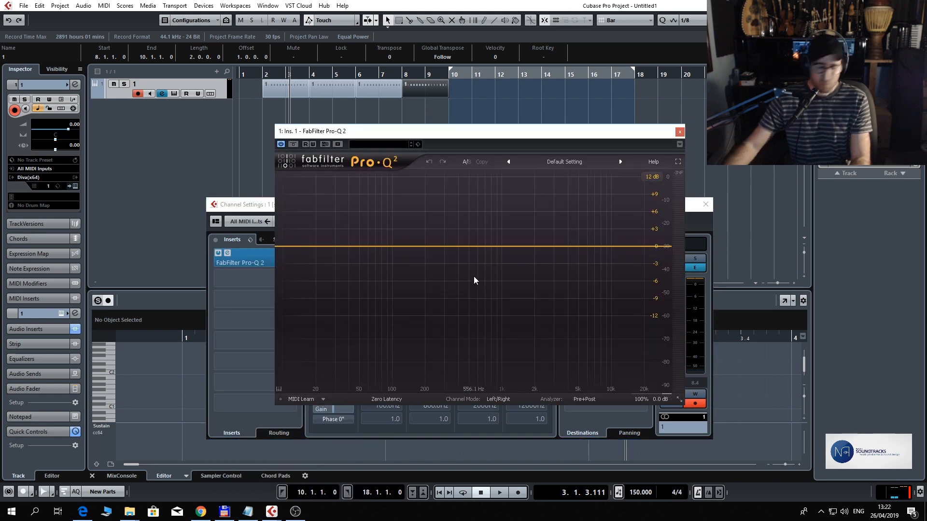
# - Play from the start and add a high-shelf cut of about 4 dB near 7860 Hz plus a bell cut near 1 kHz
pyautogui.press('.')
pyautogui.press('space')
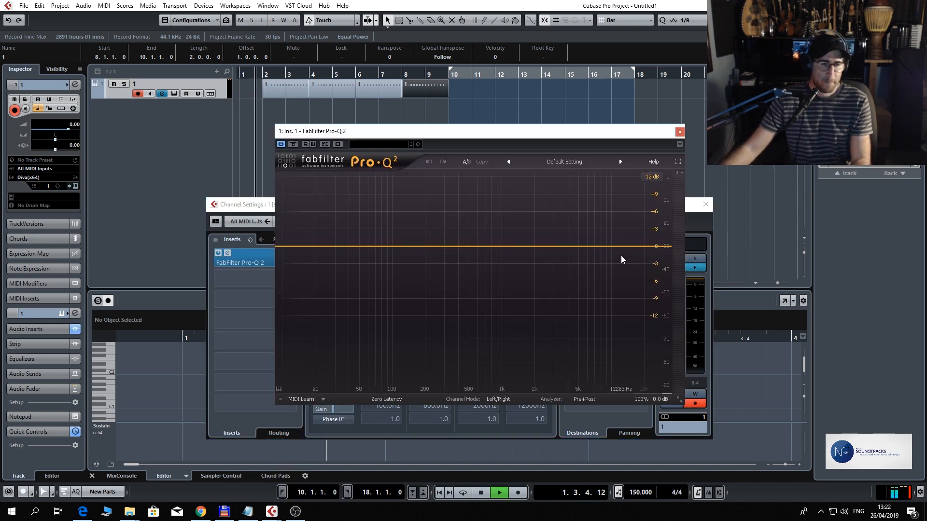
pyautogui.moveTo(626, 248); pyautogui.dragTo(600, 259)
pyautogui.moveTo(499, 246); pyautogui.dragTo(499, 281)
pyautogui.moveTo(585, 257); pyautogui.dragTo(593, 297)
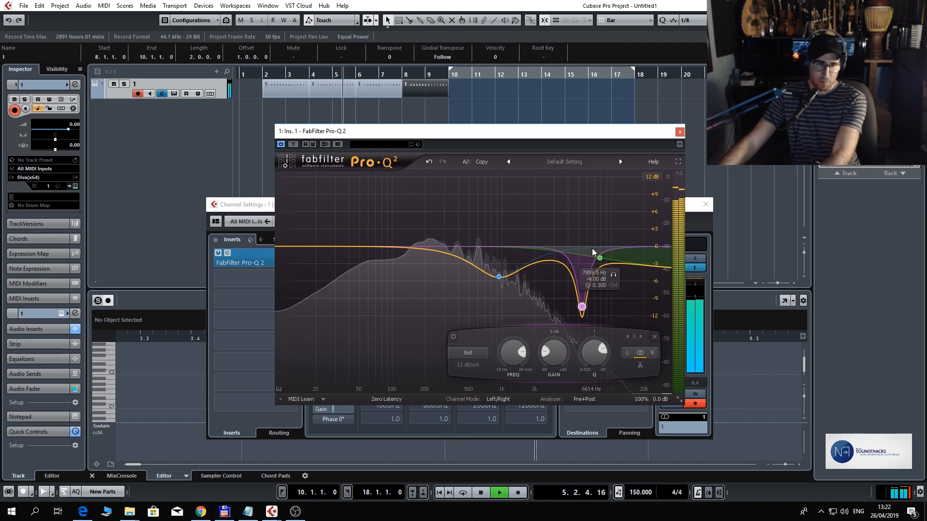
pyautogui.rightClick(582, 307)
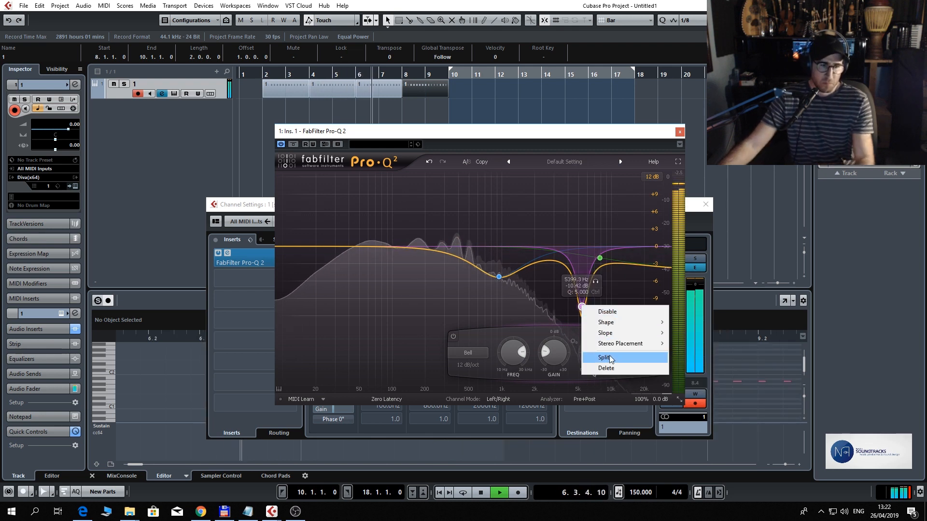
pyautogui.click(614, 368)
# - Turn the high-shelf band into a High Cut at about 4064 Hz with a 30 dB/oct slope
pyautogui.moveTo(599, 259); pyautogui.dragTo(569, 332)
pyautogui.rightClick(569, 266)
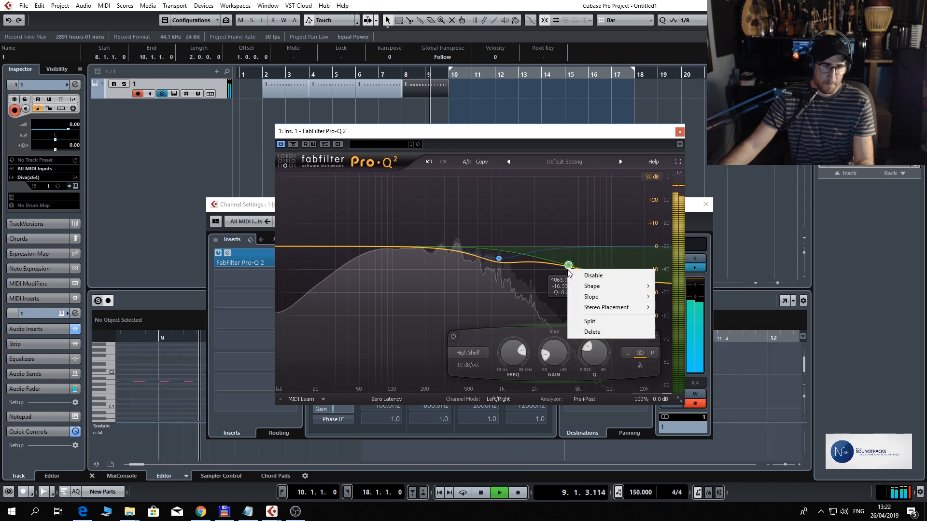
pyautogui.moveTo(600, 291)
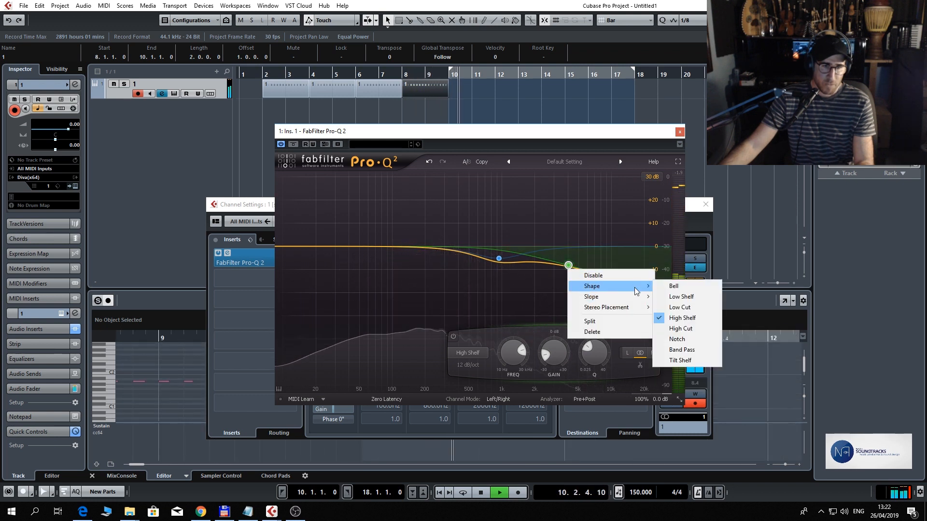
pyautogui.click(669, 328)
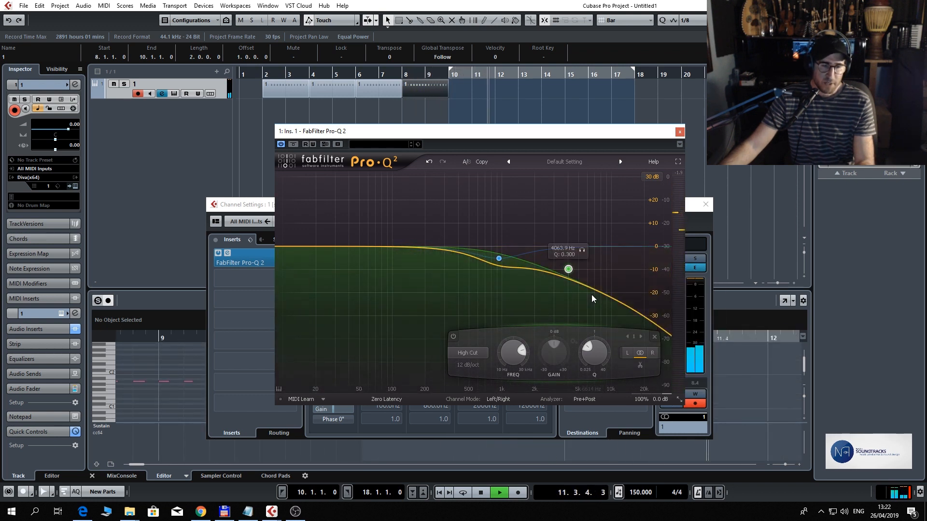
pyautogui.rightClick(568, 269)
pyautogui.moveTo(610, 300)
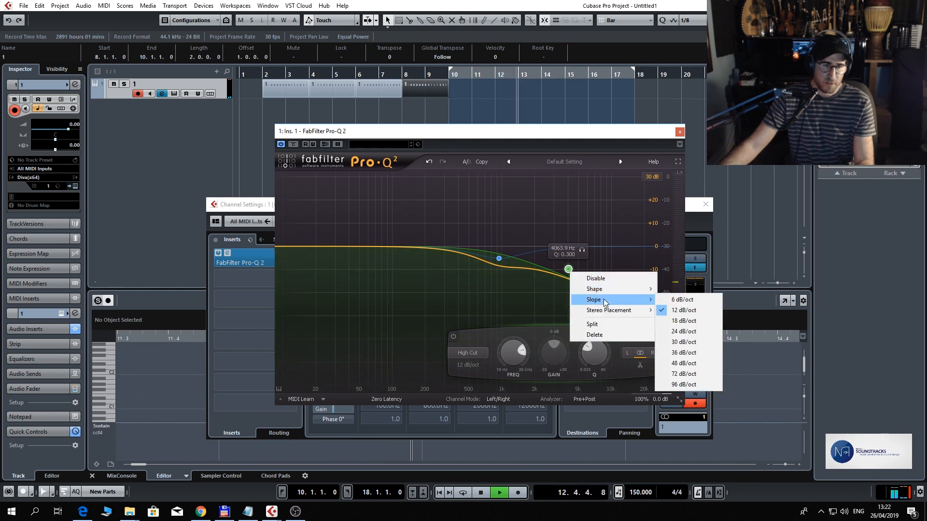
pyautogui.click(674, 342)
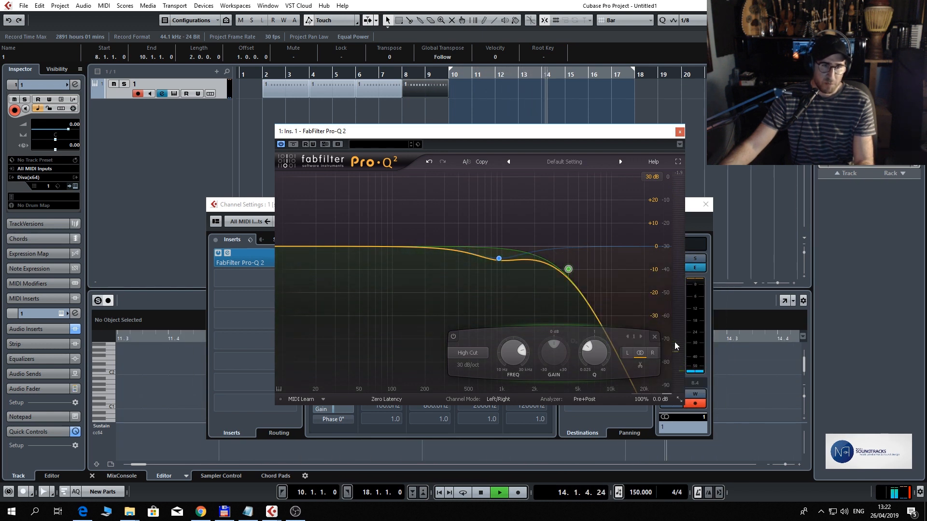
# - Play from the start, lower the high cut's frequency, and stop playback with the EQ and channel settings closed
pyautogui.press('space')
pyautogui.press('space')
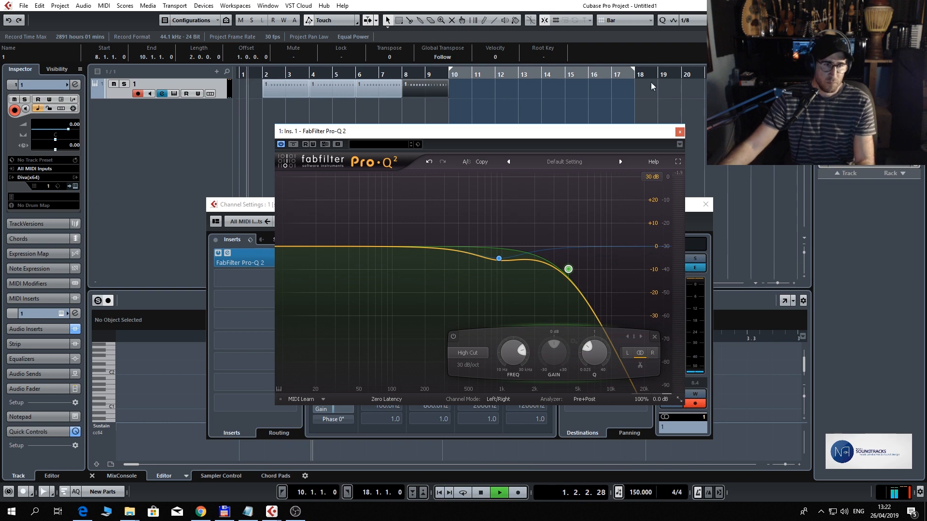
pyautogui.moveTo(568, 268); pyautogui.dragTo(514, 274)
pyautogui.click(680, 132)
pyautogui.press('space')
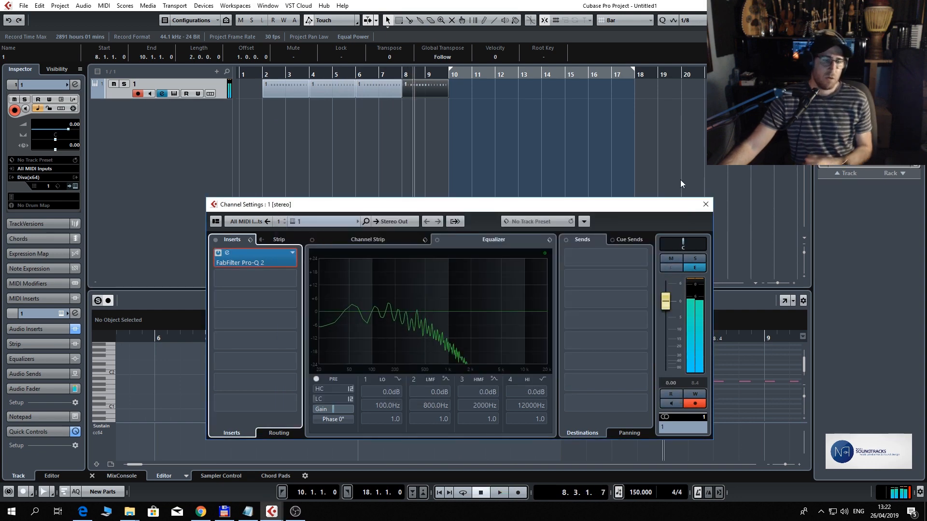
pyautogui.click(705, 204)
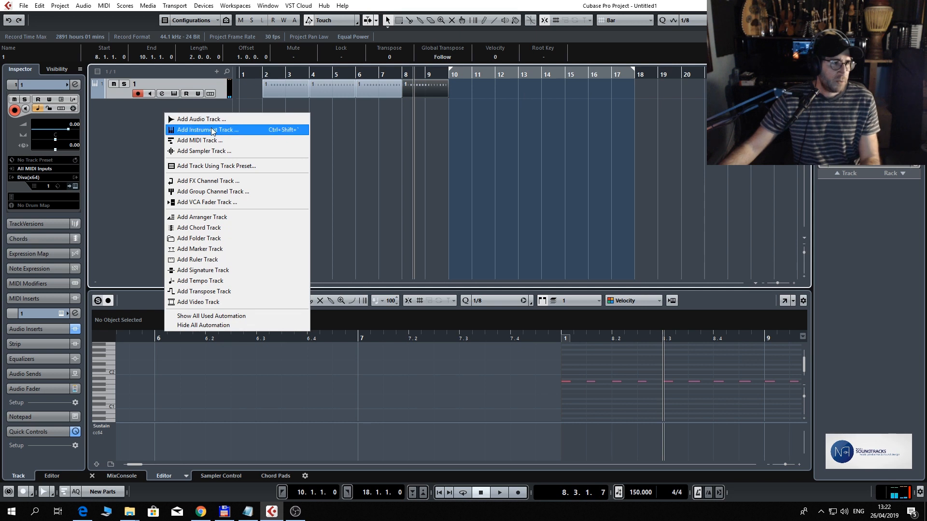
# - Add one instrument track hosting the 64-bit Kontakt instrument
pyautogui.click(183, 129)
pyautogui.click(420, 272)
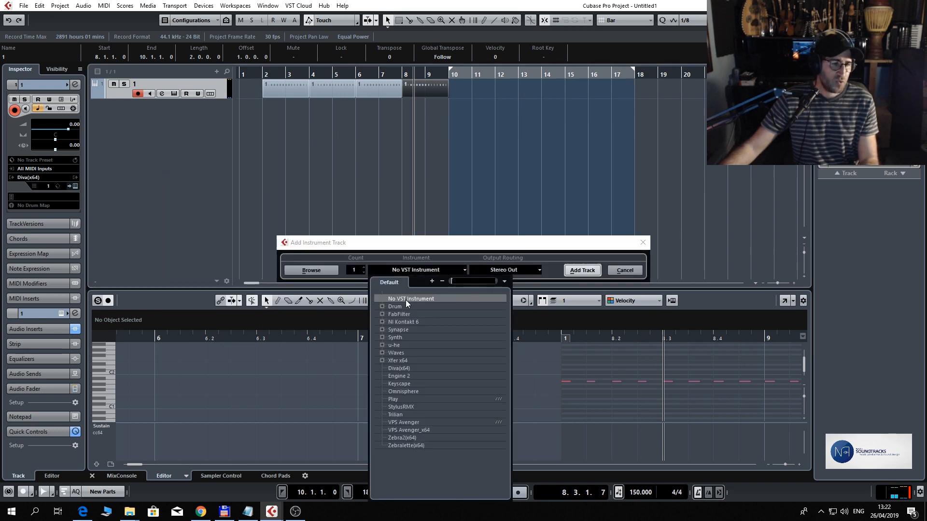
pyautogui.click(415, 321)
pyautogui.click(419, 329)
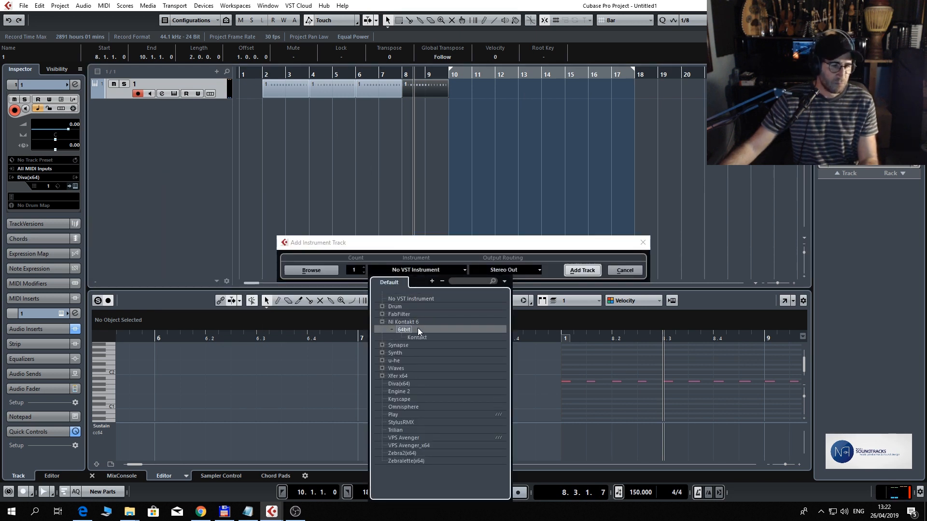
pyautogui.click(419, 337)
pyautogui.click(582, 270)
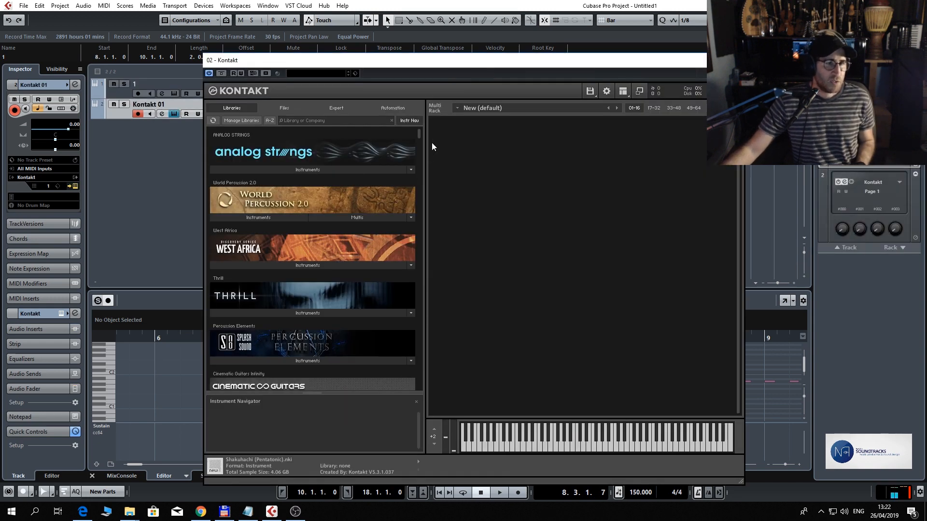
# - Load 01 8DIO Epic Frame Drum Ens - Main.nki from the Epic Frame Drum library
pyautogui.moveTo(417, 135); pyautogui.dragTo(415, 259)
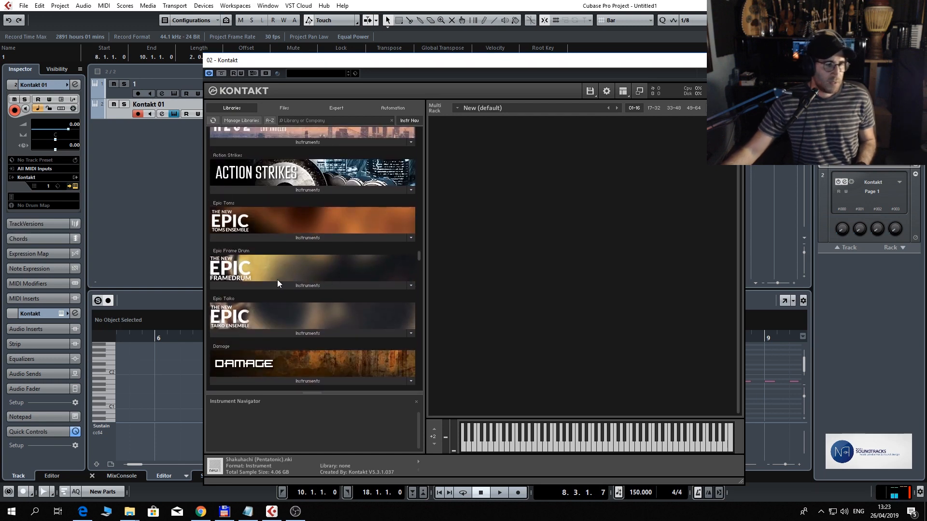
pyautogui.click(253, 284)
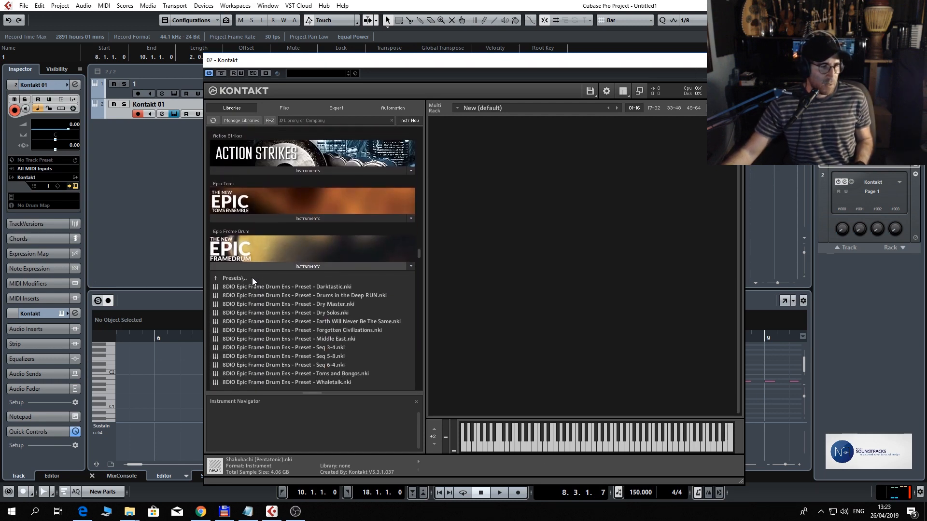
pyautogui.click(252, 278)
pyautogui.click(309, 286)
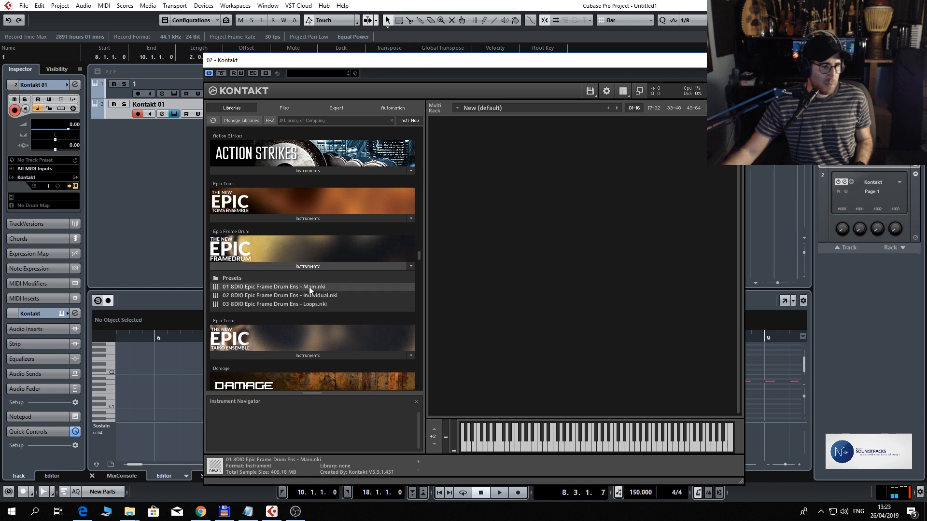
pyautogui.moveTo(523, 287); pyautogui.dragTo(522, 287)
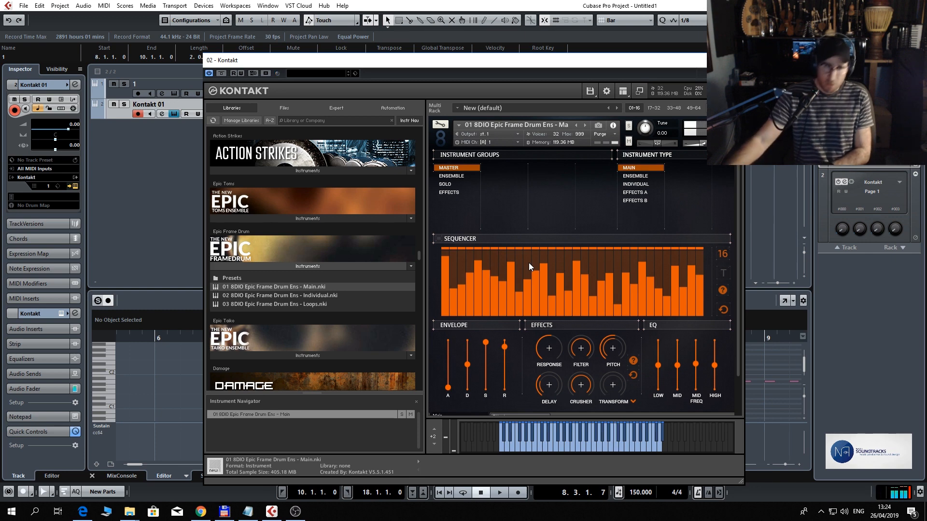
# - Close Kontakt and record a frame drum part on the Kontakt 01 track from bar 1 to just past bar 10
pyautogui.press('Escape')
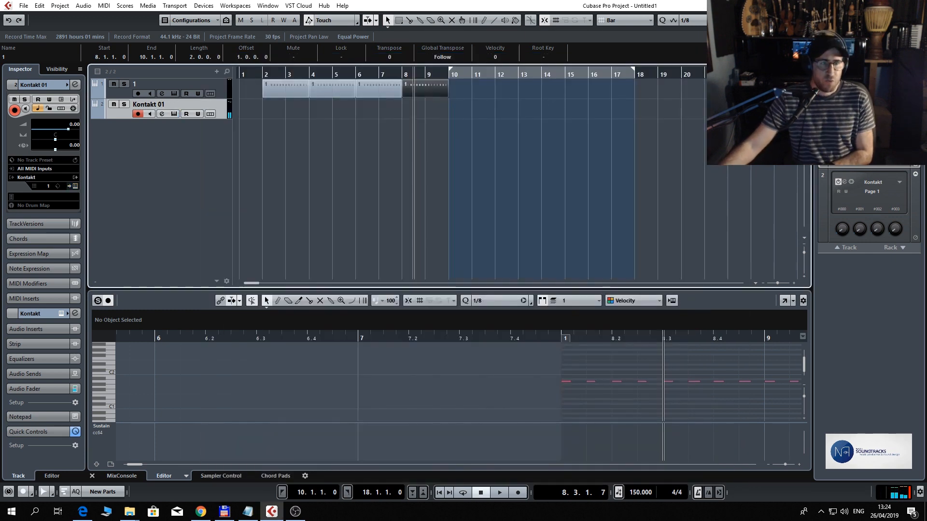
pyautogui.press('KP_Decimal')
pyautogui.press('KP_Multiply')
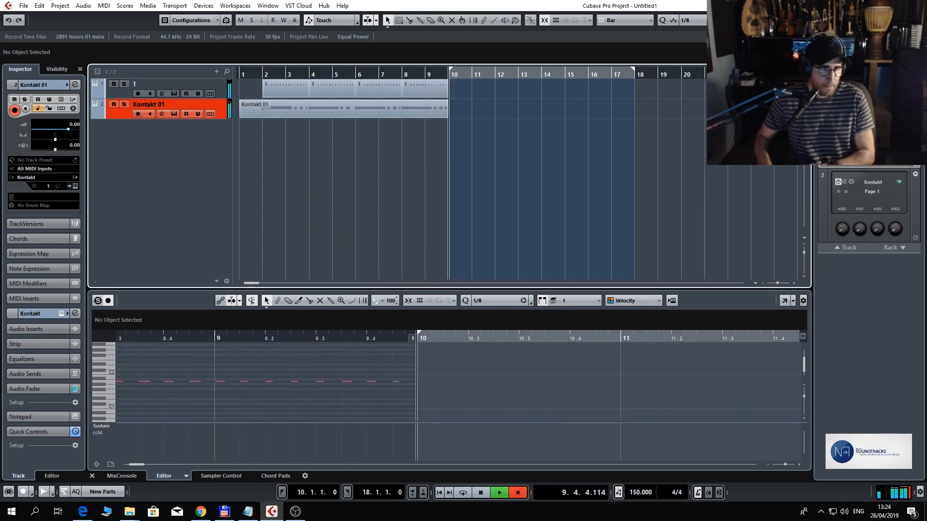
pyautogui.press('space')
# - Open the recorded Kontakt 01 part for note editing at its opening bars
pyautogui.doubleClick(334, 109)
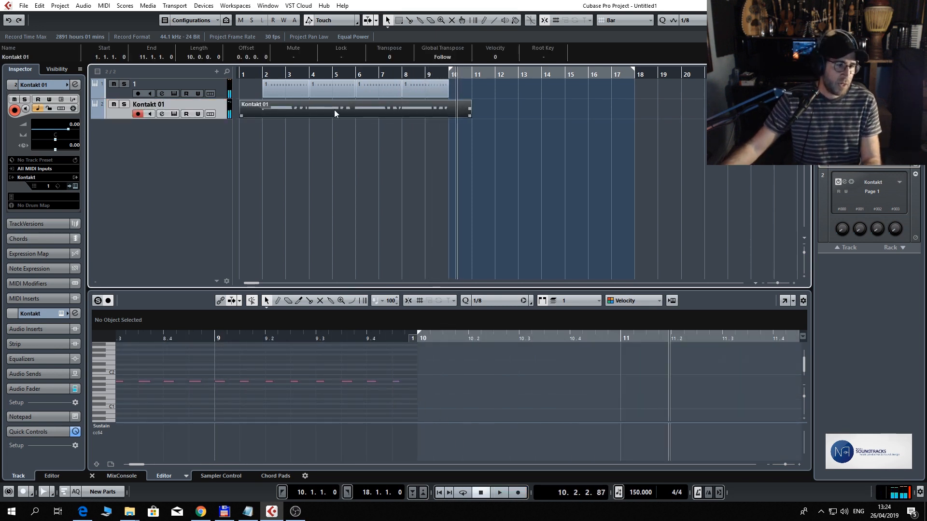
pyautogui.moveTo(229, 339); pyautogui.dragTo(80, 343)
pyautogui.press('KP_Subtract')
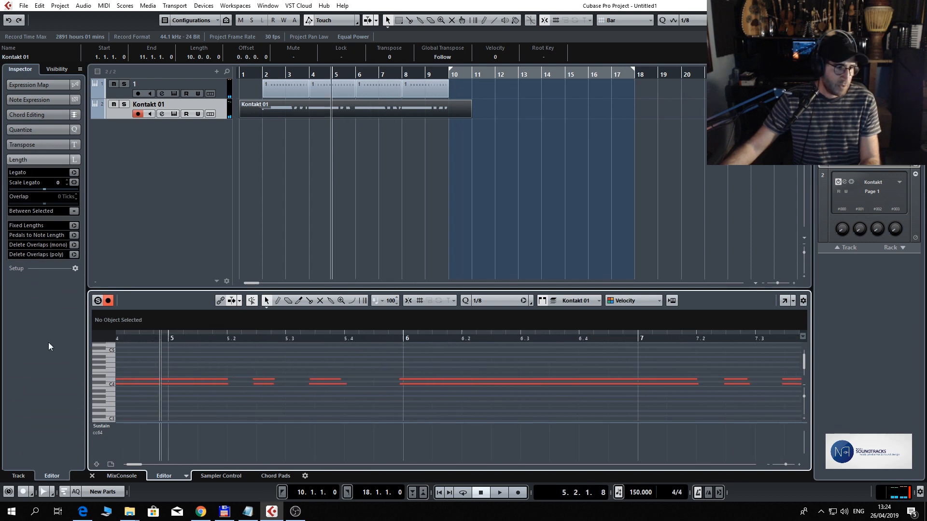
pyautogui.press('g')
pyautogui.press('g')
pyautogui.press('g')
pyautogui.press('g')
pyautogui.press('g')
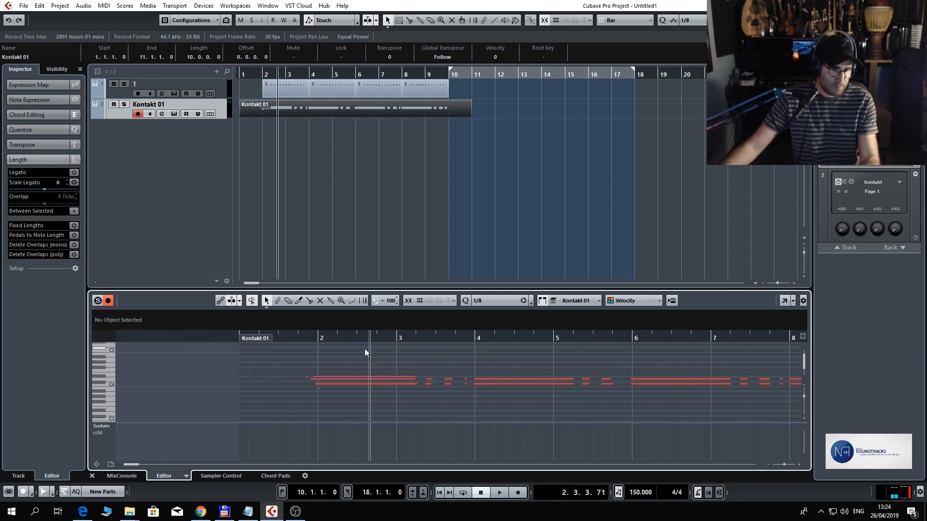
# - Place the playhead shortly before bar 2 and shift all drum notes slightly later, with the first note at about 1.4.2.97
pyautogui.click(295, 340)
pyautogui.press('h')
pyautogui.press('h')
pyautogui.press('h')
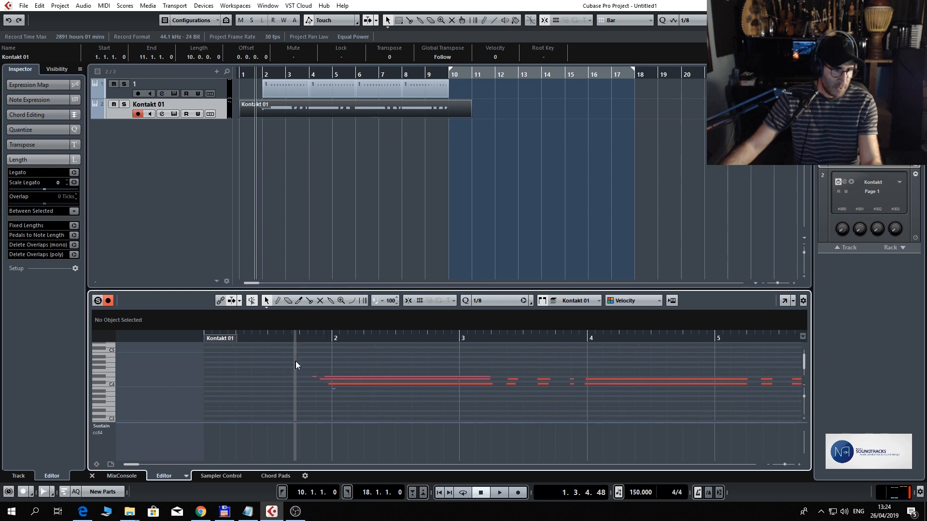
pyautogui.hotkey('ctrl', 'a')
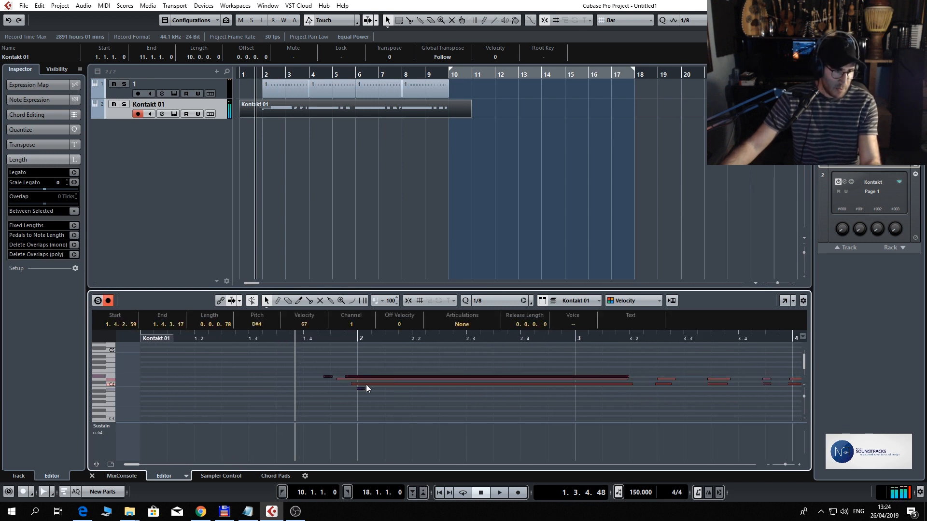
pyautogui.moveTo(366, 384); pyautogui.dragTo(369, 385)
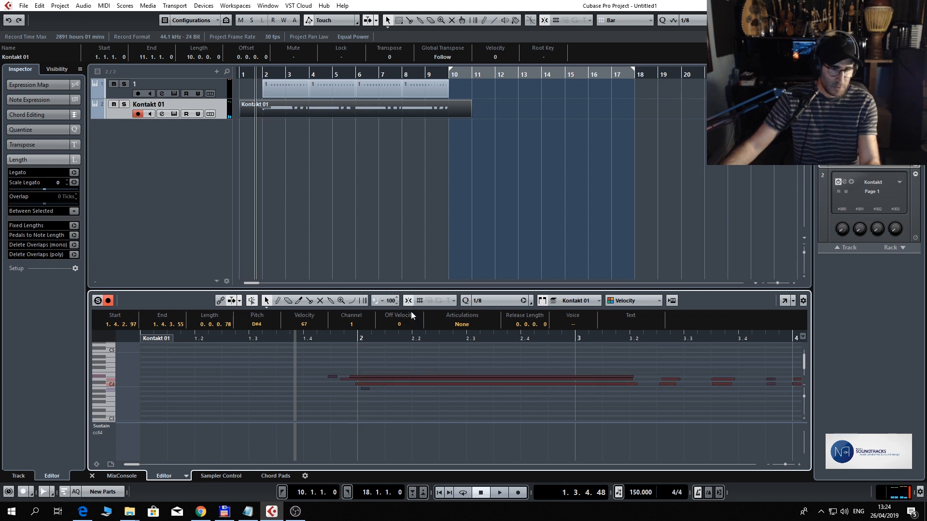
pyautogui.click(398, 353)
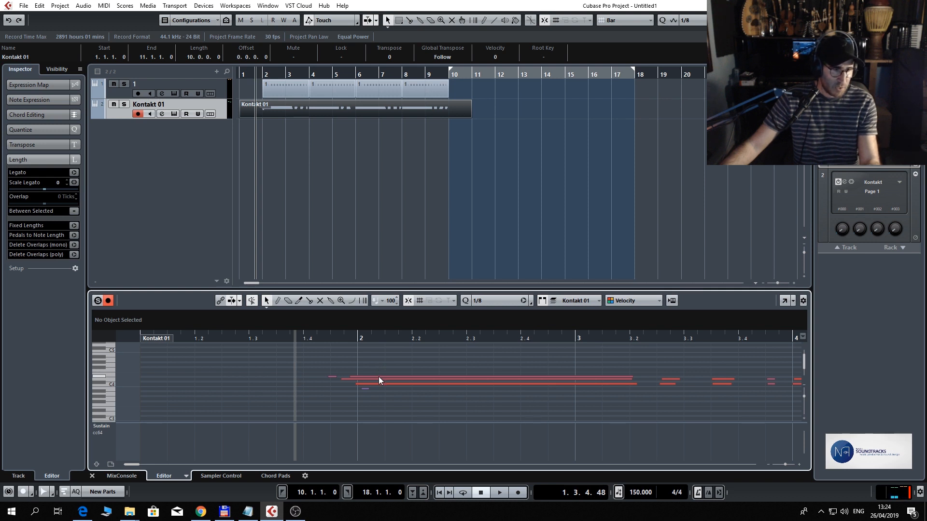
# - Quantize all drum notes to 1/8 except the three earliest lead-in notes before bar 2, and play the result briefly
pyautogui.hotkey('ctrl', 'a')
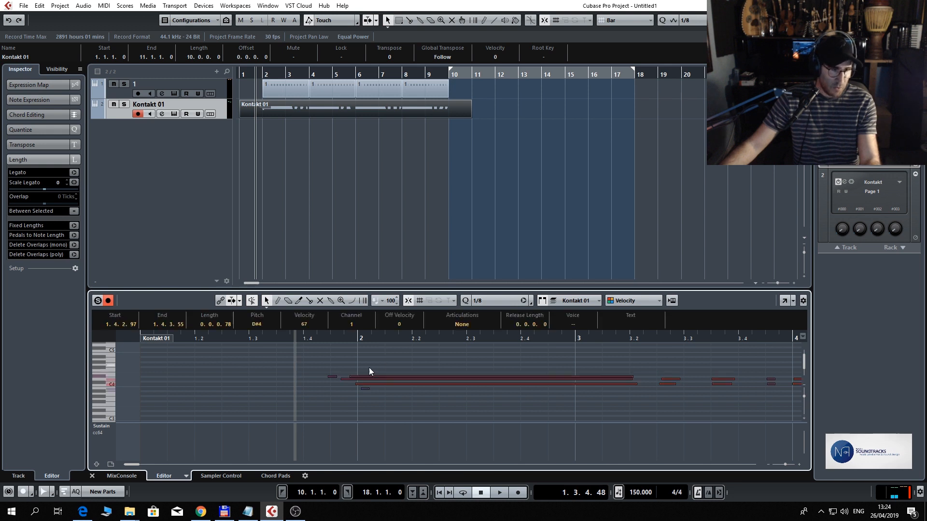
pyautogui.click(347, 379)
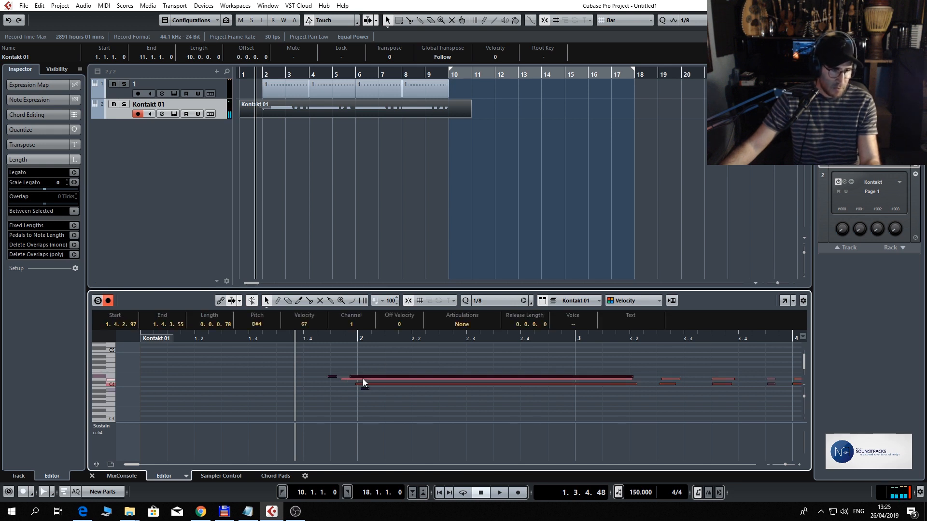
pyautogui.keyDown('shift'); pyautogui.click(366, 377); pyautogui.keyUp('shift')
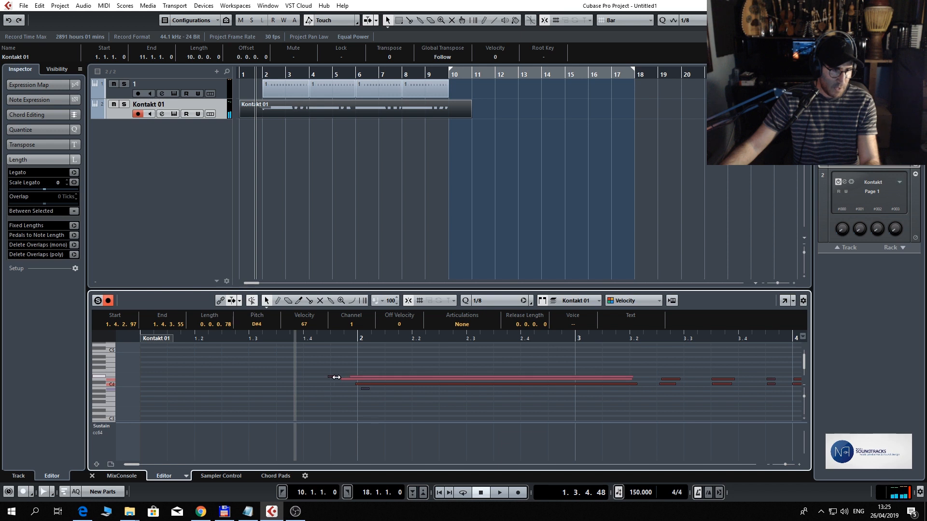
pyautogui.keyDown('shift'); pyautogui.click(333, 378); pyautogui.keyUp('shift')
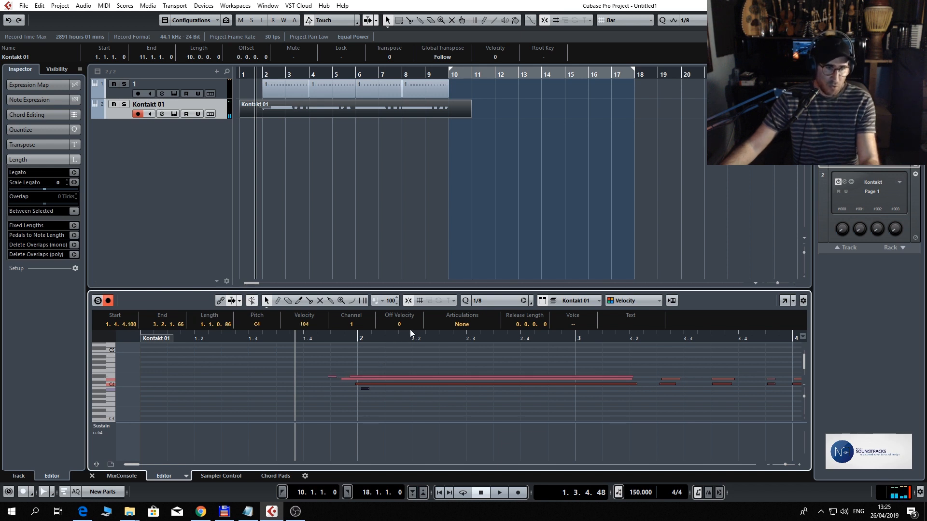
pyautogui.press('q')
pyautogui.press('space')
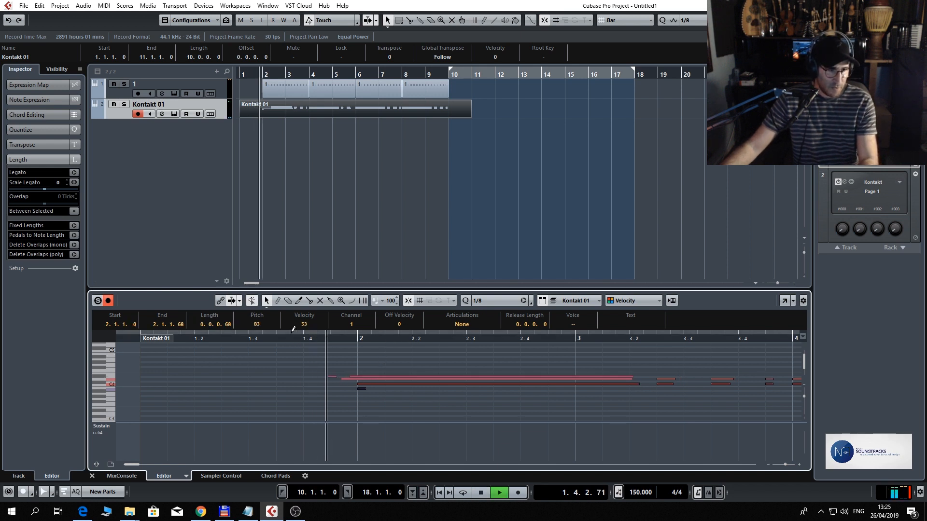
pyautogui.press('space')
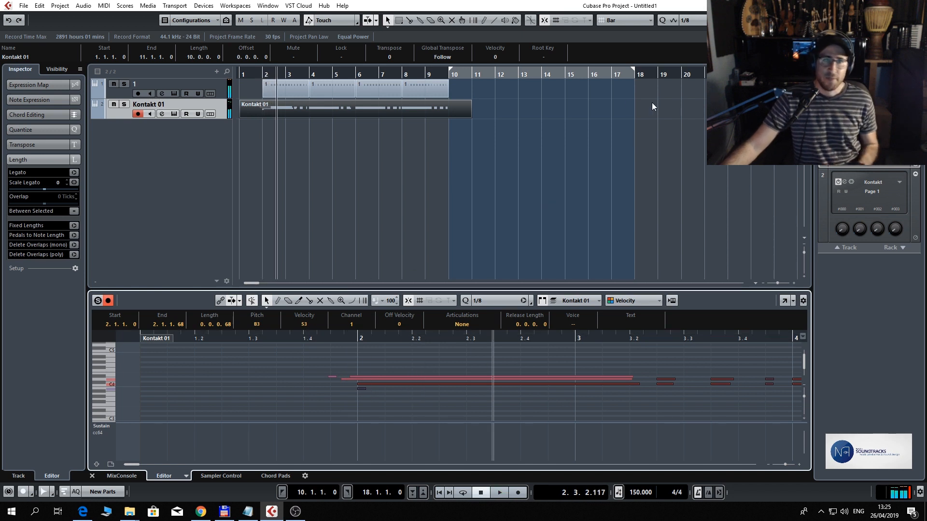
# - Open track 1's channel settings and load ValhallaVintageVerb_x64 in the second insert slot
pyautogui.click(162, 93)
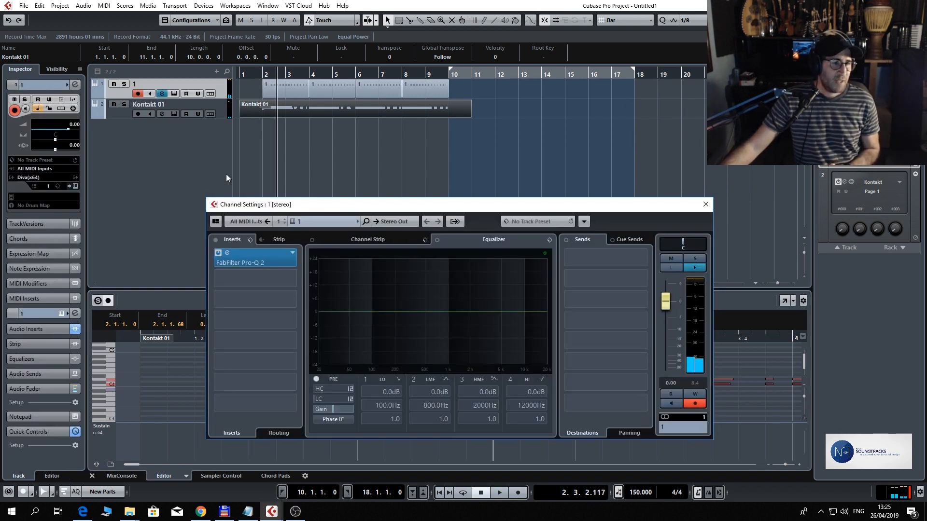
pyautogui.click(291, 277)
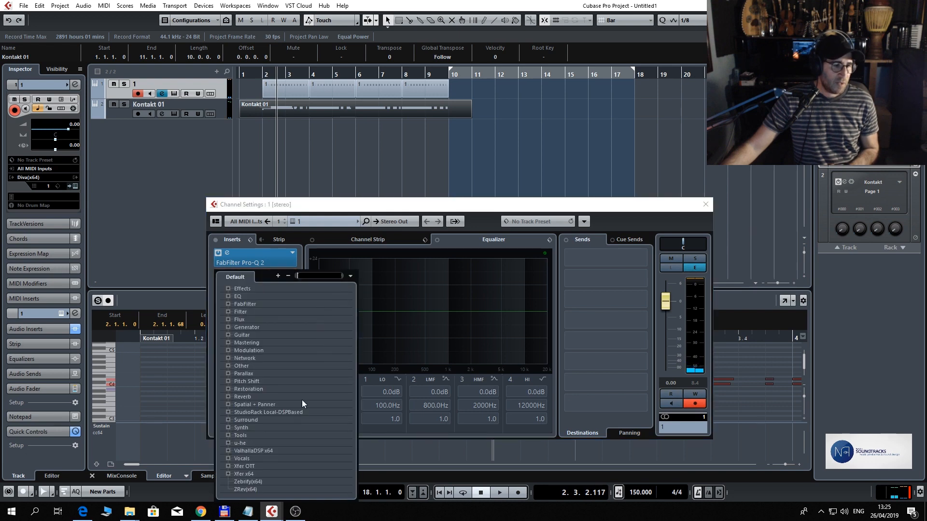
pyautogui.click(265, 448)
pyautogui.click(277, 454)
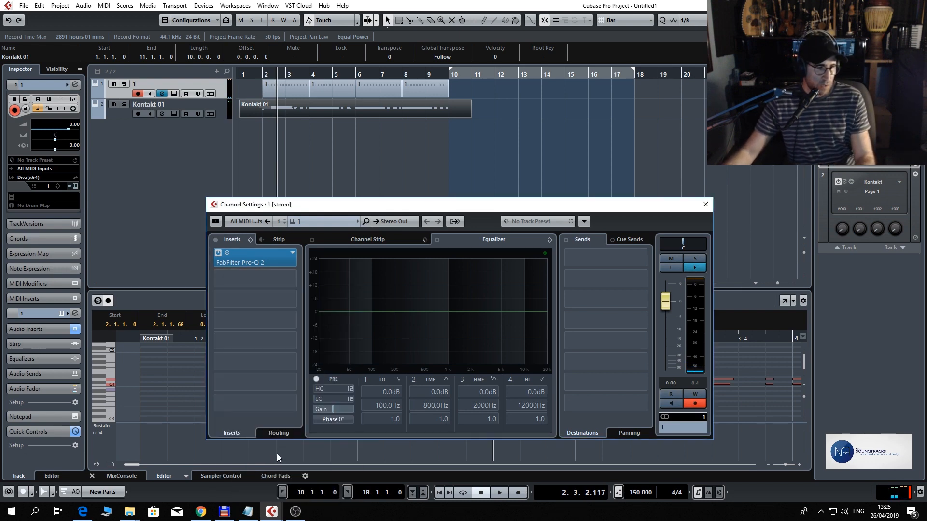
# - Lower the reverb's mix to about 15.6 % while playing the sequence
pyautogui.moveTo(336, 241); pyautogui.dragTo(350, 321)
pyautogui.press('space')
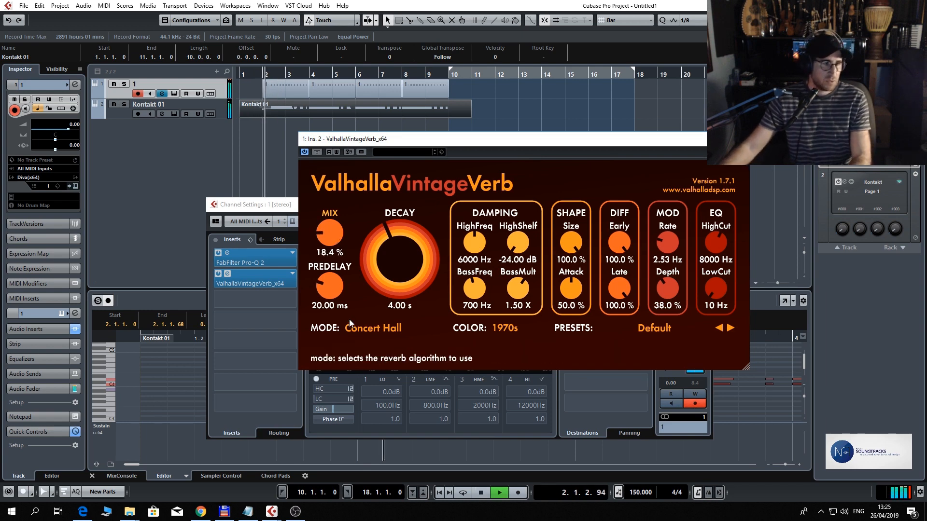
pyautogui.moveTo(324, 233); pyautogui.dragTo(328, 259)
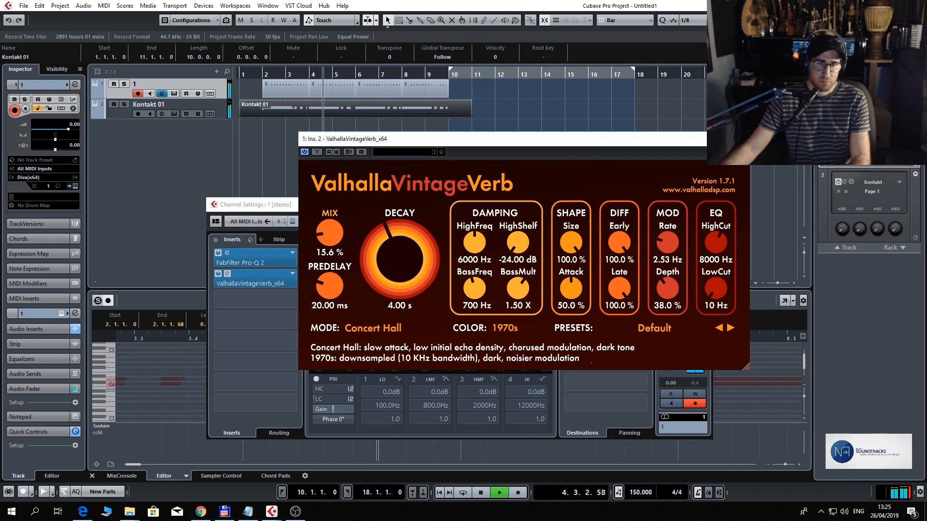
# - Close the reverb window, lower track 1's volume to about -7.15 dB while checking playback, and close its channel settings
pyautogui.click(742, 139)
pyautogui.press('space')
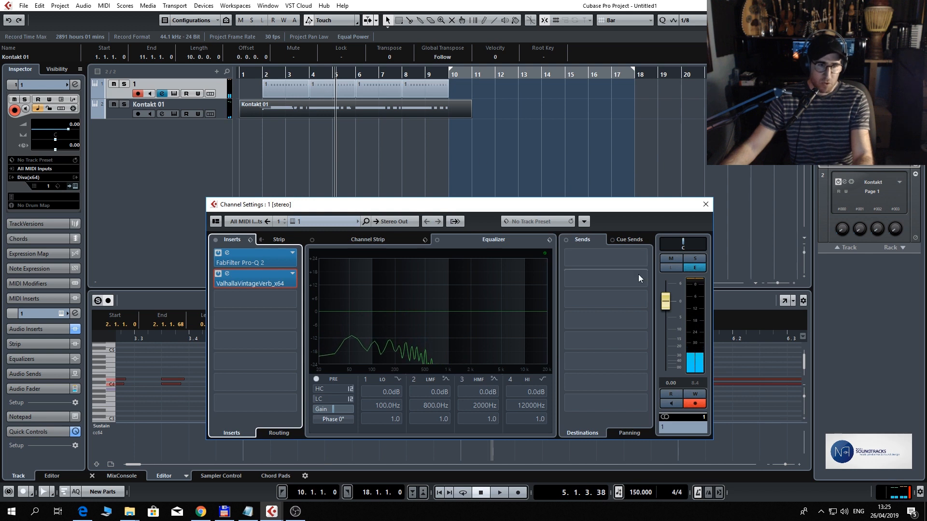
pyautogui.moveTo(666, 301); pyautogui.dragTo(665, 329)
pyautogui.press('space')
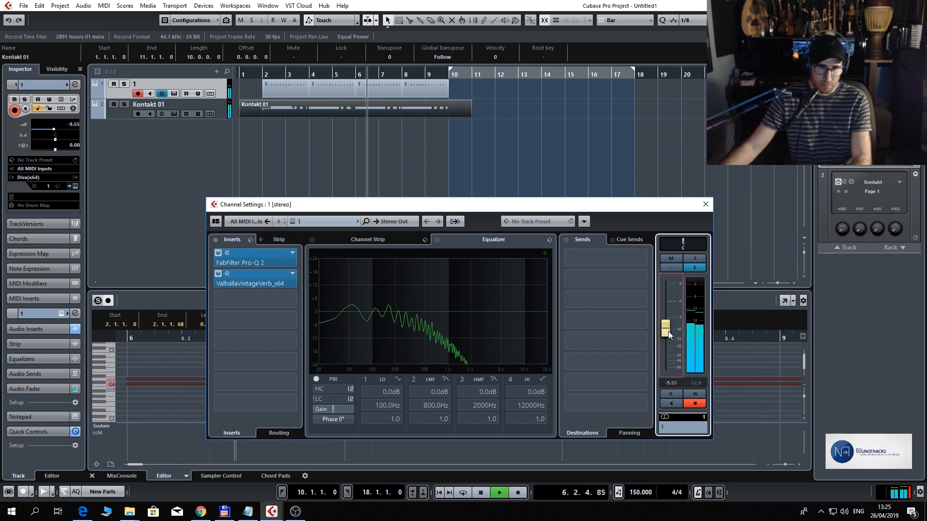
pyautogui.moveTo(668, 331); pyautogui.dragTo(671, 322)
pyautogui.press('space')
pyautogui.click(705, 204)
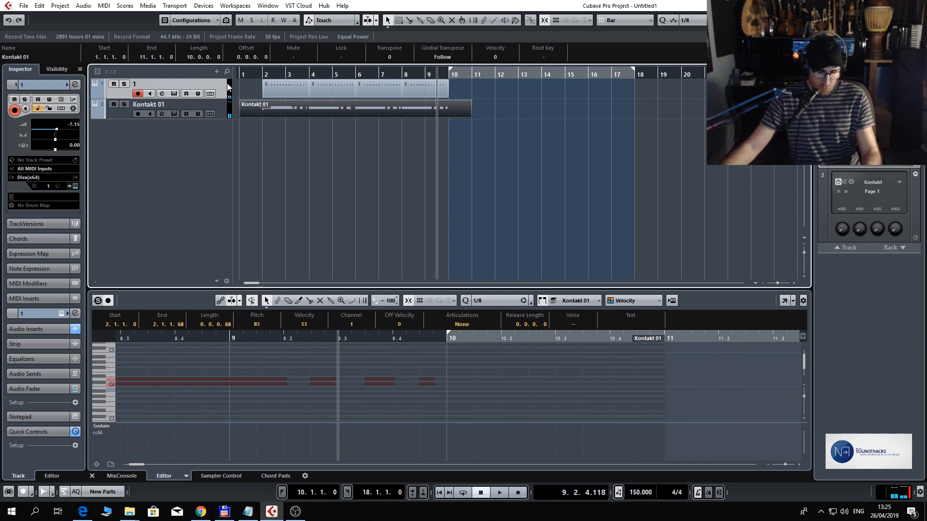
# - Open track 1's Diva instrument, audition the bass presets HS Gravel and HS Hyperion, and load HS Mentasmic
pyautogui.click(174, 93)
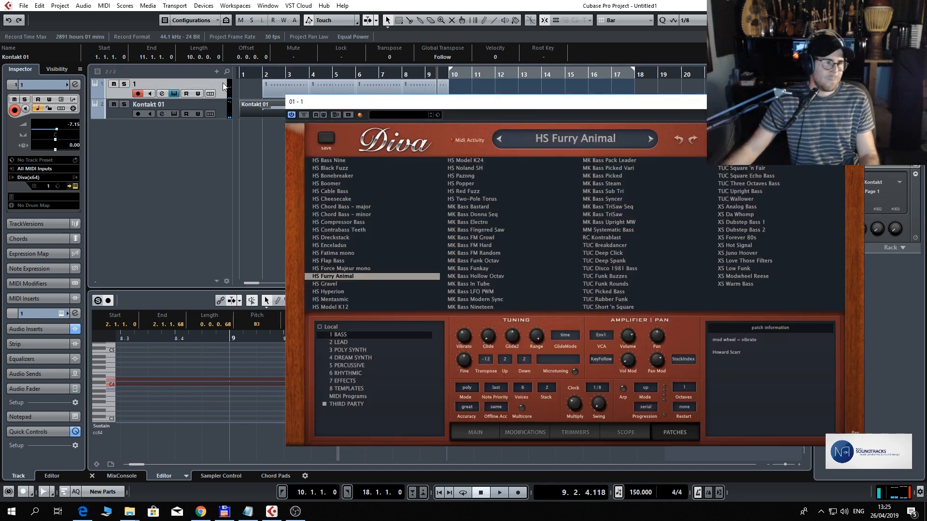
pyautogui.click(333, 283)
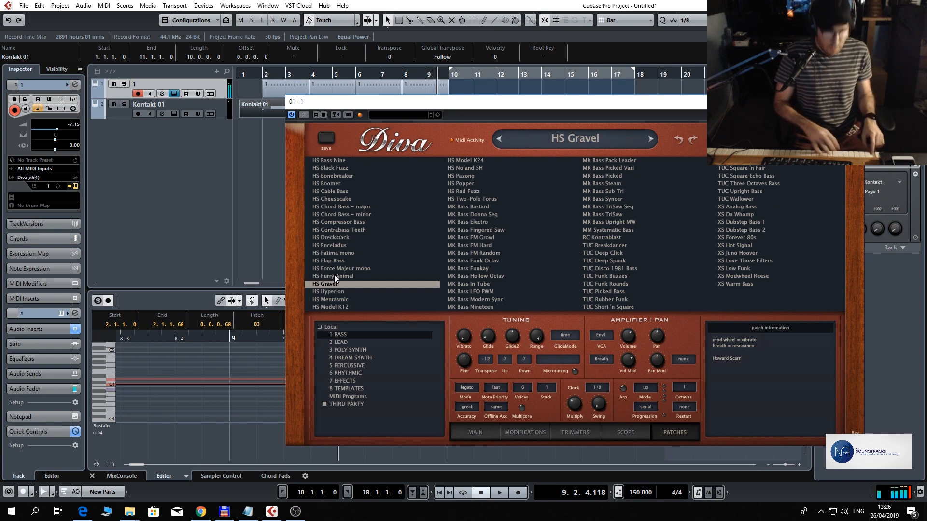
pyautogui.press('Down')
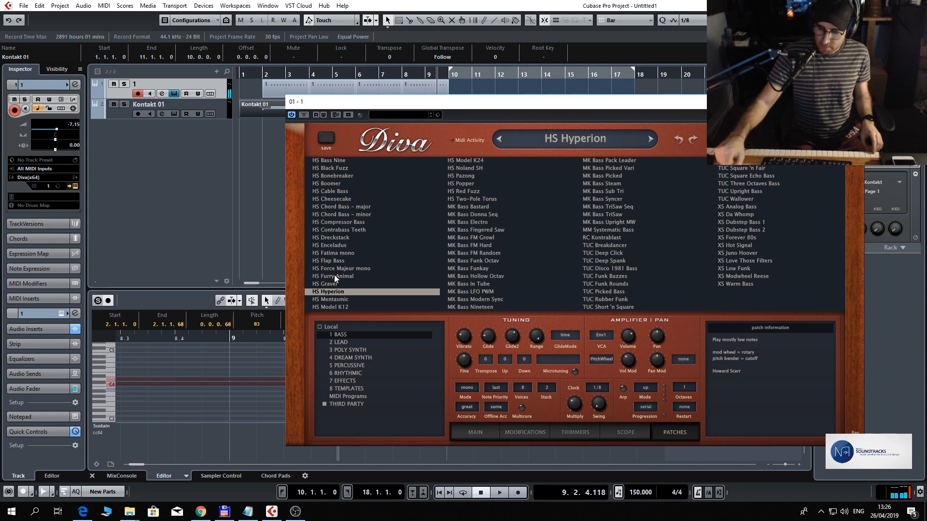
pyautogui.press('KP_Subtract')
pyautogui.press('space')
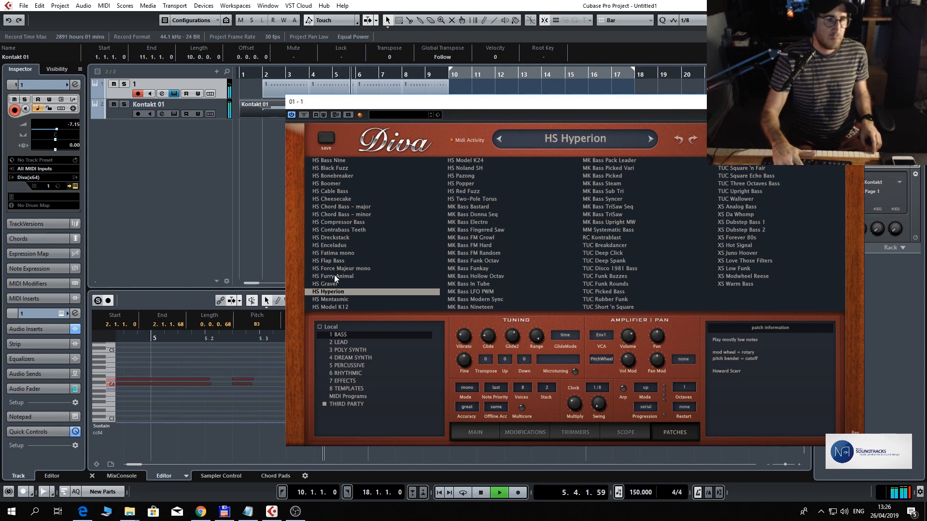
pyautogui.press('space')
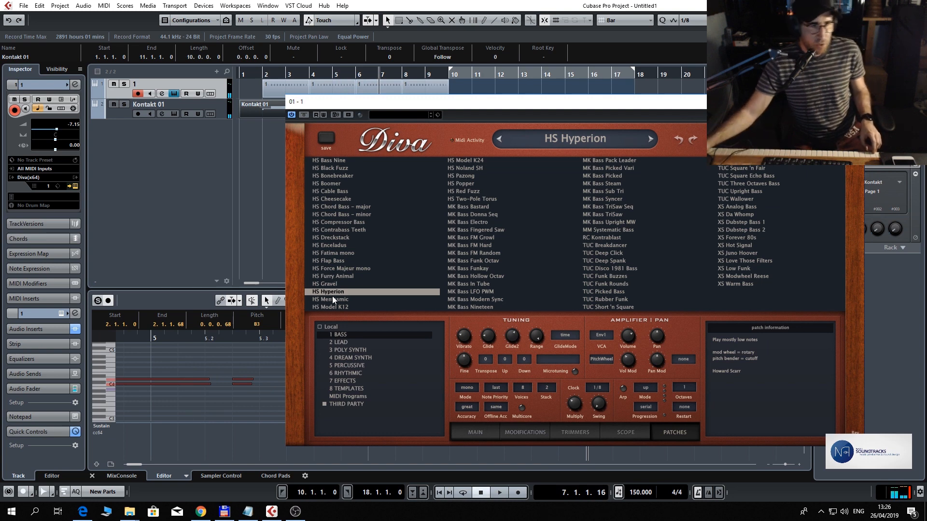
pyautogui.click(332, 298)
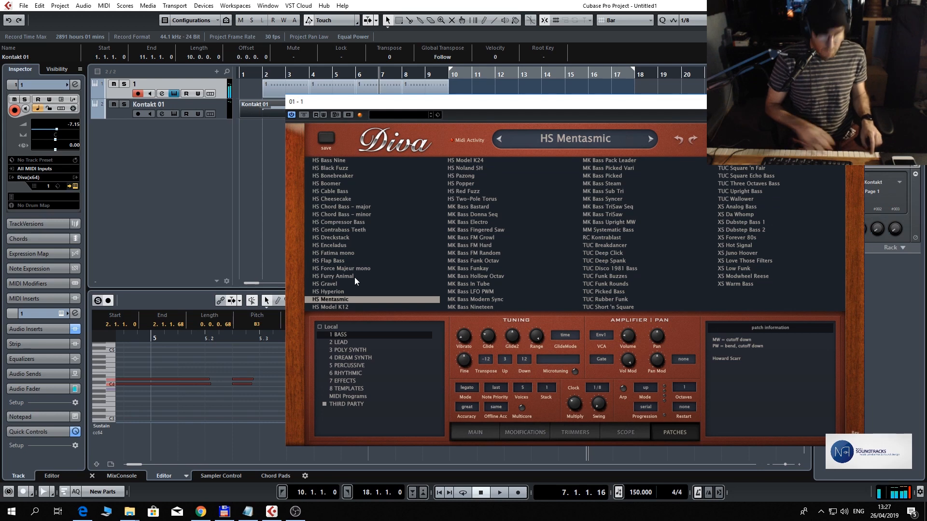
pyautogui.click(854, 102)
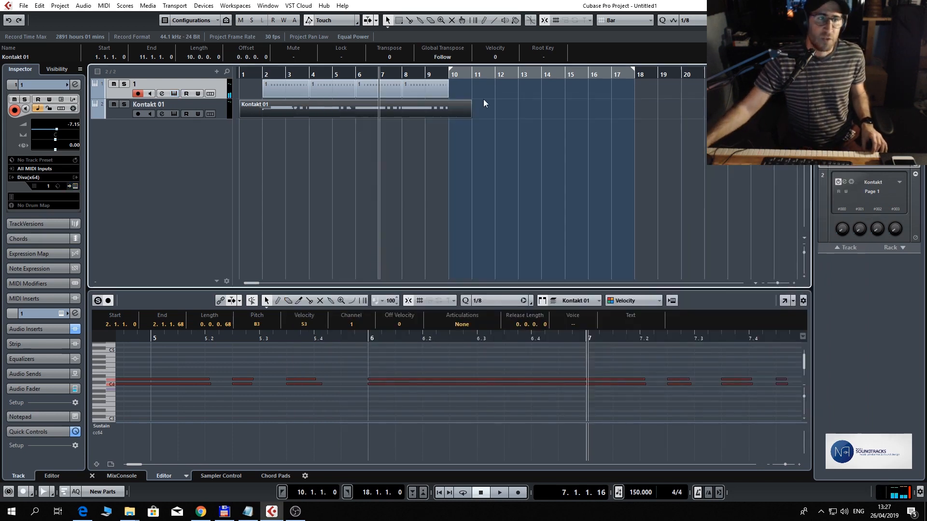
# - Delete all the old bass parts on track 1 and return the playhead to the start of the project
pyautogui.moveTo(472, 88); pyautogui.dragTo(275, 89)
pyautogui.press('Delete')
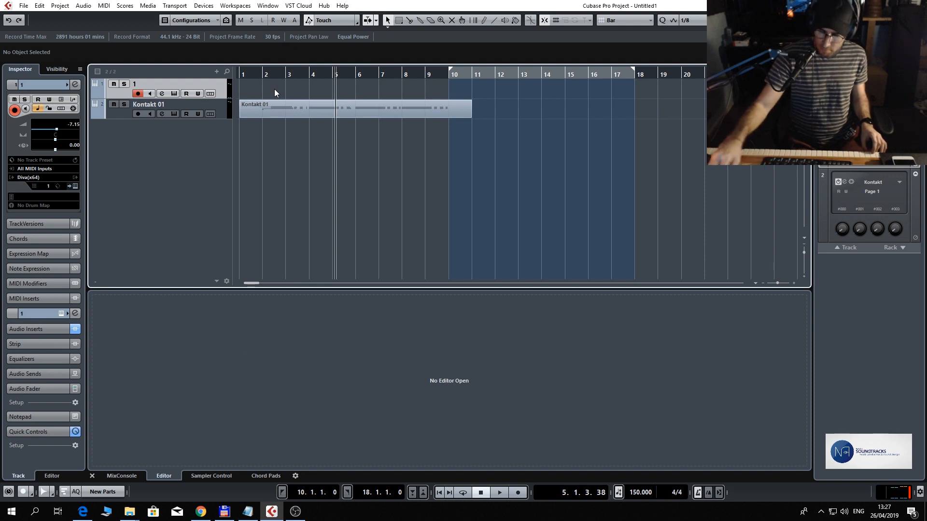
pyautogui.press('Home')
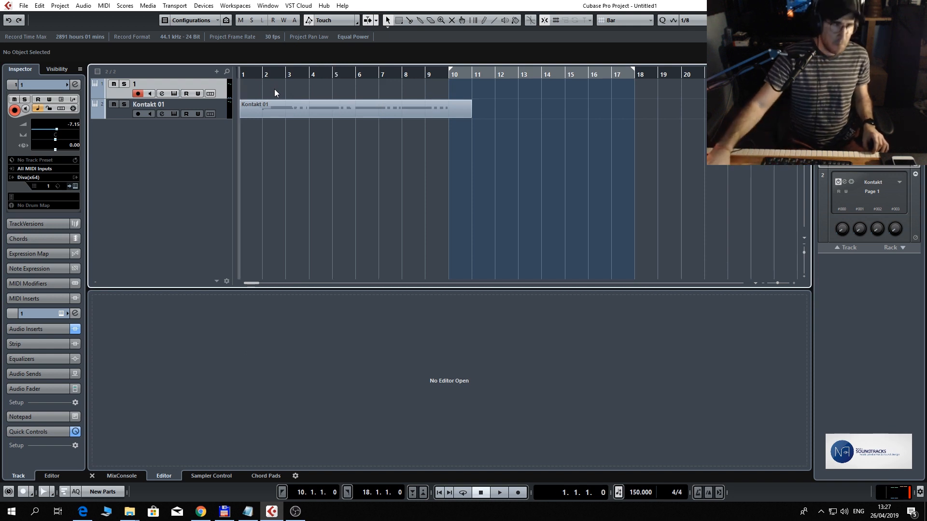
pyautogui.press('KP_Multiply')
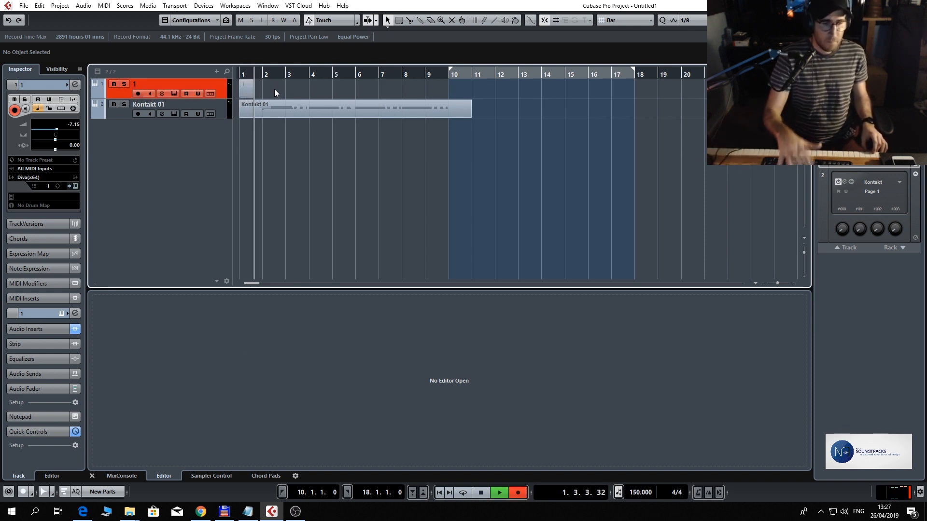
pyautogui.press('space')
pyautogui.press('KP_Multiply')
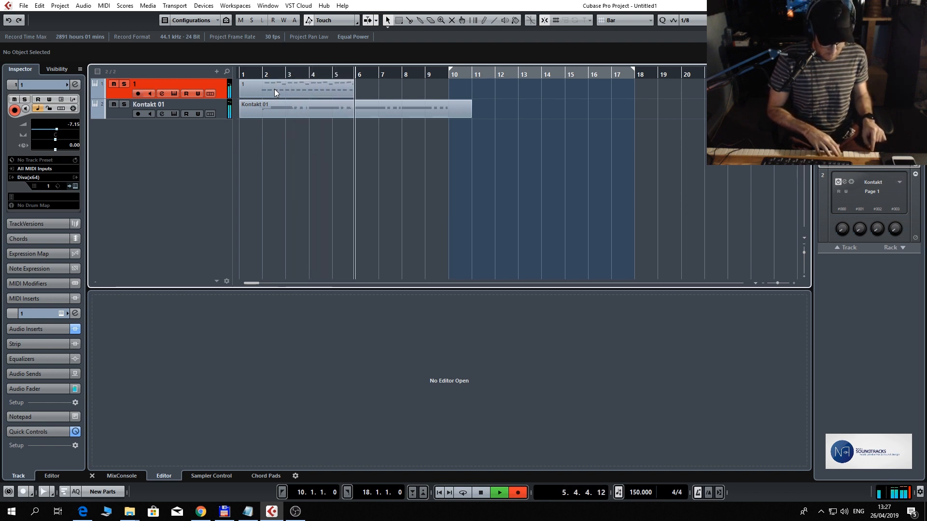
pyautogui.press('space')
pyautogui.press('Delete')
pyautogui.press('KP_Decimal')
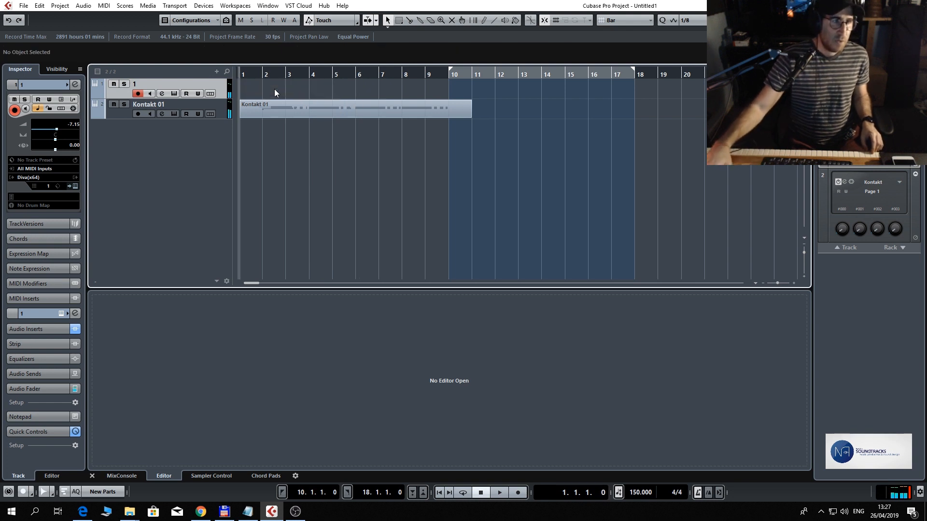
# - Record a new two-voice bass line on track 1 from bar 1 to bar 6 and quantize all its notes to 1/8
pyautogui.press('KP_Multiply')
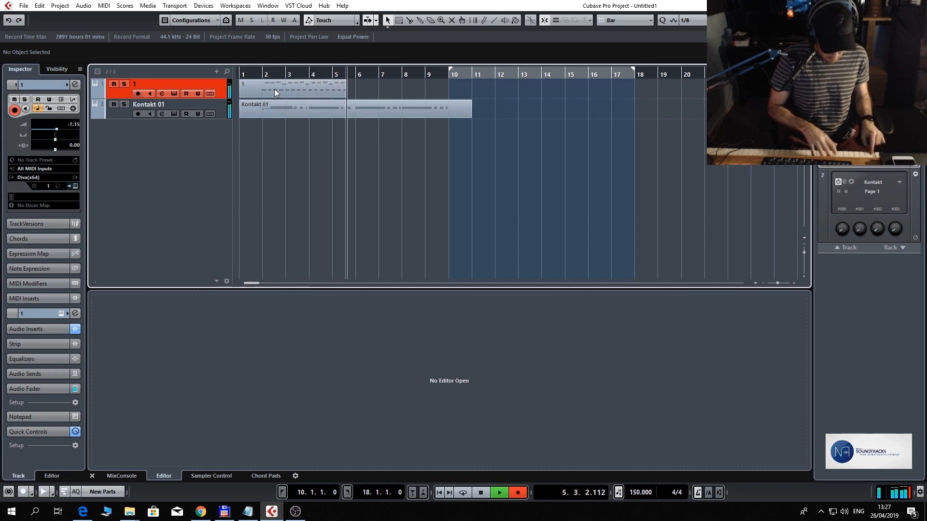
pyautogui.press('space')
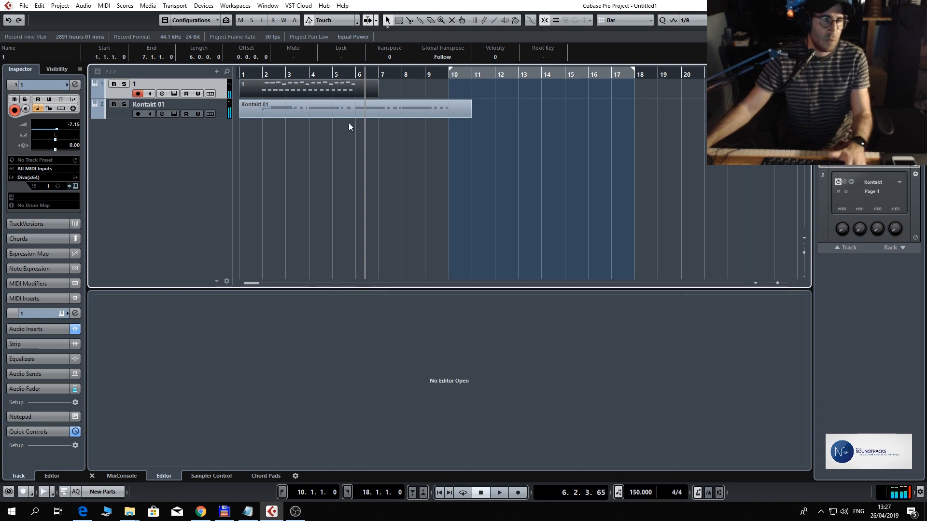
pyautogui.doubleClick(338, 86)
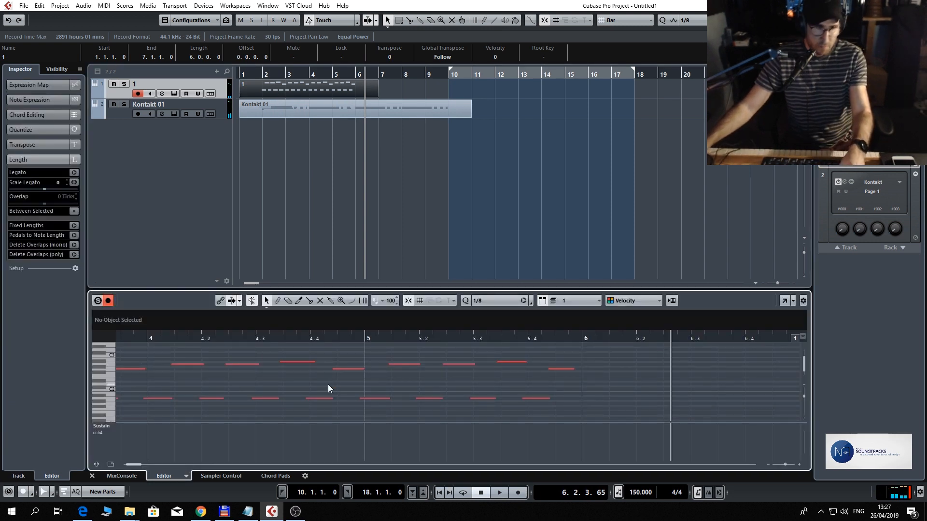
pyautogui.hotkey('ctrl', 'a')
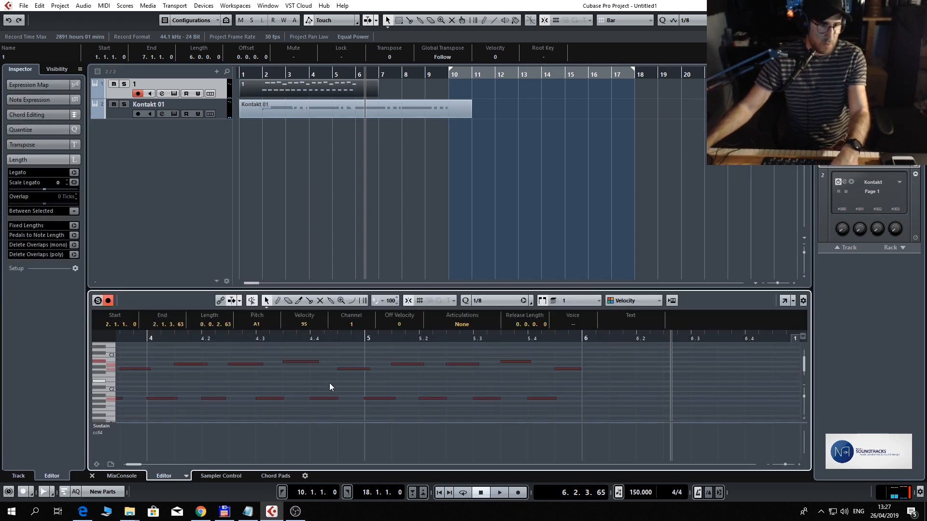
# - Trim the new bass part to run from bar 2 to bar 6 and duplicate it directly behind itself up to bar 10
pyautogui.moveTo(162, 340); pyautogui.dragTo(352, 347)
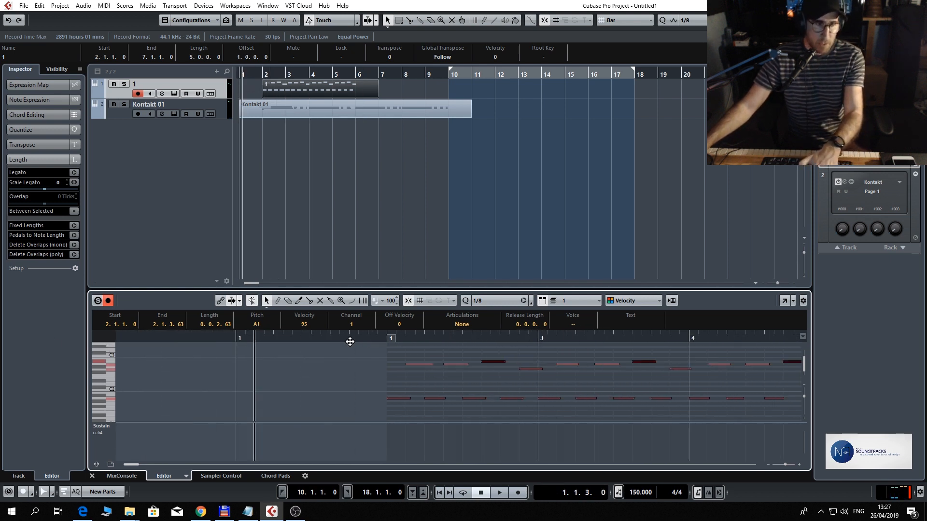
pyautogui.press('g')
pyautogui.press('g')
pyautogui.moveTo(672, 337); pyautogui.dragTo(584, 347)
pyautogui.click(331, 95)
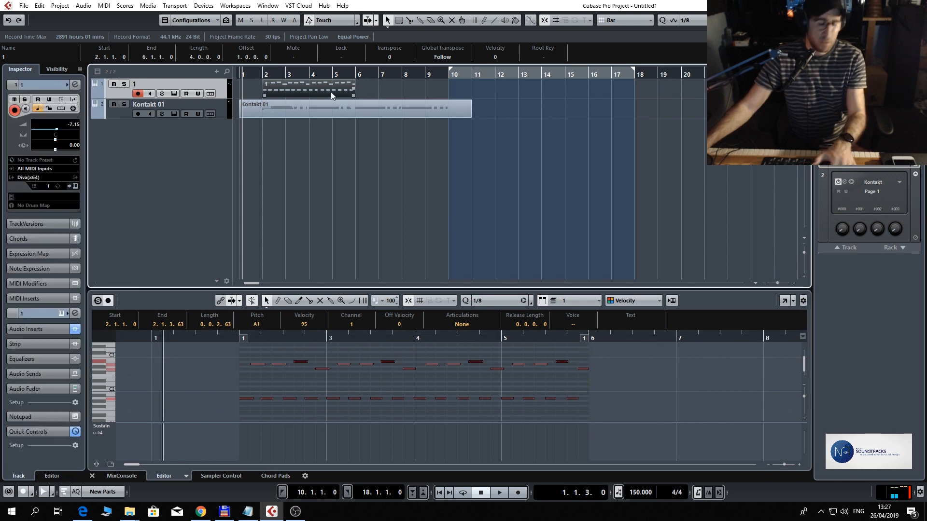
pyautogui.hotkey('ctrl', 'd')
# - During playback, open FabFilter Pro-Q 2 on track 1 and raise its high cut to about 1937.5 Hz
pyautogui.press('space')
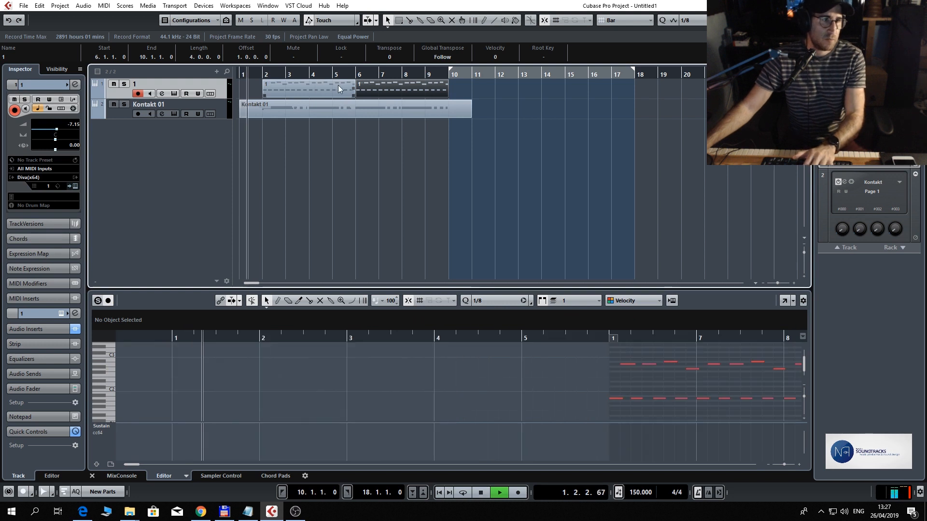
pyautogui.click(165, 93)
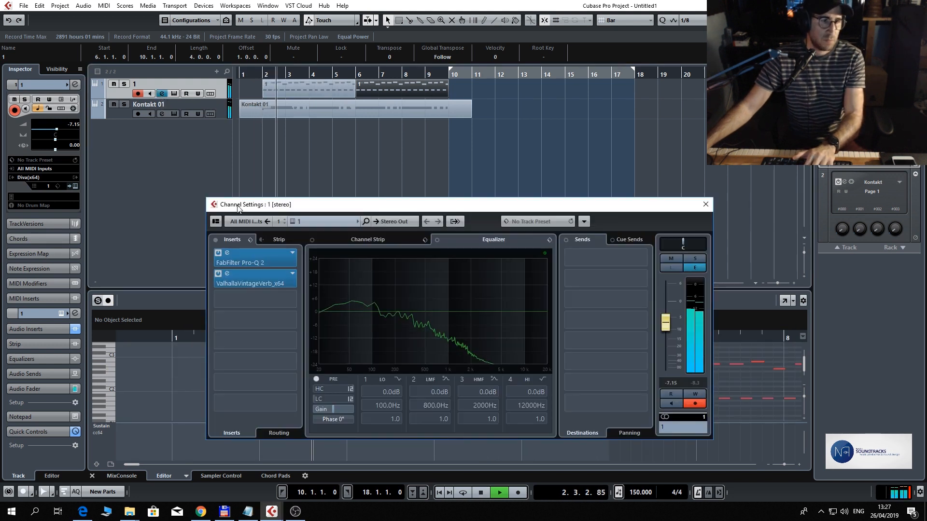
pyautogui.doubleClick(271, 265)
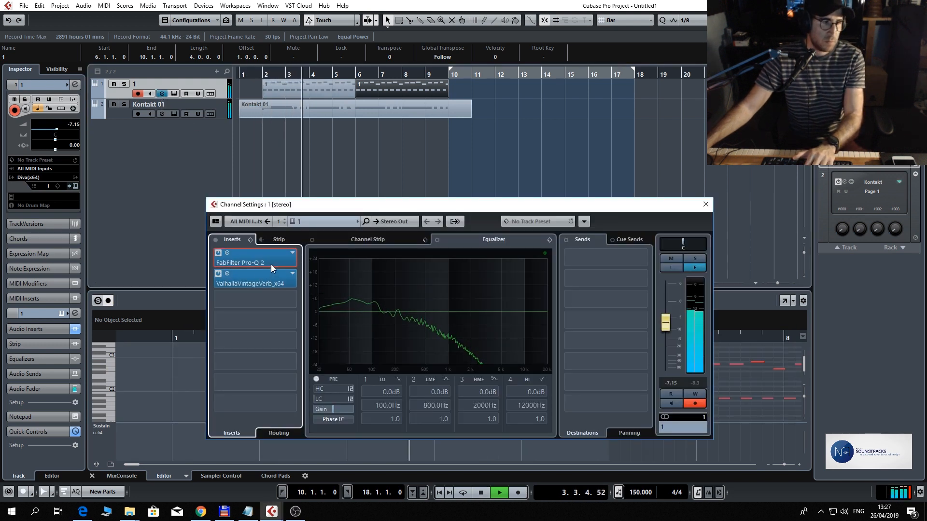
pyautogui.moveTo(512, 274); pyautogui.dragTo(404, 252)
pyautogui.moveTo(514, 274); pyautogui.dragTo(533, 276)
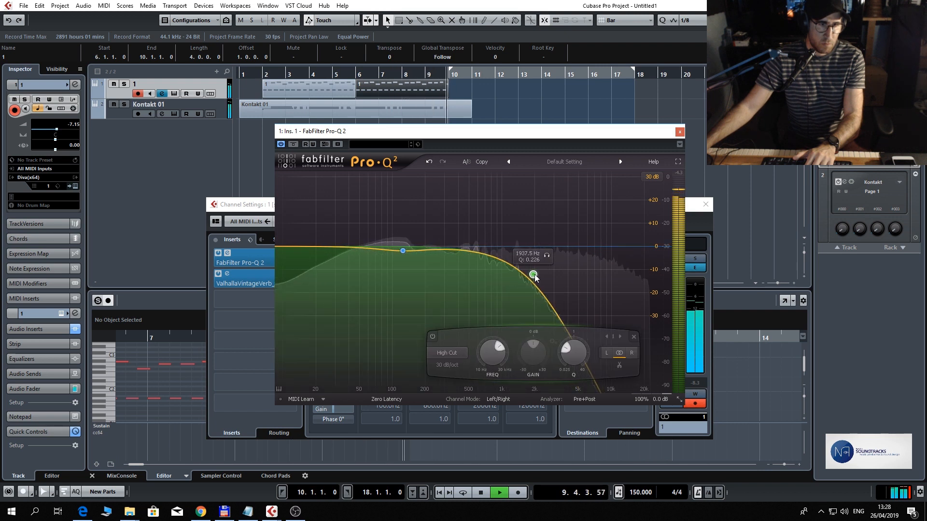
pyautogui.click(679, 132)
# - Lower track 1's volume to about -10.4 dB while playing the sequence, and close its channel settings
pyautogui.press('space')
pyautogui.press('space')
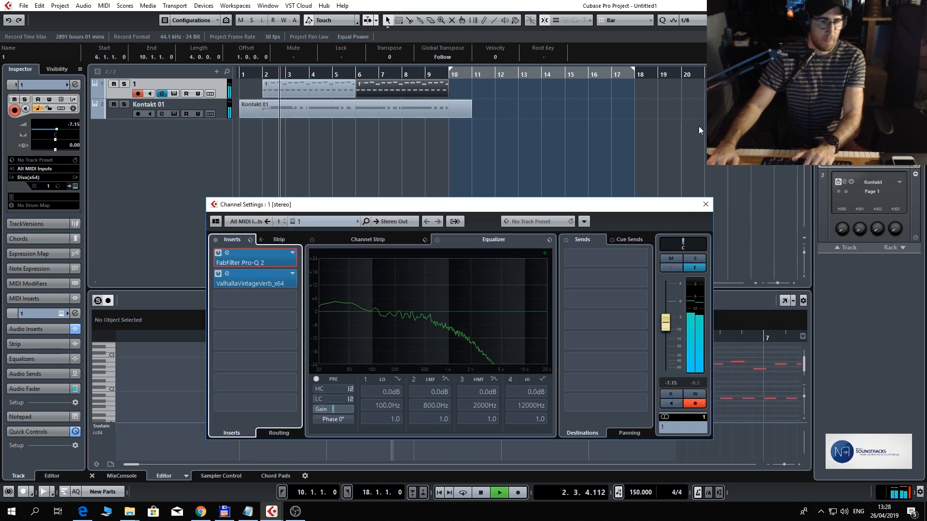
pyautogui.scroll(-4, 673, 334)
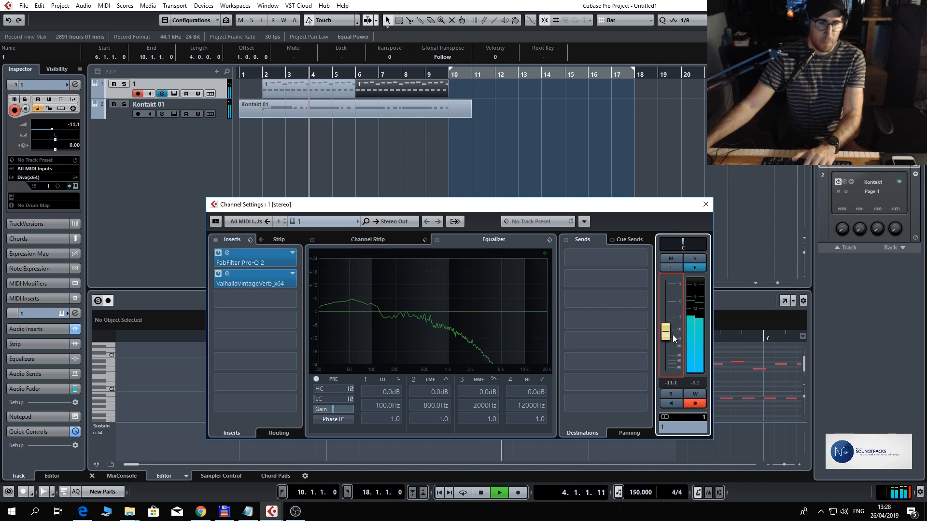
pyautogui.scroll(1, 673, 333)
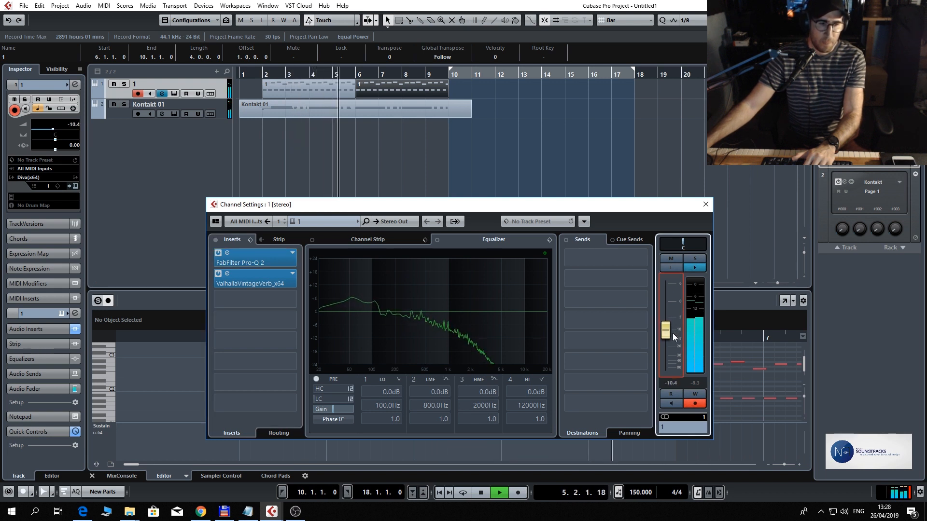
pyautogui.press('space')
pyautogui.click(705, 208)
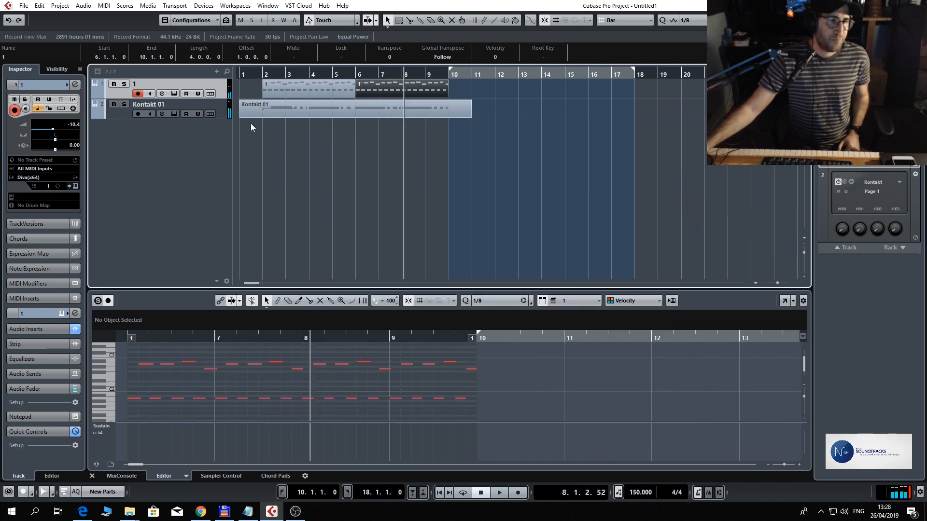
# - Split the Kontakt 01 part at bars 2 and 10 and delete the leftover piece after bar 10
pyautogui.click(410, 20)
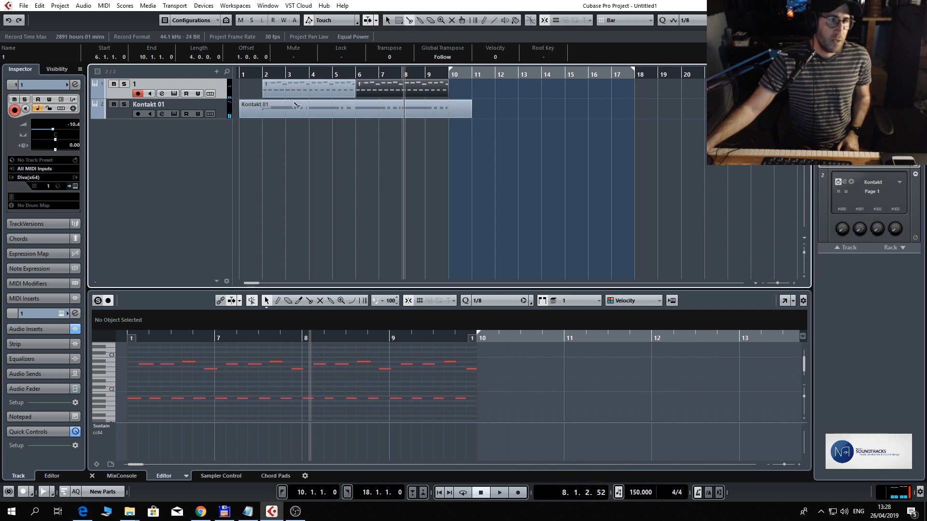
pyautogui.click(297, 106)
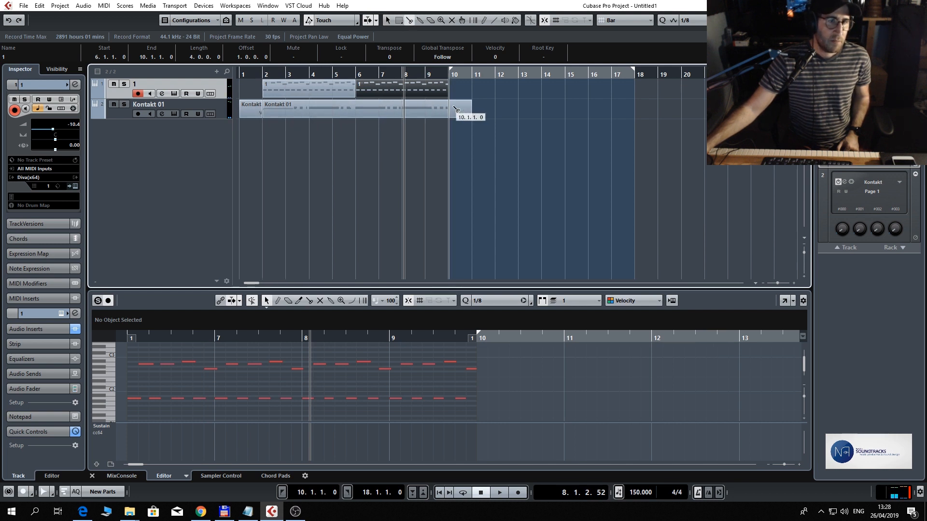
pyautogui.click(455, 109)
pyautogui.click(388, 20)
pyautogui.click(464, 113)
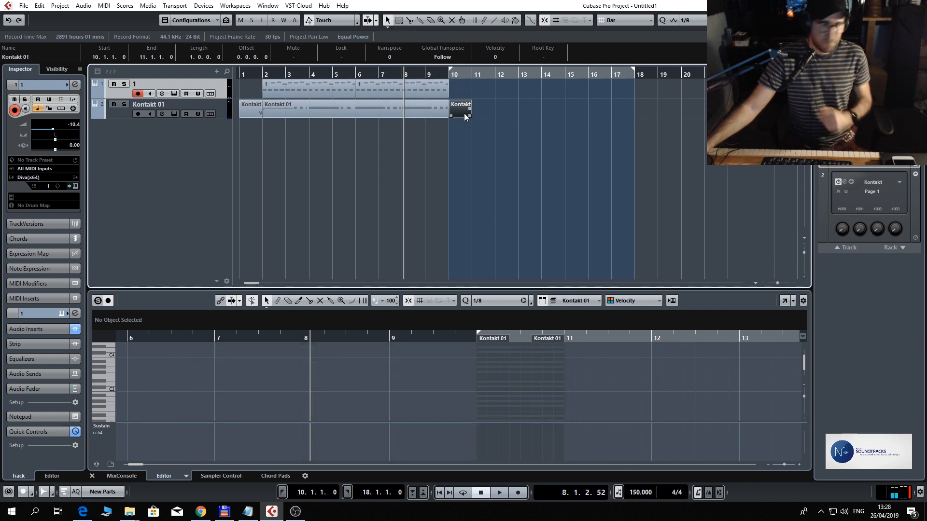
pyautogui.press('Delete')
# - Duplicate the Kontakt 01 part from bars 2 to 10 so it repeats up to bar 18, and play from bar 1
pyautogui.click(346, 115)
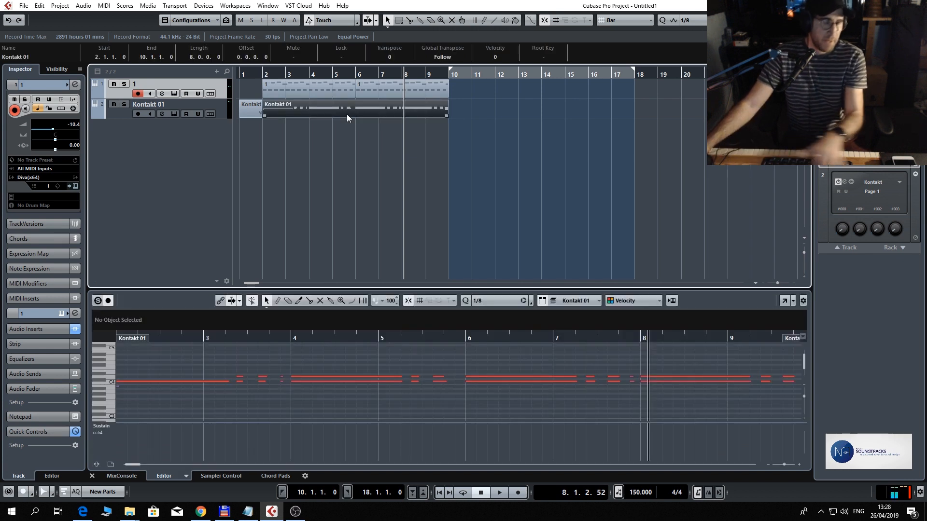
pyautogui.hotkey('ctrl', 'd')
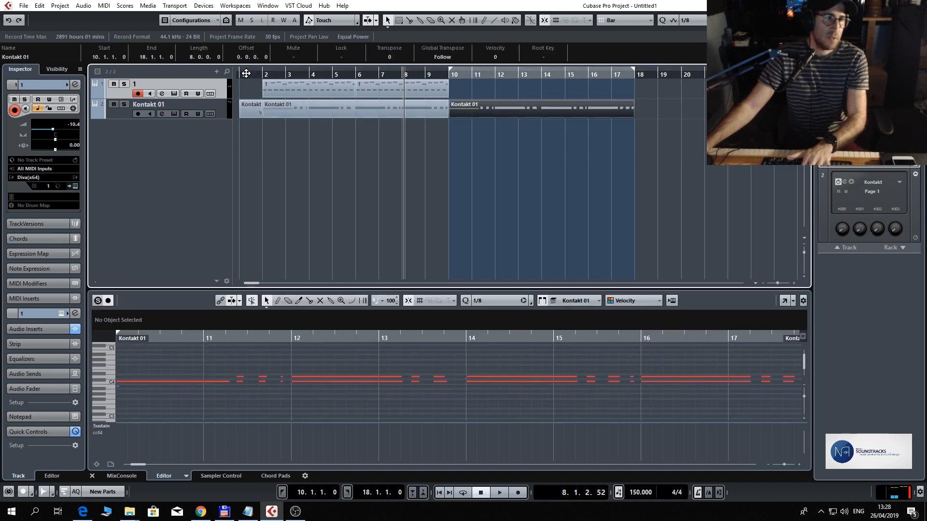
pyautogui.click(246, 74)
pyautogui.press('space')
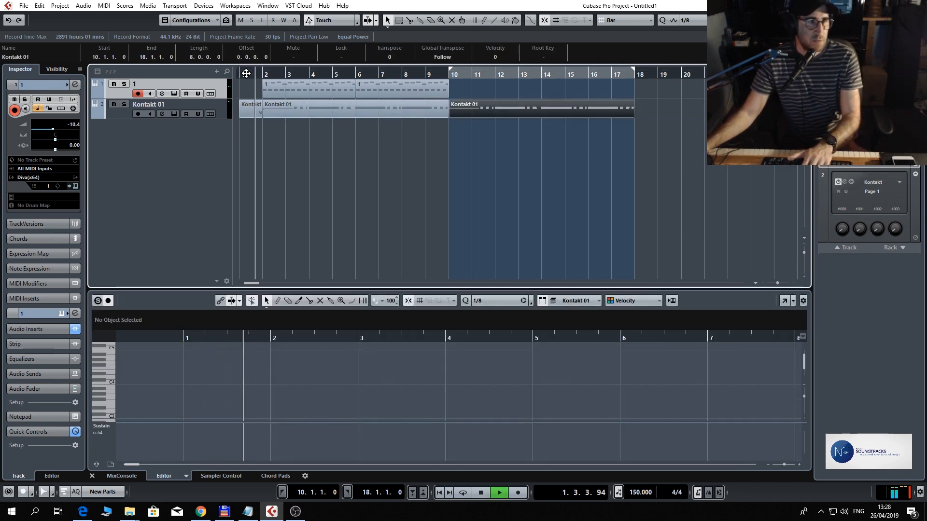
# - Stop playback and duplicate track 1's part from bars 6 to 10 twice so the line extends to bar 18
pyautogui.press('space')
pyautogui.click(430, 94)
pyautogui.hotkey('ctrl', 'd')
pyautogui.hotkey('ctrl', 'd')
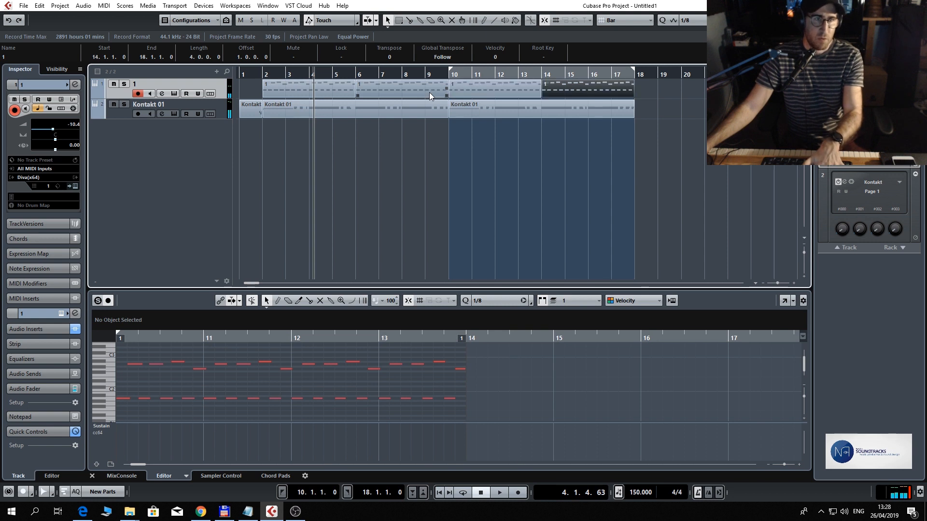
# - Add one instrument track using the 64-bit Kontakt from the NI Kontakt 6 folder, routed to Stereo Out
pyautogui.rightClick(172, 144)
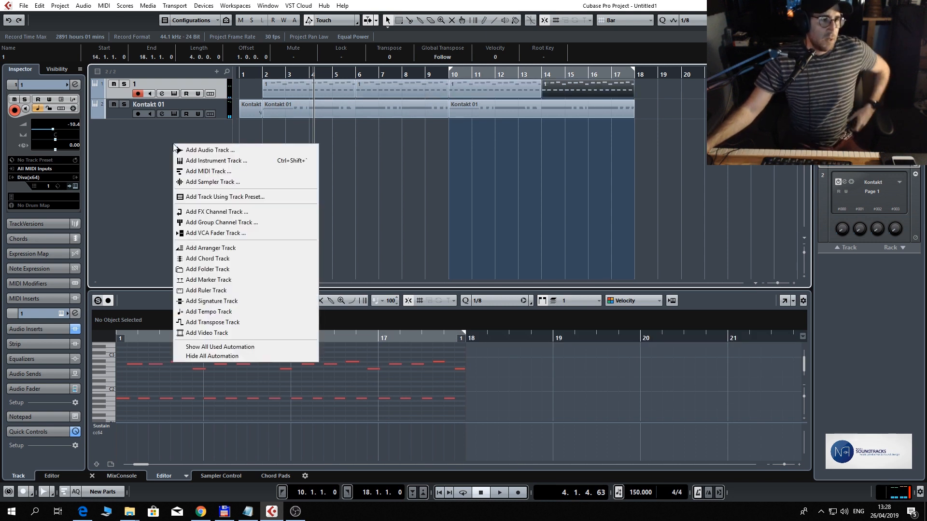
pyautogui.click(249, 161)
pyautogui.click(409, 274)
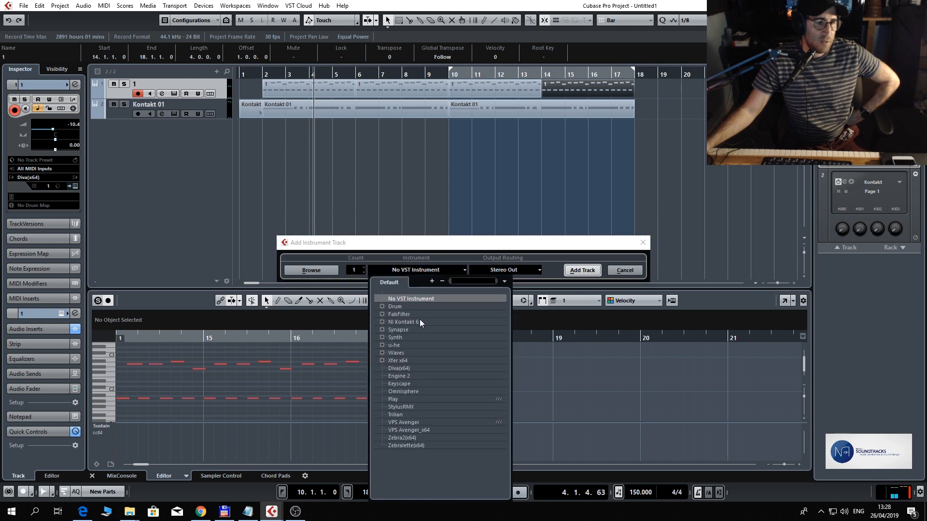
pyautogui.click(419, 321)
pyautogui.click(419, 329)
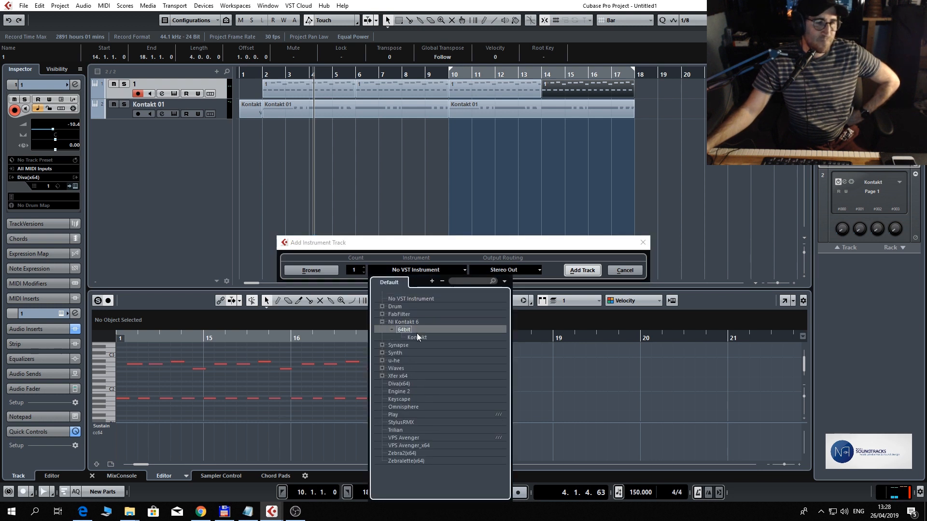
pyautogui.click(416, 337)
pyautogui.click(580, 271)
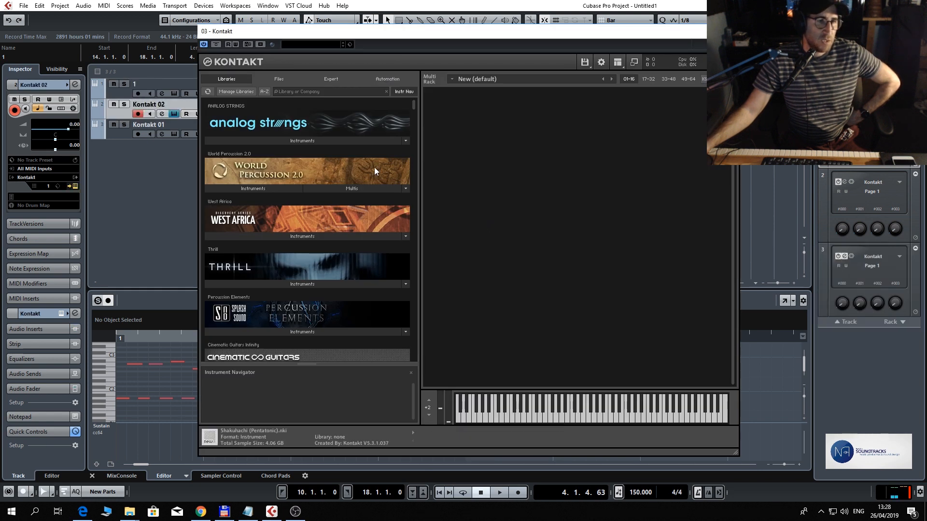
# - Load Djembe 1 (14inch no Seh Seh) from the Africa instruments of World Percussion 2.0 into Kontakt
pyautogui.scroll(-4, 374, 167)
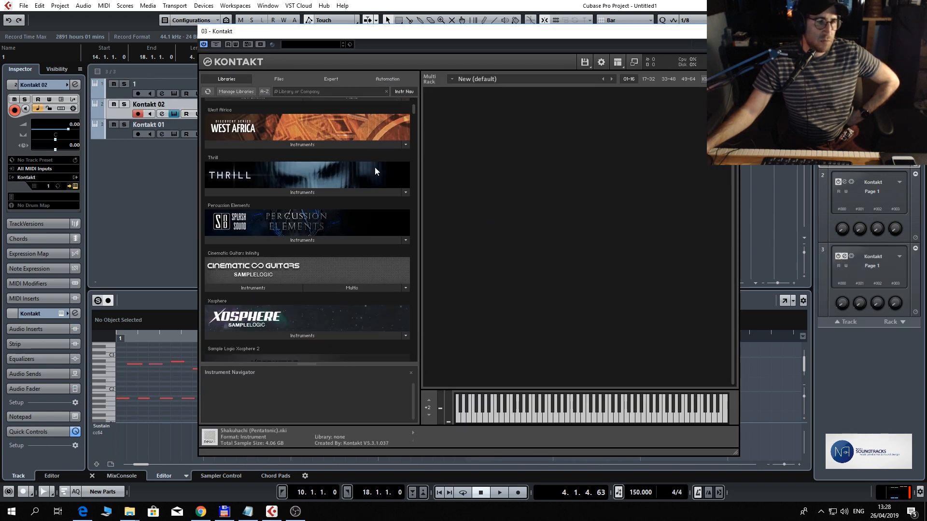
pyautogui.scroll(2, 375, 167)
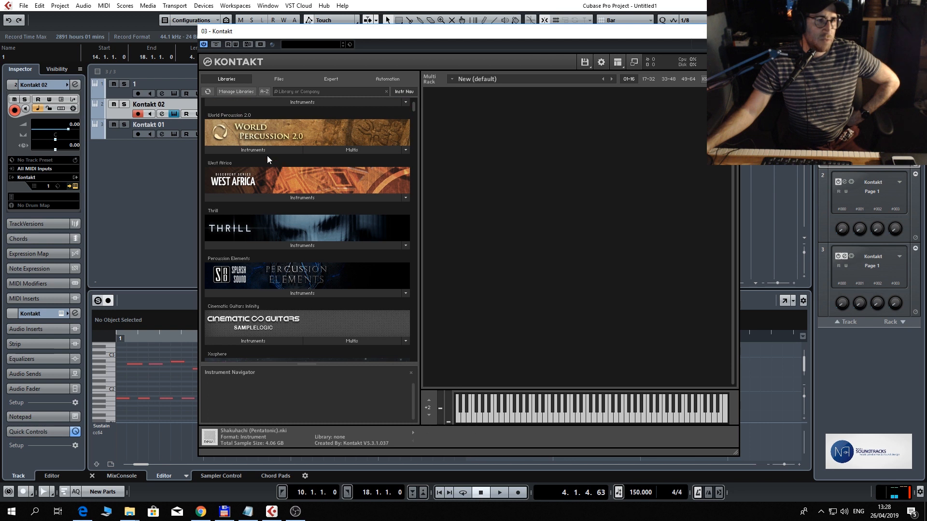
pyautogui.click(265, 147)
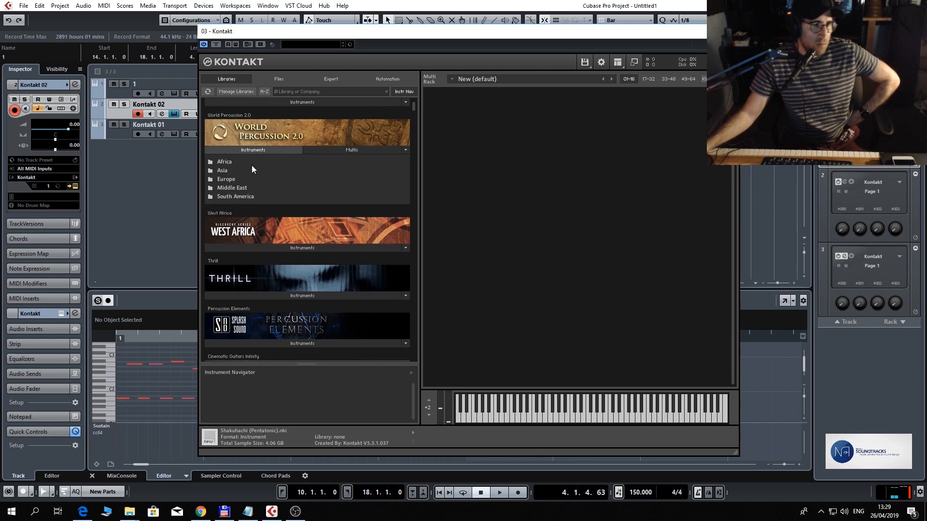
pyautogui.click(230, 162)
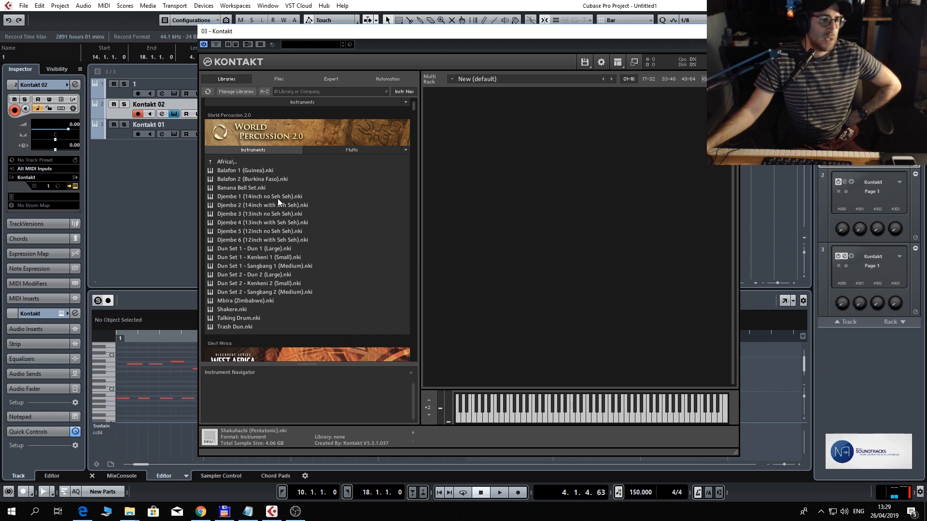
pyautogui.doubleClick(280, 197)
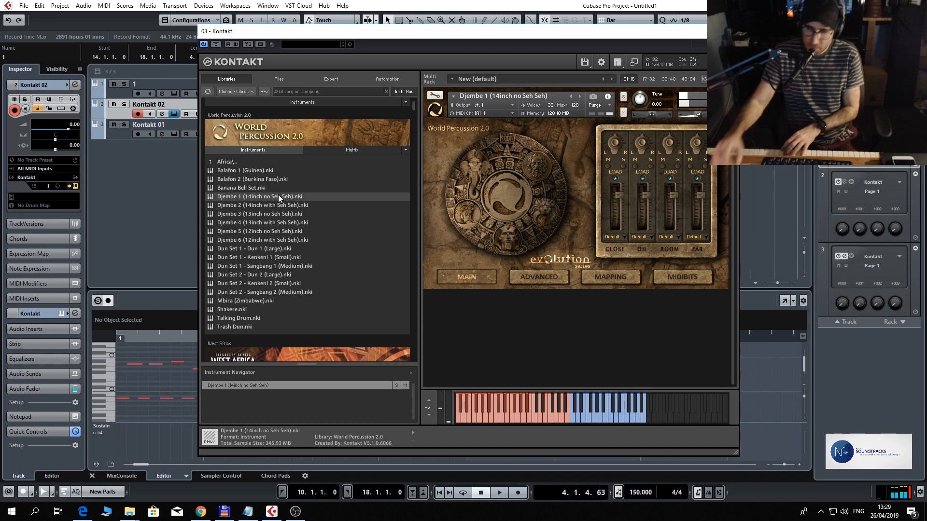
# - Record a djembe pattern on Kontakt 02 from bar 1 to just past bar 6, and close the Kontakt window
pyautogui.press('KP_Decimal')
pyautogui.press('KP_Multiply')
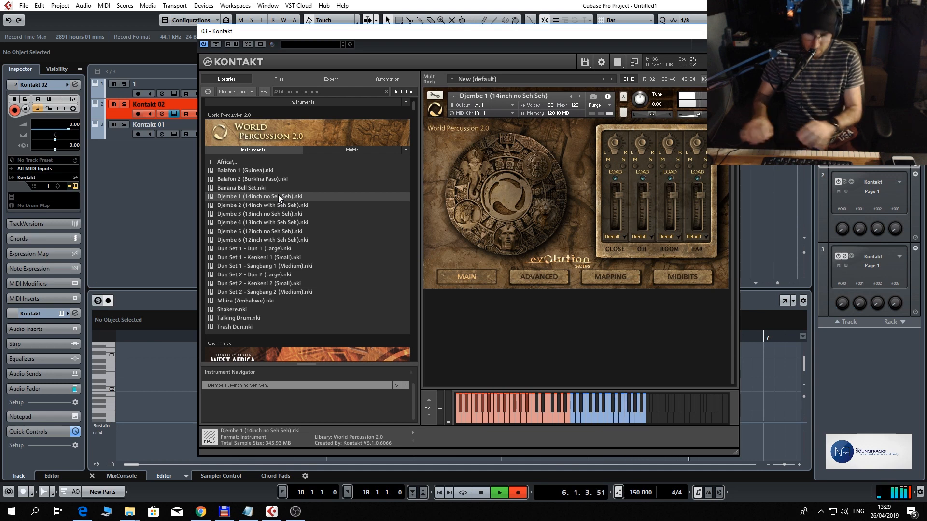
pyautogui.press('space')
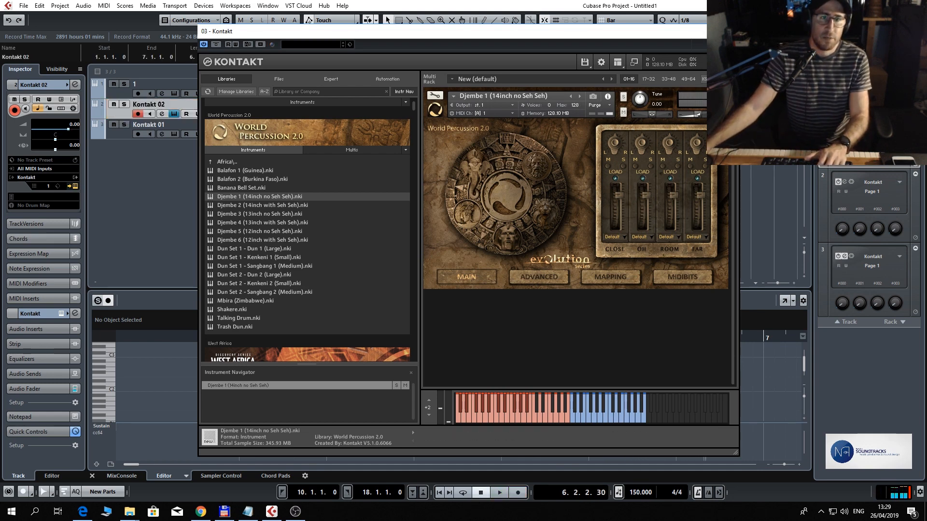
pyautogui.press('Escape')
# - Quantize the notes of the recorded Kontakt 02 part to 1/16 and play it back
pyautogui.click(324, 117)
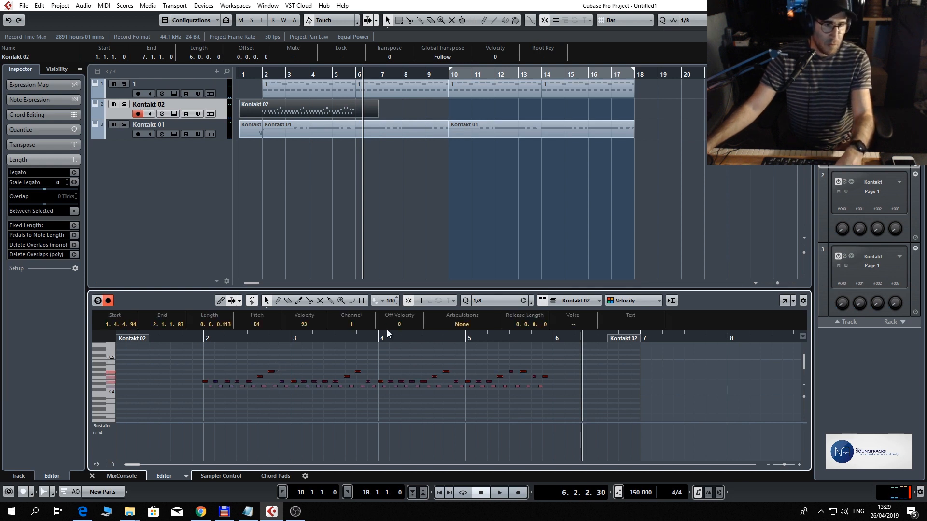
pyautogui.click(477, 304)
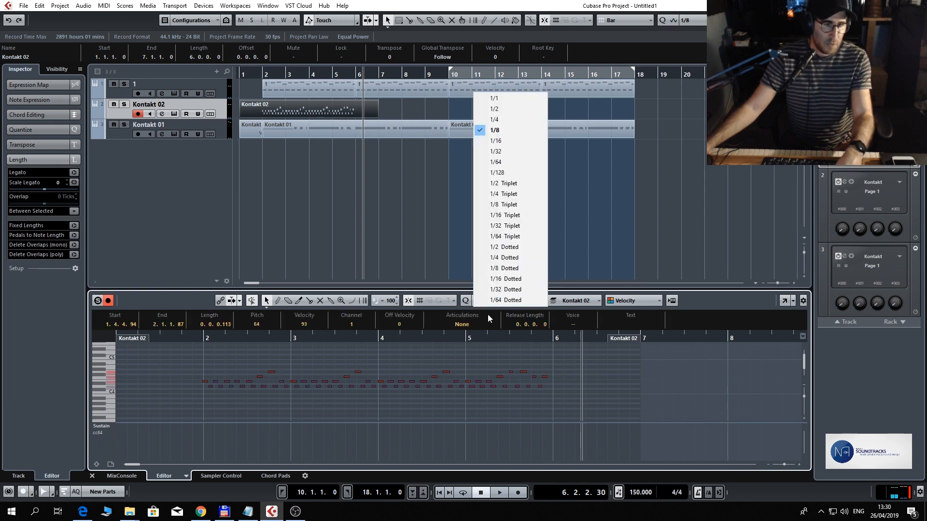
pyautogui.click(508, 141)
pyautogui.click(178, 341)
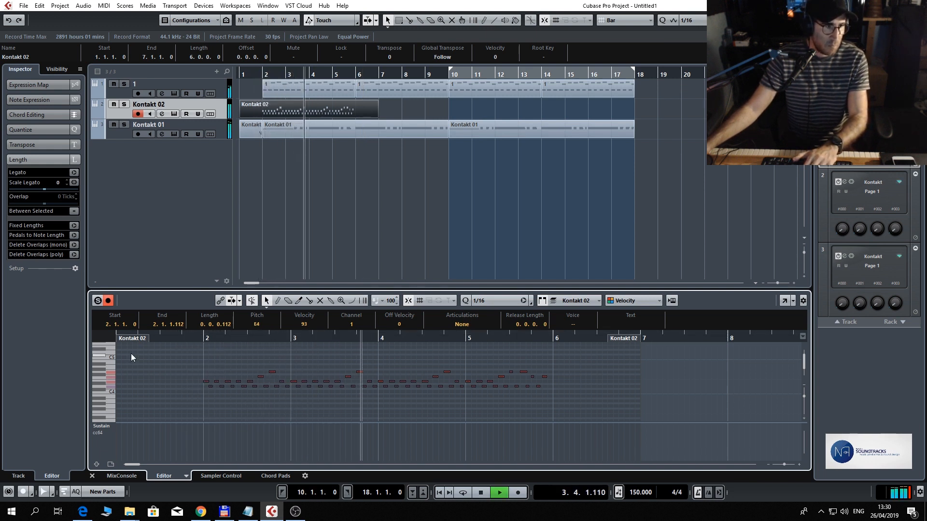
# - Trim the Kontakt 02 part so it starts at bar 2 and ends at bar 6, and stop playback
pyautogui.moveTo(131, 343); pyautogui.dragTo(221, 351)
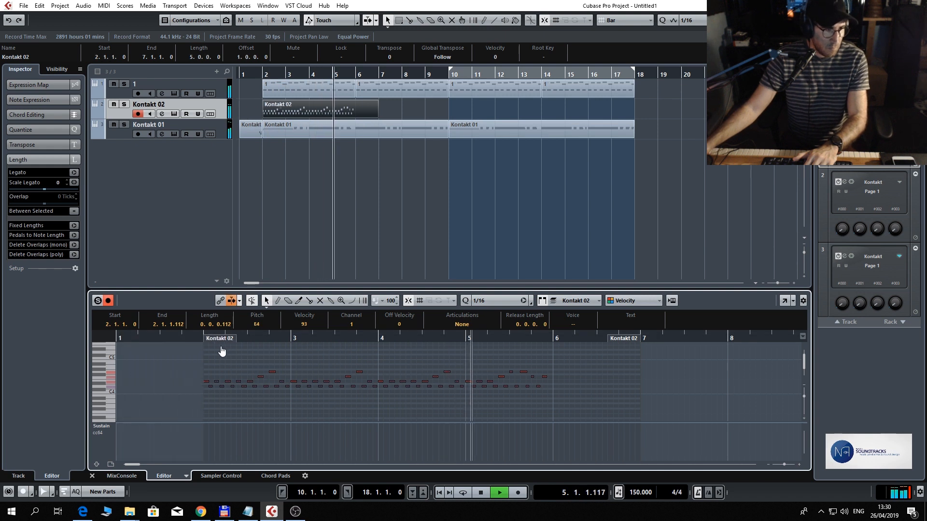
pyautogui.press('space')
pyautogui.moveTo(637, 346); pyautogui.dragTo(548, 342)
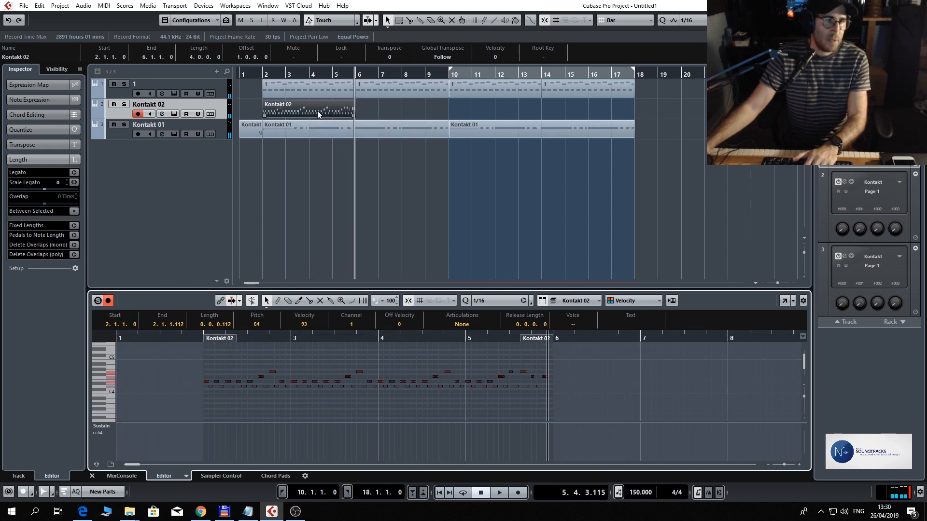
# - Move the Kontakt 02 part to start at bar 6 and duplicate it twice so it repeats up to bar 18
pyautogui.moveTo(317, 111); pyautogui.dragTo(419, 112)
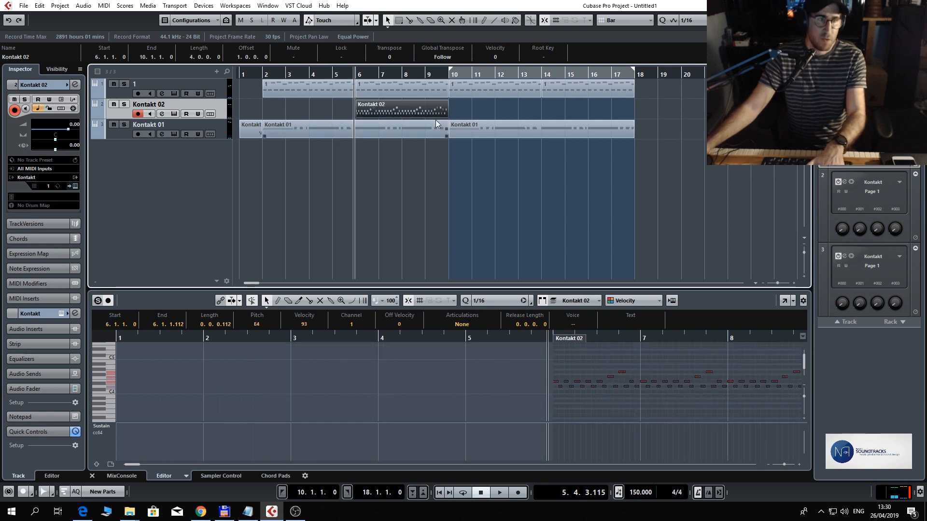
pyautogui.hotkey('ctrl', 'd')
pyautogui.hotkey('ctrl', 'd')
# - Rename the Kontakt 02 track as Dejembe
pyautogui.click(162, 115)
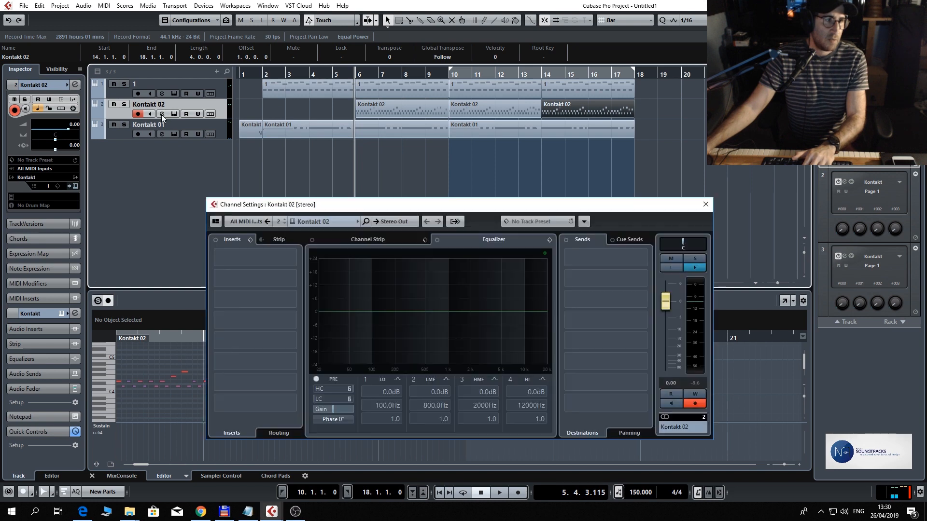
pyautogui.doubleClick(155, 105)
pyautogui.write('D')
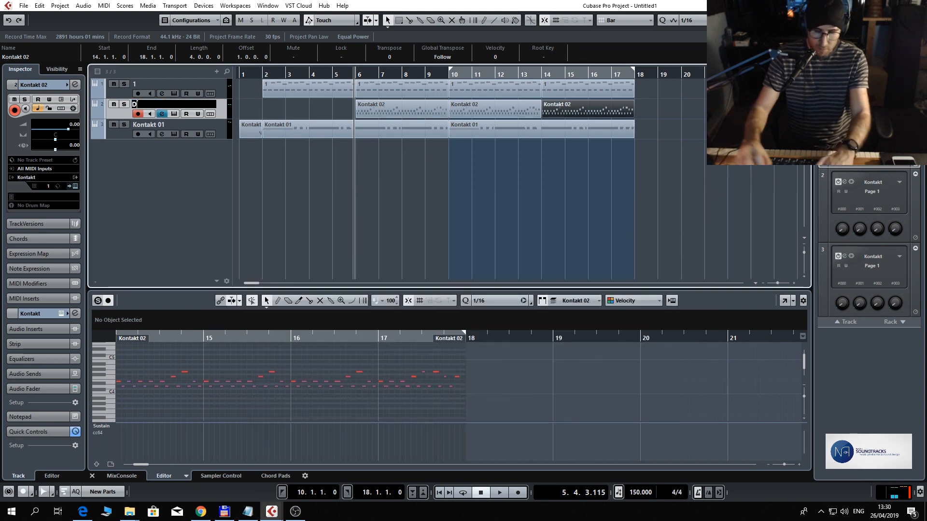
pyautogui.write('e')
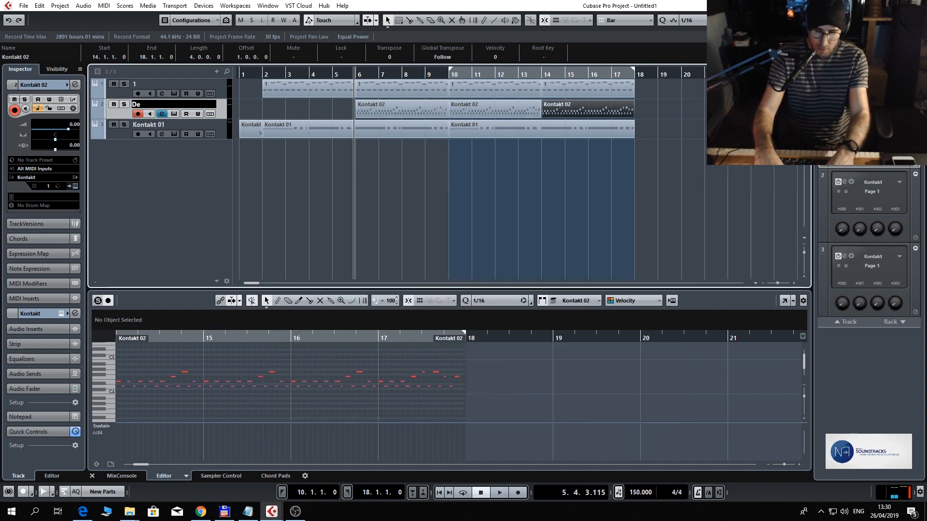
pyautogui.write('jembe')
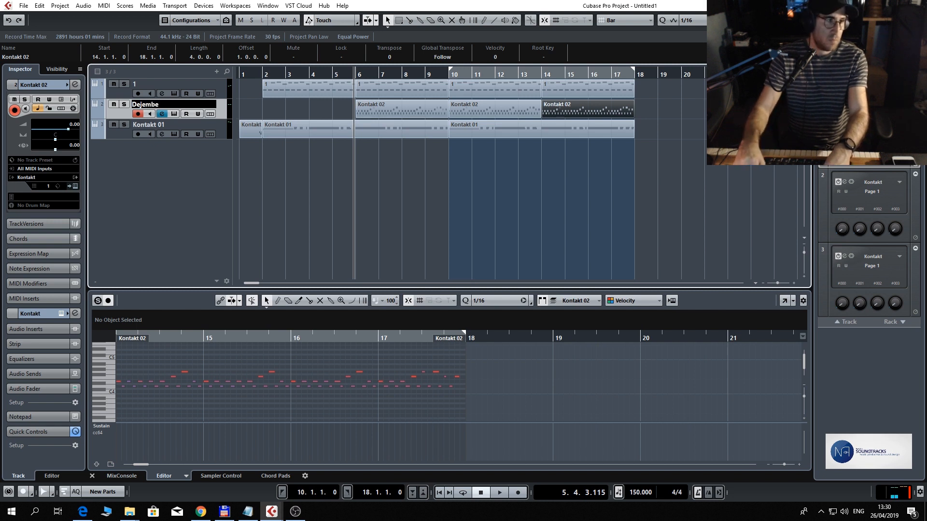
pyautogui.press('Return')
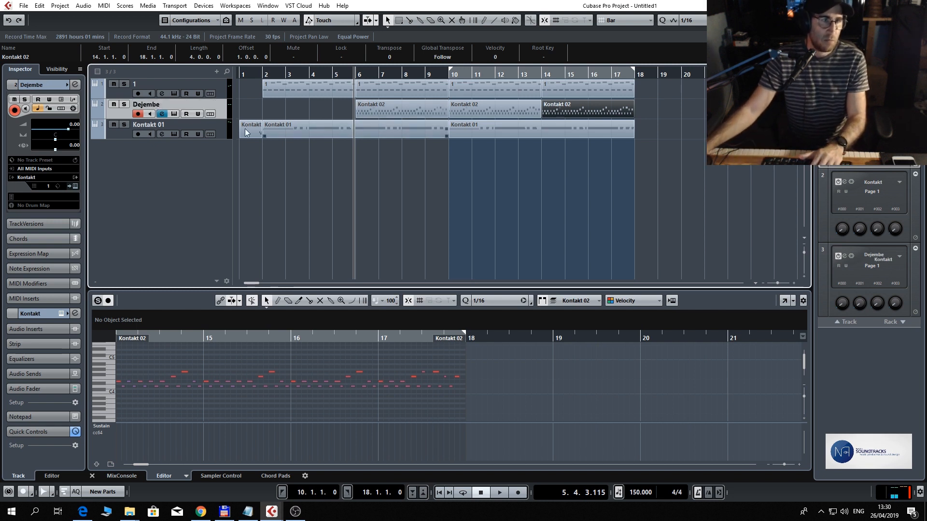
# - Open the Dejembe channel settings and insert ValhallaVintageVerb_x64 in the first insert slot
pyautogui.click(161, 115)
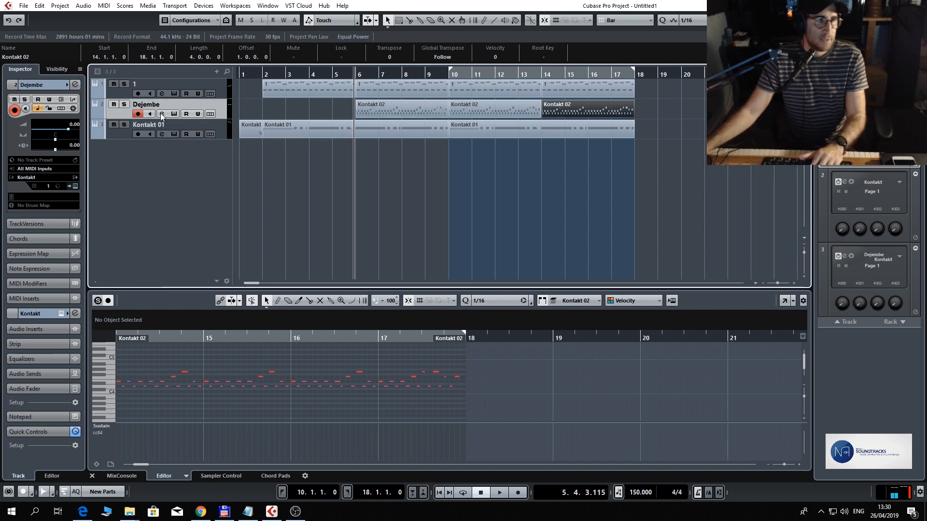
pyautogui.click(289, 247)
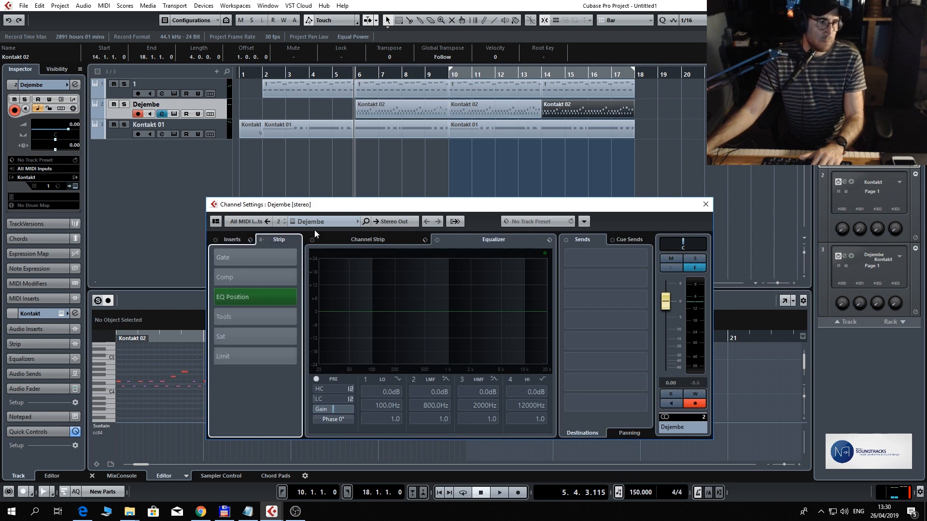
pyautogui.click(233, 240)
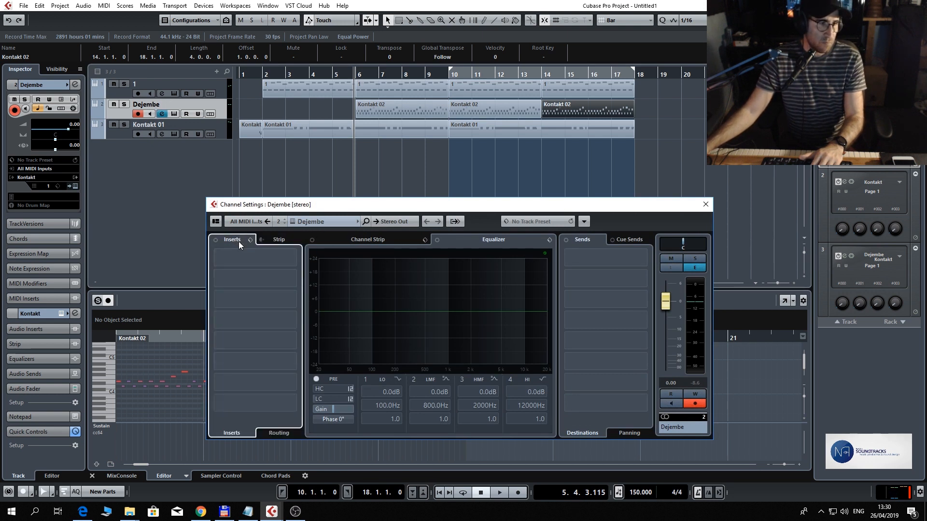
pyautogui.click(294, 257)
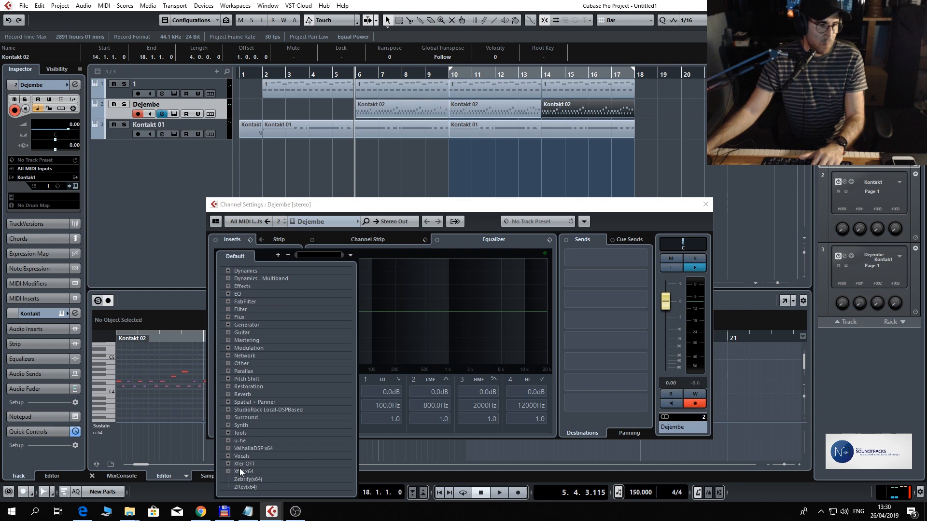
pyautogui.click(275, 448)
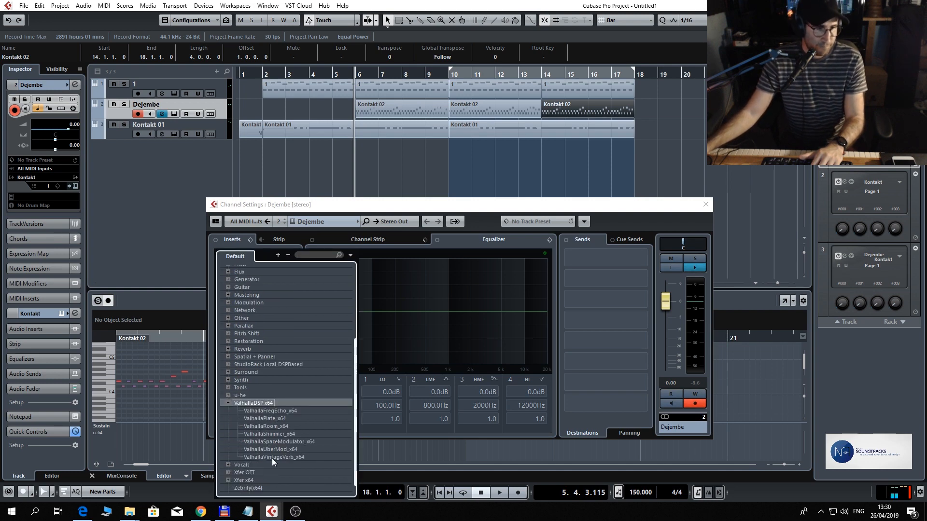
pyautogui.click(271, 457)
# - During playback, set the reverb's mix to about 15.2 % and its high cut to about 5020 Hz, and close the plug-in
pyautogui.moveTo(271, 287); pyautogui.dragTo(282, 383)
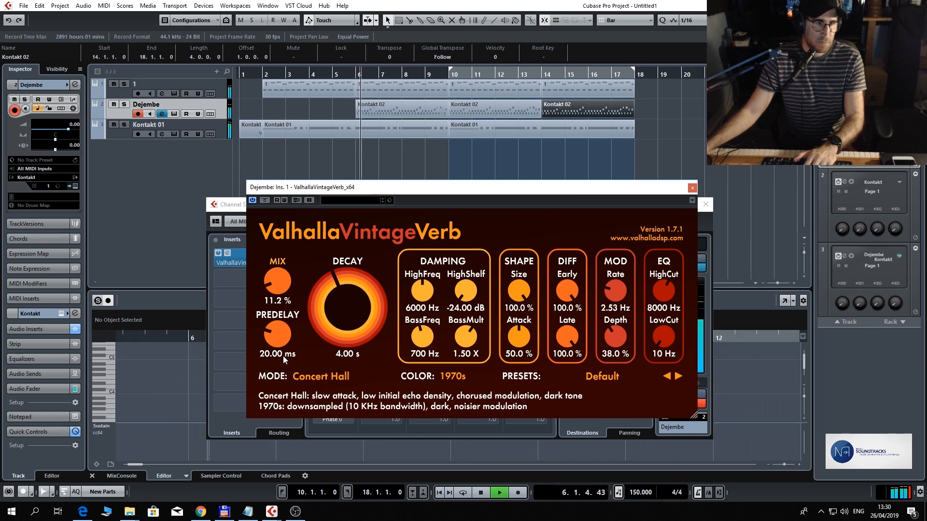
pyautogui.moveTo(278, 295); pyautogui.dragTo(278, 292)
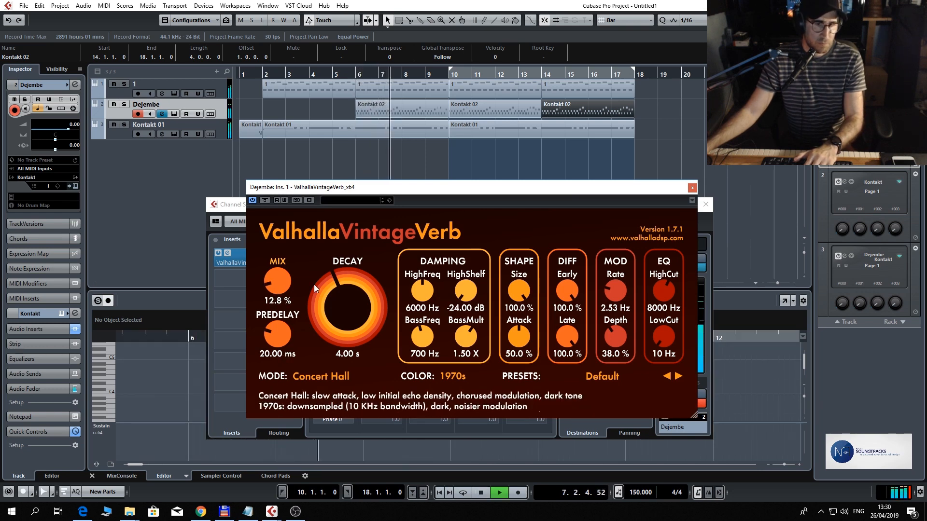
pyautogui.moveTo(666, 291); pyautogui.dragTo(666, 307)
pyautogui.moveTo(279, 282); pyautogui.dragTo(285, 272)
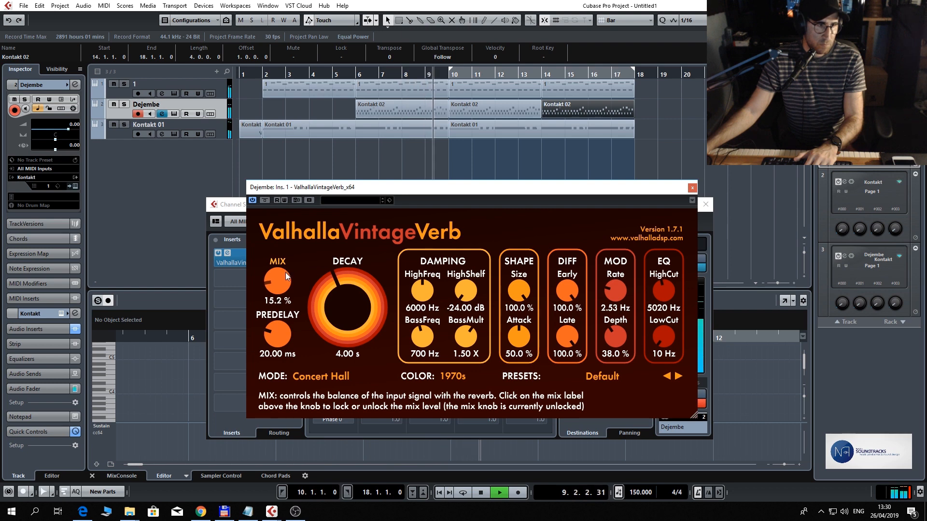
pyautogui.click(692, 187)
# - Set the Dejembe track's volume to about -4.8 dB and its pan to R28 while checking playback, and close its channel settings
pyautogui.press('space')
pyautogui.moveTo(666, 302); pyautogui.dragTo(666, 323)
pyautogui.moveTo(682, 244); pyautogui.dragTo(695, 241)
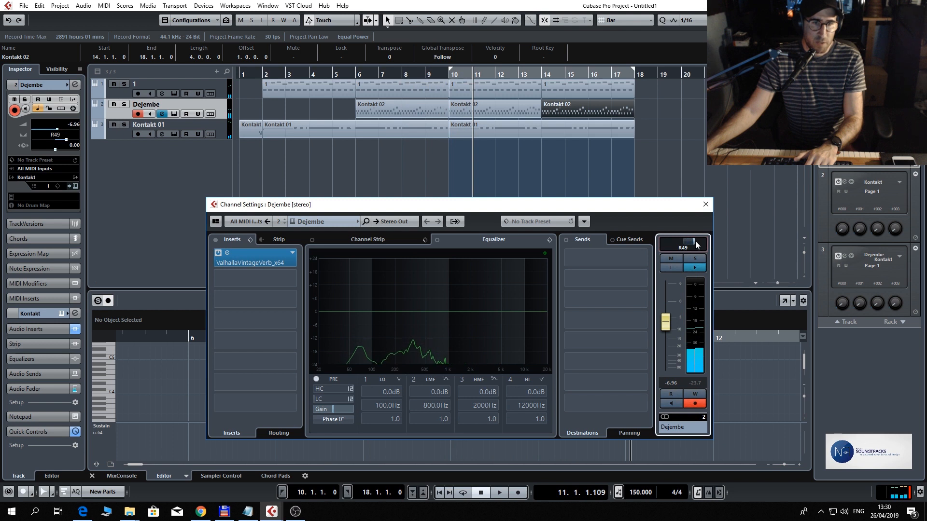
pyautogui.press('space')
pyautogui.moveTo(668, 320); pyautogui.dragTo(669, 318)
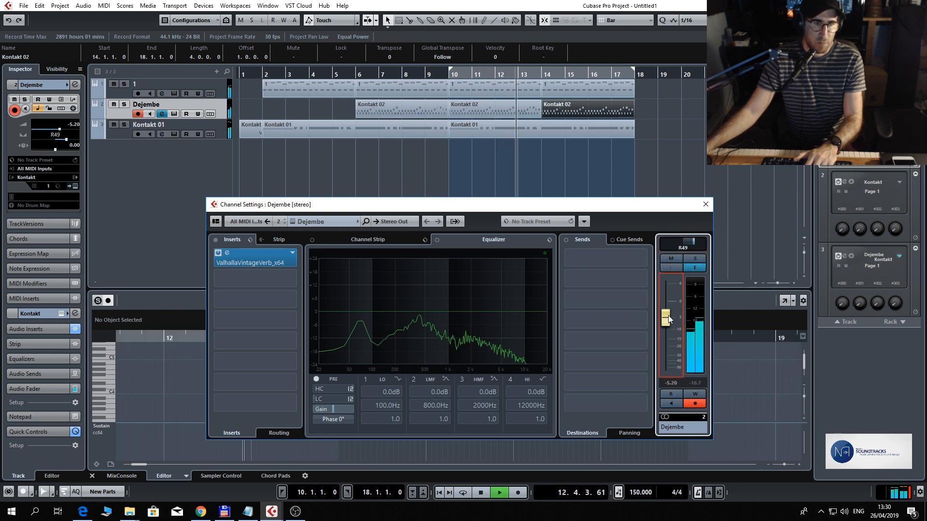
pyautogui.moveTo(692, 242); pyautogui.dragTo(685, 247)
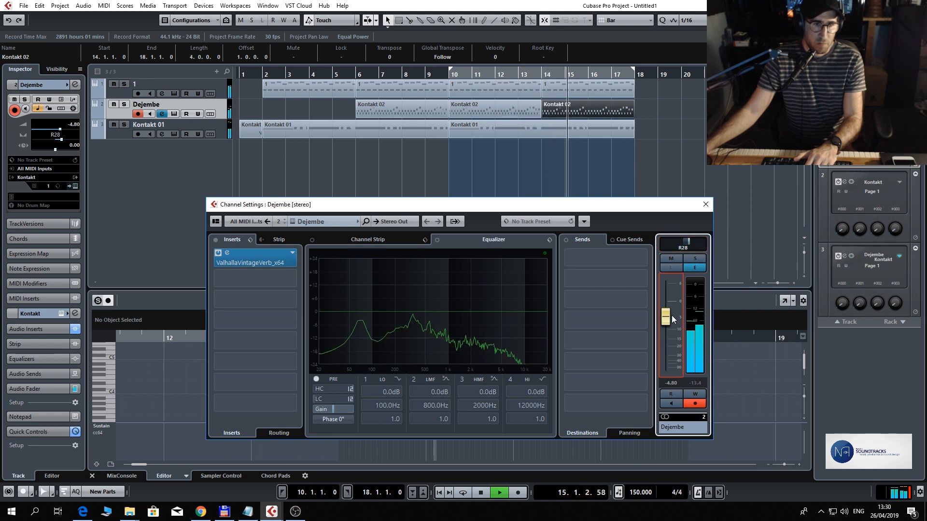
pyautogui.press('space')
pyautogui.click(705, 205)
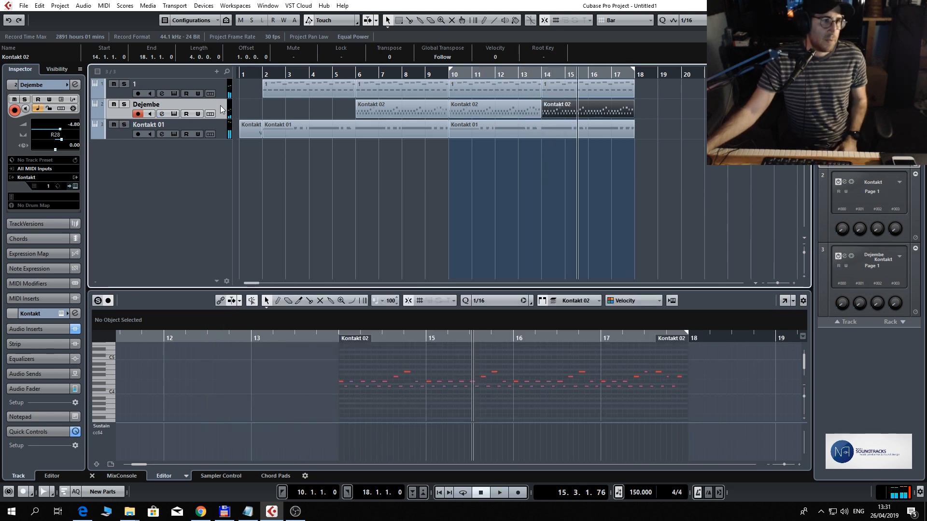
# - Duplicate the Dejembe track and delete all three copied Kontakt 02 parts from the duplicate
pyautogui.rightClick(222, 105)
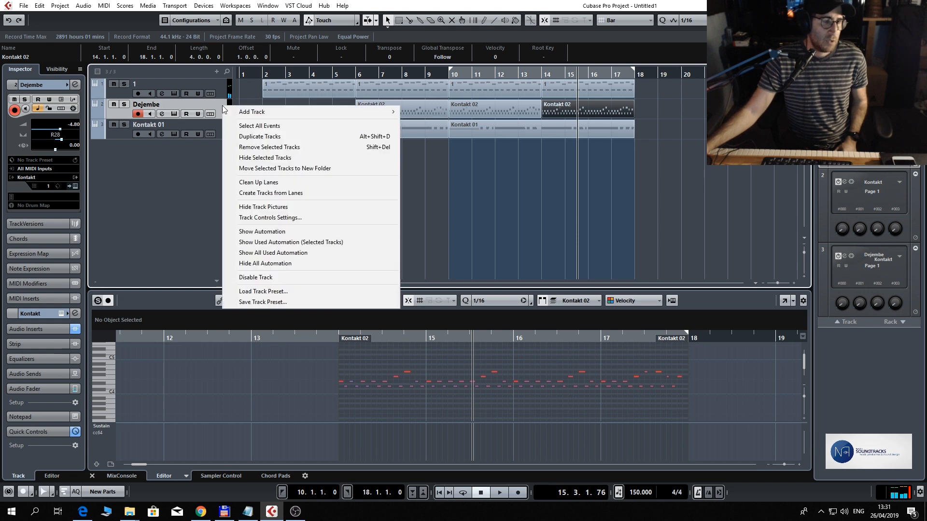
pyautogui.click(260, 137)
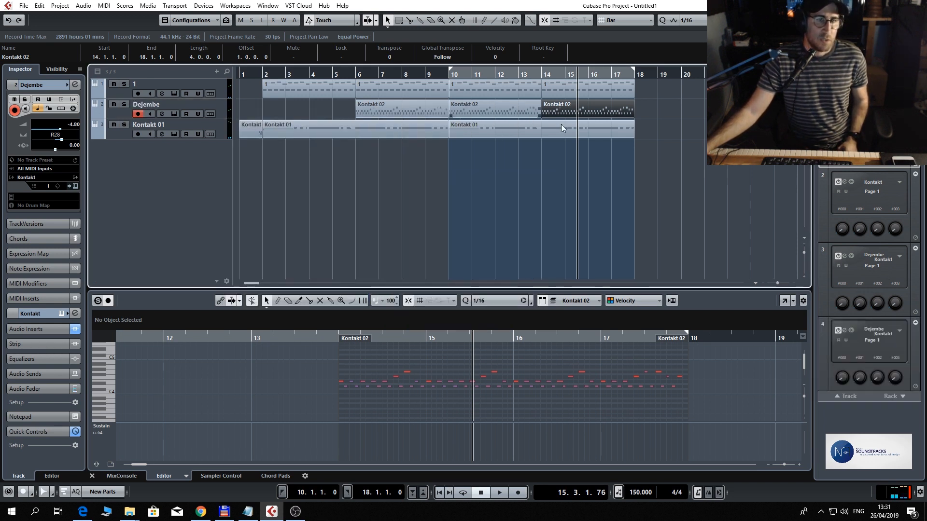
pyautogui.moveTo(649, 129); pyautogui.dragTo(419, 134)
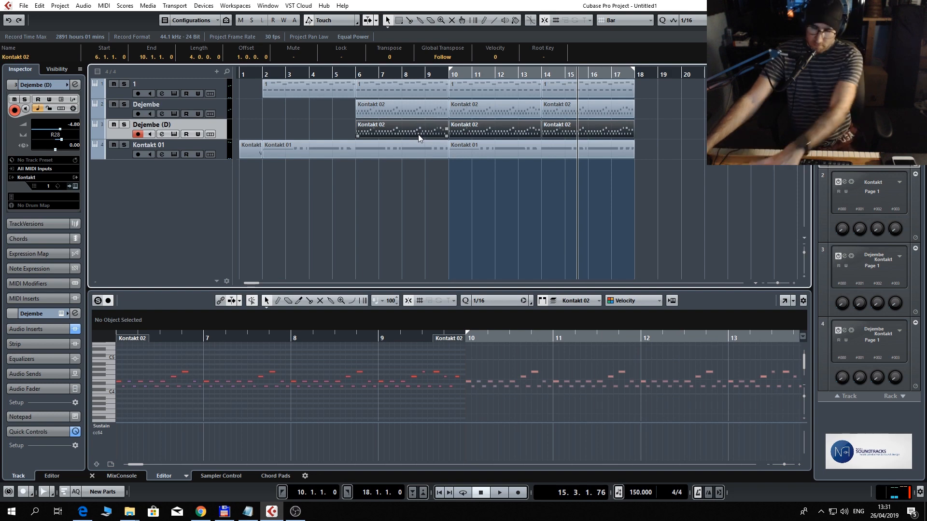
pyautogui.press('Delete')
# - Open the duplicated track's Kontakt instrument and look through the Africa and Europe folders of the World Percussion 2.0 library
pyautogui.hotkey('alt', 'shift', 'i')
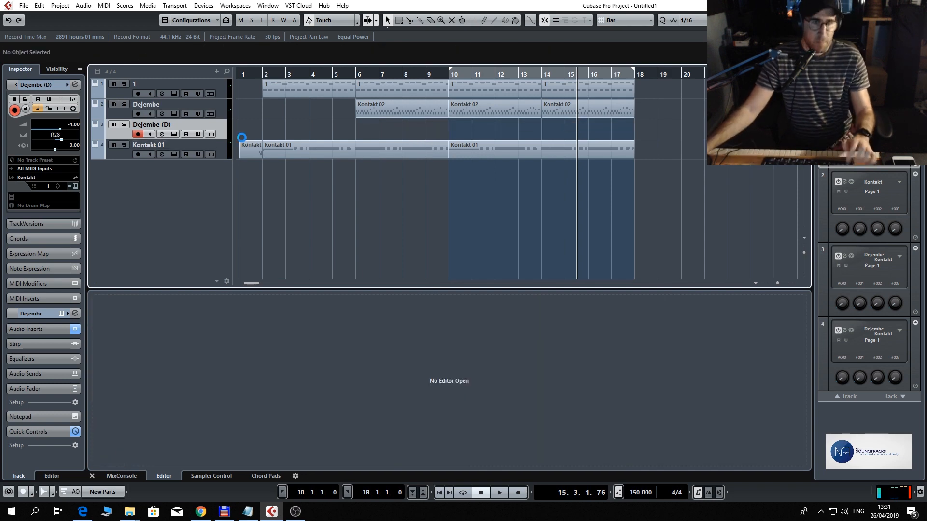
pyautogui.click(301, 255)
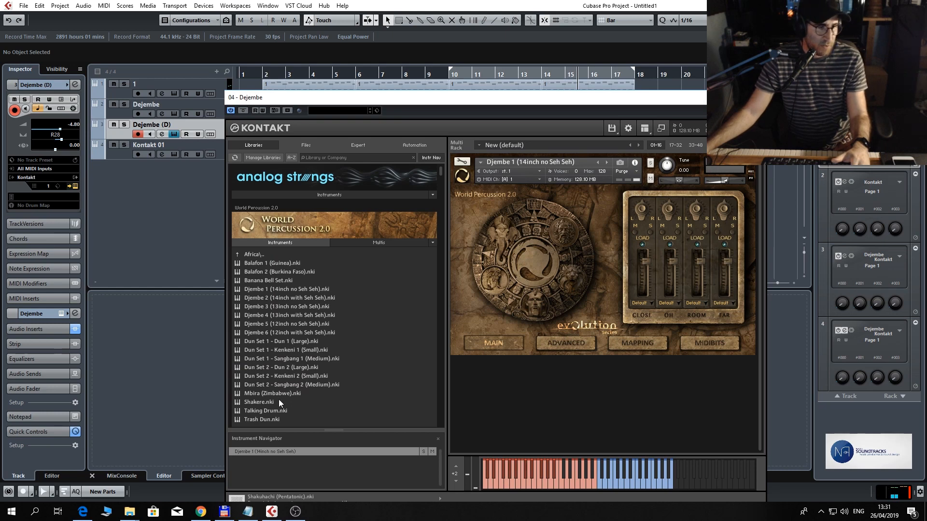
pyautogui.doubleClick(268, 256)
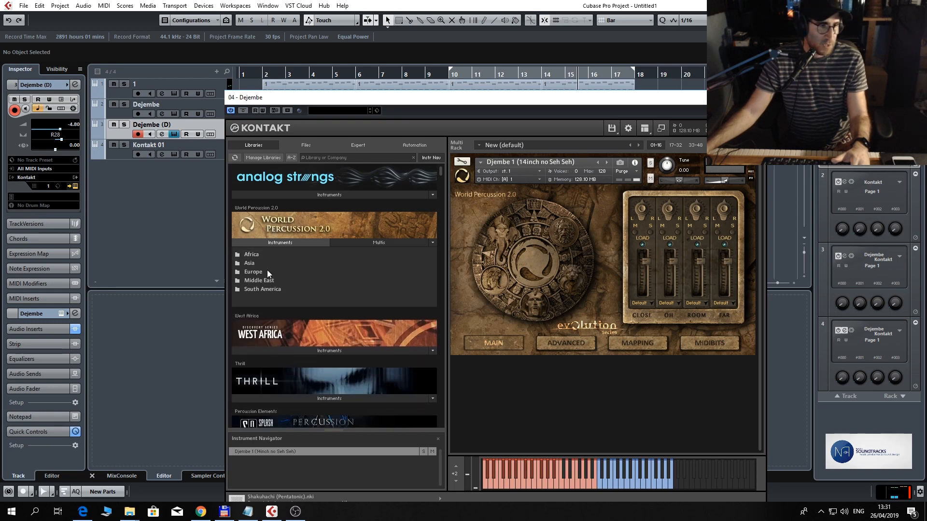
pyautogui.doubleClick(262, 275)
pyautogui.scroll(-5, 276, 349)
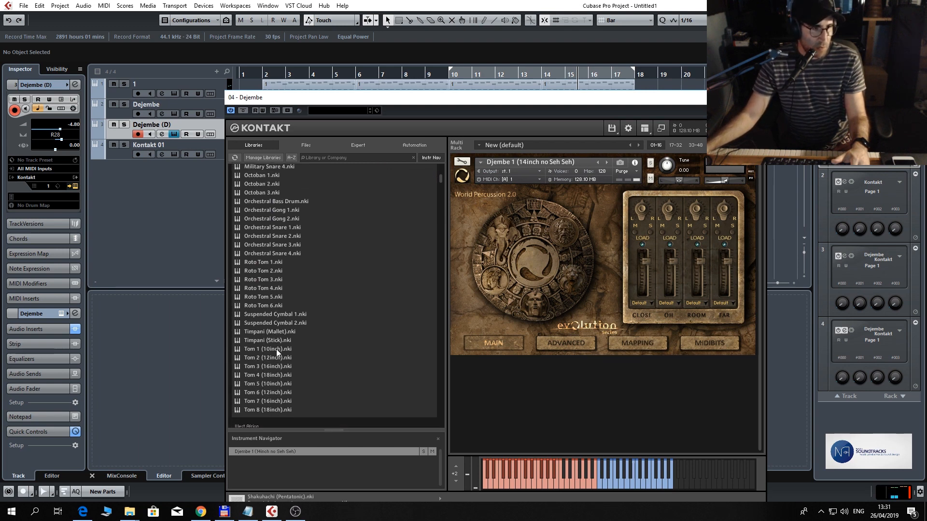
pyautogui.scroll(3, 287, 346)
pyautogui.scroll(4, 288, 346)
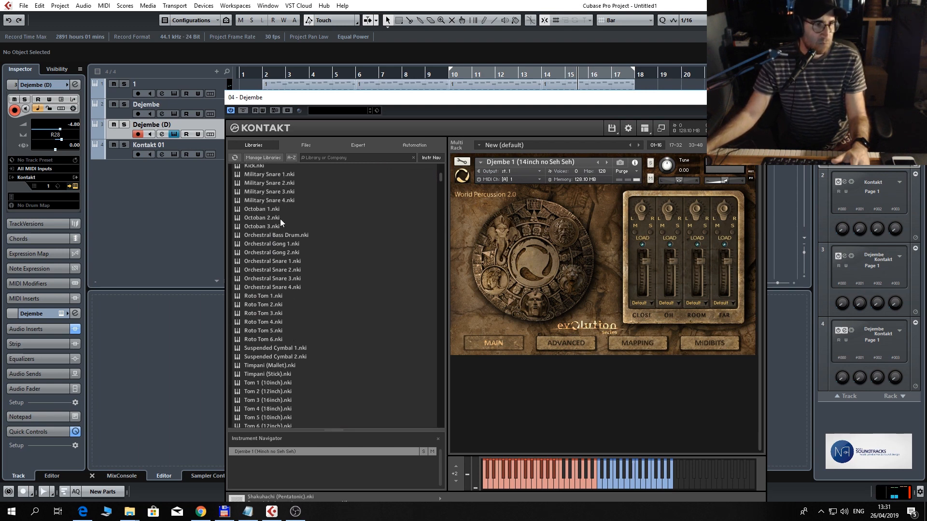
pyautogui.scroll(1, 281, 171)
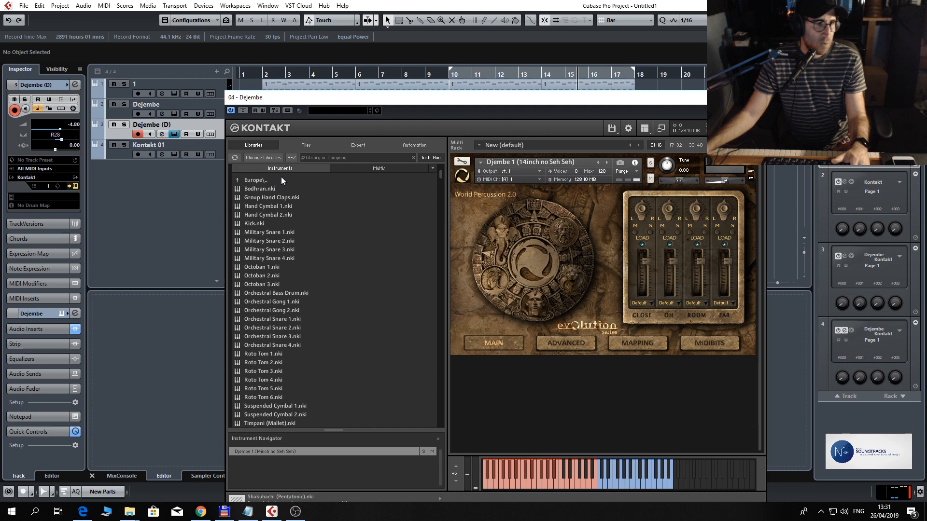
pyautogui.doubleClick(280, 182)
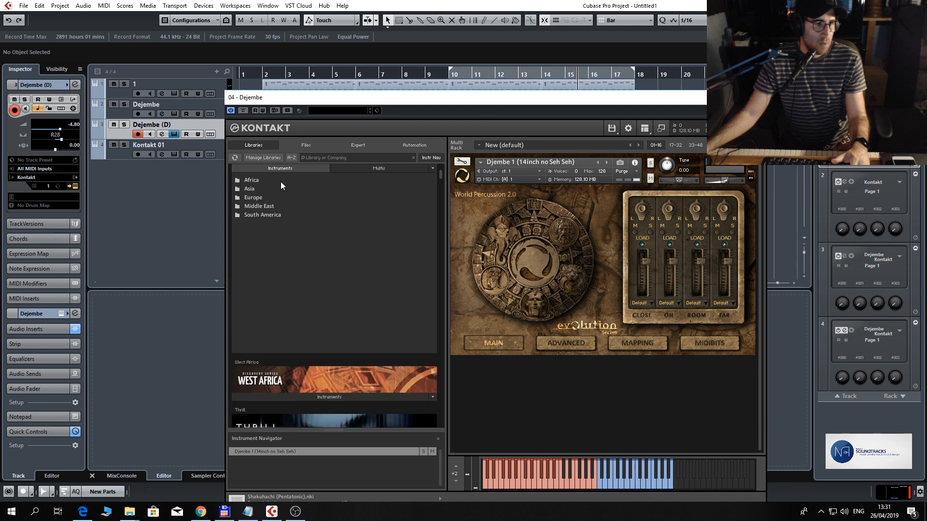
# - Look through the Middle East, South America and Asia instrument folders of World Percussion 2.0 for another percussion sound
pyautogui.doubleClick(268, 206)
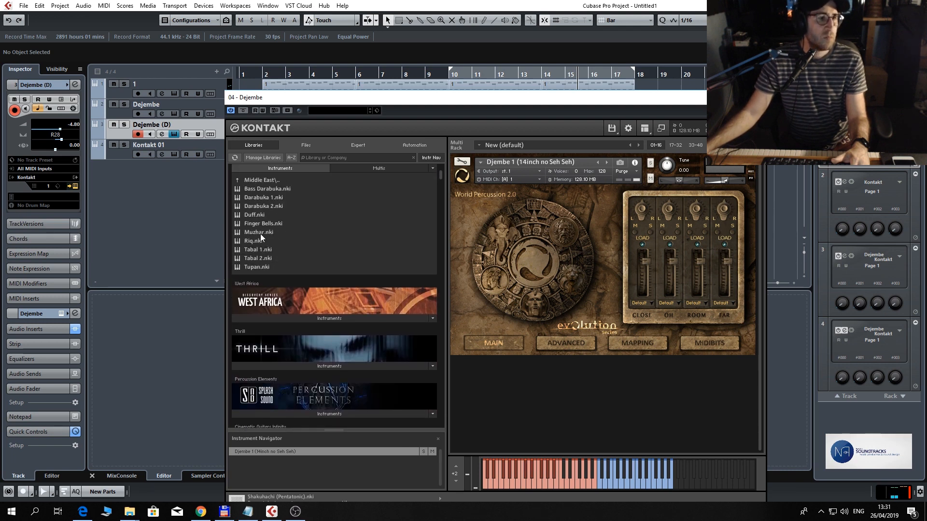
pyautogui.doubleClick(268, 180)
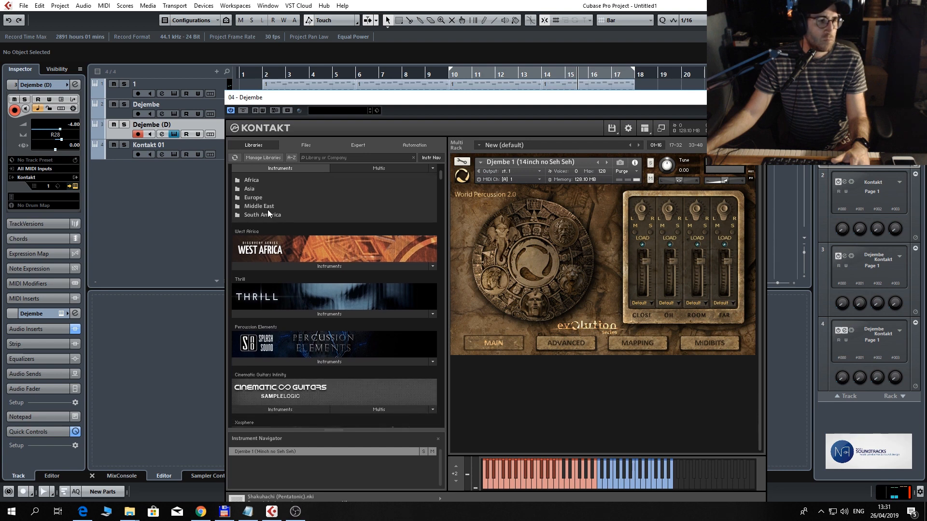
pyautogui.doubleClick(267, 213)
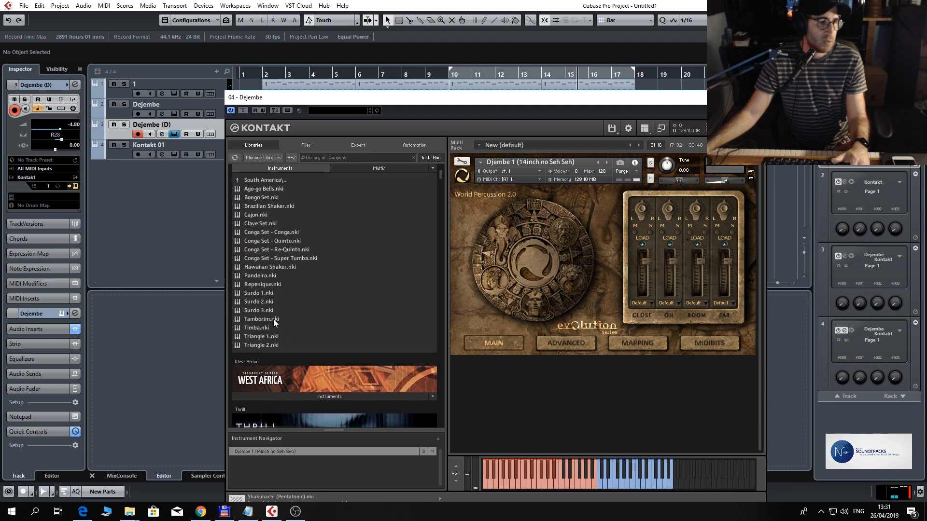
pyautogui.scroll(1, 263, 202)
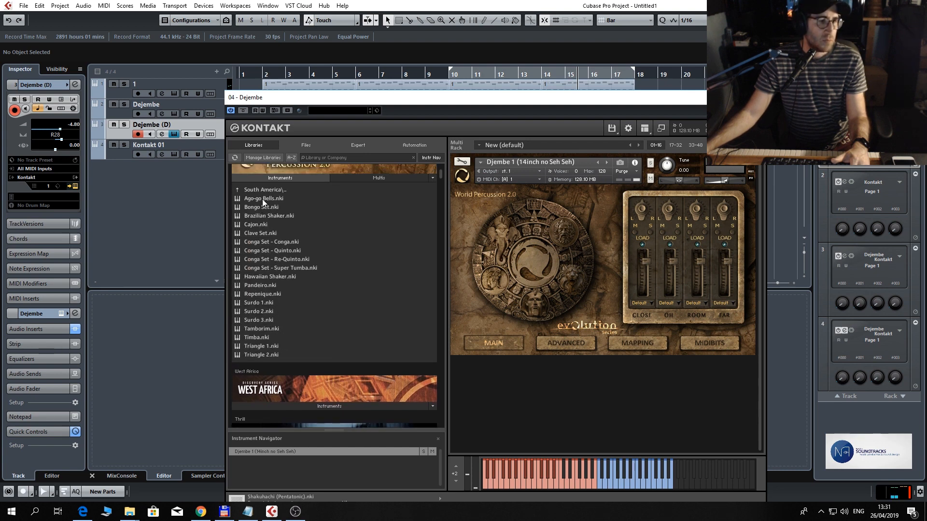
pyautogui.doubleClick(268, 189)
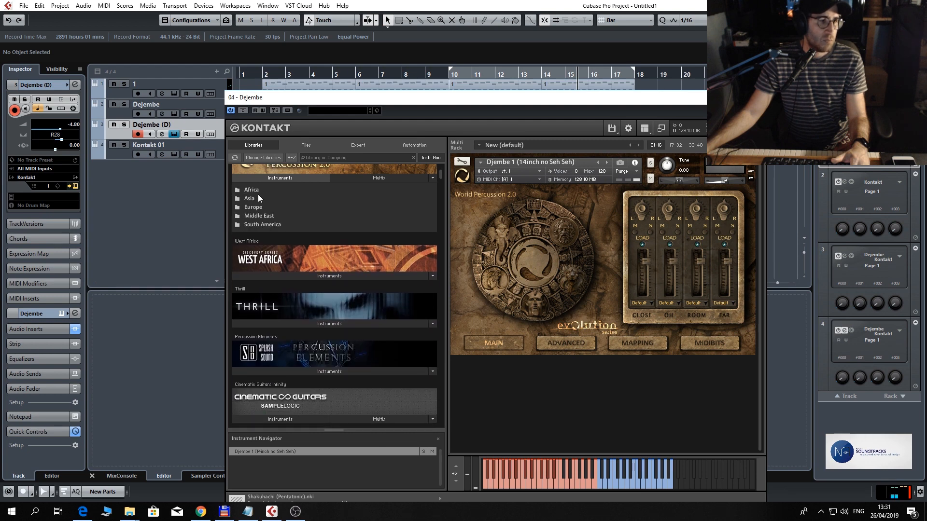
pyautogui.doubleClick(251, 198)
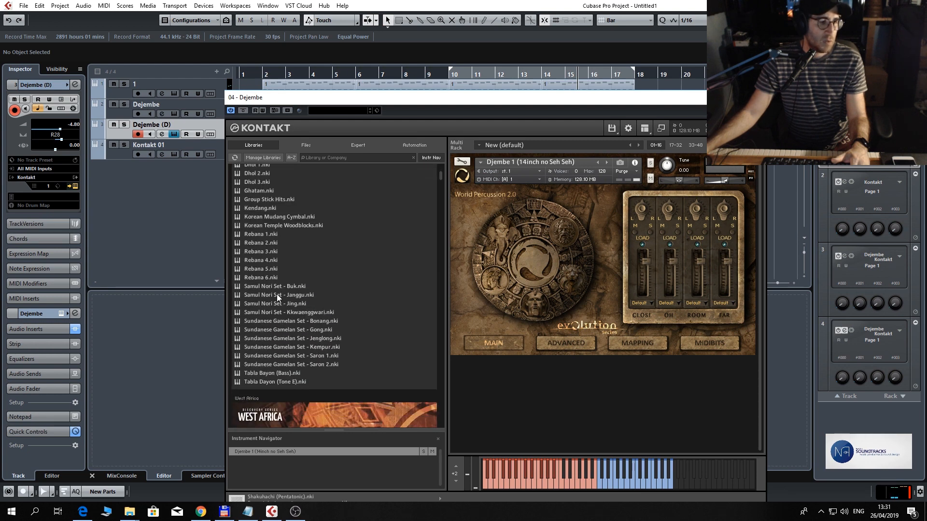
pyautogui.scroll(5, 277, 294)
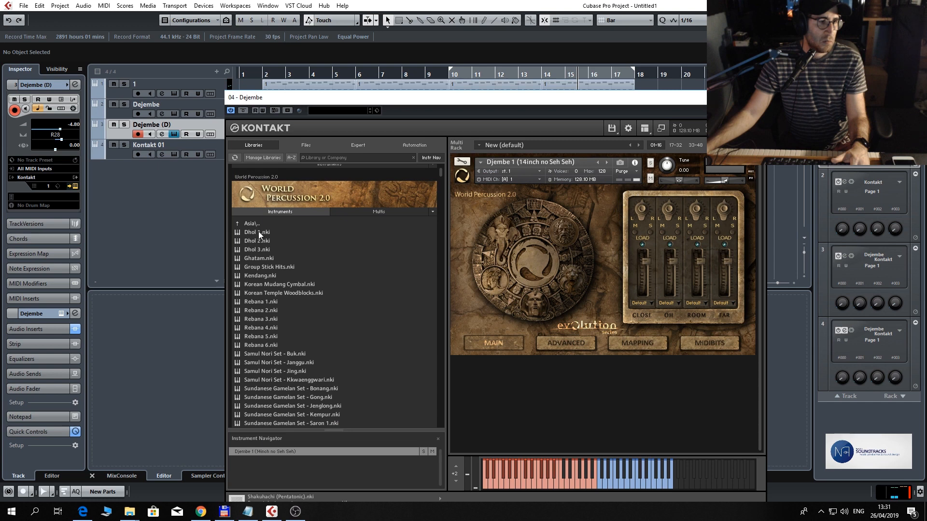
# - Load Shakere.nki from the Africa folder in place of the Djembe 1 instrument and close Kontakt
pyautogui.doubleClick(260, 225)
pyautogui.doubleClick(259, 221)
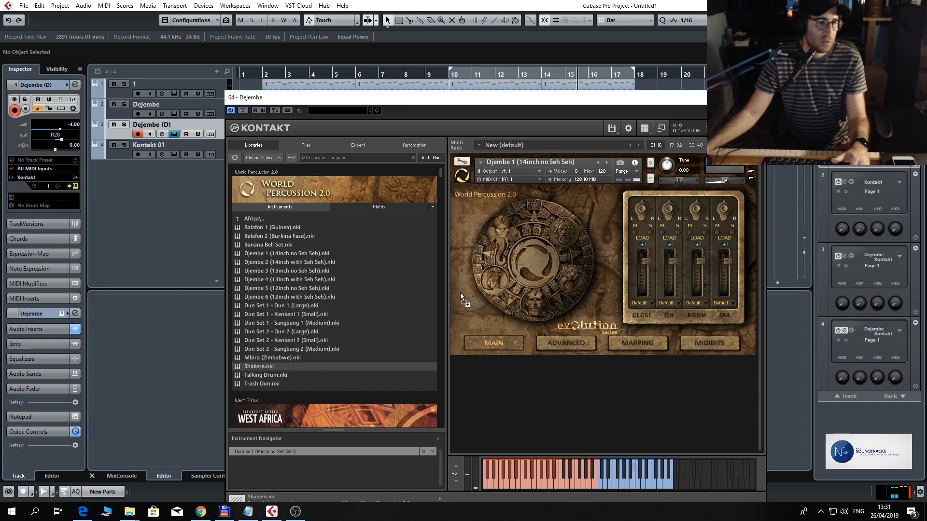
pyautogui.moveTo(460, 293); pyautogui.dragTo(538, 248)
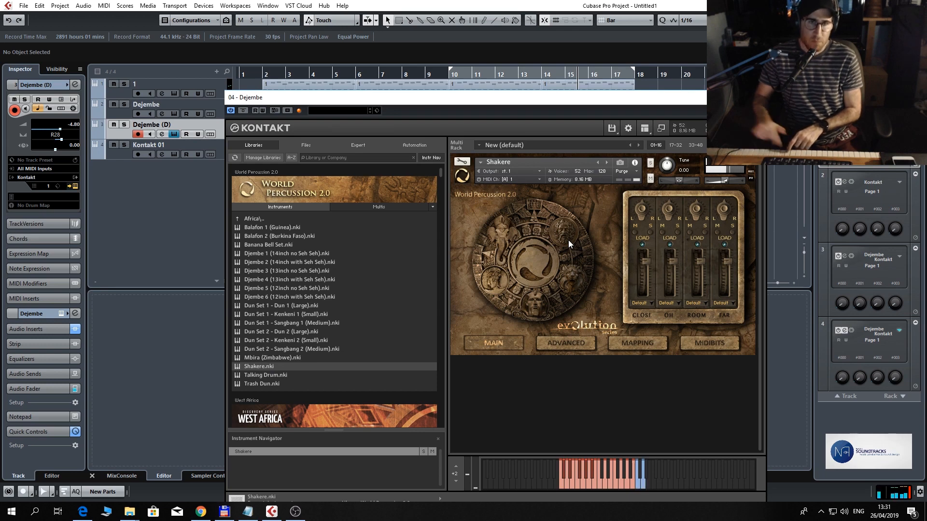
pyautogui.click(755, 97)
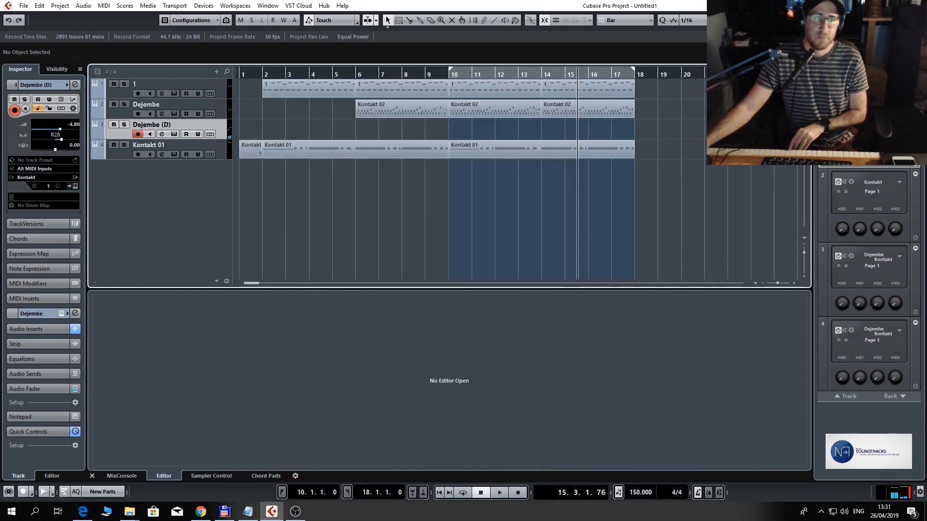
# - Record a trial shaker take on the Dejembe (D) track from about bar 11, and delete the recorded part
pyautogui.press('KP_Subtract')
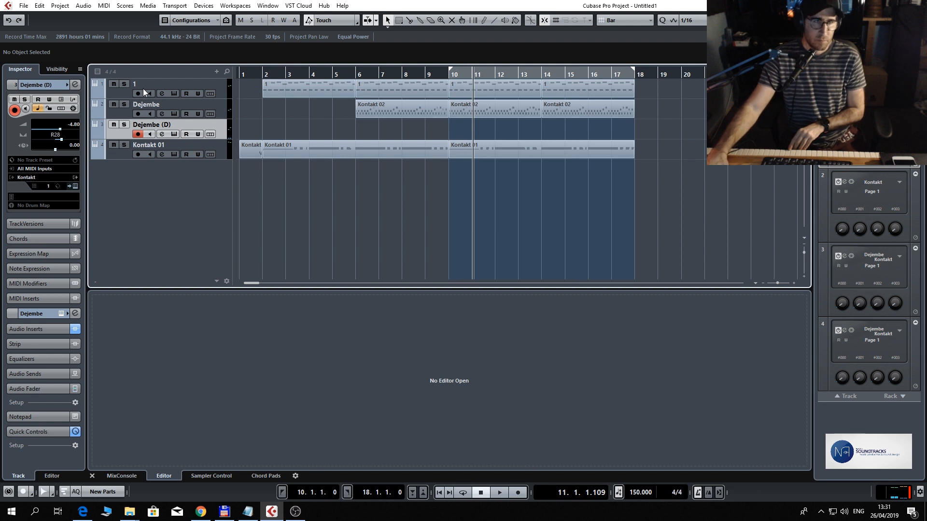
pyautogui.press('KP_Multiply')
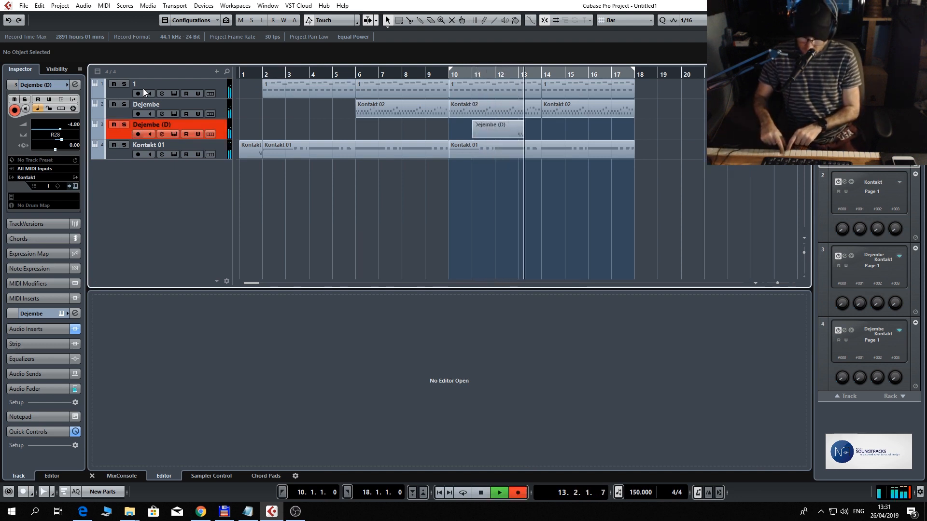
pyautogui.press('space')
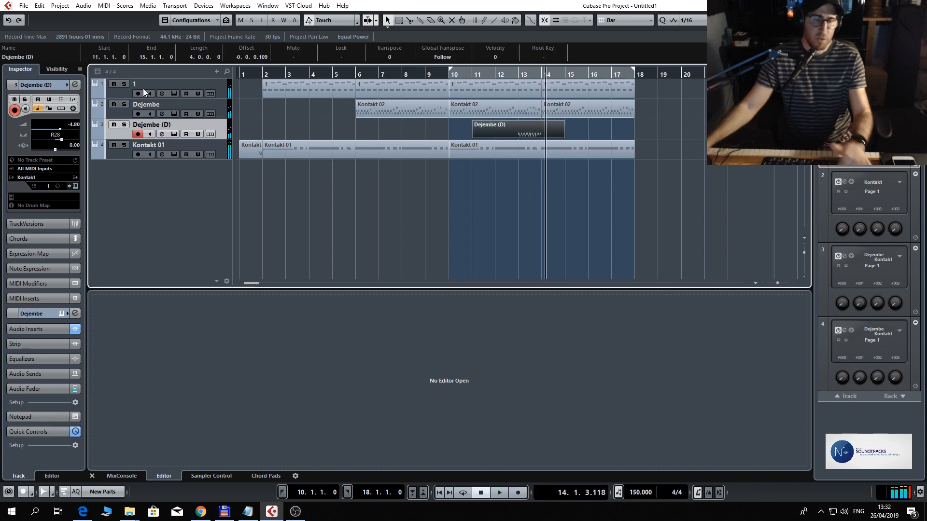
pyautogui.press('Delete')
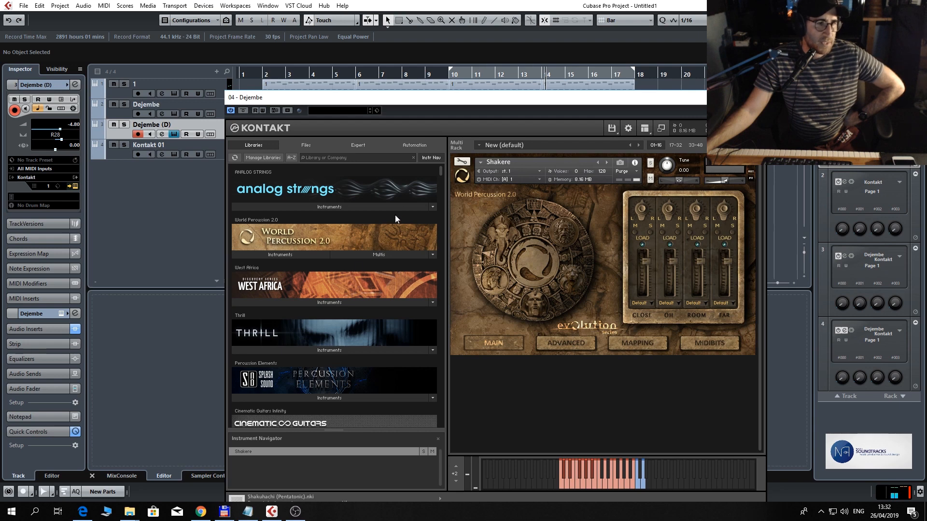
# - Load 05. Strings High Spiccato 8va.nki from Metropolis Ark 1's Finckenstein Strings (High) folder in place of Shakere, and close Kontakt
pyautogui.moveTo(443, 172); pyautogui.dragTo(442, 321)
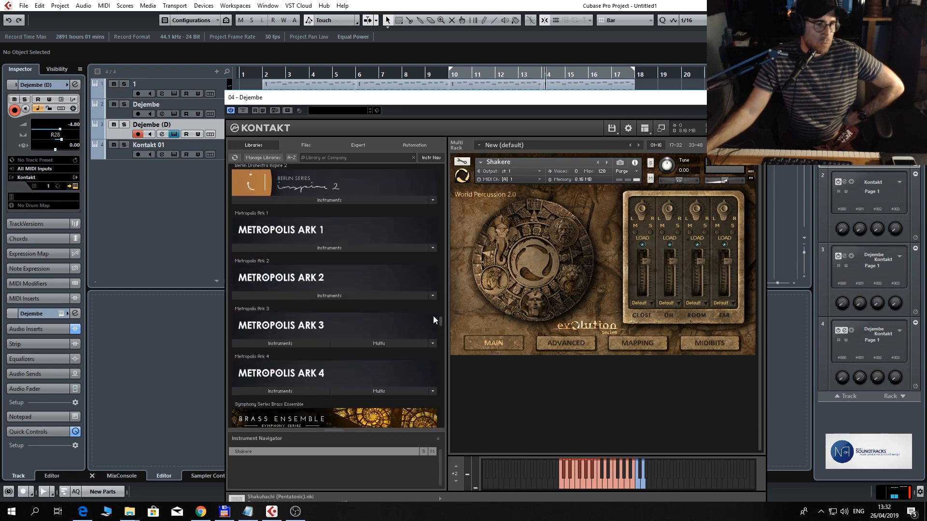
pyautogui.click(306, 246)
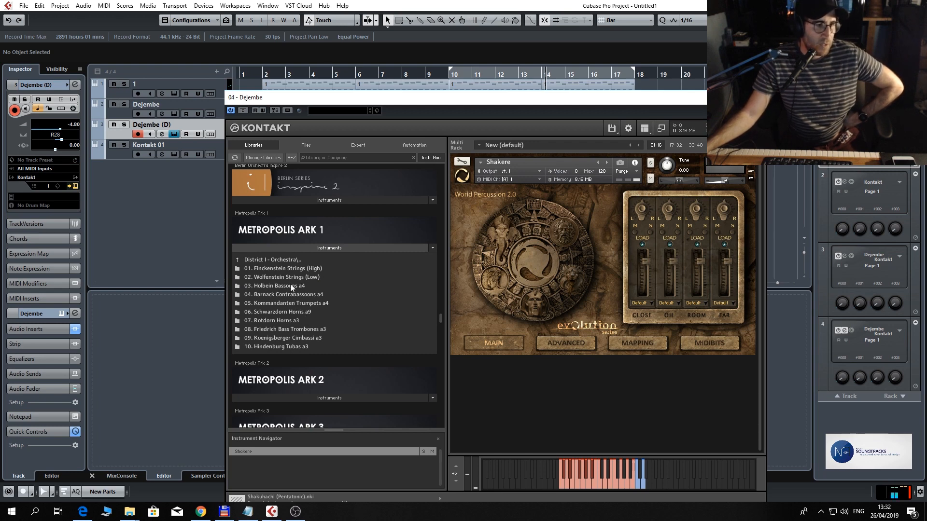
pyautogui.click(303, 261)
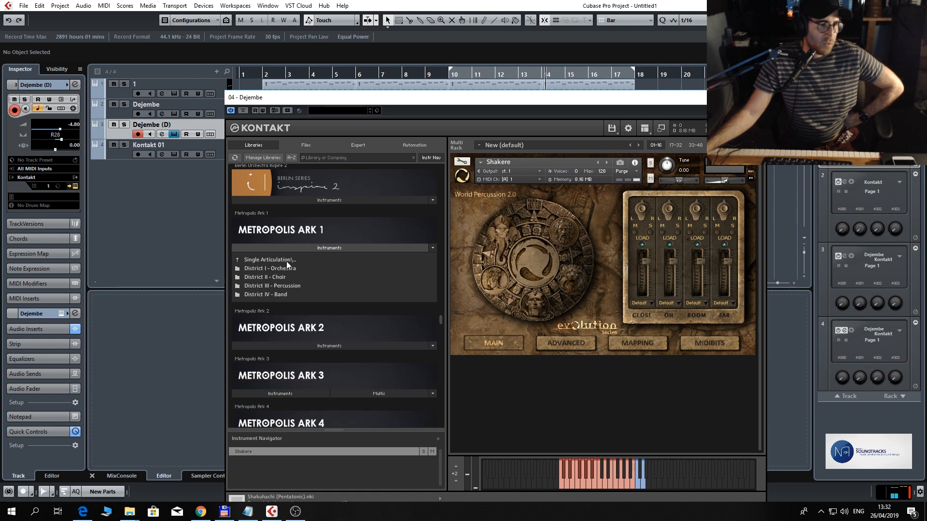
pyautogui.click(294, 269)
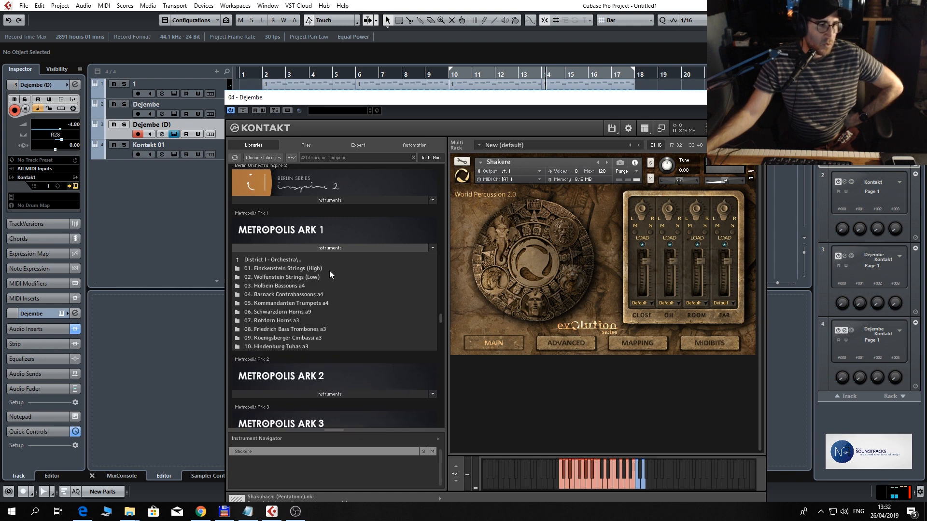
pyautogui.click(301, 268)
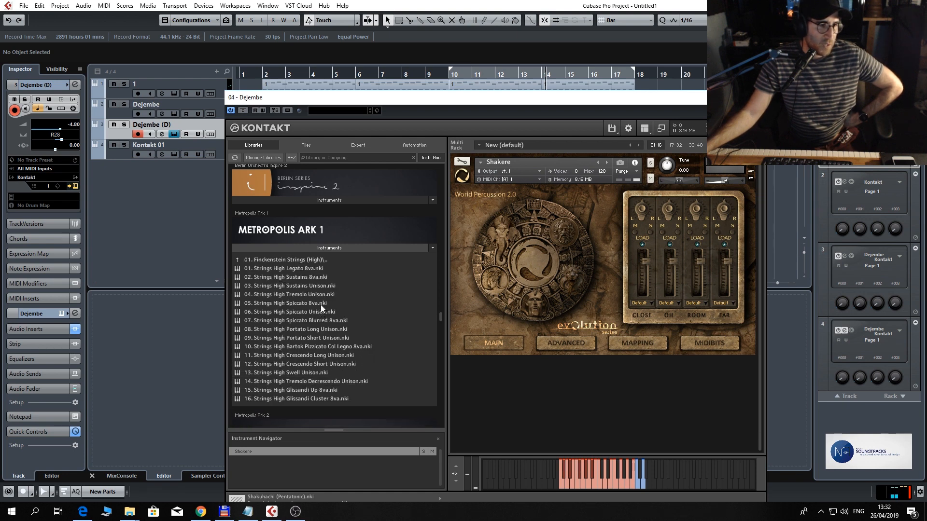
pyautogui.moveTo(321, 303); pyautogui.dragTo(519, 262)
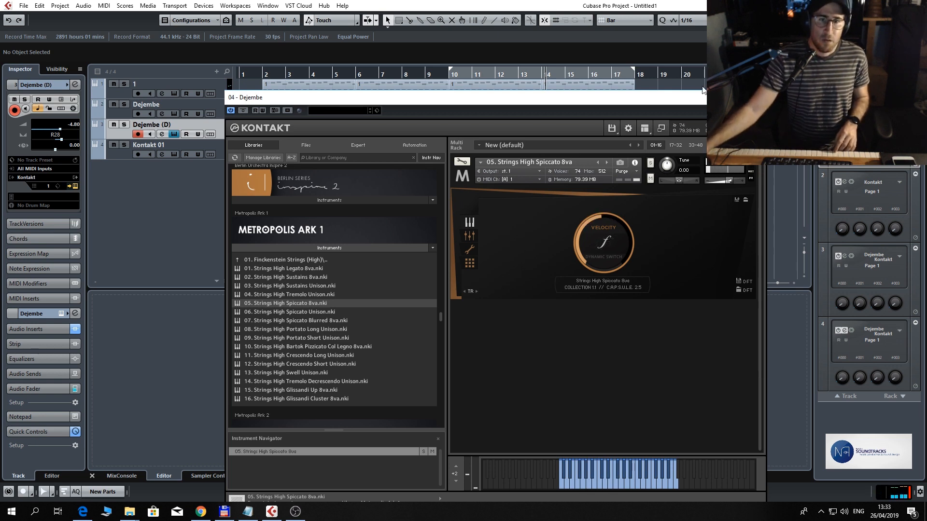
pyautogui.click(756, 98)
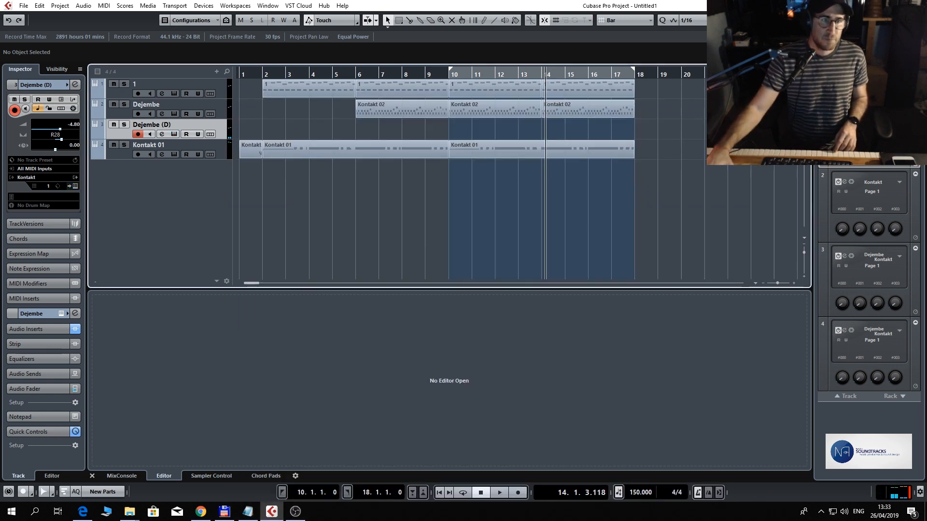
pyautogui.press('KP_Subtract')
pyautogui.press('KP_Multiply')
pyautogui.press('KP_0')
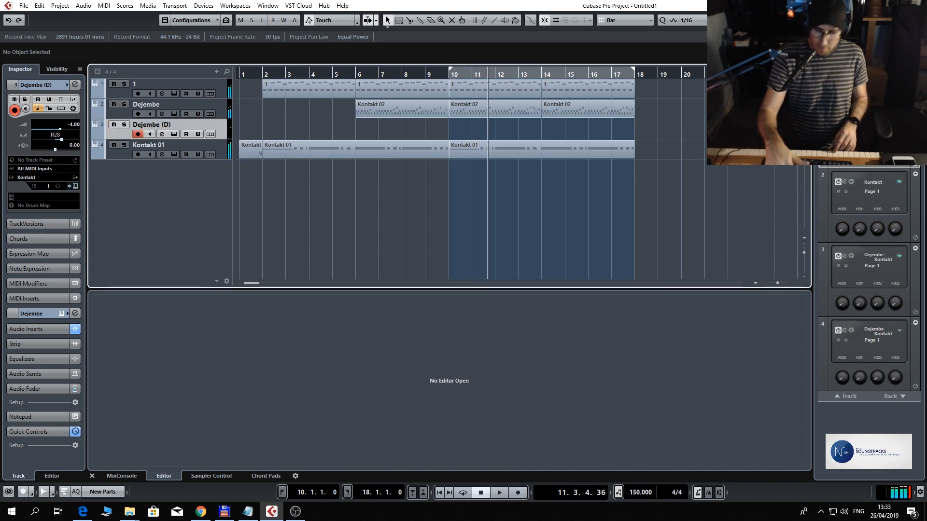
pyautogui.press('KP_Decimal')
pyautogui.press('KP_Multiply')
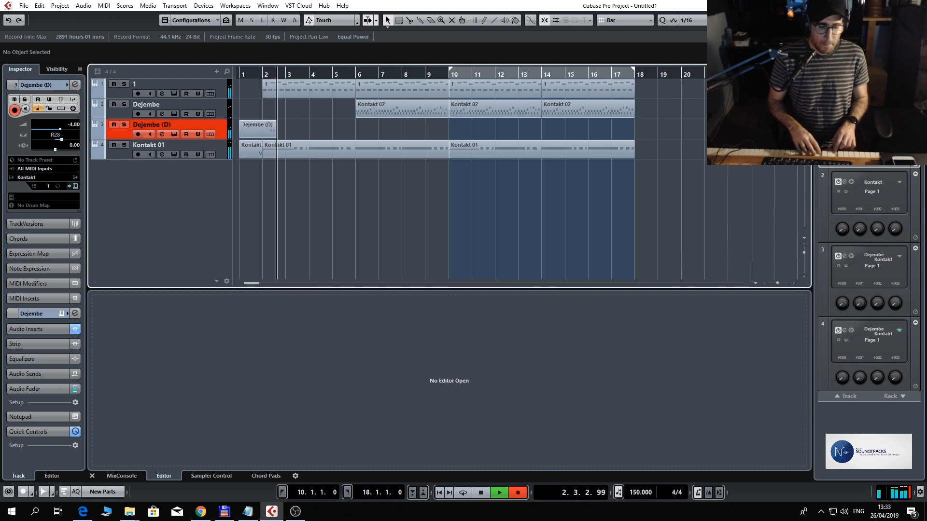
pyautogui.press('KP_0')
pyautogui.press('Delete')
# - Record a trial strings take from the project start on the Dejembe (D) track, and delete the recorded part
pyautogui.press('KP_Decimal')
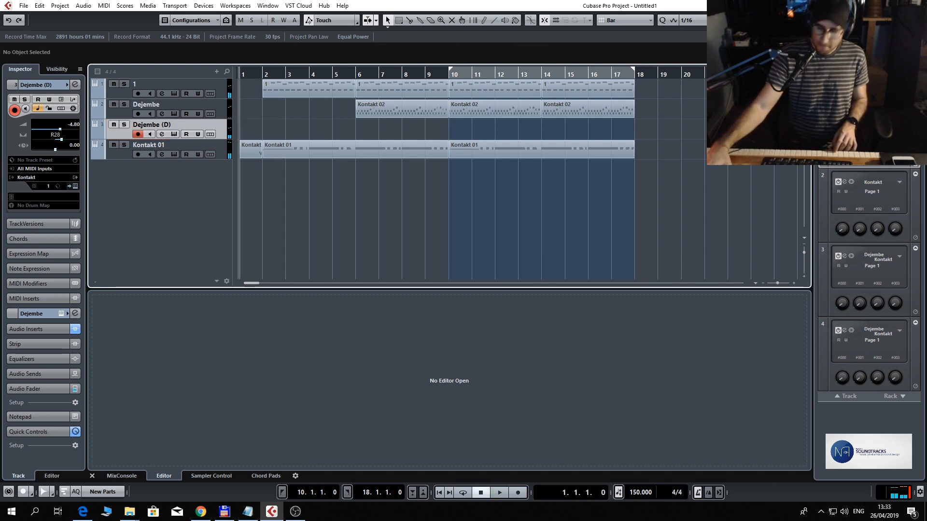
pyautogui.press('KP_Multiply')
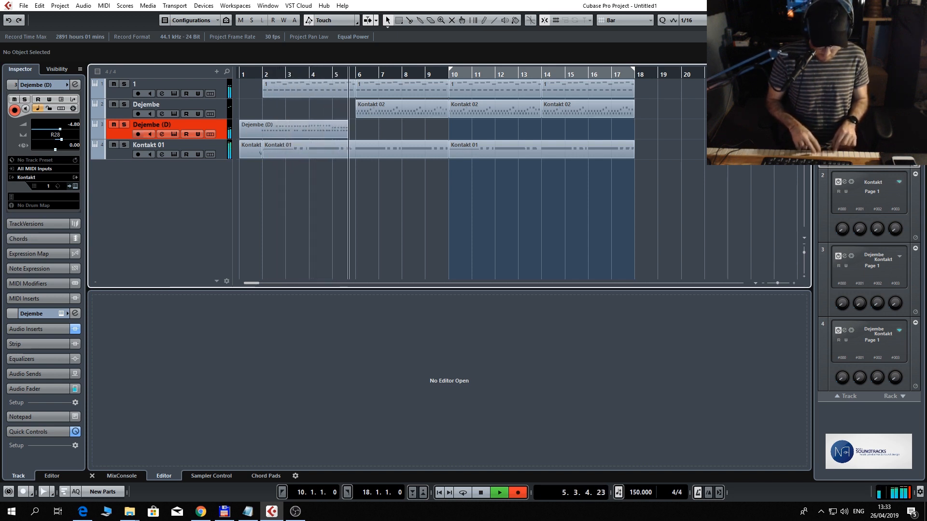
pyautogui.press('space')
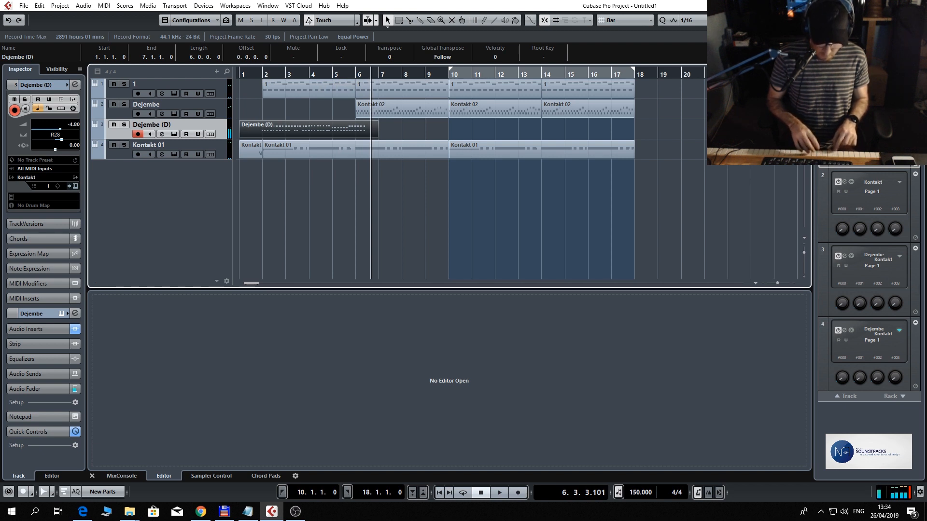
pyautogui.press('Delete')
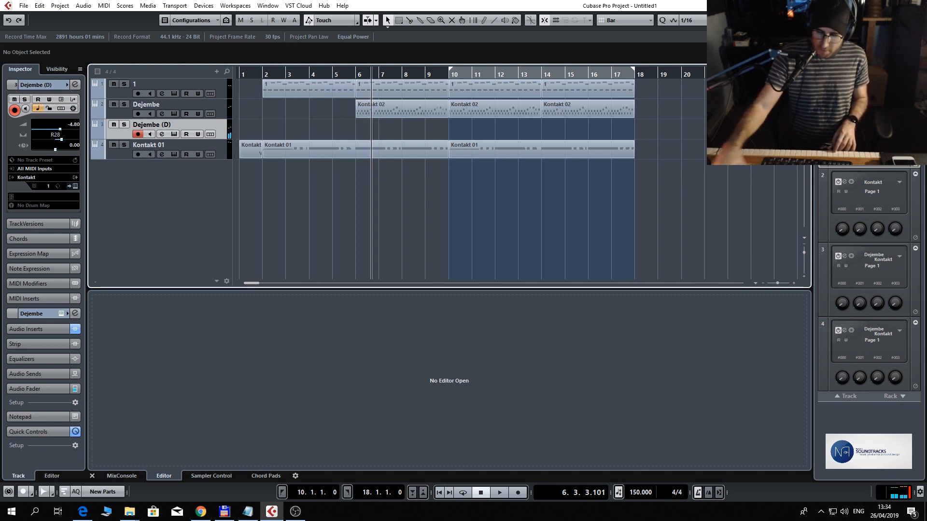
# - Record the spiccato strings pattern on the Dejembe (D) track, starting from bar 1 and stopping in bar 6
pyautogui.press('KP_Decimal')
pyautogui.press('KP_Multiply')
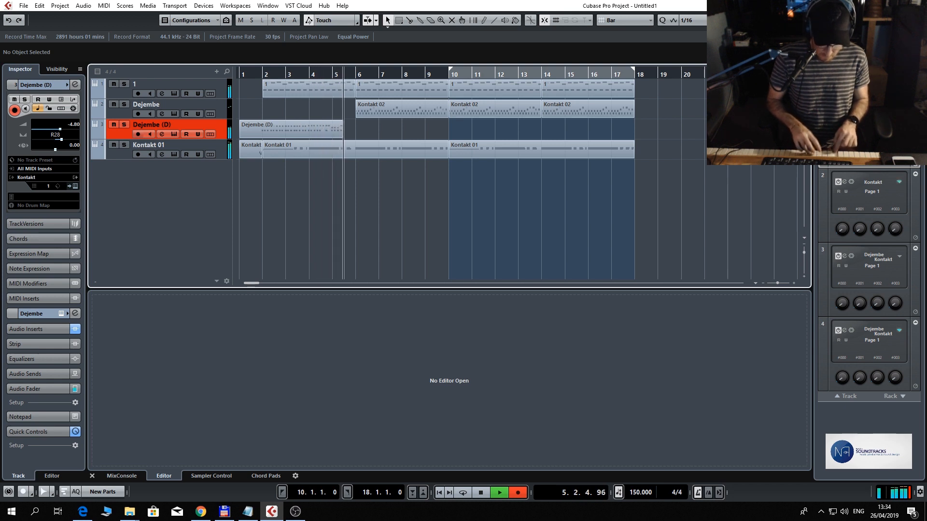
pyautogui.press('space')
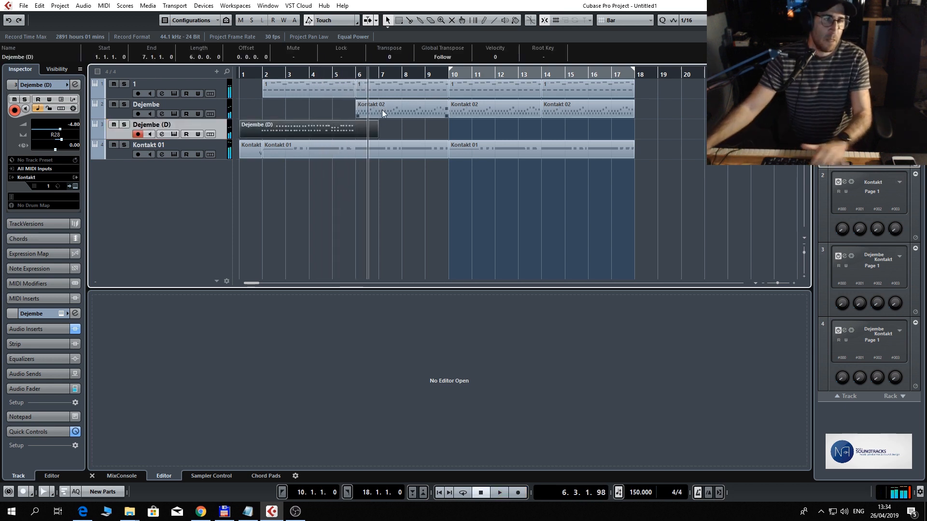
# - Quantize all notes of the recorded strings part to 1/16 and trim the part to run from bar 2 to bar 6
pyautogui.doubleClick(304, 136)
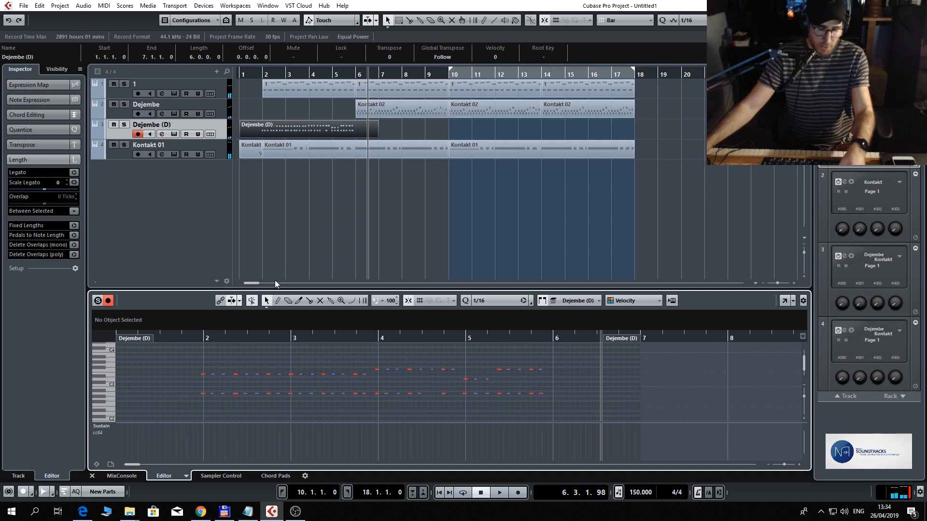
pyautogui.hotkey('ctrl', 'a')
pyautogui.moveTo(202, 374); pyautogui.dragTo(205, 375)
pyautogui.press('q')
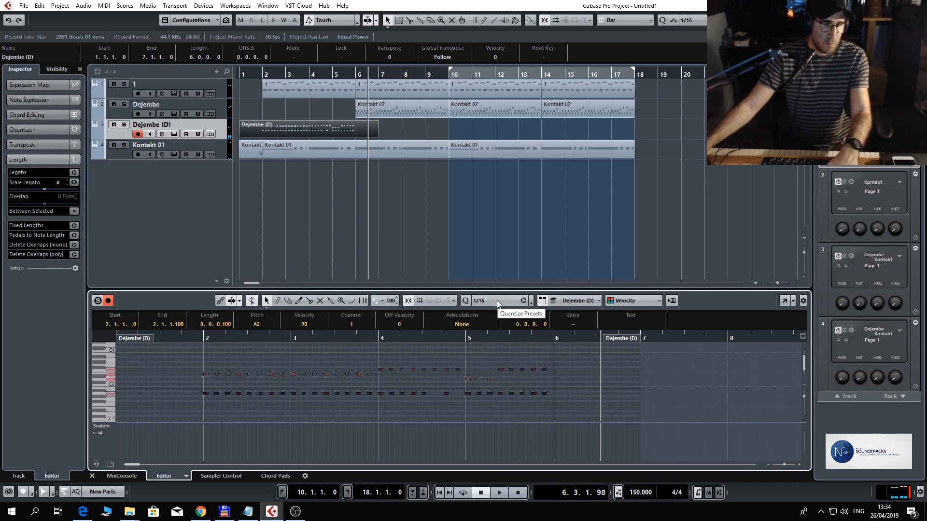
pyautogui.moveTo(137, 343); pyautogui.dragTo(221, 343)
pyautogui.moveTo(610, 346); pyautogui.dragTo(530, 346)
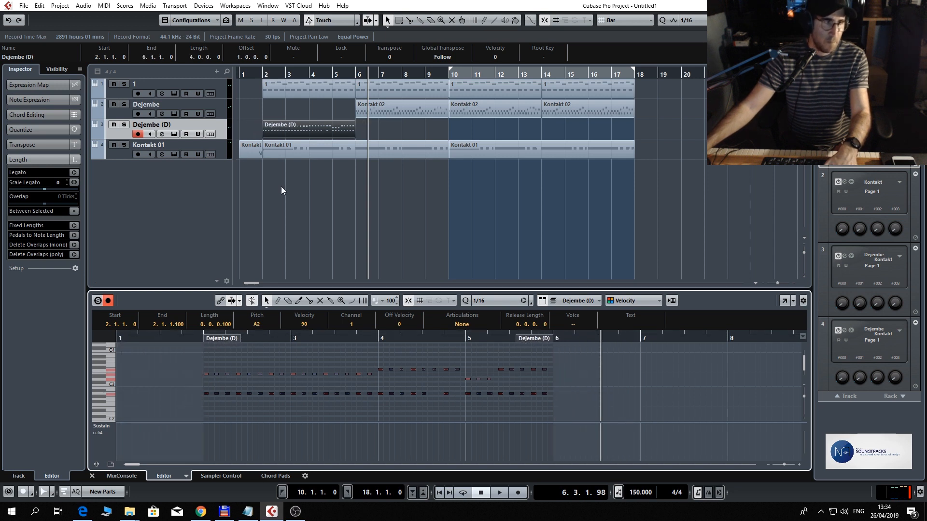
# - Rename the Dejembe (D) track as Strings Spic
pyautogui.doubleClick(142, 127)
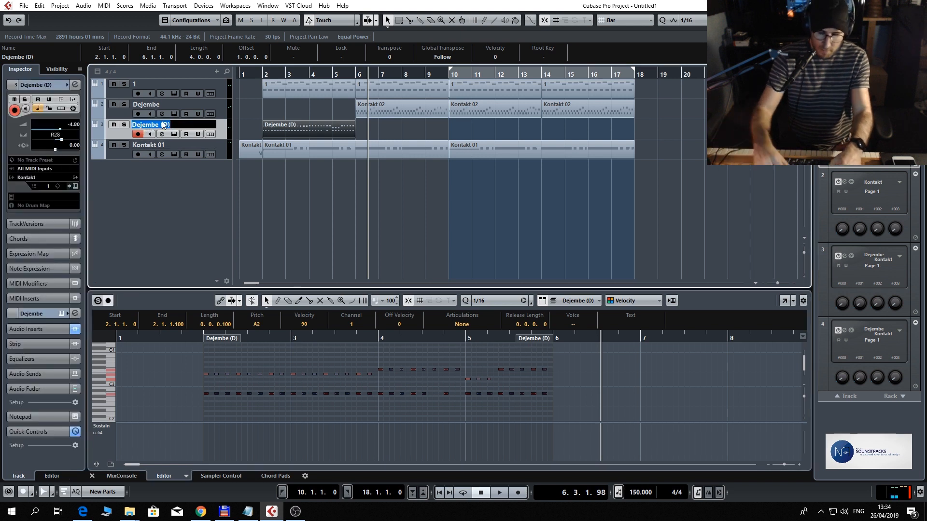
pyautogui.write('Stringd')
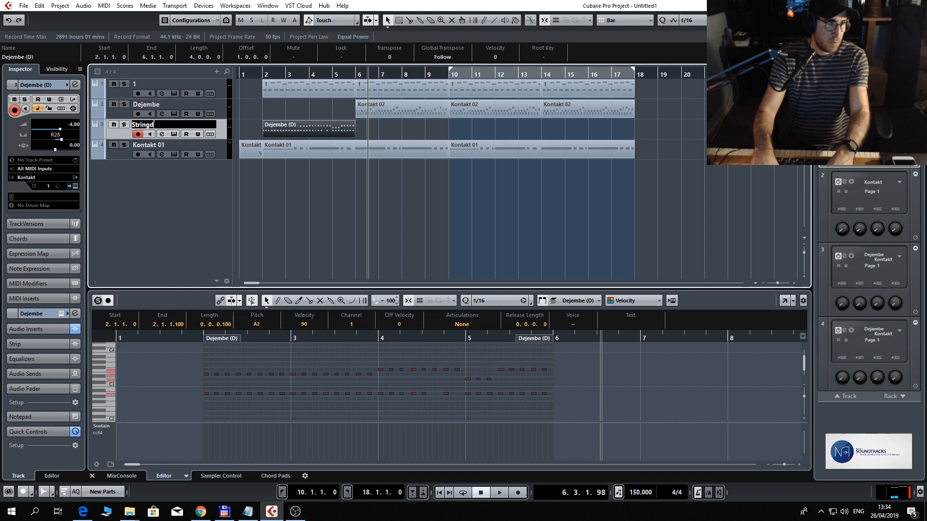
pyautogui.press('BackSpace')
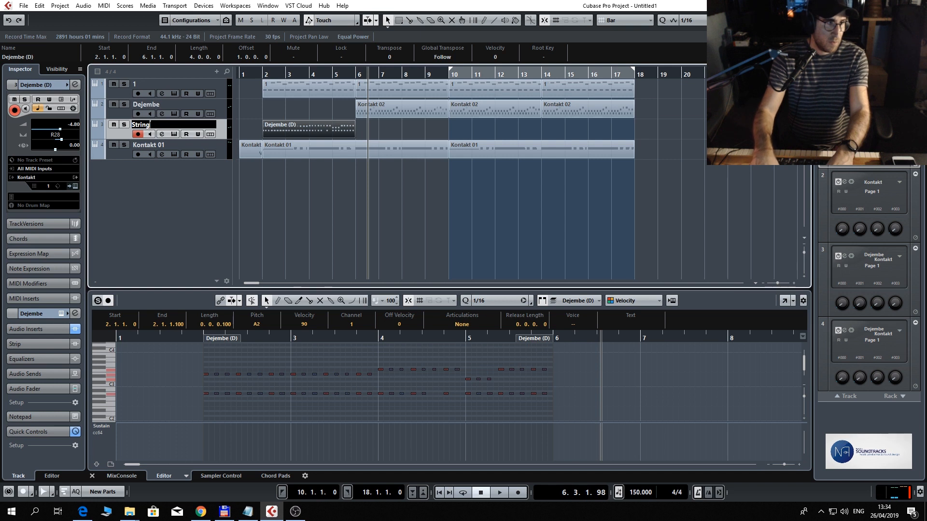
pyautogui.write('s Spica')
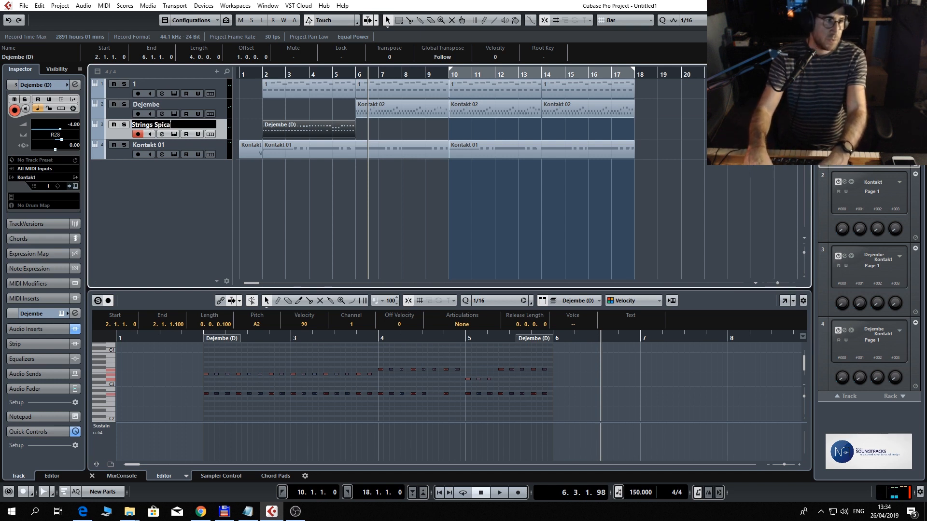
pyautogui.press('Return')
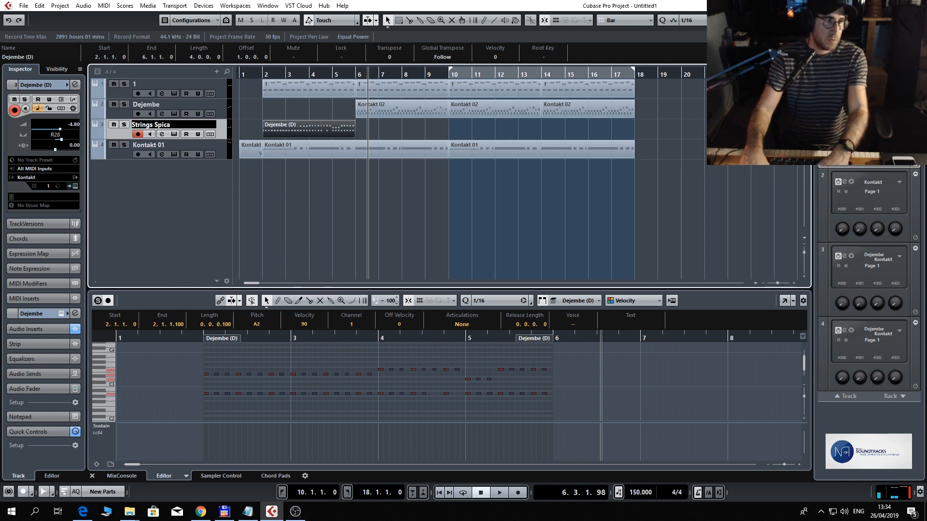
pyautogui.press('Return')
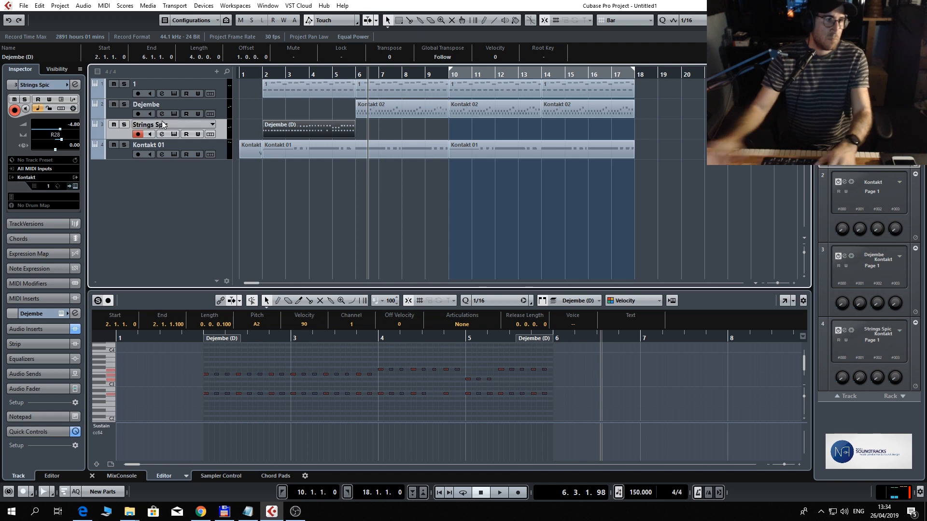
# - Move the strings part to bar 10 and duplicate it at bar 14, with playback cycling over bars 10 to 18
pyautogui.moveTo(300, 132); pyautogui.dragTo(473, 129)
pyautogui.click(430, 74)
pyautogui.press('space')
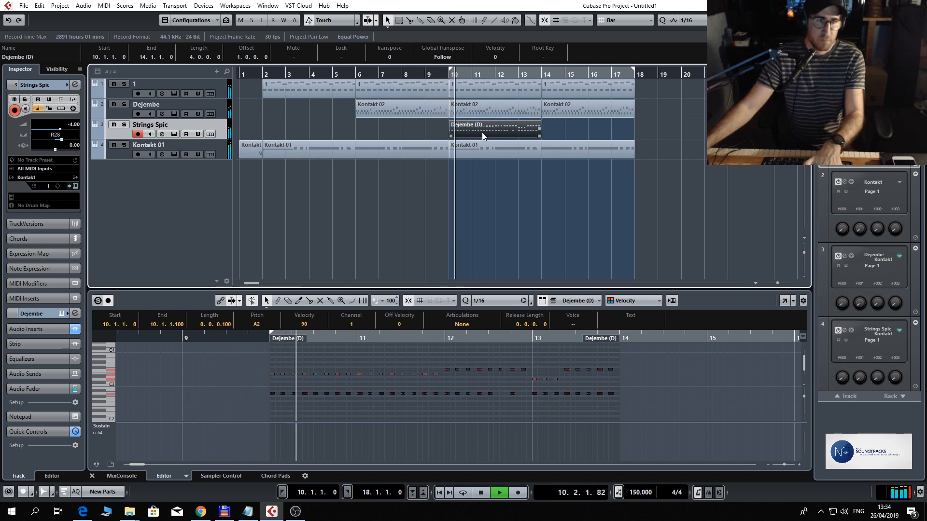
pyautogui.hotkey('ctrl', 'd')
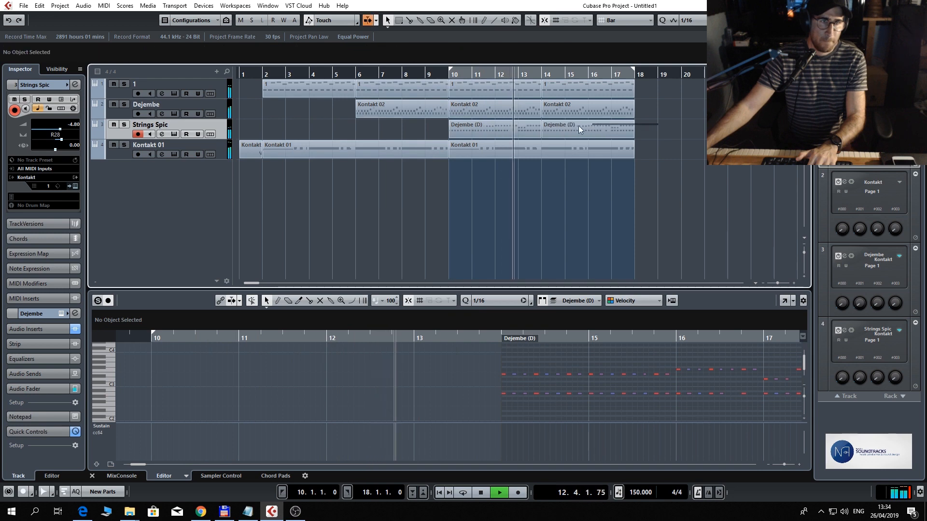
pyautogui.click(513, 129)
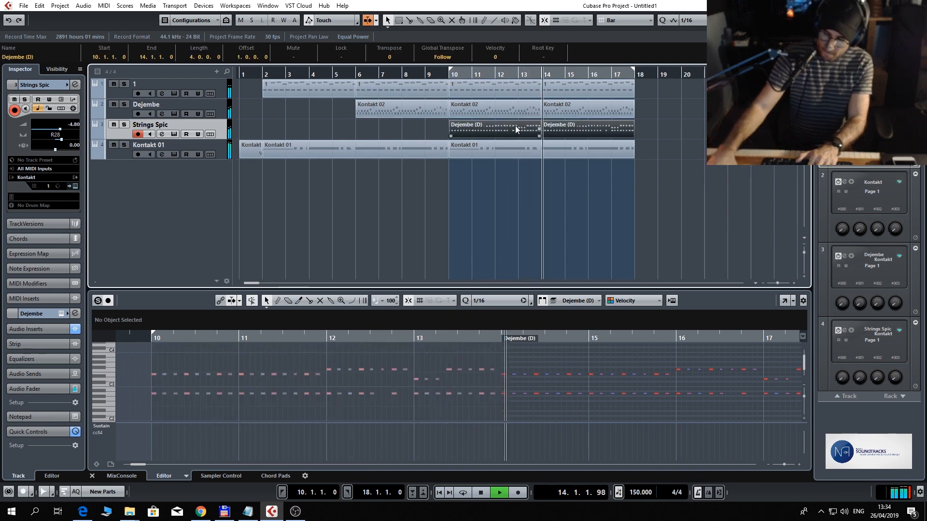
pyautogui.press('KP_Divide')
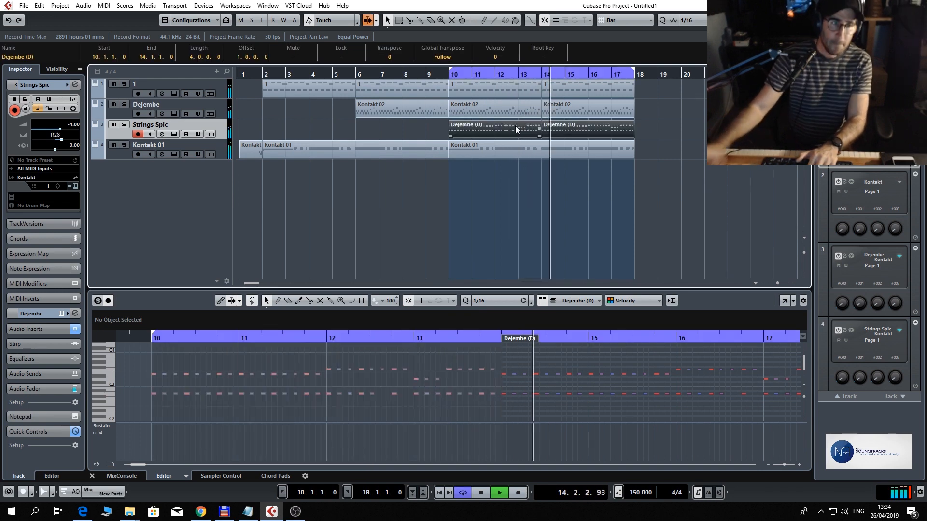
# - Pan the Strings Spic channel to L51 and lower its volume to -8.71 dB
pyautogui.click(162, 134)
pyautogui.moveTo(693, 247); pyautogui.dragTo(676, 246)
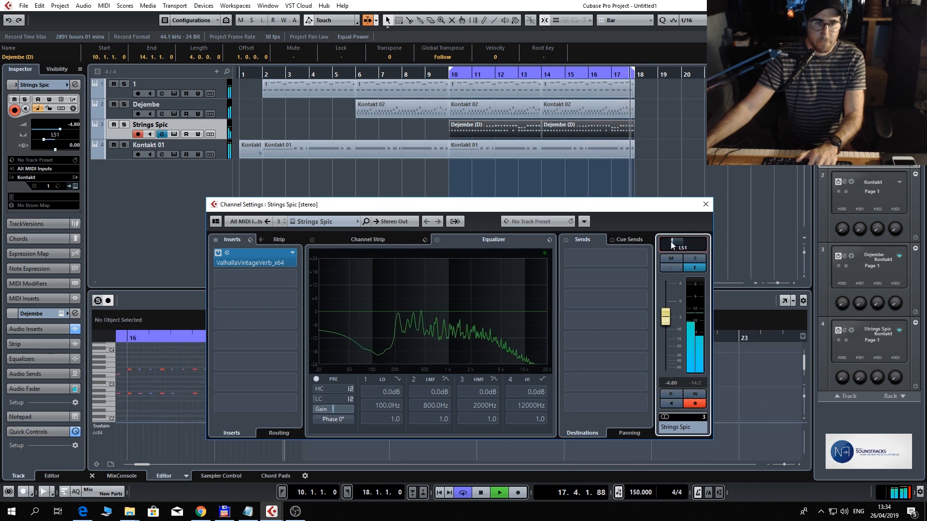
pyautogui.moveTo(671, 321); pyautogui.dragTo(670, 331)
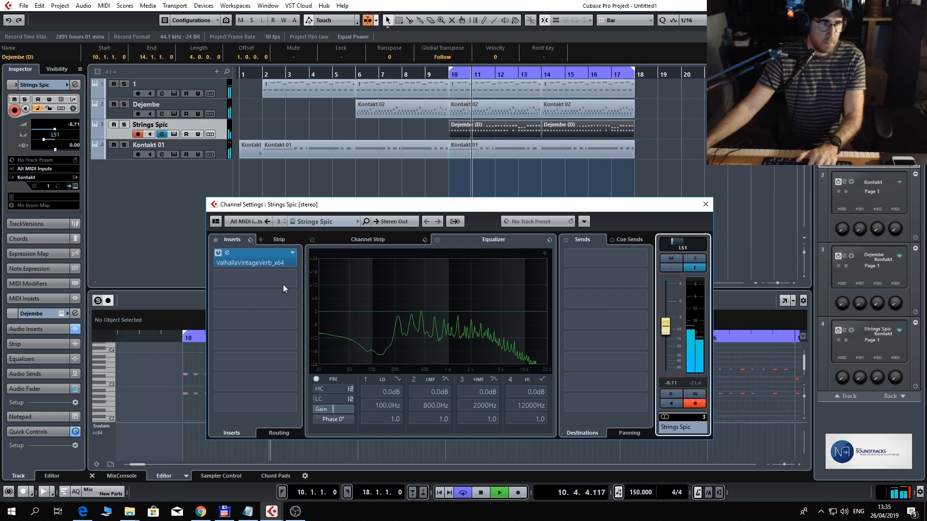
# - Set the ValhallaVintageVerb mix on Strings Spic to 23.6 % and the channel volume to -9.76 dB, and stop playback
pyautogui.click(267, 262)
pyautogui.moveTo(276, 288); pyautogui.dragTo(276, 277)
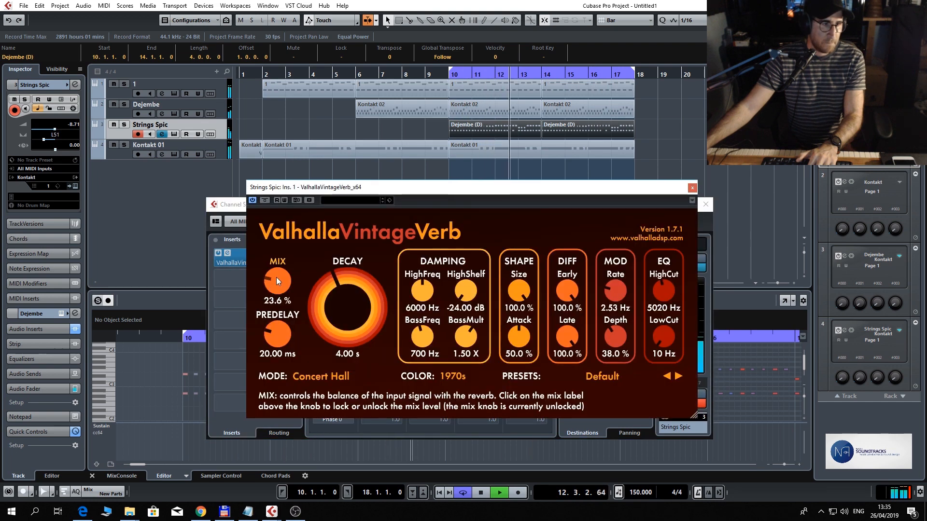
pyautogui.click(693, 188)
pyautogui.moveTo(671, 325); pyautogui.dragTo(671, 326)
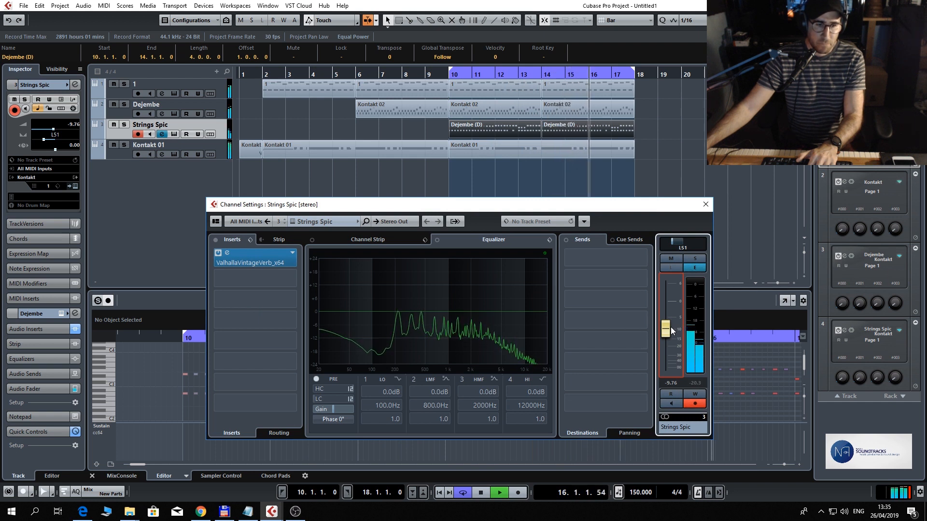
pyautogui.click(706, 206)
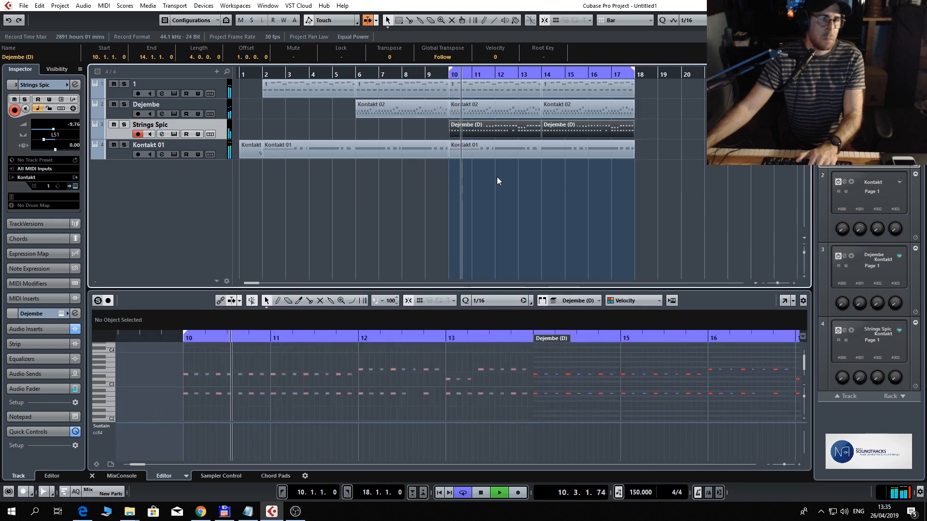
pyautogui.press('space')
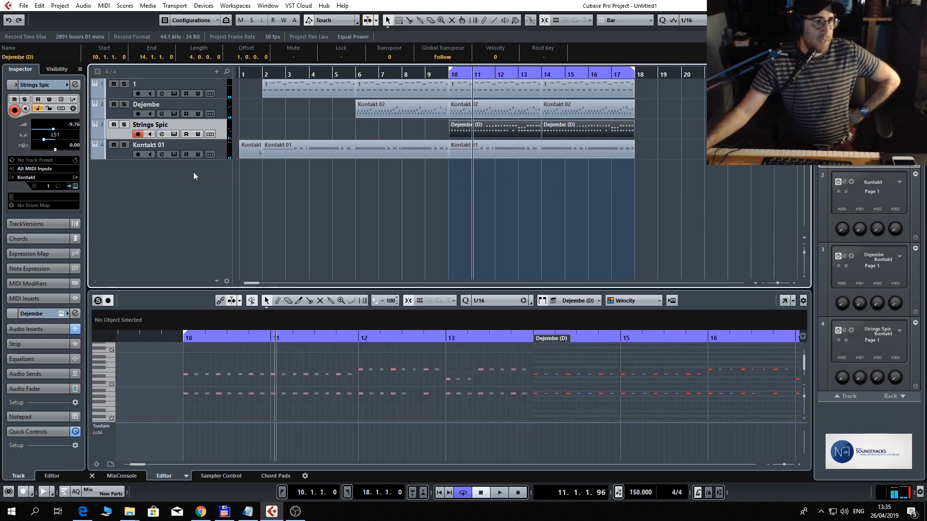
# - Rename the Kontakt 01 track as Big Drums
pyautogui.click(228, 147)
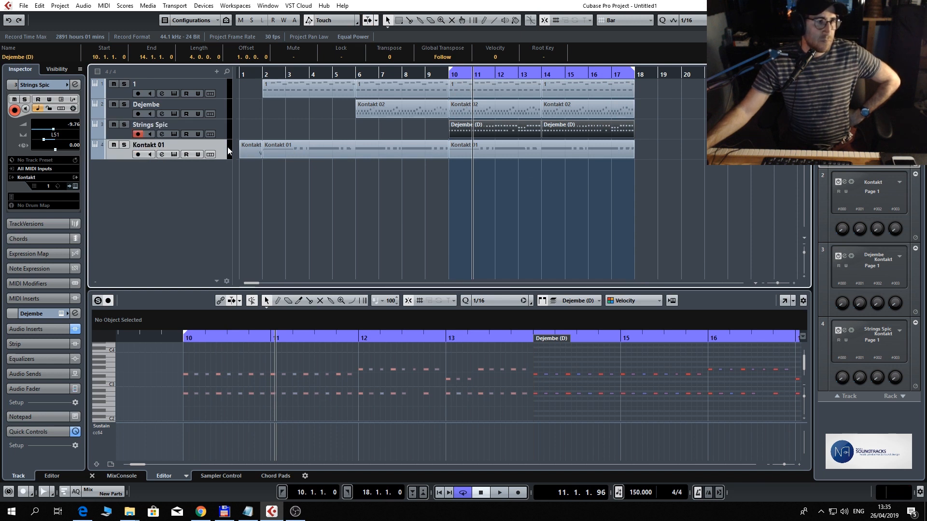
pyautogui.doubleClick(153, 145)
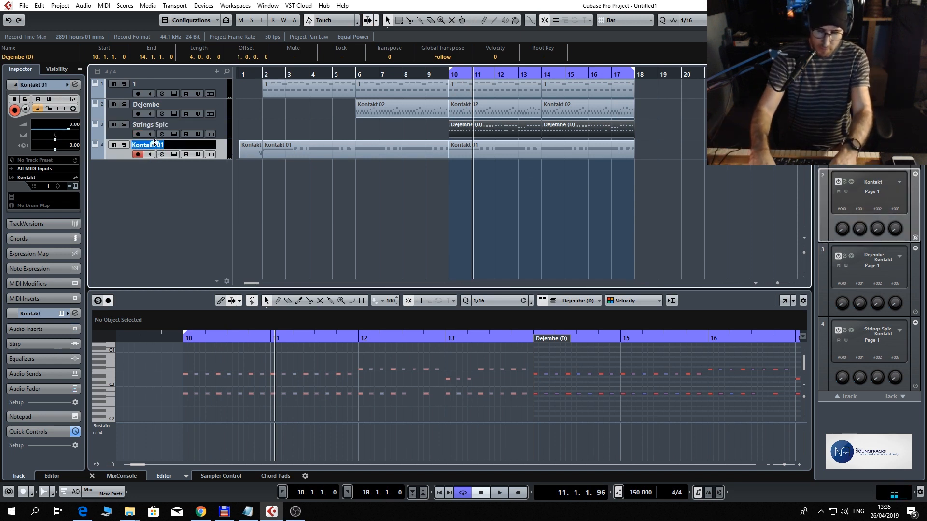
pyautogui.write('Big')
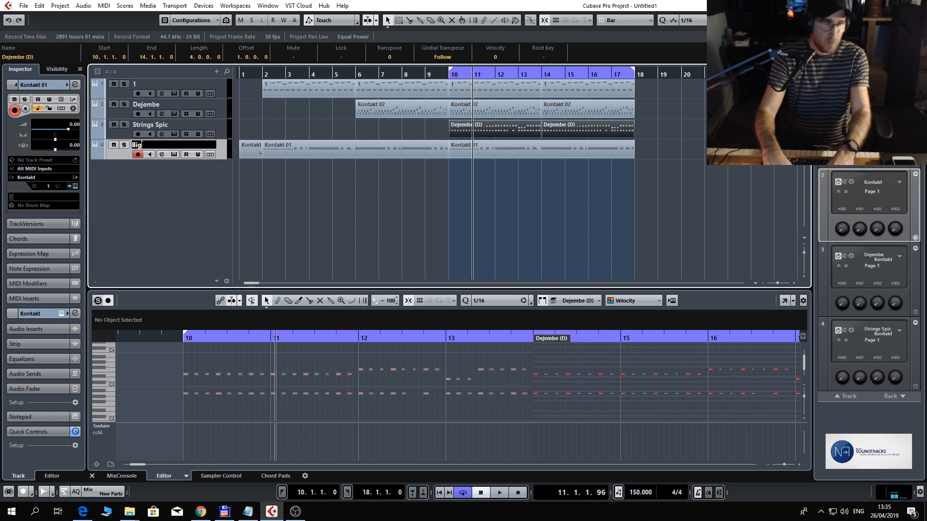
pyautogui.write(' Drums')
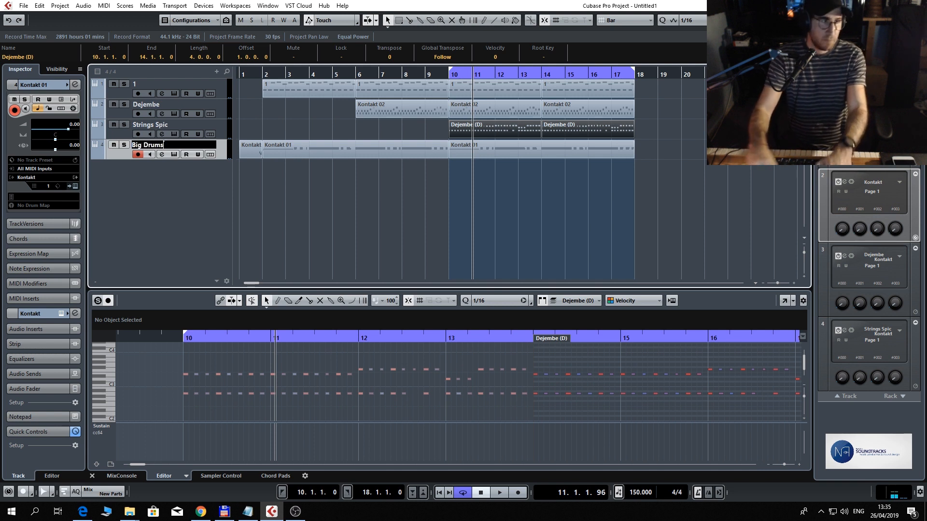
pyautogui.press('Return')
# - Add one instrument track with Kontakt, routed to Stereo Out, below the Big Drums track
pyautogui.rightClick(199, 182)
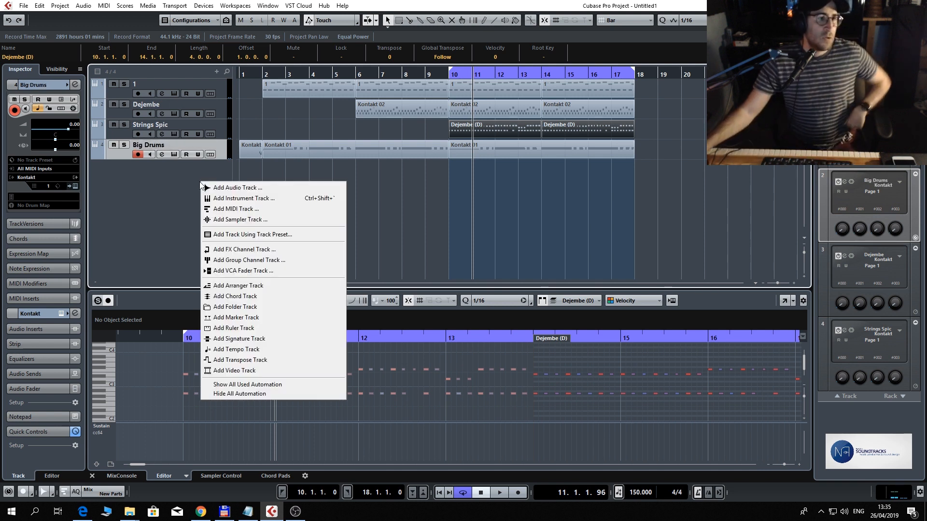
pyautogui.click(248, 198)
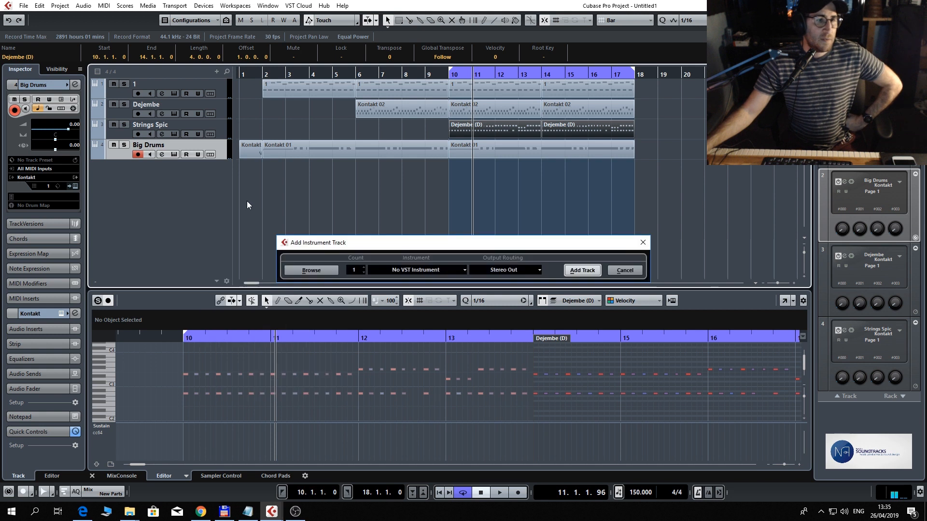
pyautogui.click(444, 270)
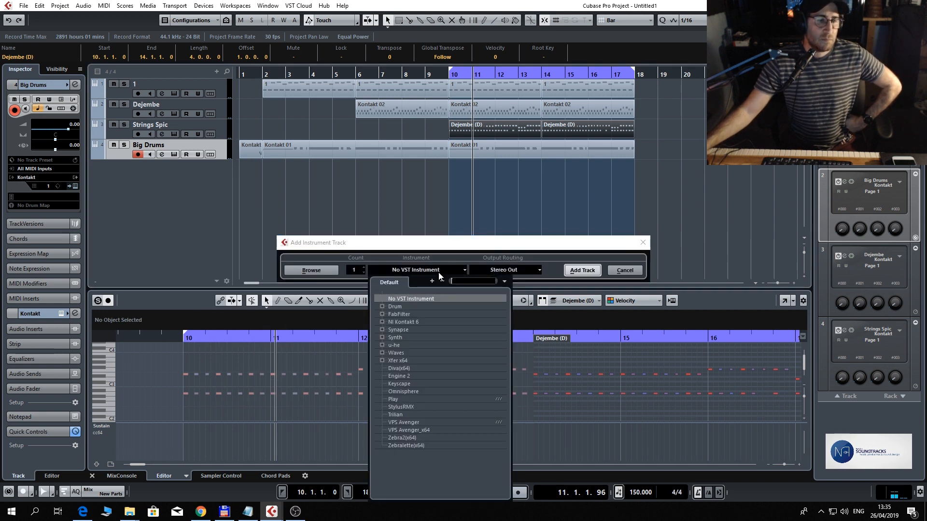
pyautogui.click(414, 321)
pyautogui.click(413, 329)
pyautogui.click(416, 338)
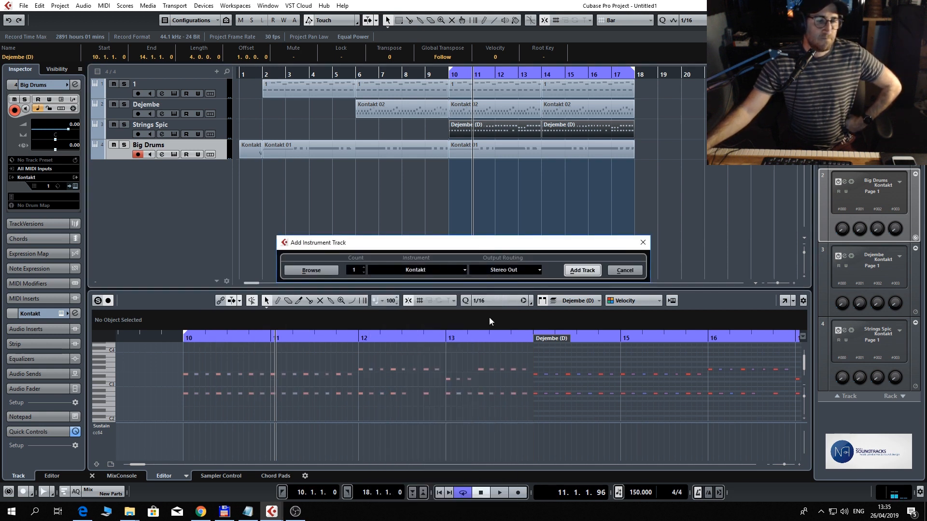
pyautogui.click(581, 271)
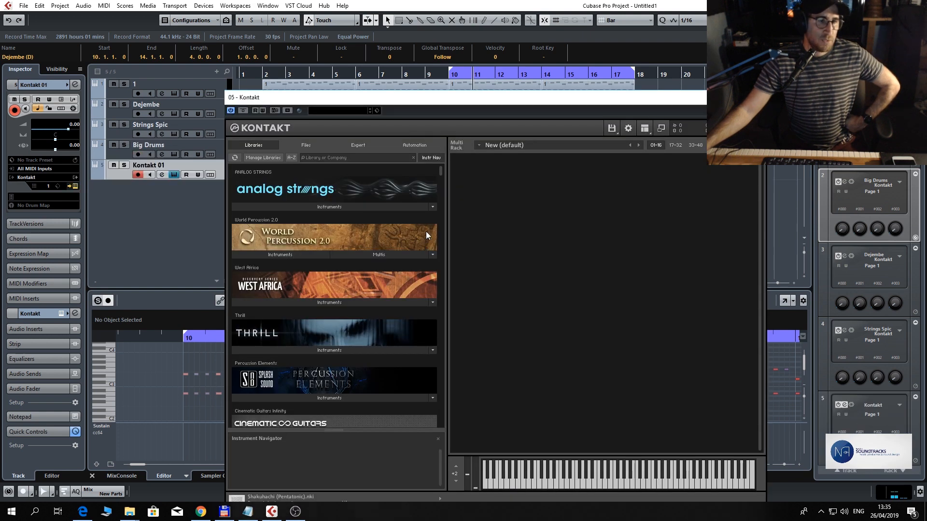
# - Load Horns.nki from the Symphony Series Brass Ensemble library into the new Kontakt instance and close its window
pyautogui.moveTo(442, 167); pyautogui.dragTo(446, 207)
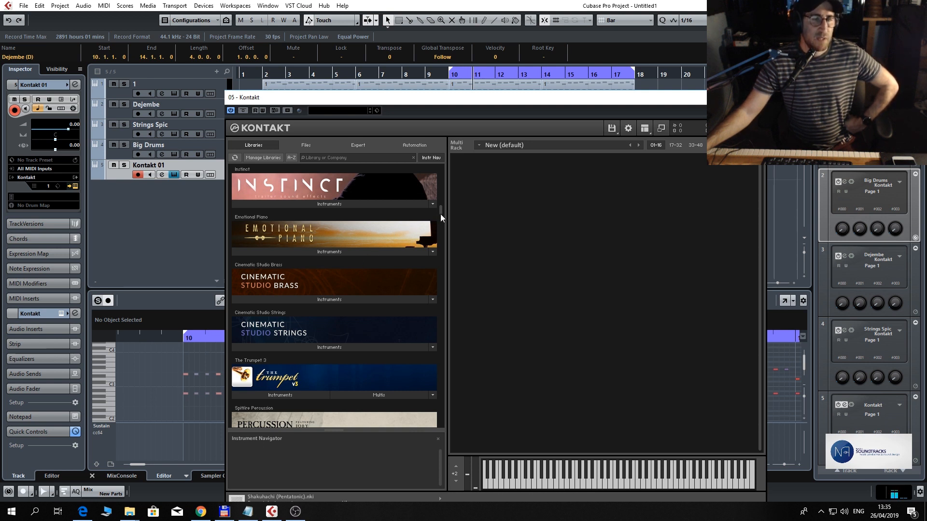
pyautogui.moveTo(441, 210); pyautogui.dragTo(450, 327)
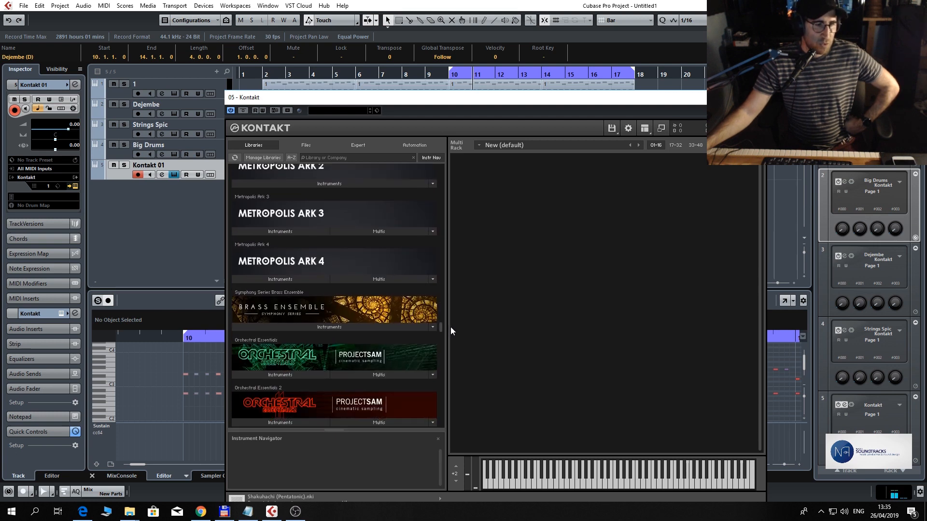
pyautogui.click(272, 330)
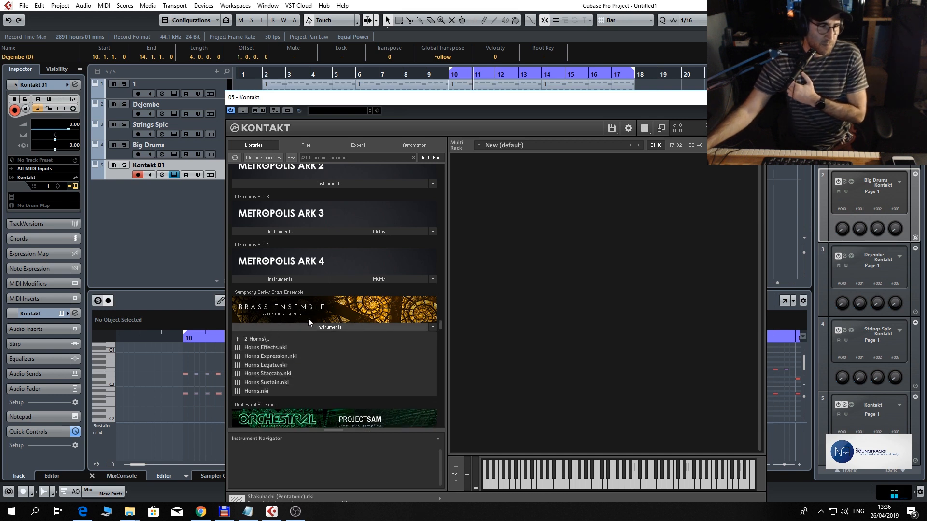
pyautogui.doubleClick(262, 392)
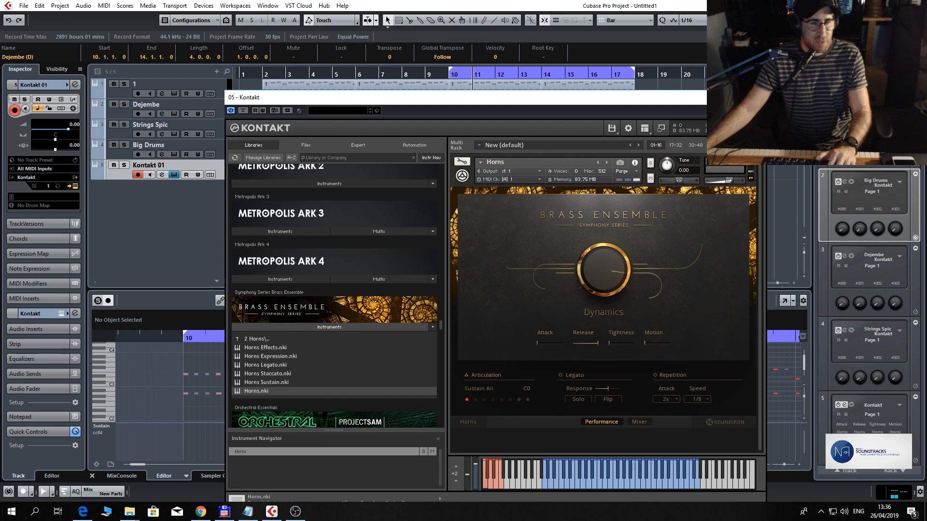
pyautogui.click(755, 97)
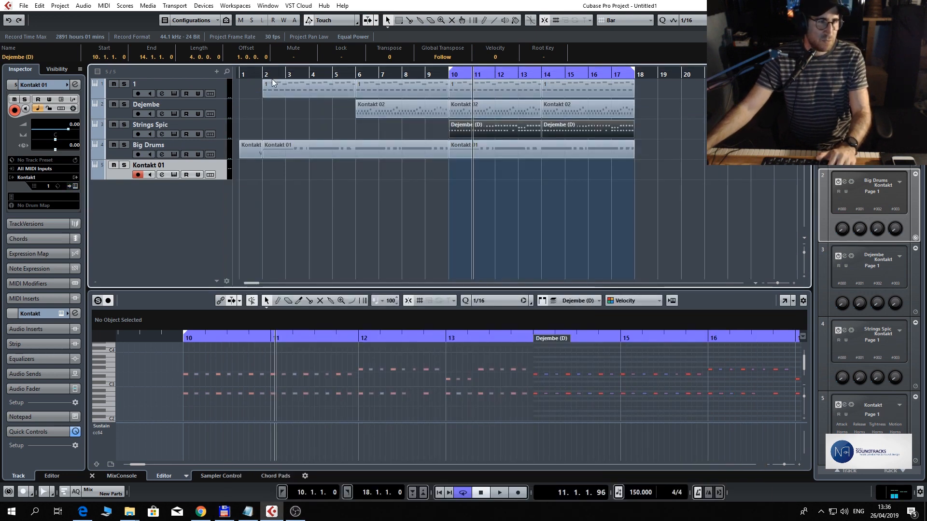
# - Turn cycle off and record a horn part on the Kontakt 01 track from bar 5 to the end of bar 17
pyautogui.click(337, 77)
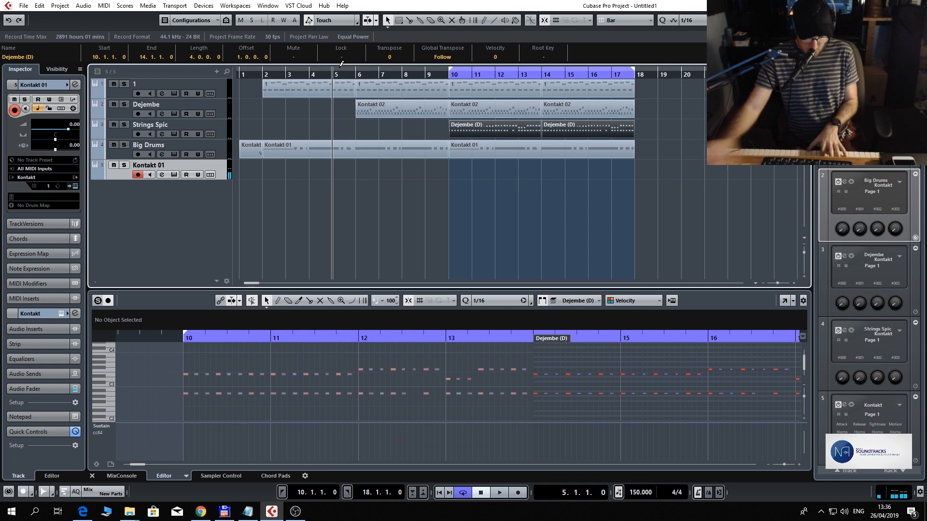
pyautogui.press('space')
pyautogui.press('space')
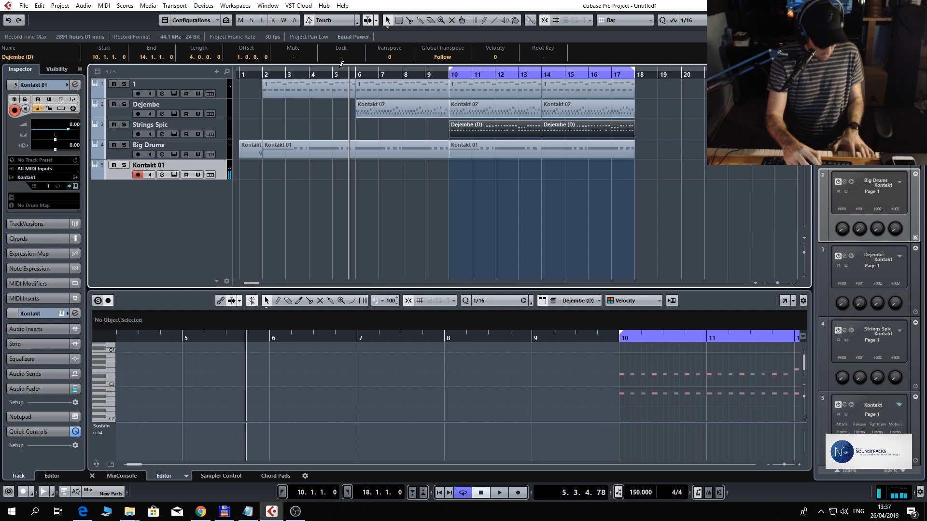
pyautogui.press('space')
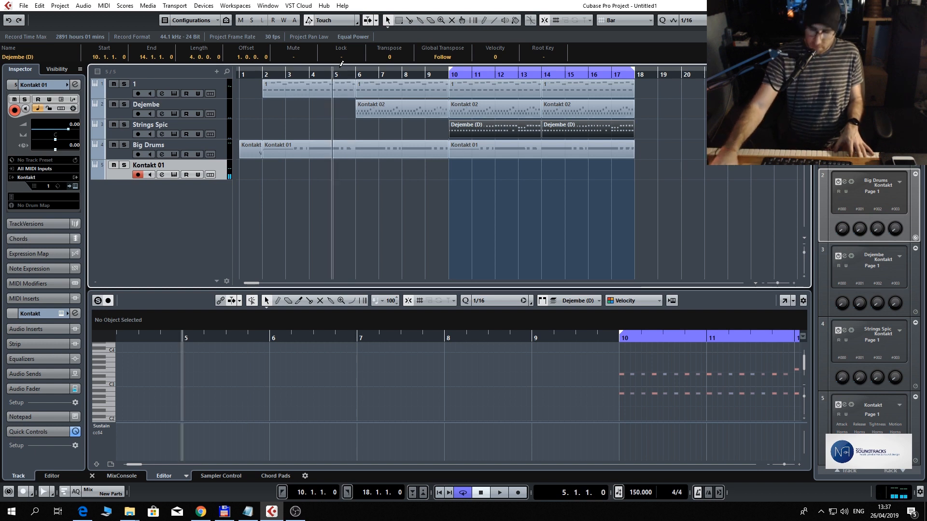
pyautogui.press('KP_Divide')
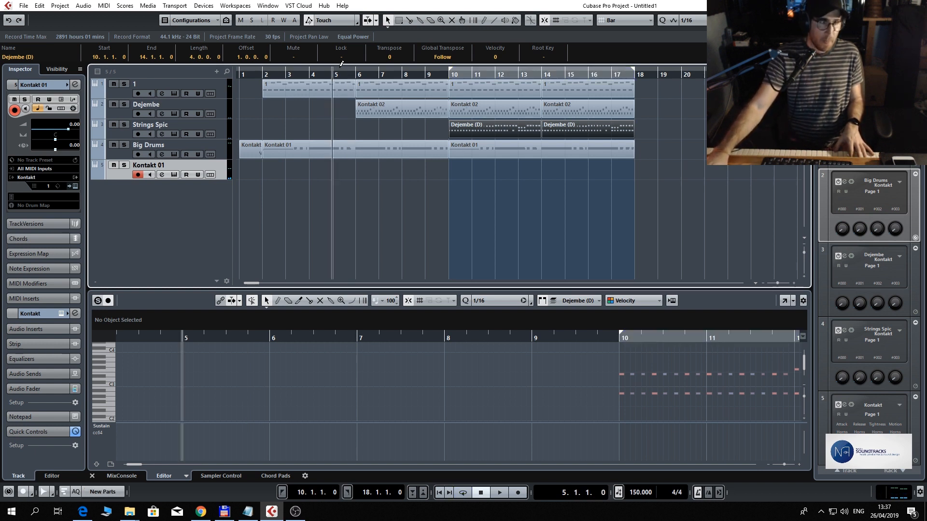
pyautogui.press('KP_Multiply')
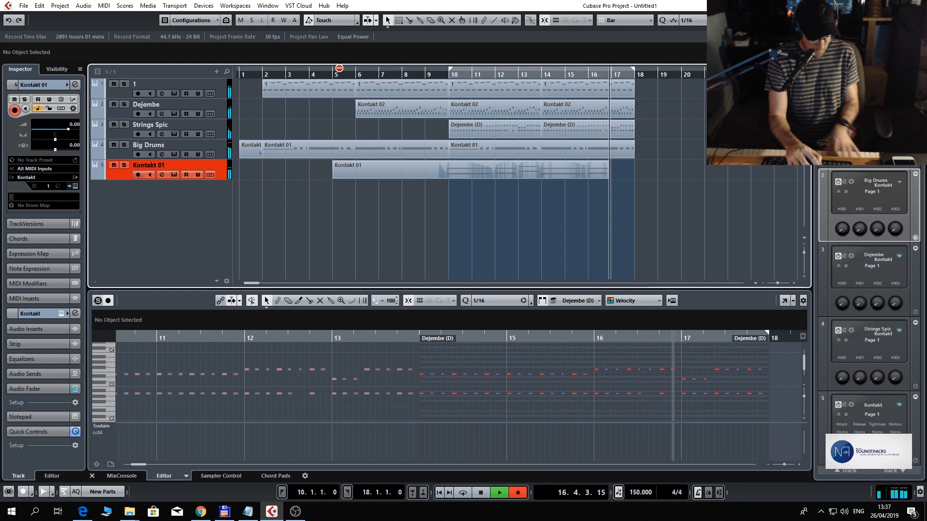
pyautogui.press('space')
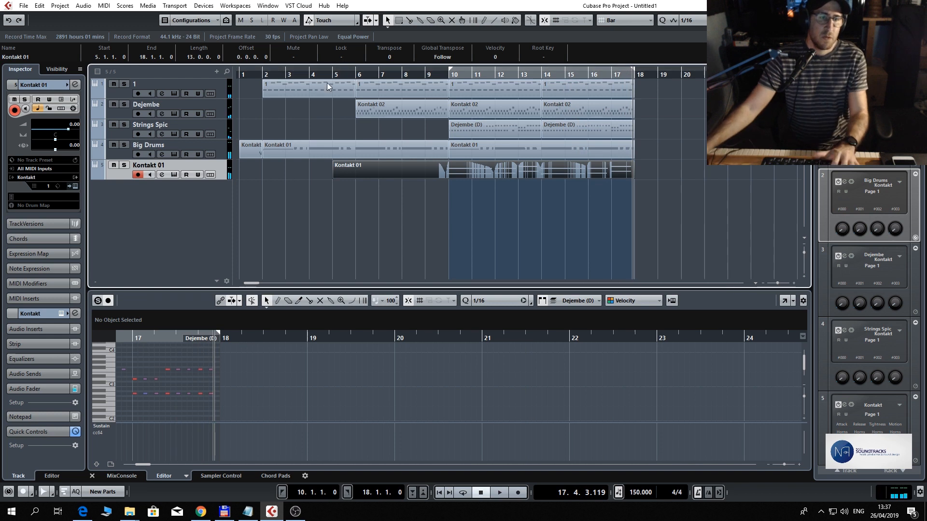
# - Delete the stray short G1 note near bar 14 in the recorded horn part and quantize all its notes to 1/16
pyautogui.click(469, 170)
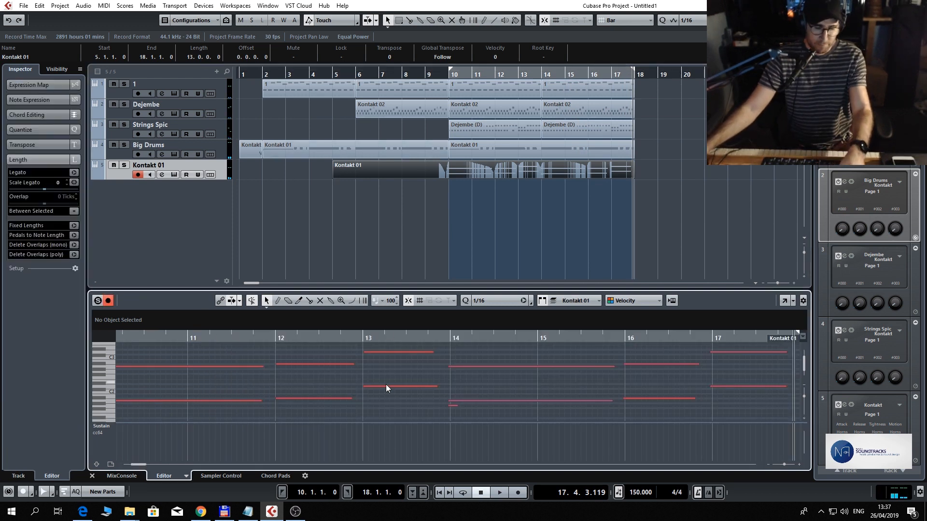
pyautogui.hotkey('ctrl', 'a')
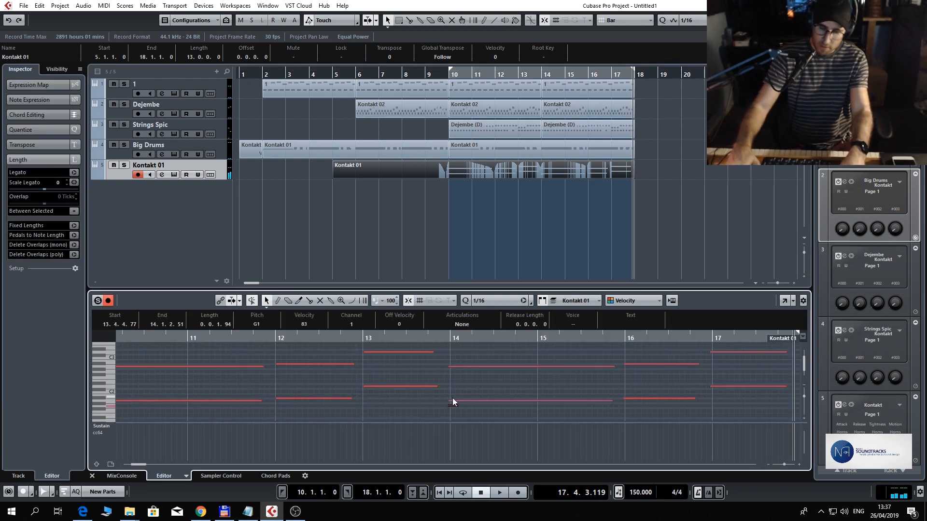
pyautogui.press('q')
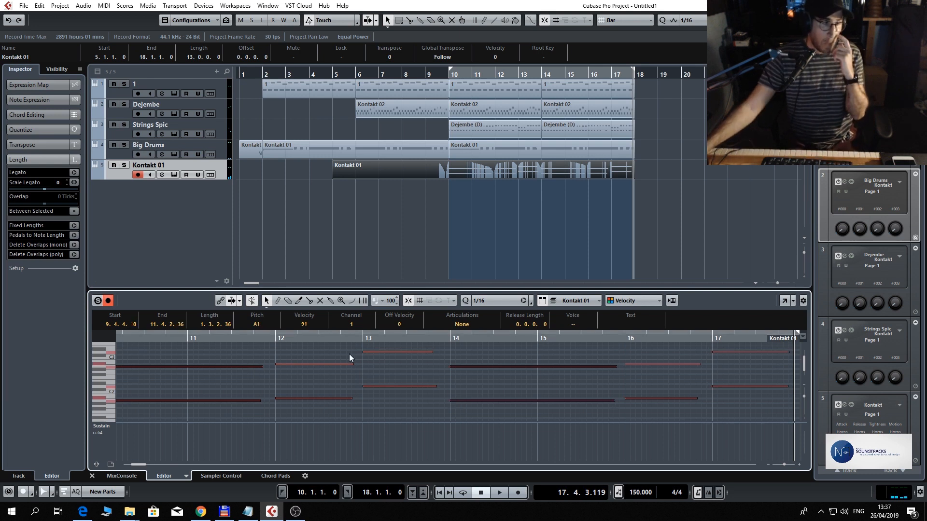
# - Trim the empty beginning of the horn part so that it starts at 9.4.3
pyautogui.press('g')
pyautogui.press('g')
pyautogui.press('g')
pyautogui.press('g')
pyautogui.press('g')
pyautogui.press('g')
pyautogui.press('g')
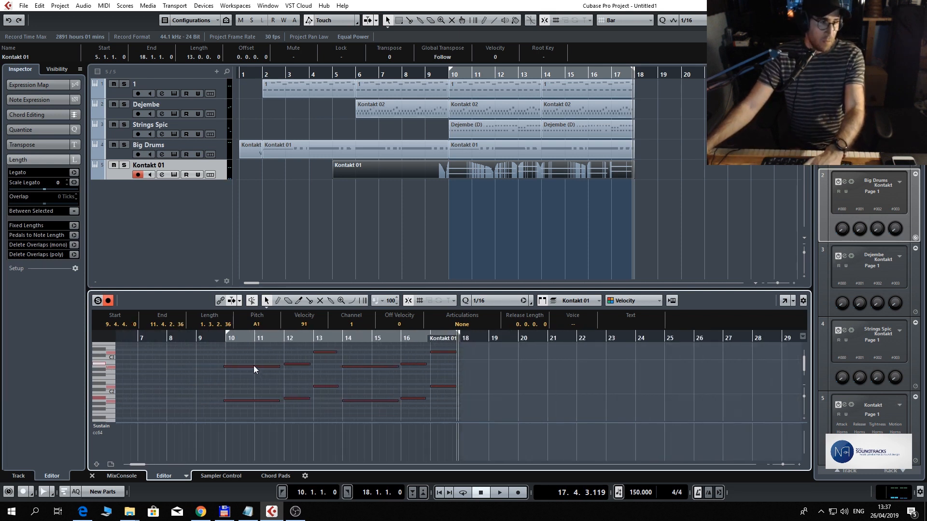
pyautogui.moveTo(168, 343); pyautogui.dragTo(285, 344)
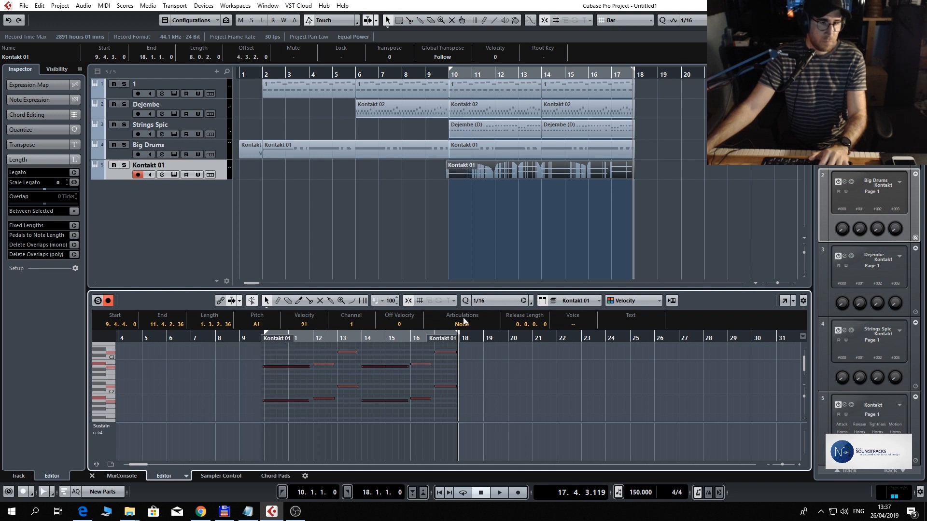
# - Requantize the horn notes to 1/8 and trim the part's start to bar 10
pyautogui.click(499, 300)
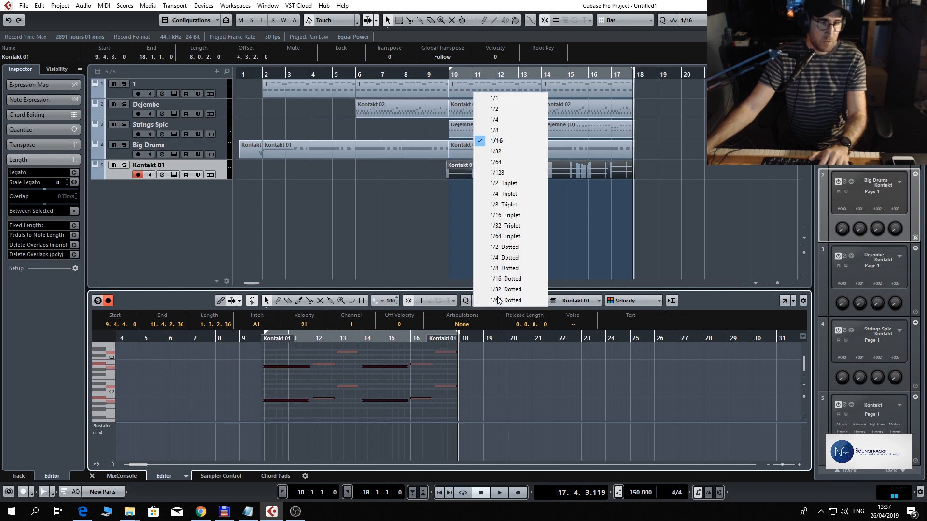
pyautogui.click(503, 131)
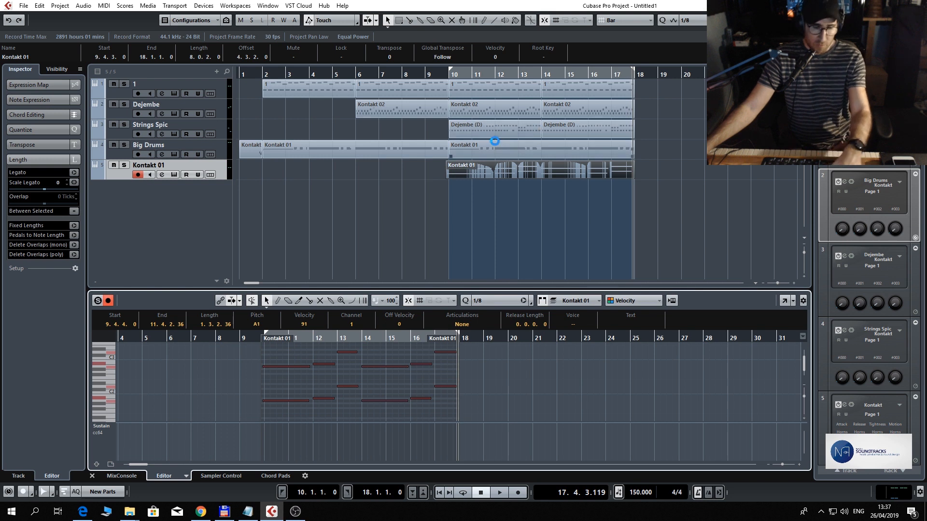
pyautogui.moveTo(285, 347); pyautogui.dragTo(289, 345)
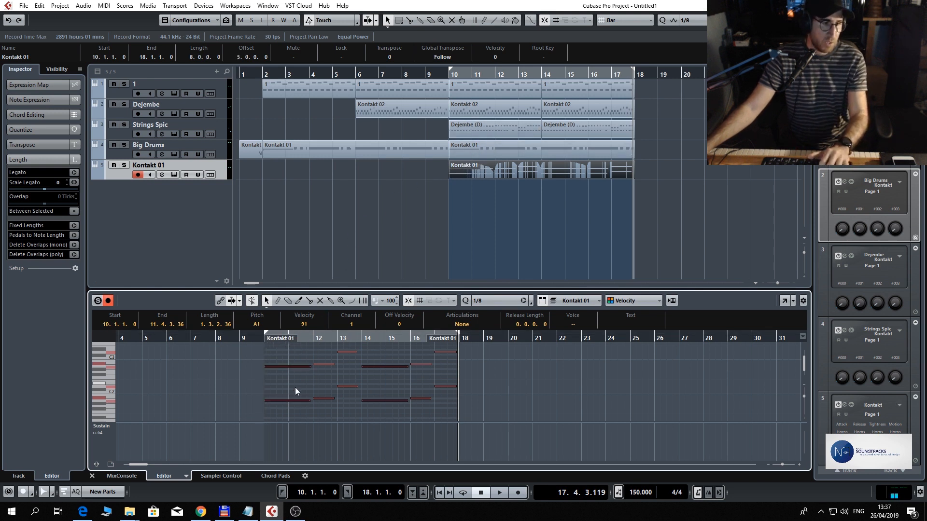
# - Show the Modulation (CC1) lane of the horn part, play the track from 9.2.1 and close the editor
pyautogui.click(246, 338)
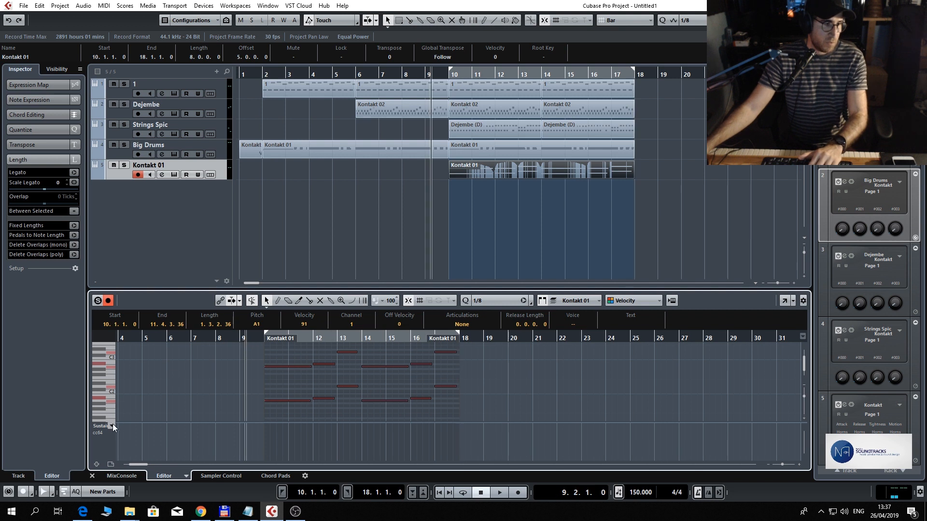
pyautogui.click(112, 425)
pyautogui.click(137, 298)
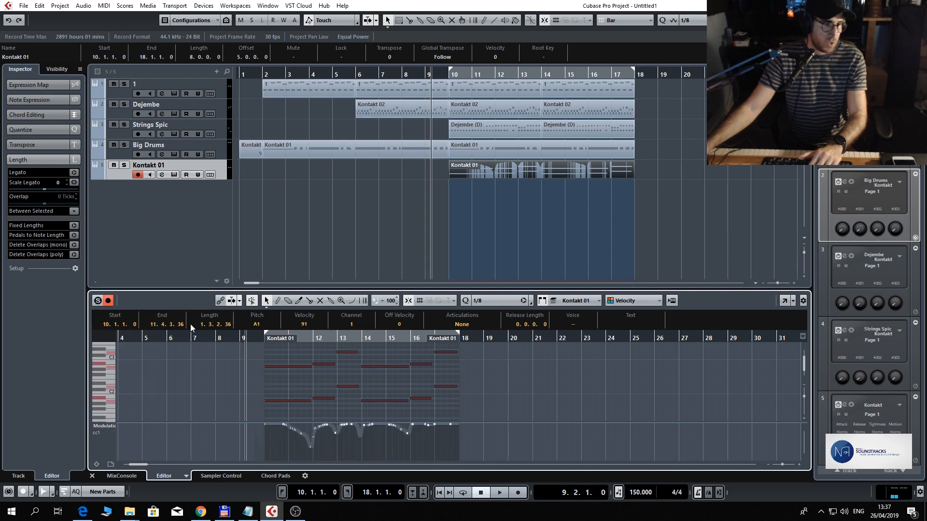
pyautogui.press('space')
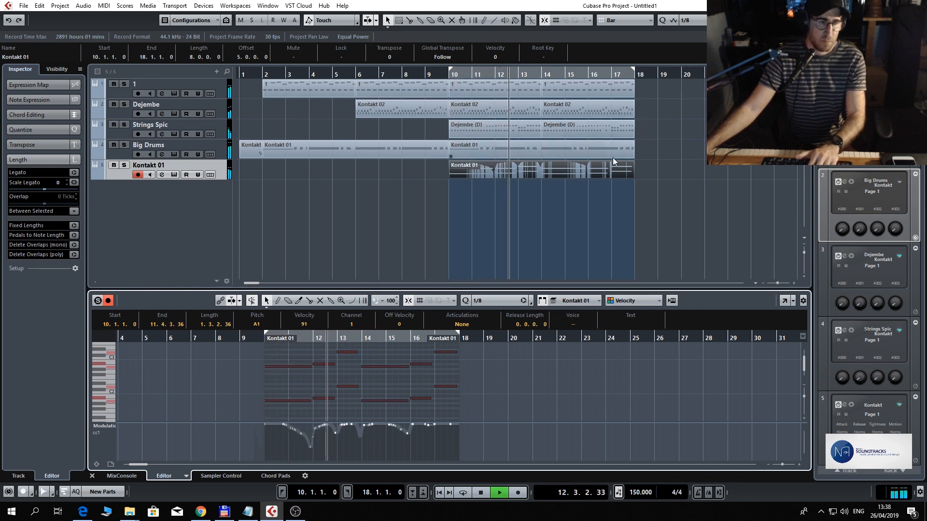
pyautogui.press('Return')
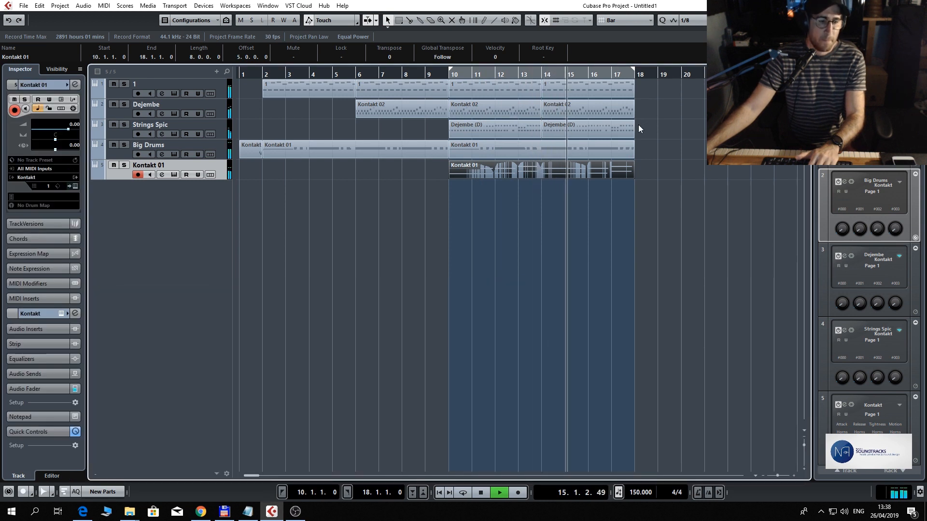
# - Lower the Big Drums channel volume to -3.17 dB and stop playback
pyautogui.click(162, 154)
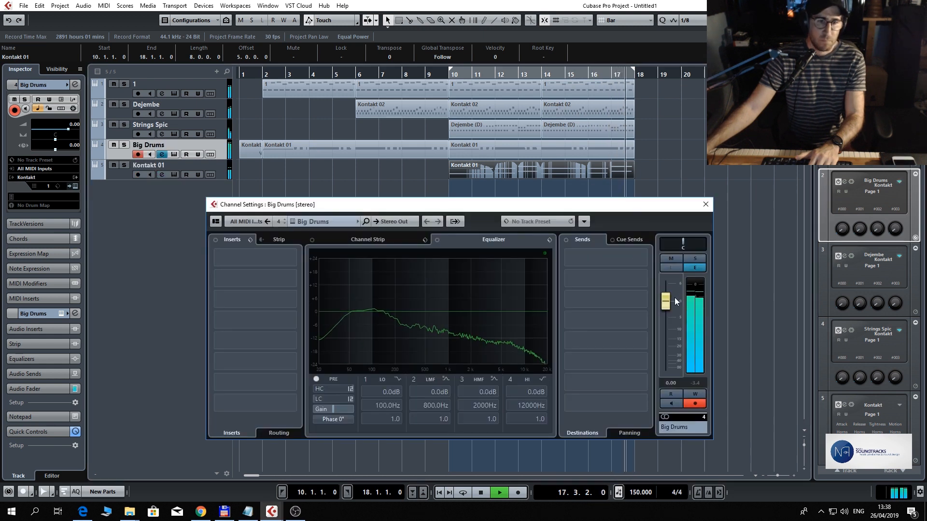
pyautogui.moveTo(673, 299); pyautogui.dragTo(671, 311)
pyautogui.press('space')
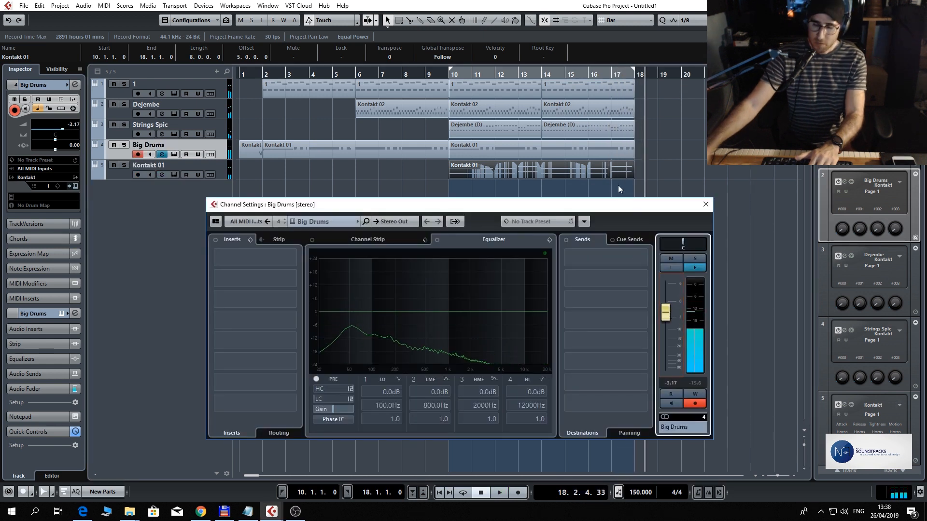
# - Play from bar 10 with cycle on, lower the Strings Spic channel volume to -11.8 dB and stop playback
pyautogui.click(440, 77)
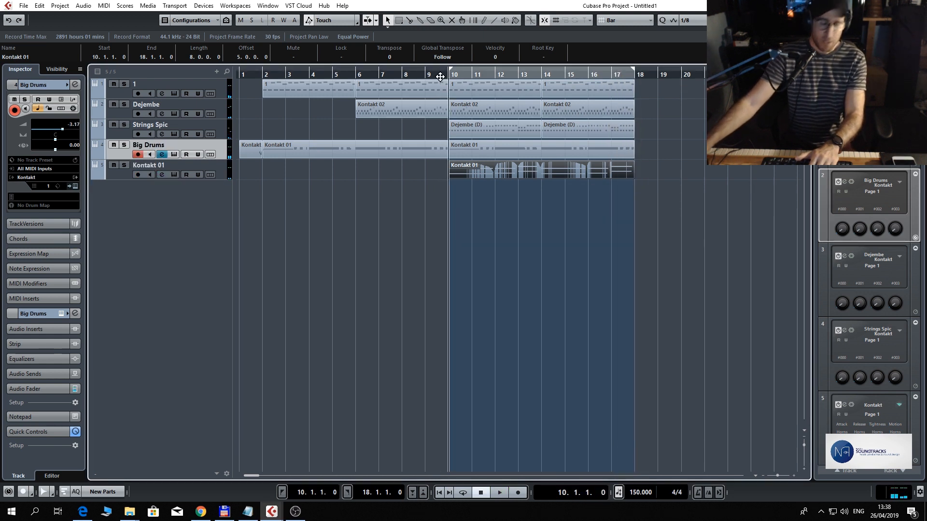
pyautogui.press('space')
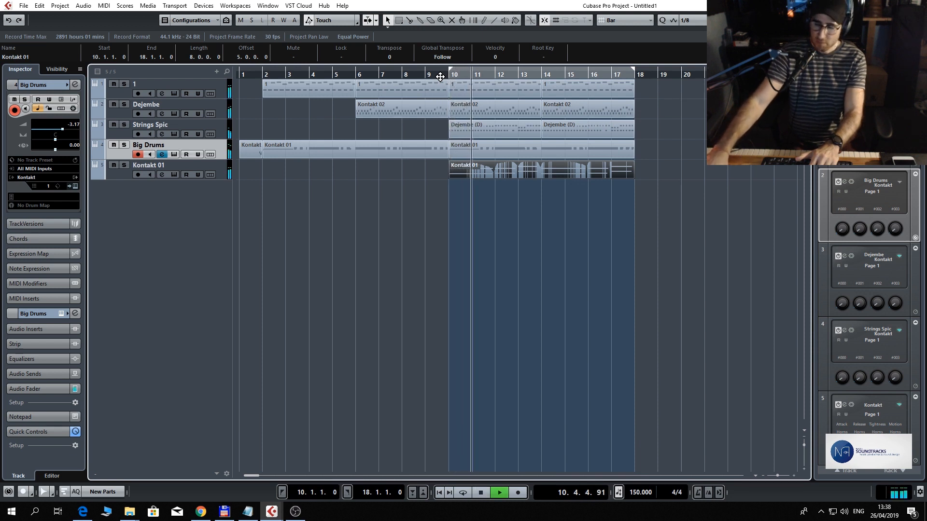
pyautogui.press('KP_Divide')
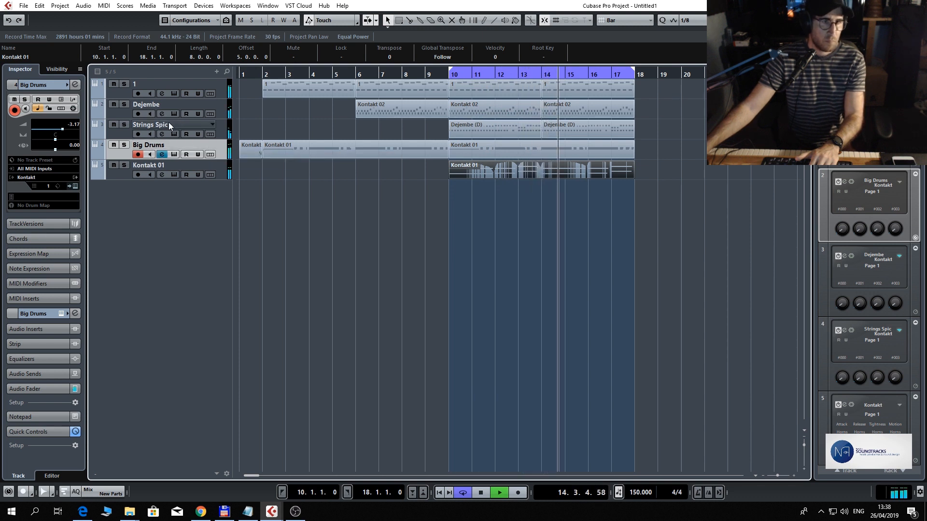
pyautogui.click(163, 134)
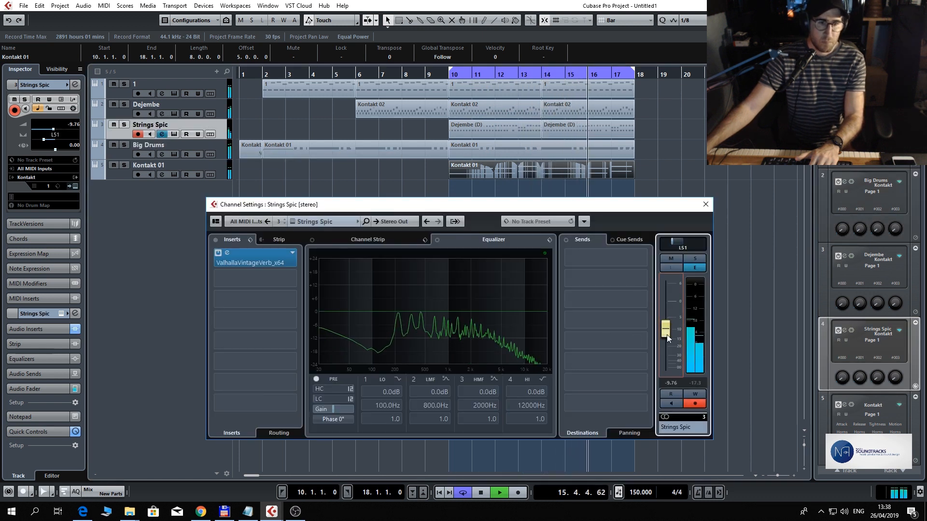
pyautogui.moveTo(667, 334); pyautogui.dragTo(668, 339)
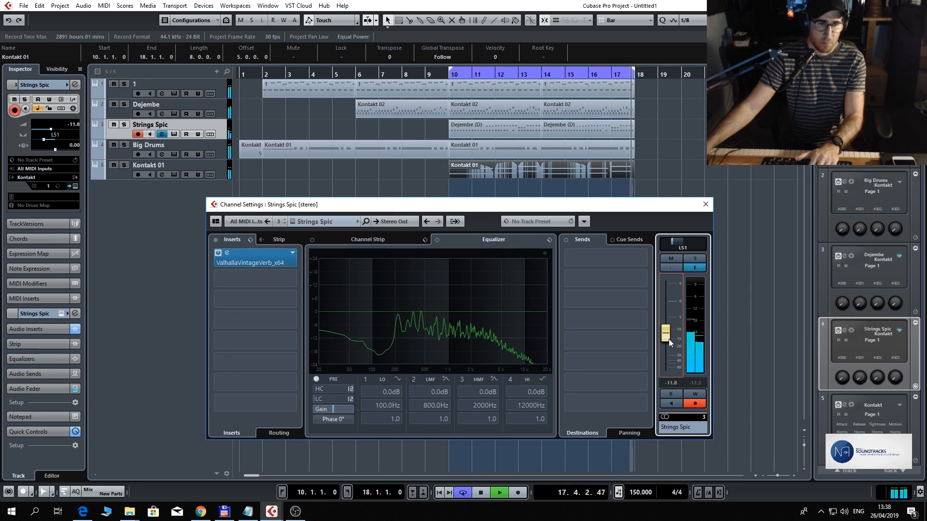
pyautogui.click(704, 206)
pyautogui.press('space')
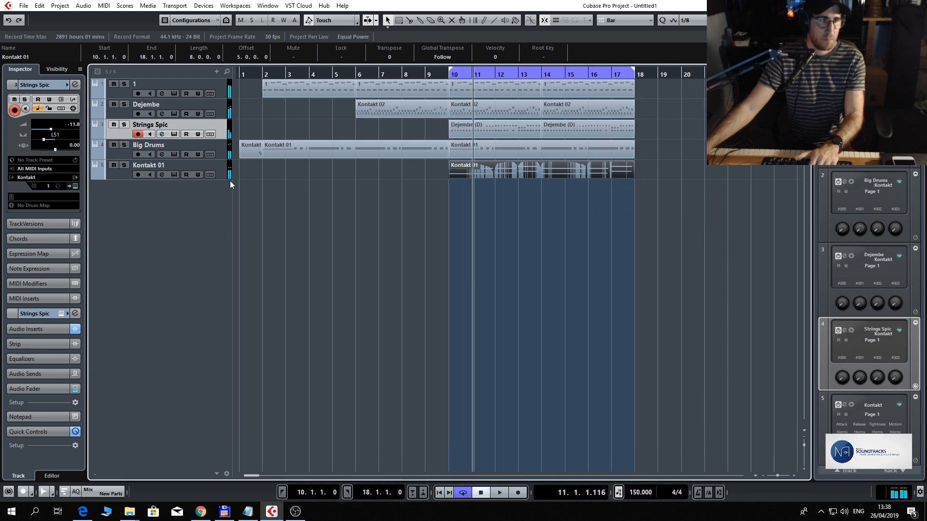
# - Rename the Kontakt 01 track as Hoens
pyautogui.doubleClick(176, 166)
pyautogui.write('Hoe')
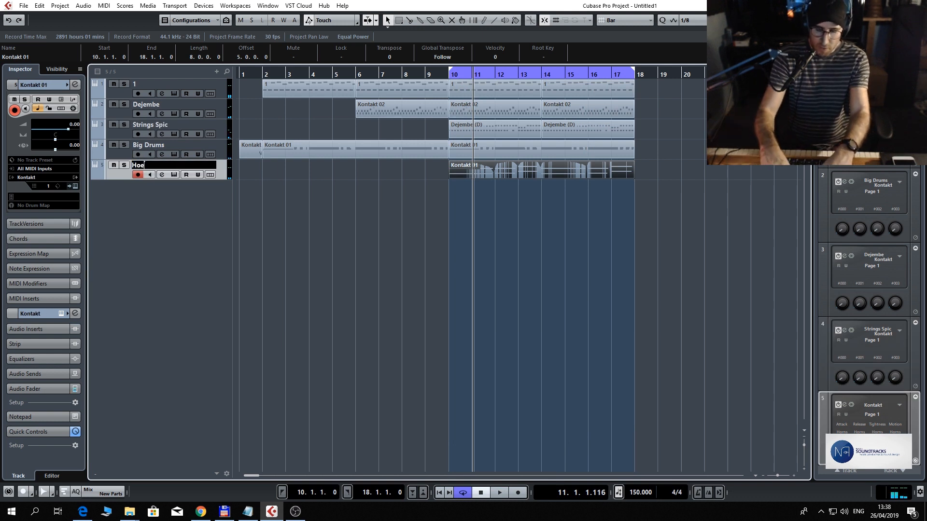
pyautogui.write('ns')
pyautogui.press('Return')
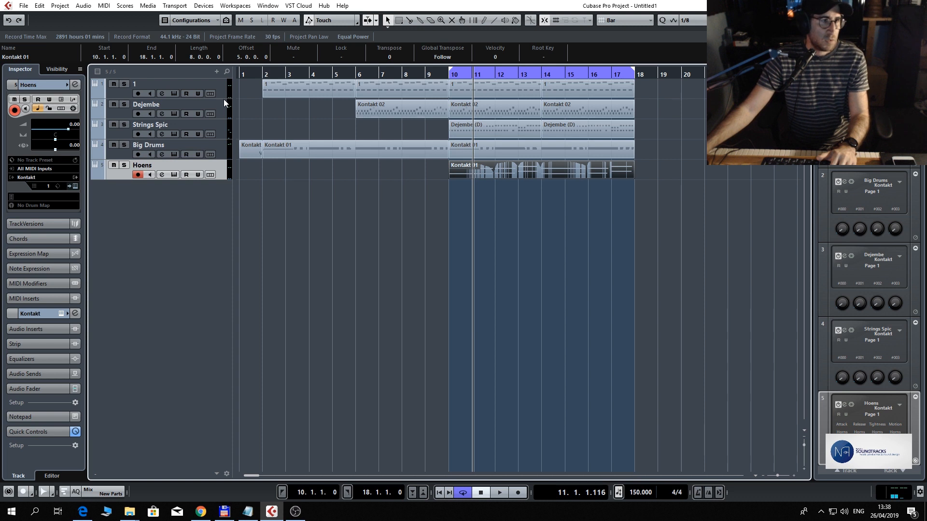
# - Color the Dejembe track yellow-orange
pyautogui.click(90, 105)
pyautogui.click(67, 85)
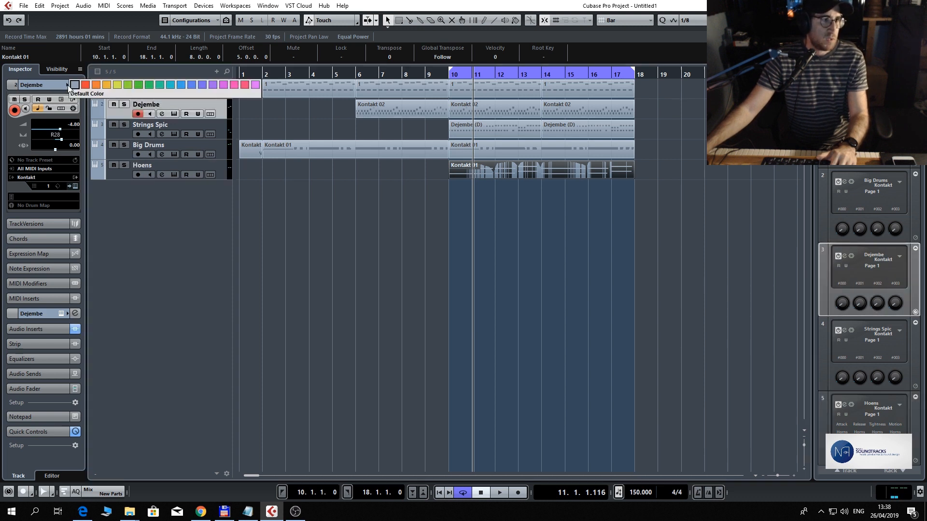
pyautogui.click(114, 85)
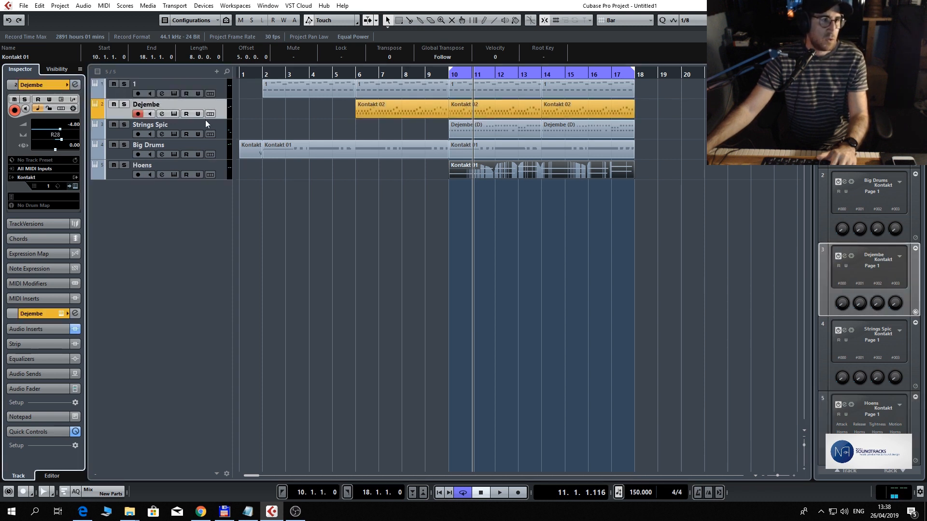
# - Color the Strings Spic track blue
pyautogui.click(223, 125)
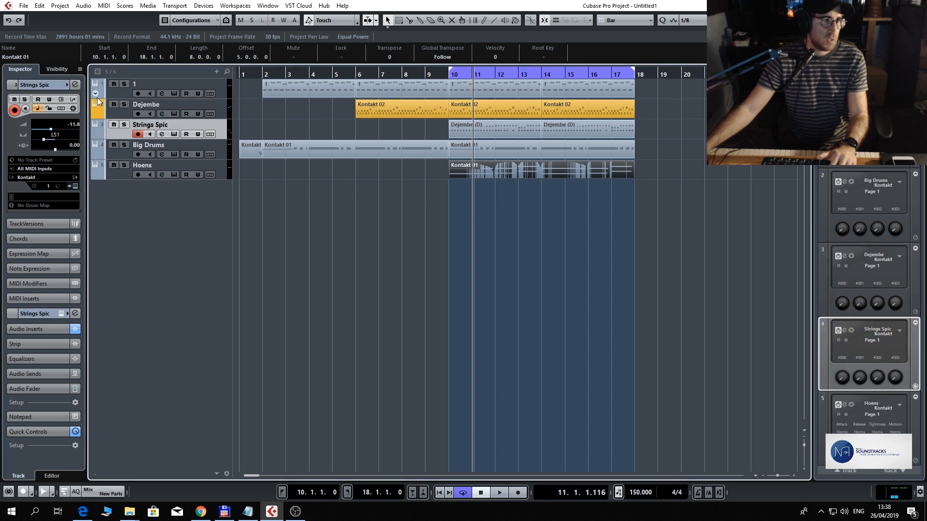
pyautogui.click(67, 85)
pyautogui.click(190, 88)
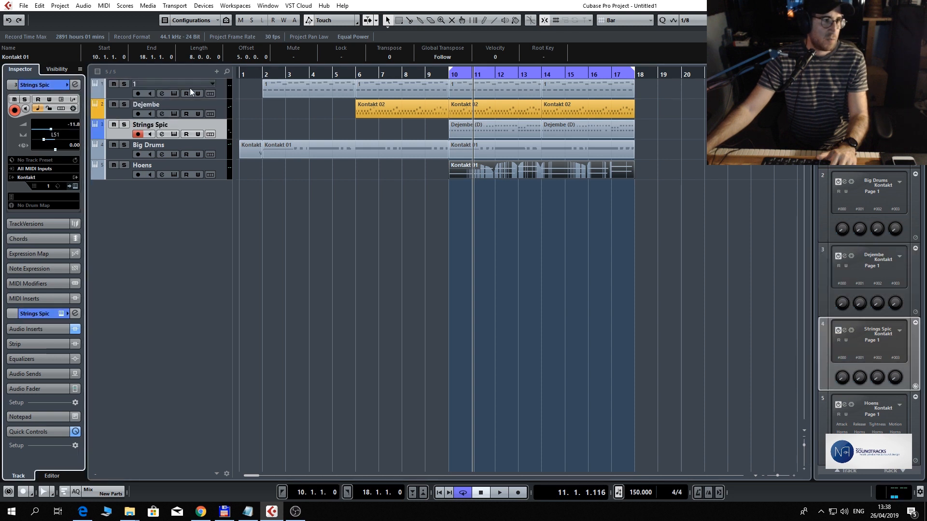
# - Color the Big Drums track yellow-orange
pyautogui.click(221, 150)
pyautogui.click(66, 85)
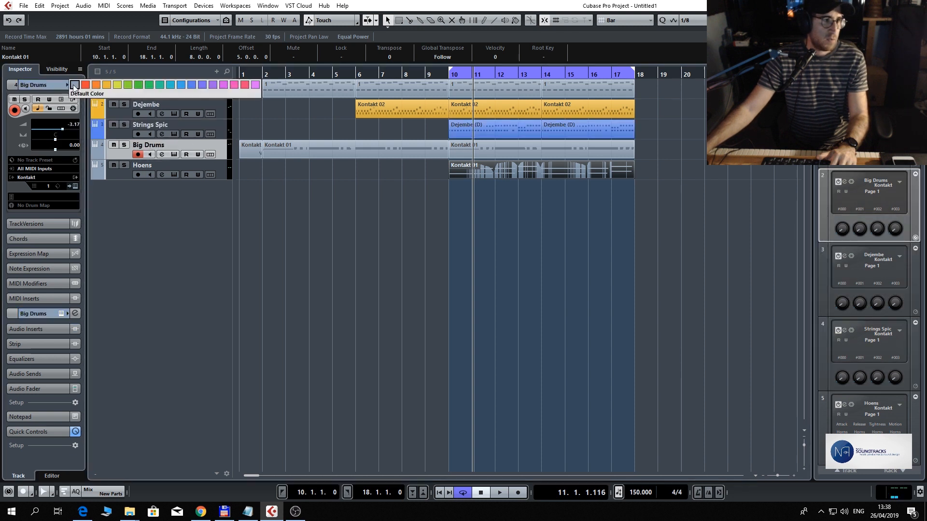
pyautogui.click(97, 85)
# - Color the Hoens track orange and move the Big Drums track directly above Strings Spic
pyautogui.click(228, 167)
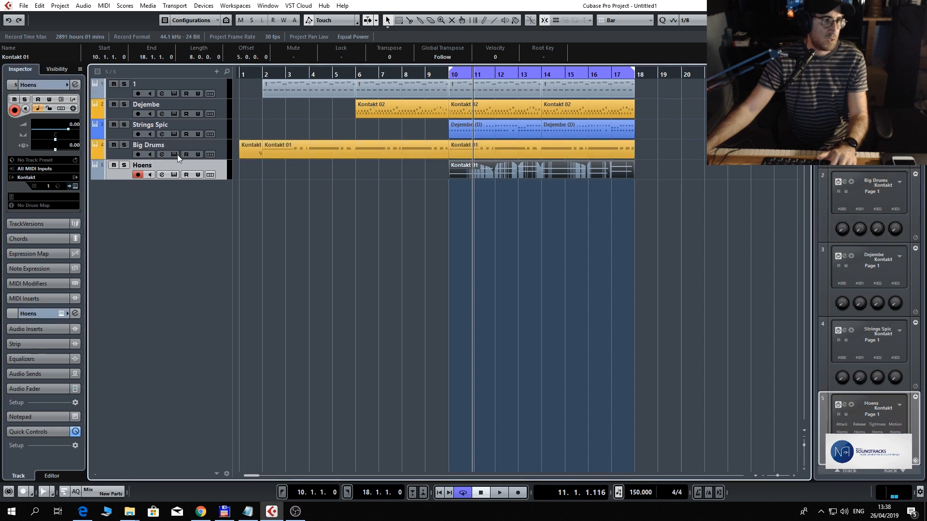
pyautogui.click(65, 85)
pyautogui.click(86, 86)
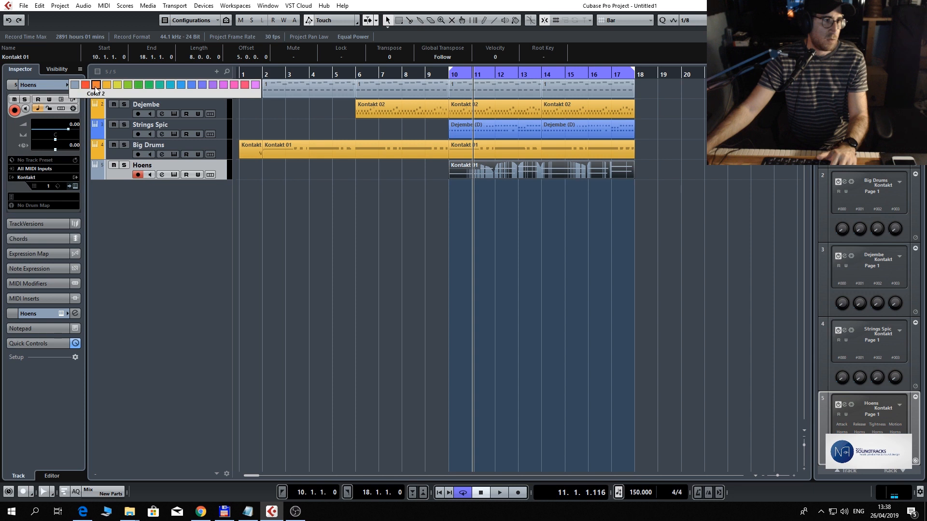
pyautogui.moveTo(225, 154); pyautogui.dragTo(222, 134)
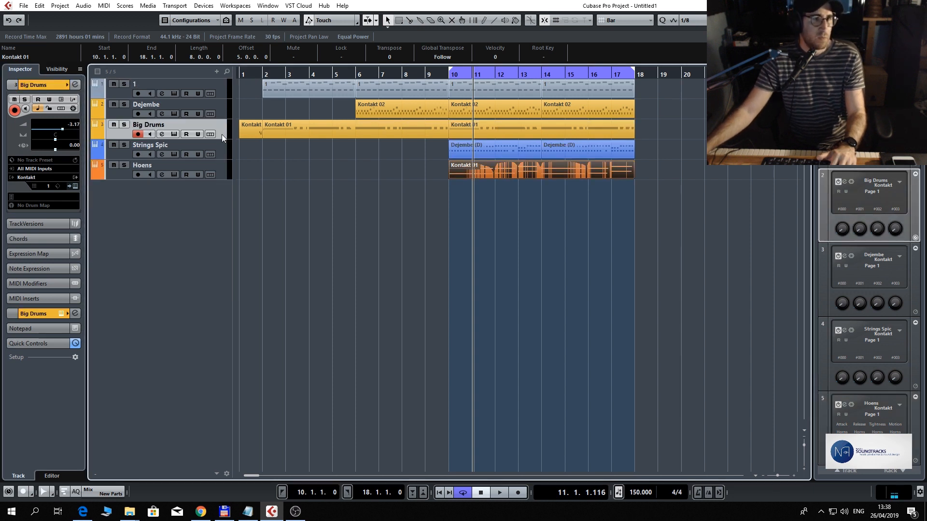
# - Color track 1, the Diva bass, teal green
pyautogui.click(204, 83)
pyautogui.click(66, 85)
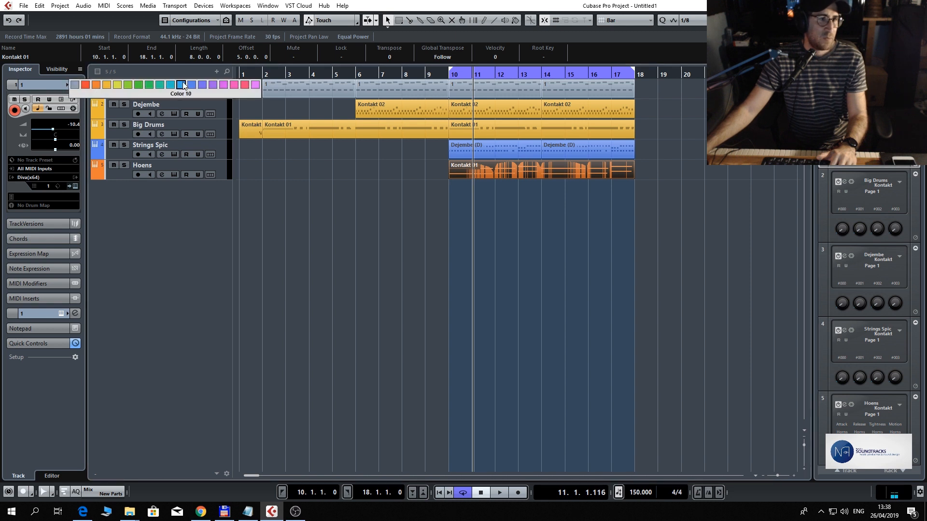
pyautogui.click(161, 85)
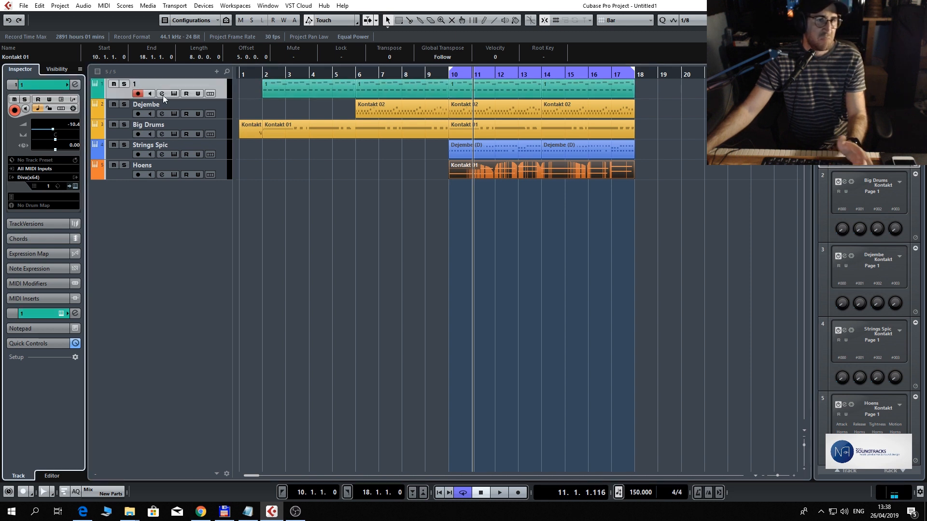
# - Add one instrument track with Kontakt as its instrument, routed to Stereo Out
pyautogui.rightClick(192, 193)
pyautogui.click(231, 207)
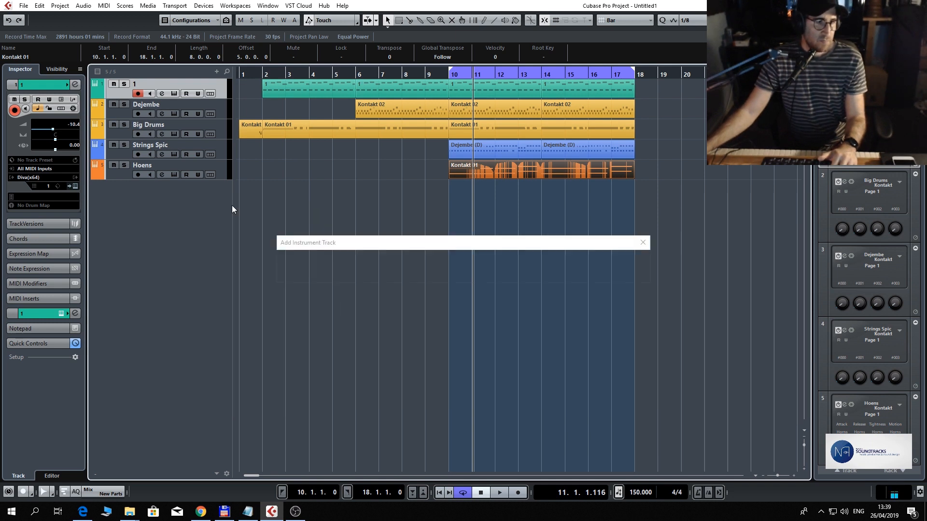
pyautogui.click(446, 269)
pyautogui.click(430, 321)
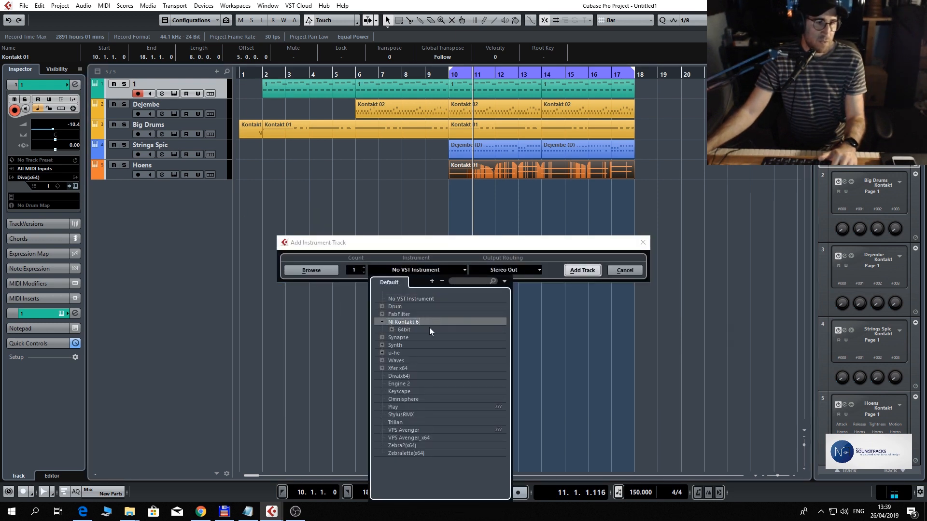
pyautogui.click(428, 329)
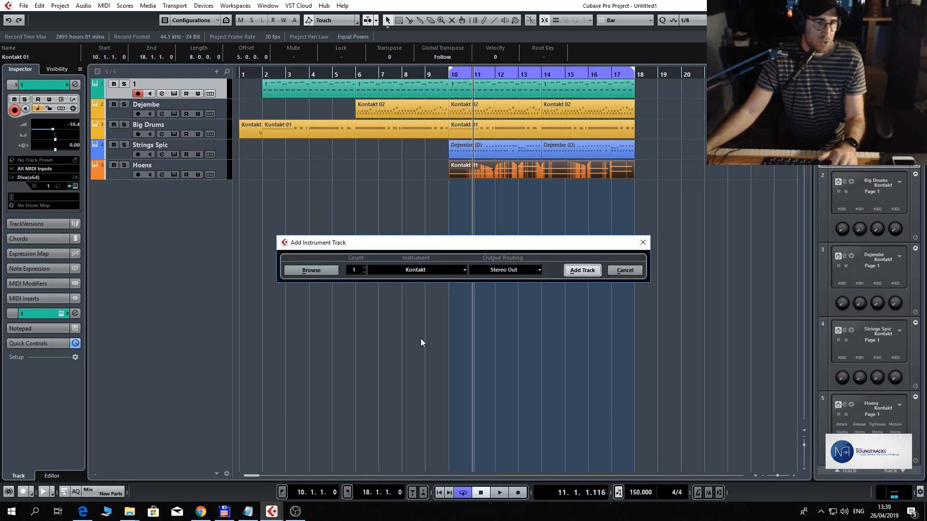
pyautogui.click(583, 270)
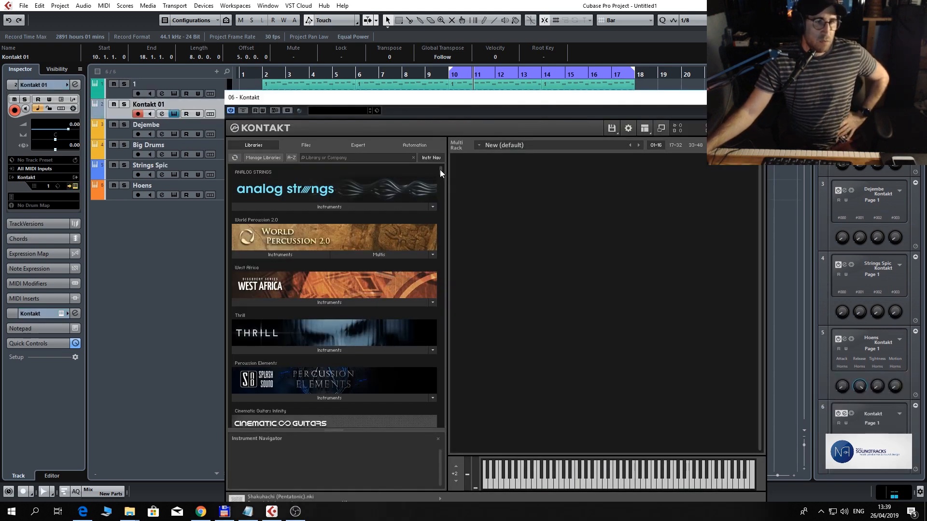
# - Load 11. Horns a9 Crescendo Short Cluster from the Schwarzdorn Horns a9 folder of Metropolis Ark 1 into Kontakt
pyautogui.moveTo(440, 170); pyautogui.dragTo(451, 323)
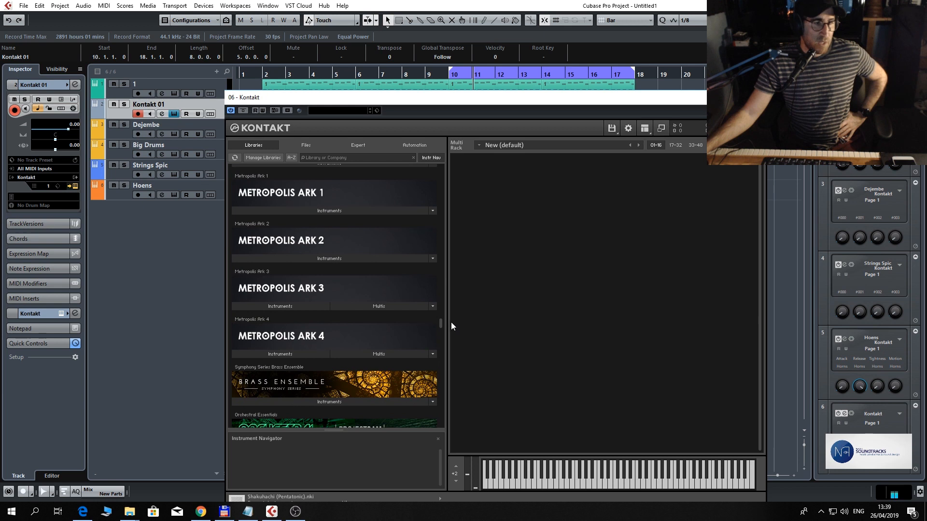
pyautogui.click(319, 211)
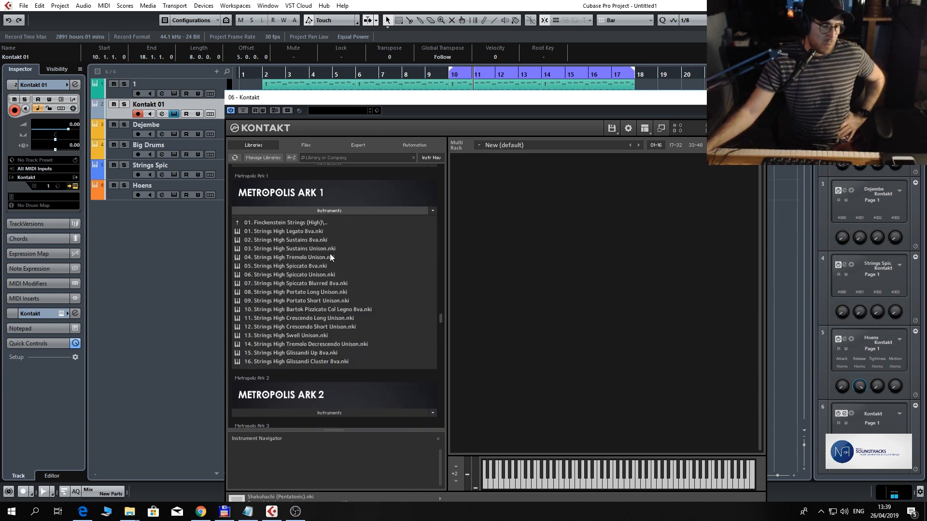
pyautogui.scroll(1, 311, 229)
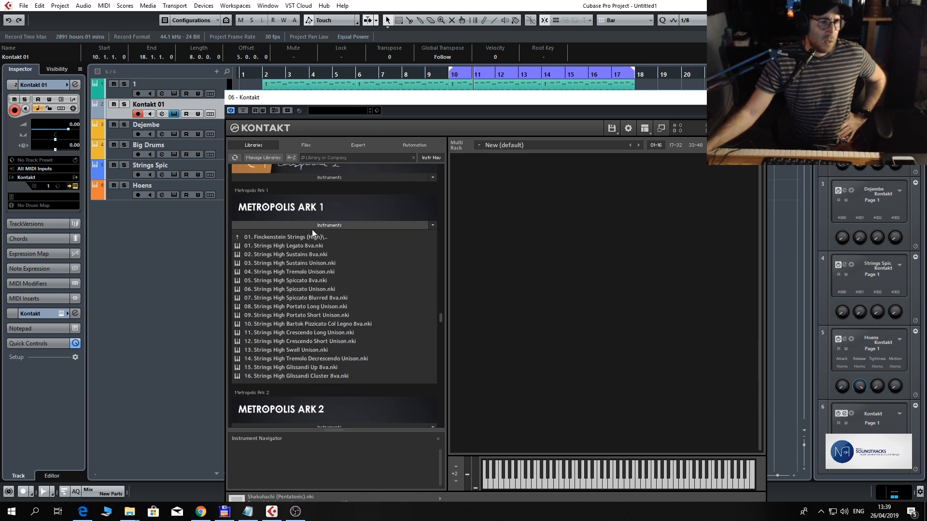
pyautogui.scroll(1, 312, 230)
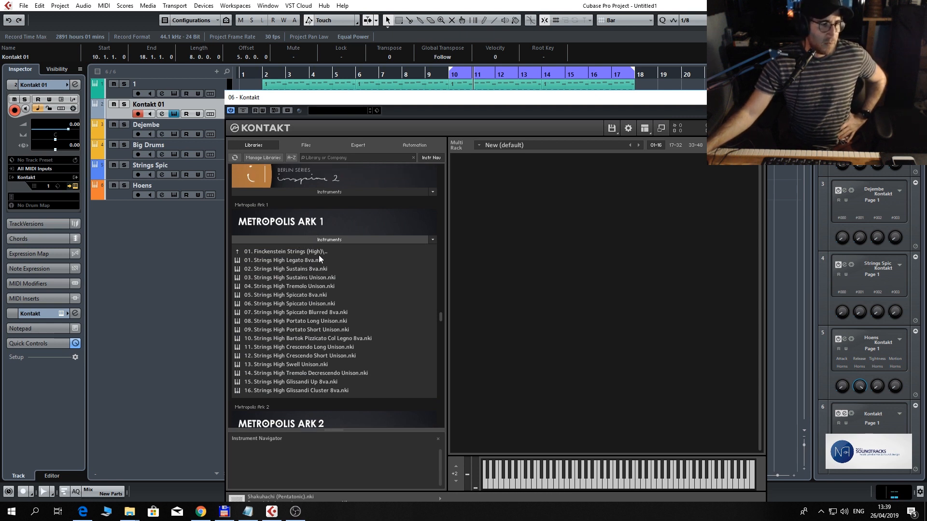
pyautogui.click(294, 251)
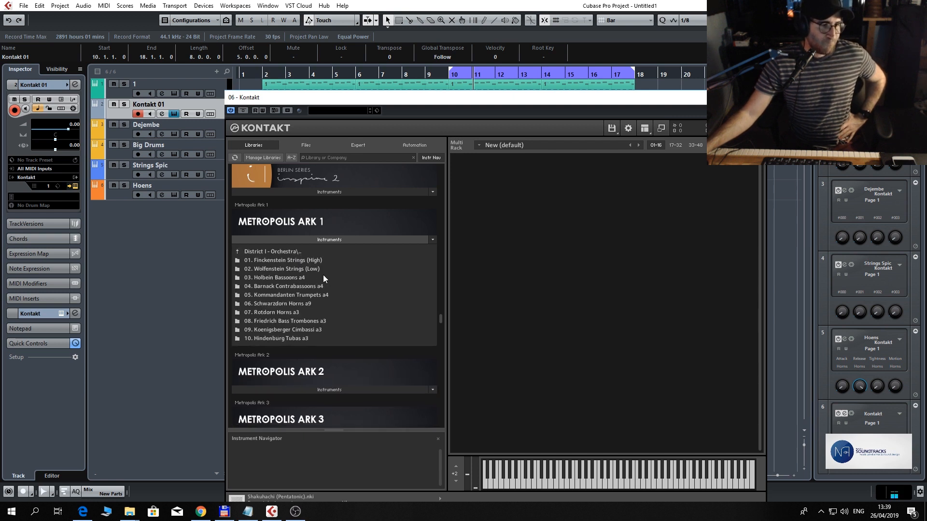
pyautogui.click(298, 251)
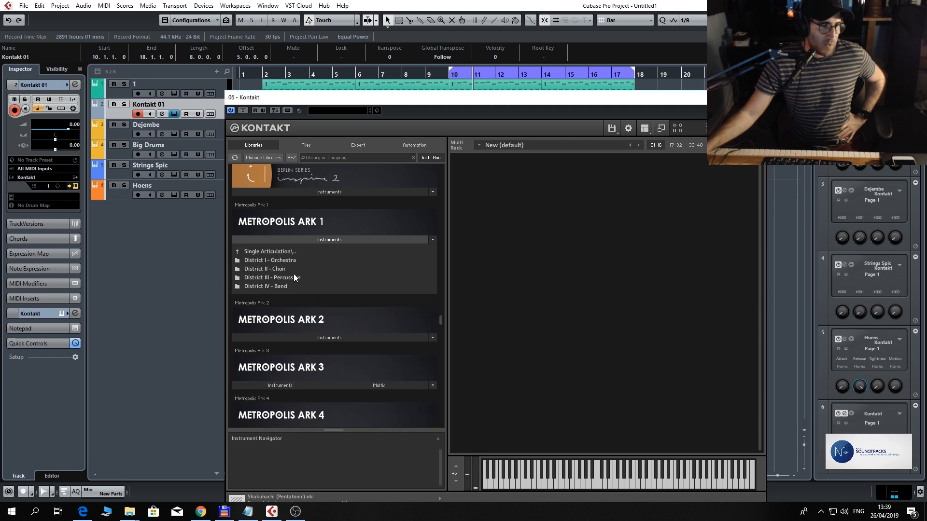
pyautogui.doubleClick(294, 259)
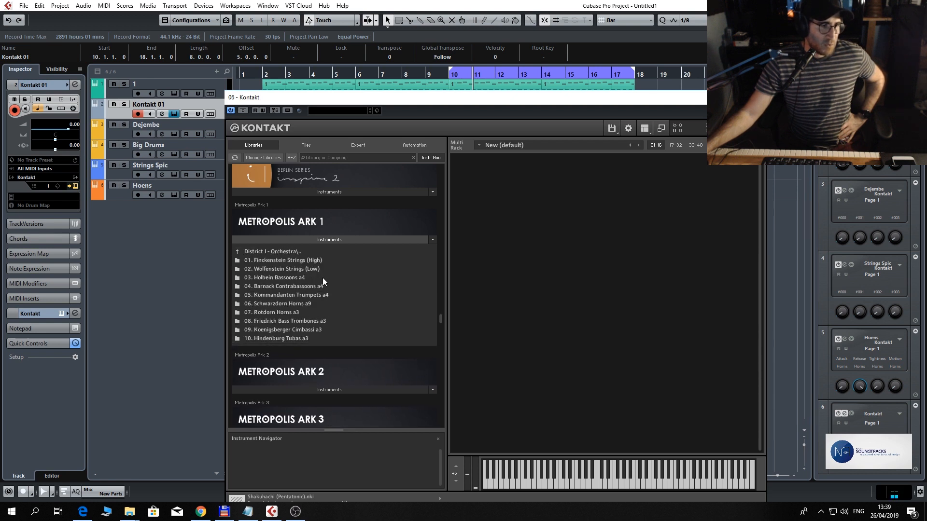
pyautogui.doubleClick(299, 303)
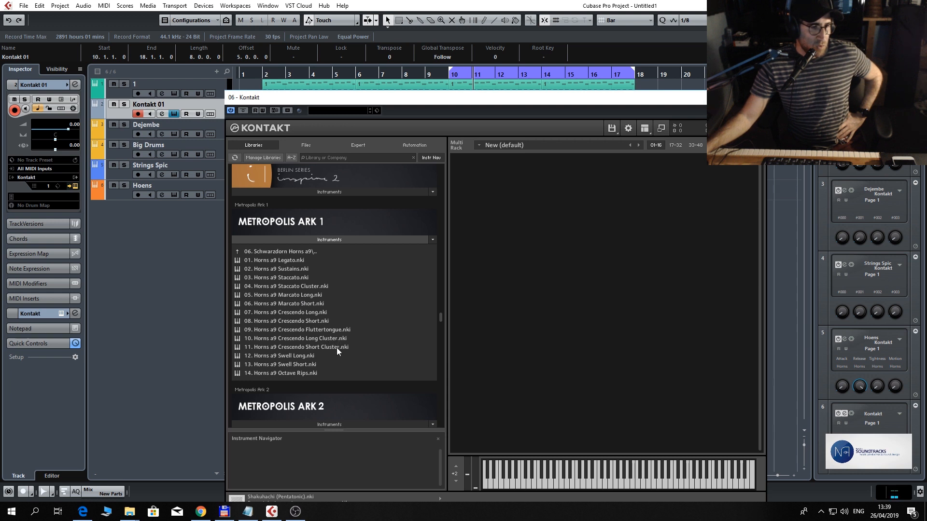
pyautogui.click(323, 347)
pyautogui.moveTo(540, 291); pyautogui.dragTo(550, 285)
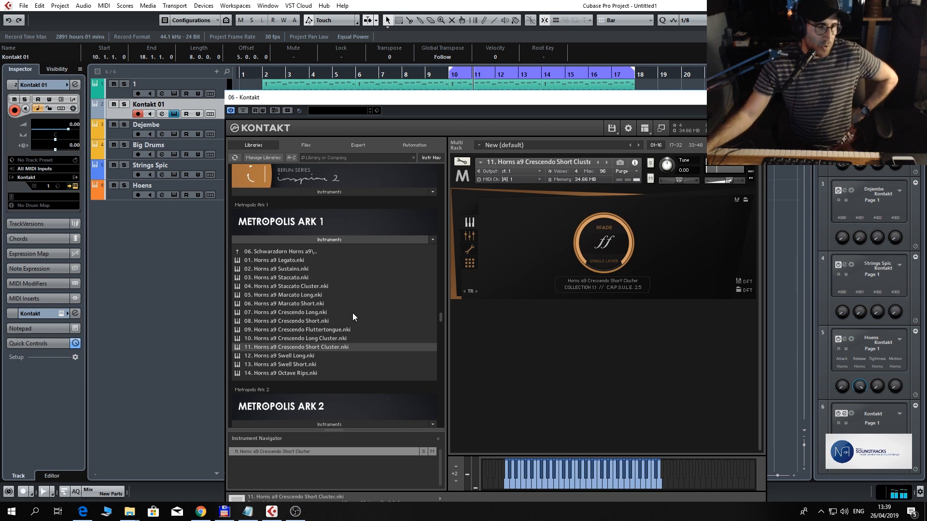
# - Replace the loaded Kontakt patch with 08. Horns a9 Crescendo Short and close the instrument window
pyautogui.click(317, 322)
pyautogui.moveTo(520, 284); pyautogui.dragTo(531, 272)
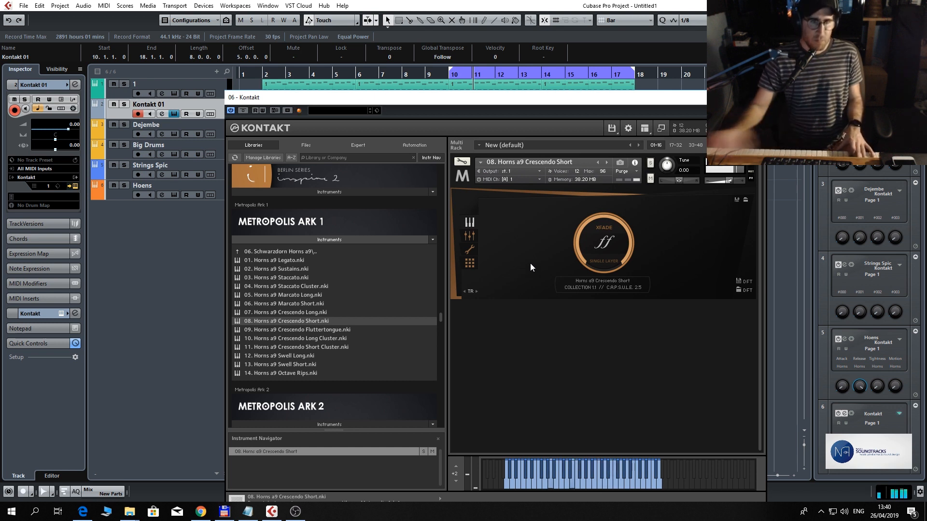
pyautogui.click(756, 98)
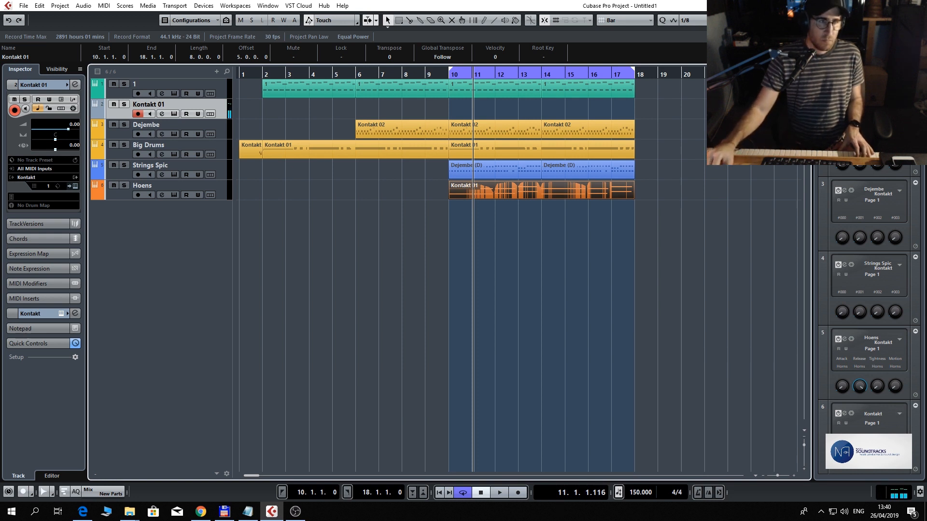
# - Play the arrangement to audition the horn patch against it, restart from bar 1 and stop playback
pyautogui.press('.')
pyautogui.press('space')
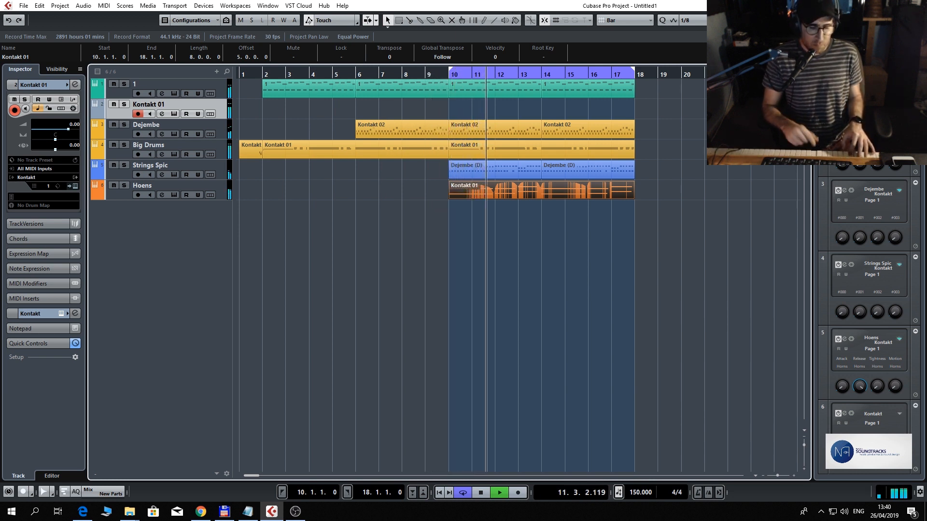
pyautogui.press('space')
pyautogui.press('KP_Decimal')
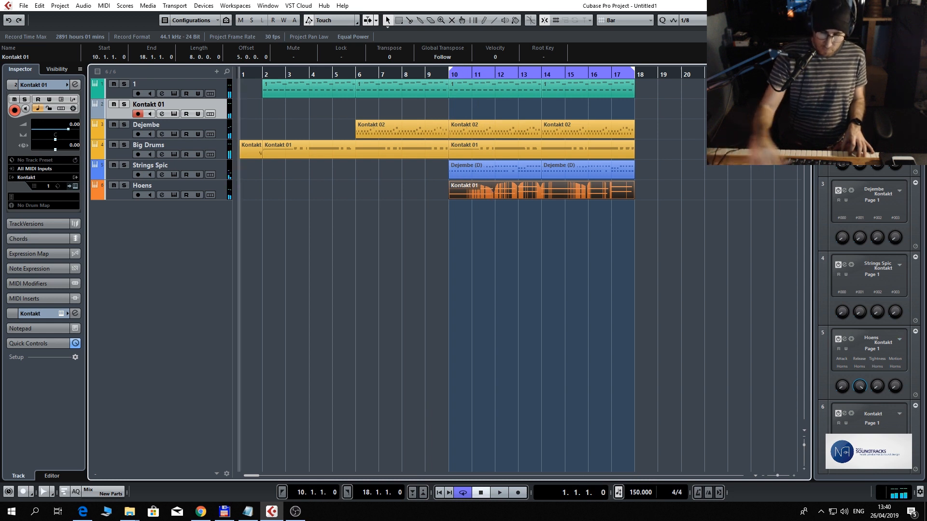
pyautogui.press('space')
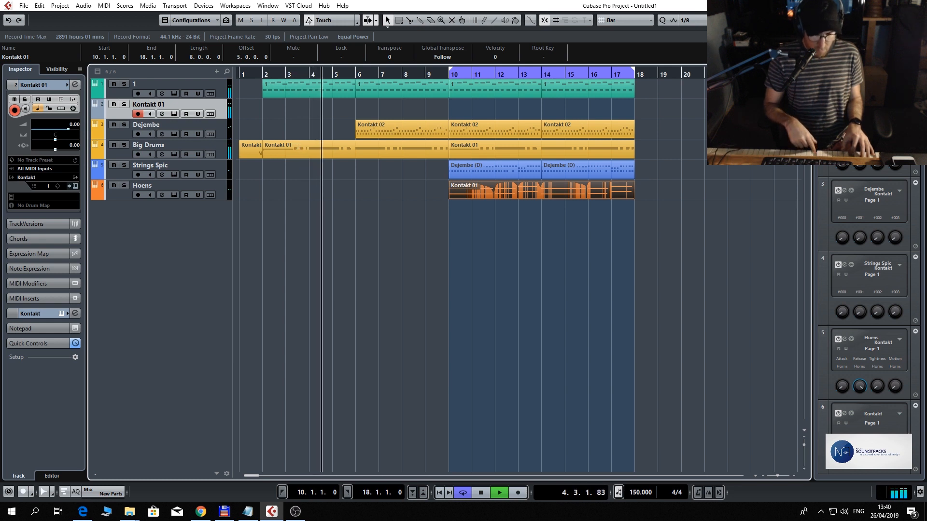
pyautogui.press('space')
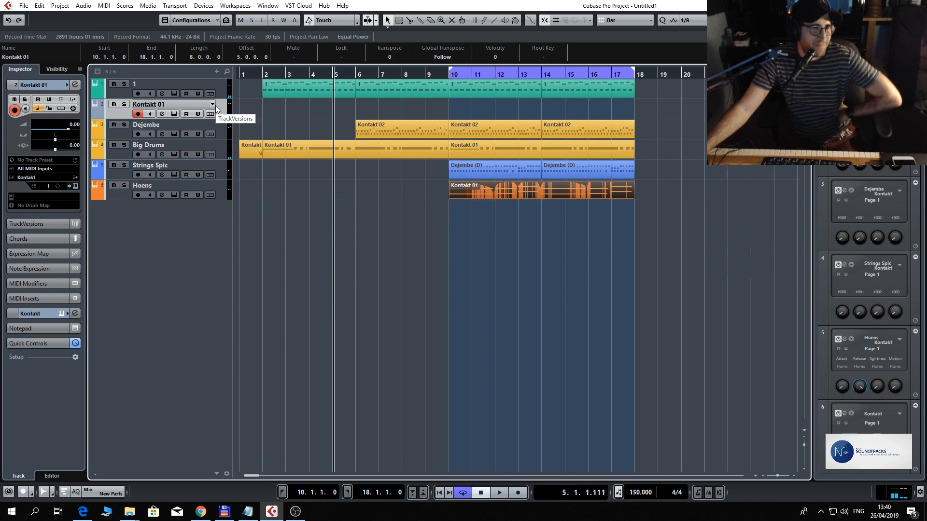
# - Replace the horn patch on Kontakt 01 with 04. Strings Low Spiccato 8va from Metropolis Ark 1's Wolfenstein Strings (Low), and return to bar 1
pyautogui.click(173, 114)
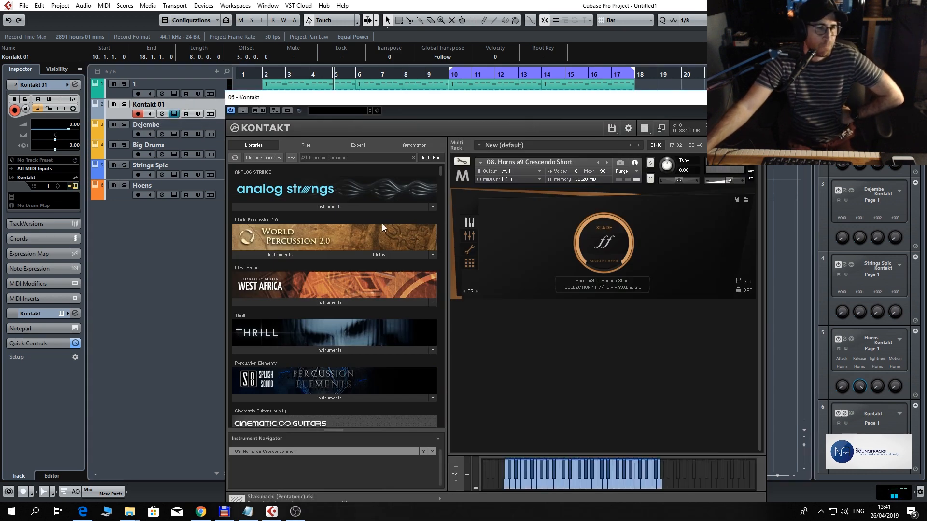
pyautogui.moveTo(440, 172); pyautogui.dragTo(444, 315)
pyautogui.click(367, 370)
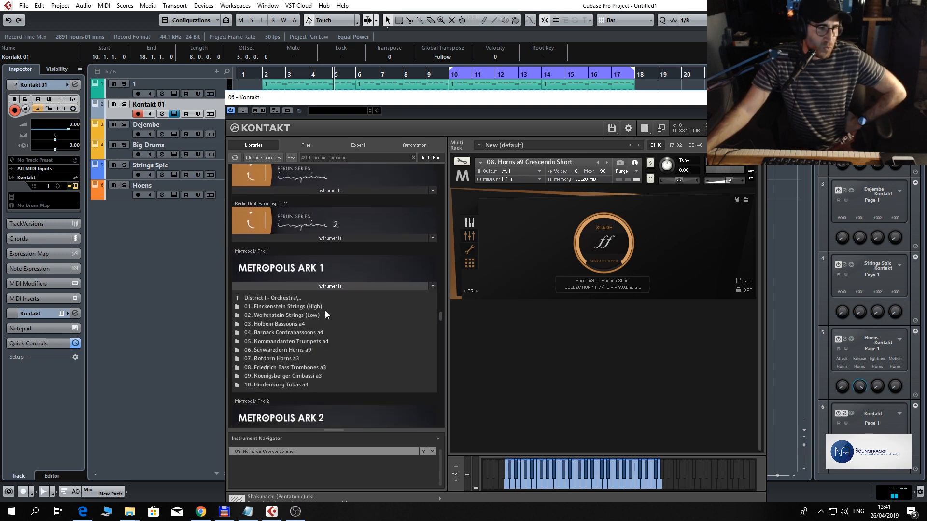
pyautogui.click(313, 315)
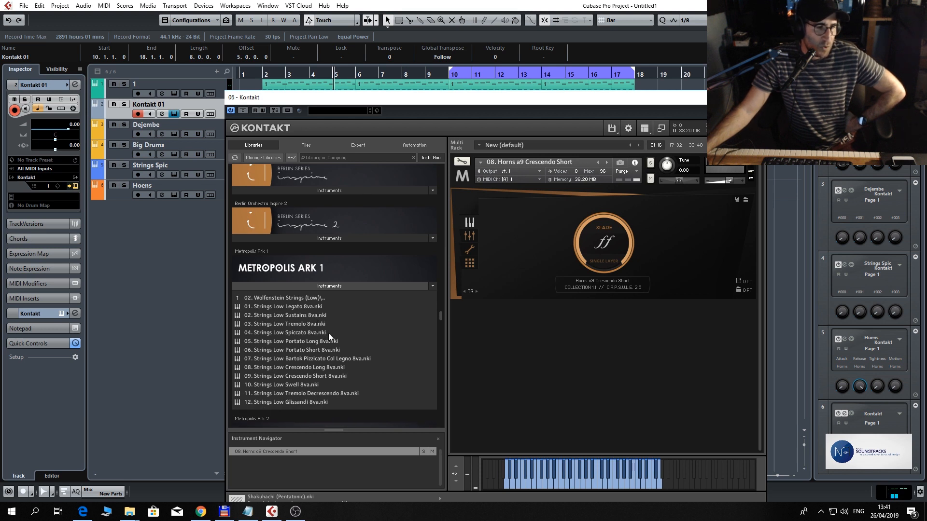
pyautogui.click(322, 333)
pyautogui.moveTo(301, 333); pyautogui.dragTo(561, 236)
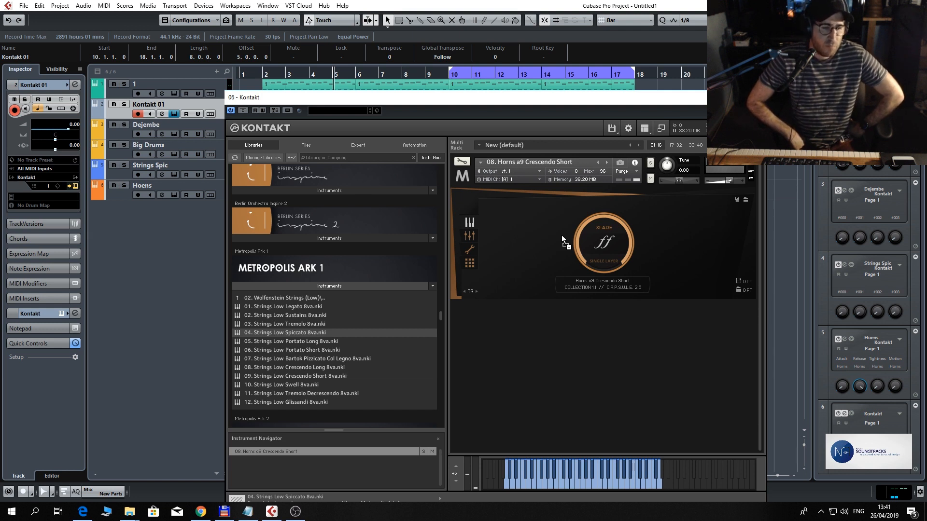
pyautogui.moveTo(561, 236); pyautogui.dragTo(561, 236)
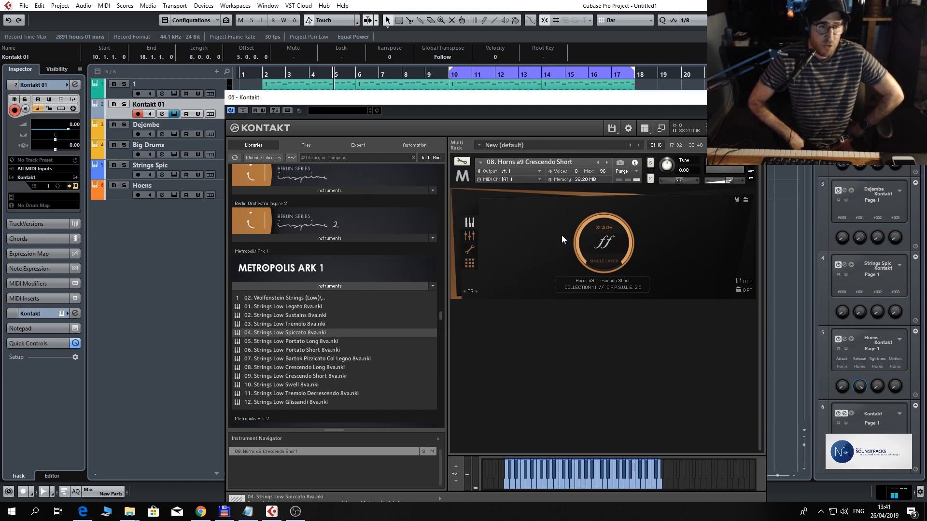
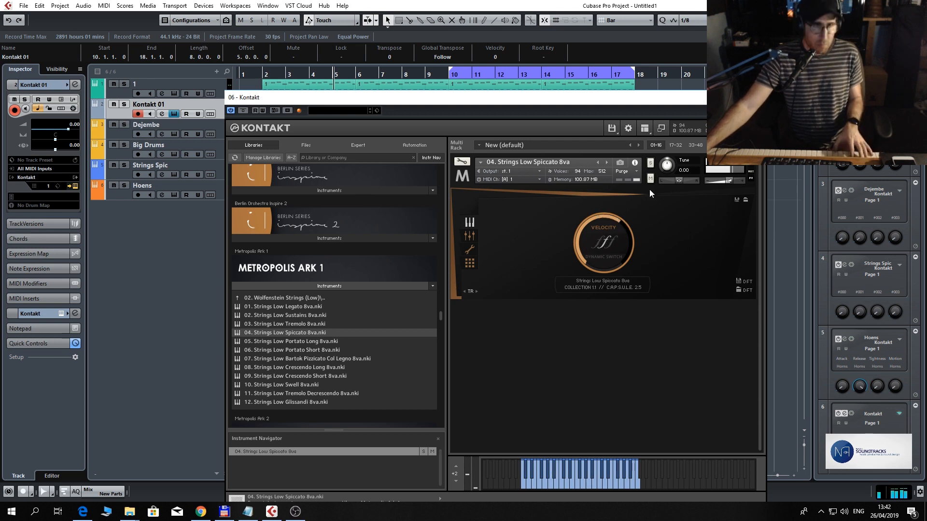
pyautogui.press('Escape')
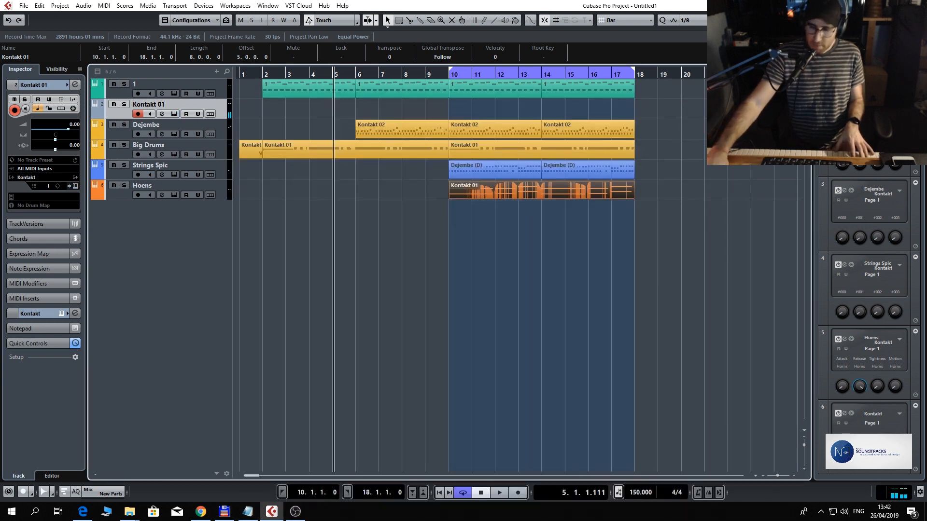
pyautogui.press('KP_Decimal')
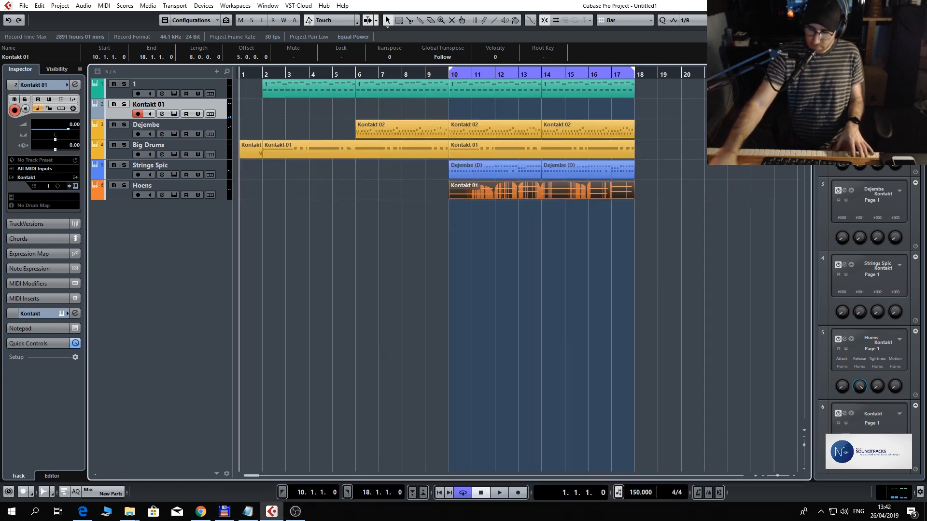
# - Turn off cycle, try recording a low spiccato take on Kontakt 01 from bar 1, delete it and return to the start
pyautogui.press('KP_Divide')
pyautogui.press('KP_Multiply')
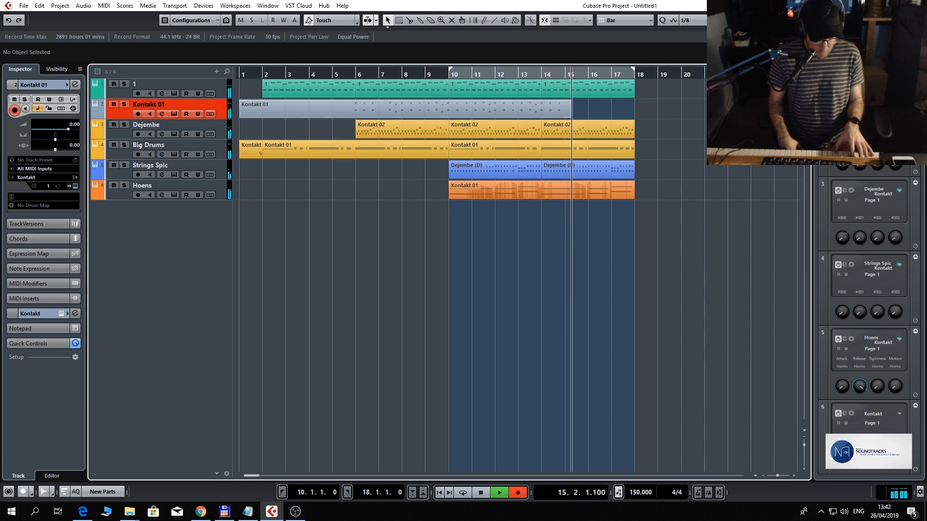
pyautogui.press('space')
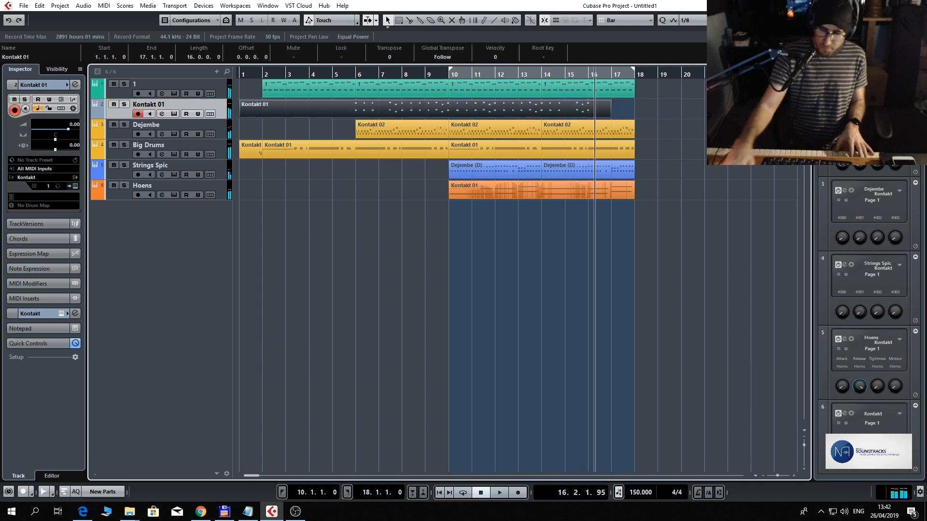
pyautogui.press('Delete')
pyautogui.press('KP_Decimal')
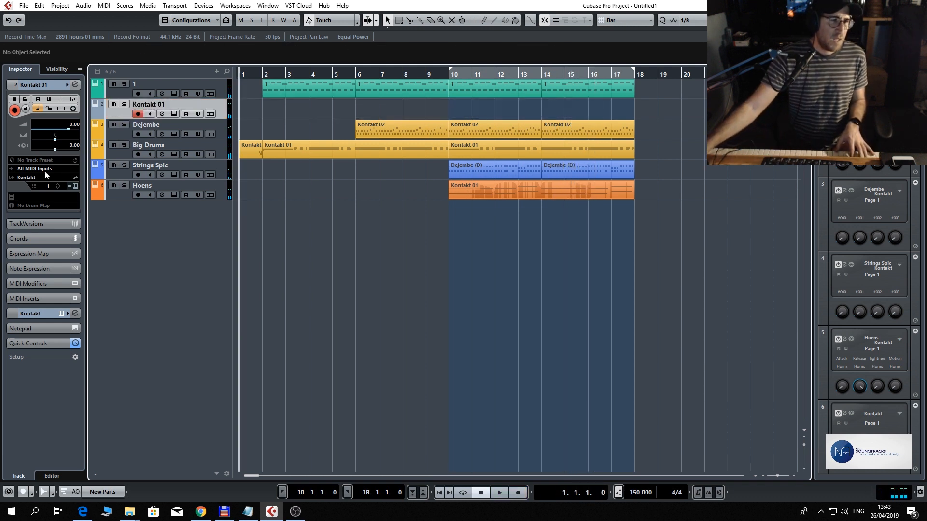
# - Try recording Kontakt 01 from bar 8 with Strings Spic and Hoens muted, delete the take, restart recording briefly and stop
pyautogui.click(403, 74)
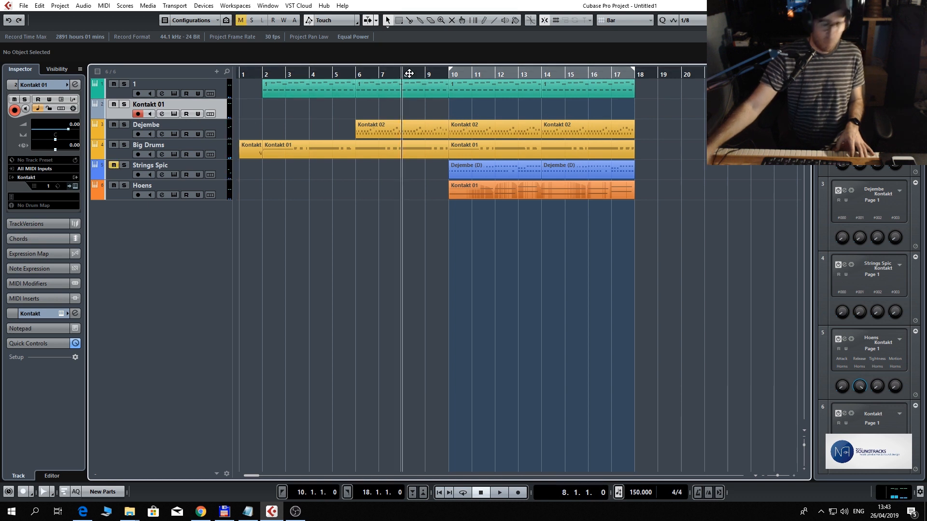
pyautogui.press('KP_Multiply')
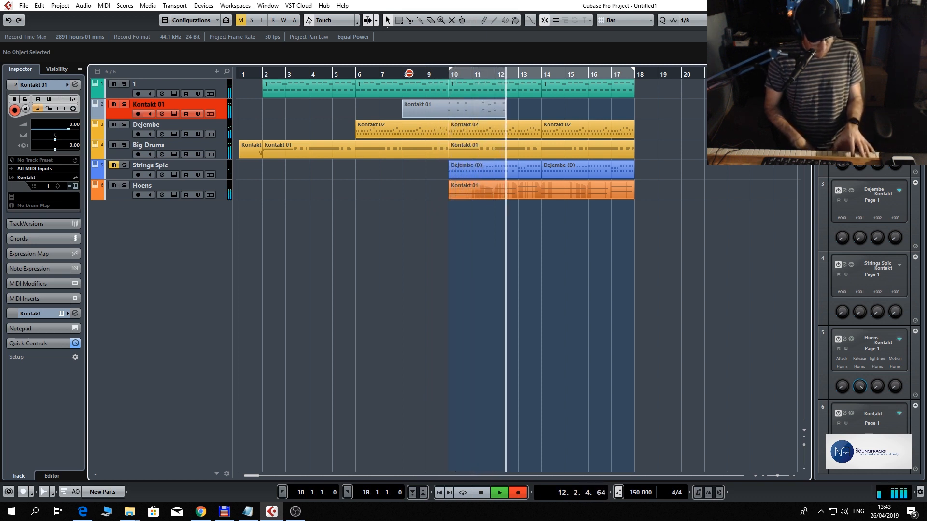
pyautogui.press('space')
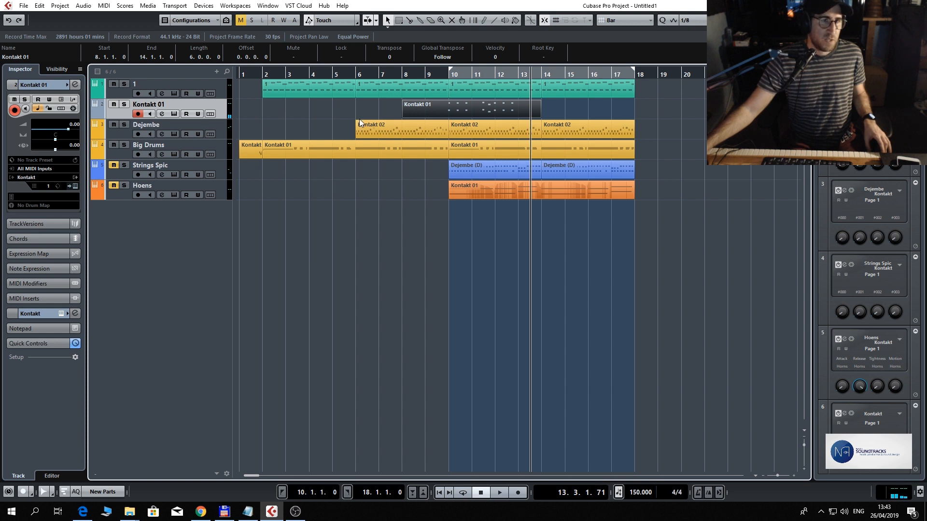
pyautogui.press('Delete')
pyautogui.press('KP_0')
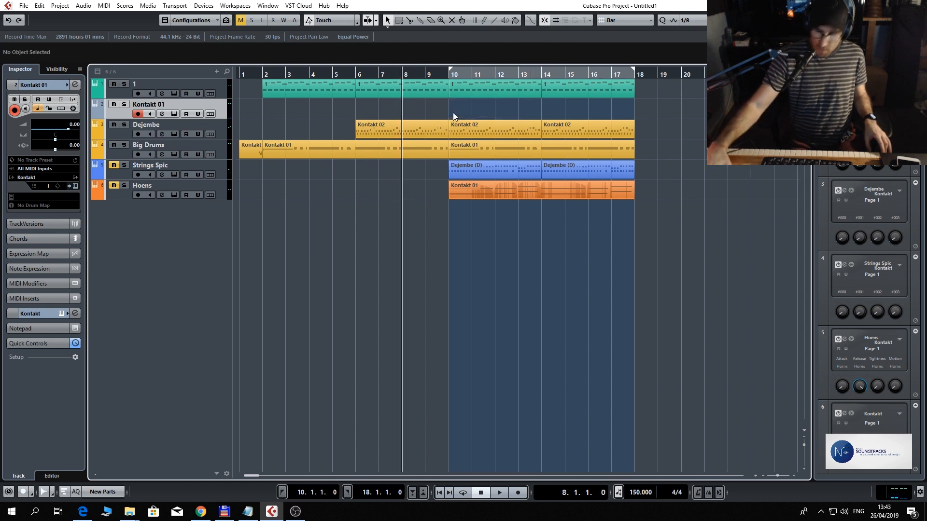
pyautogui.press('KP_Multiply')
pyautogui.press('KP_0')
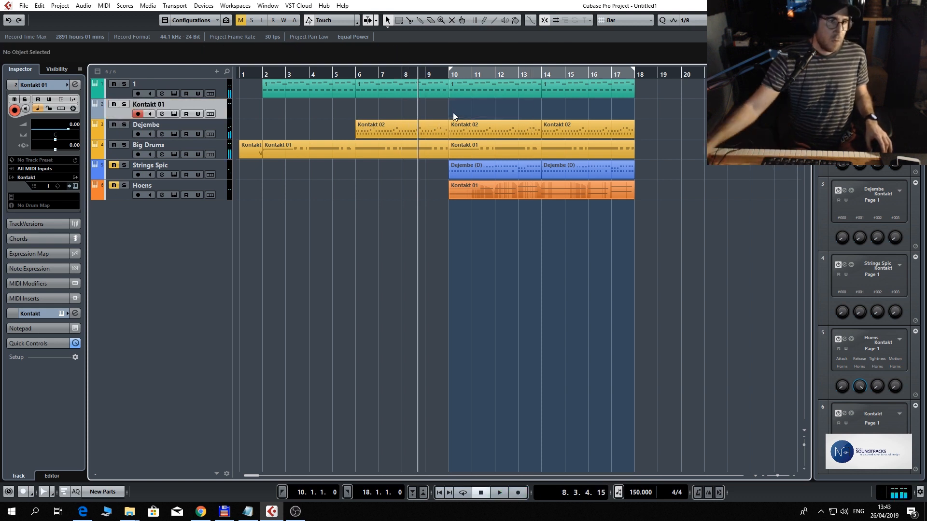
# - Open the parts on track 1 for editing and transpose all their notes down two semitones
pyautogui.click(294, 95)
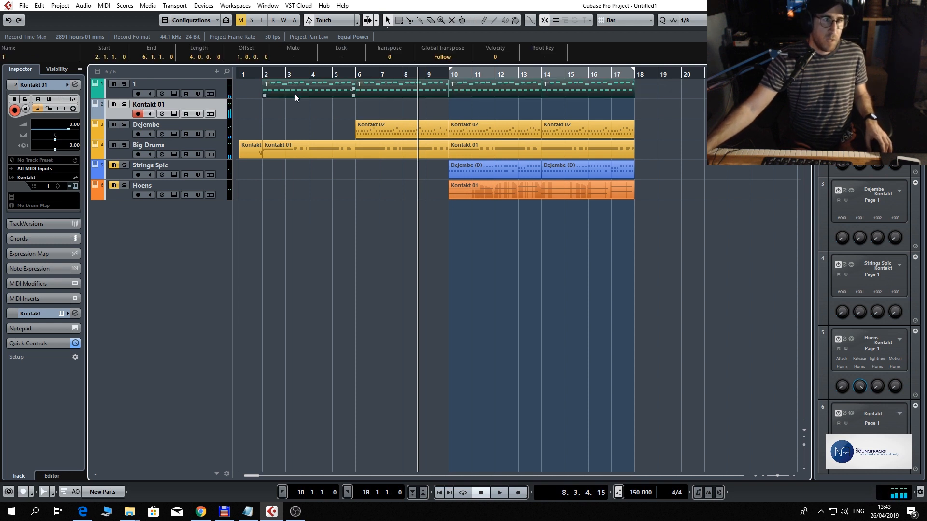
pyautogui.doubleClick(295, 93)
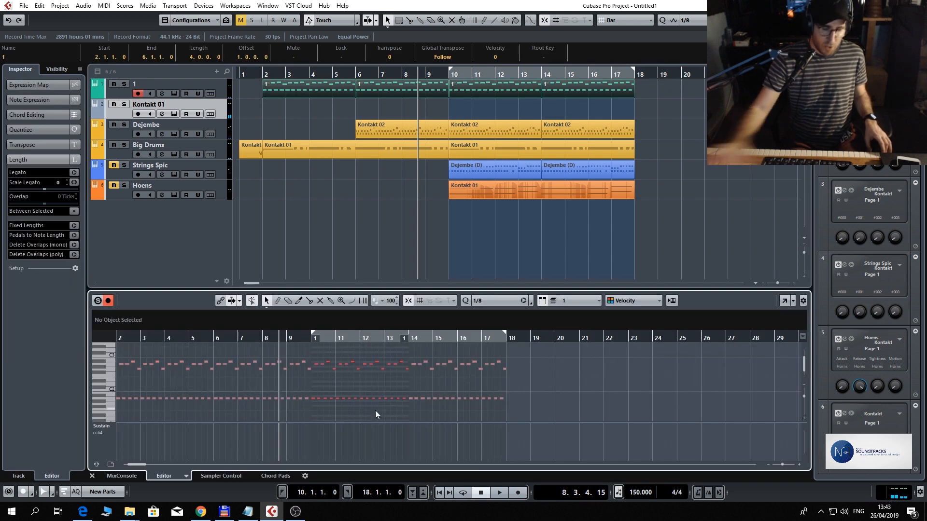
pyautogui.hotkey('ctrl', 'a')
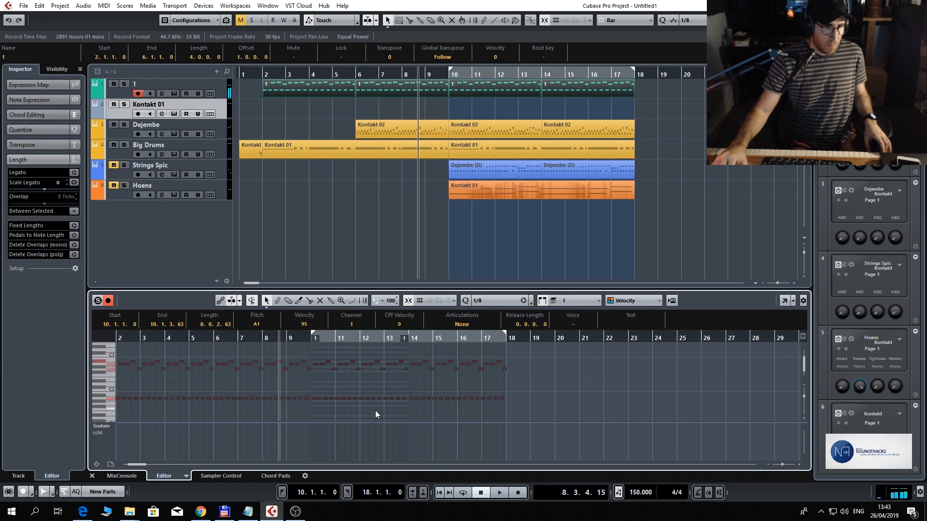
pyautogui.press('Down')
pyautogui.press('Down')
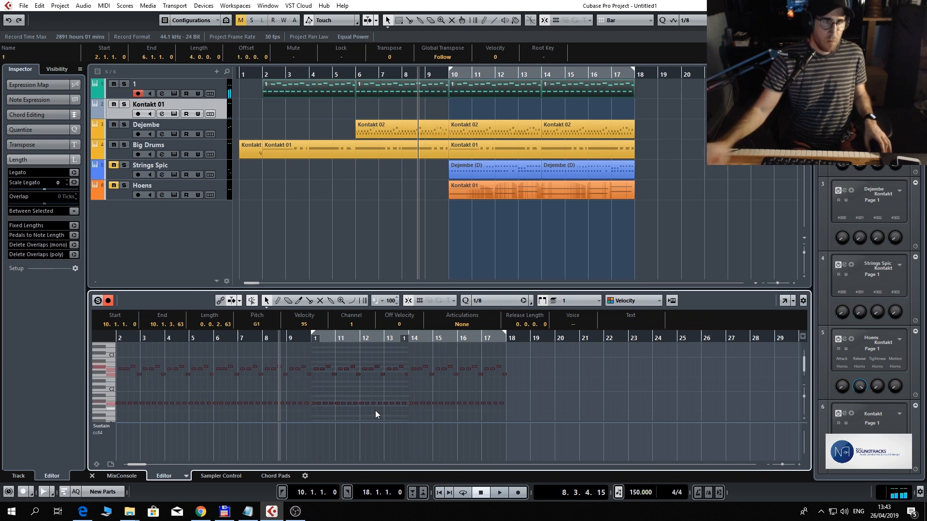
# - Play the arrangement from bar 2, mute track 1, and stop playback back at bar 2
pyautogui.click(265, 75)
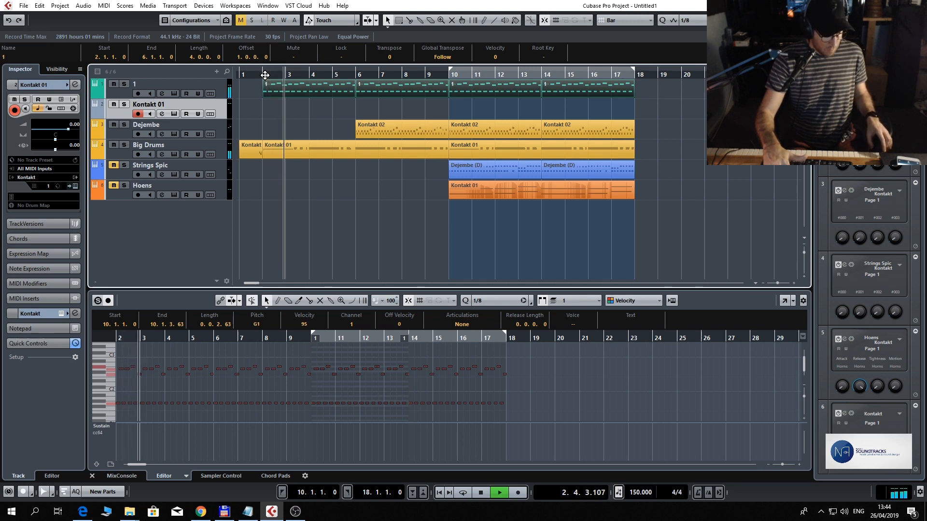
pyautogui.press('space')
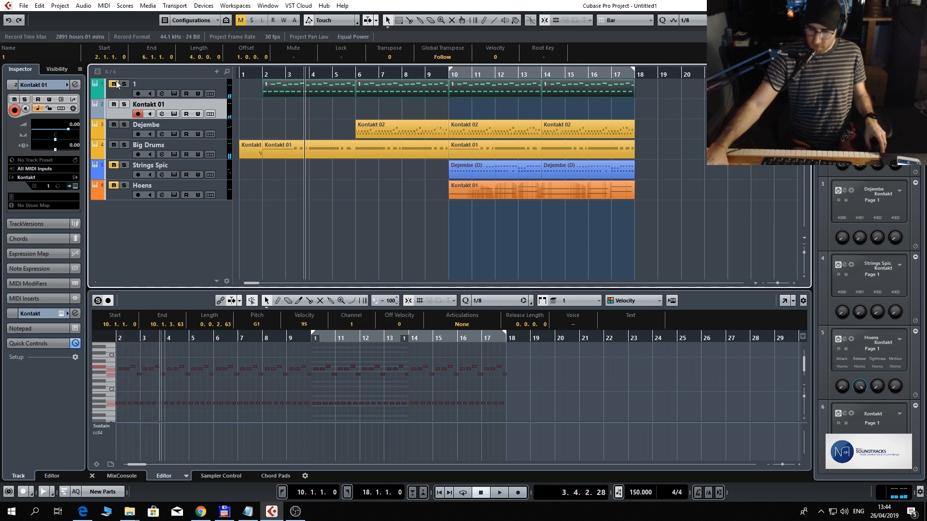
pyautogui.press('KP_0')
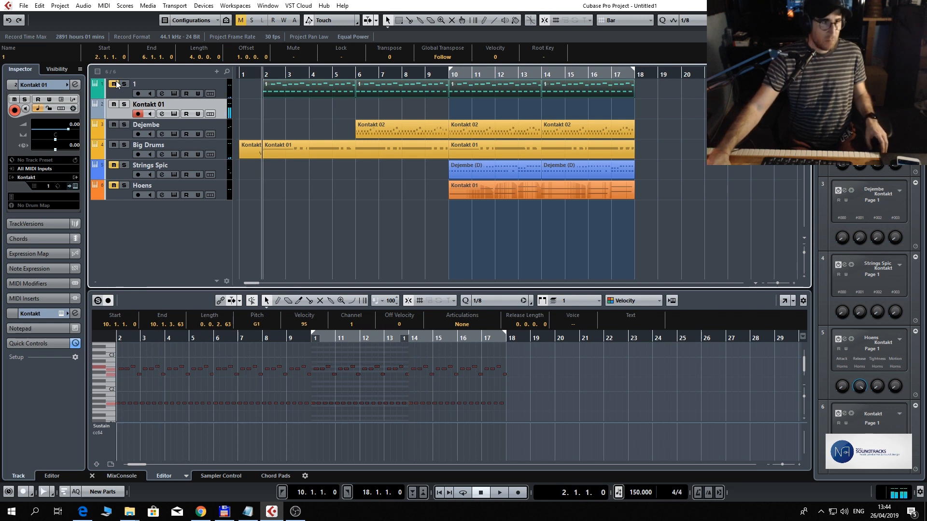
# - Try recording Kontakt 01 from bar 1 to about bar 4, restarting once, then delete the take and return to the start
pyautogui.press('KP_0')
pyautogui.press('KP_Multiply')
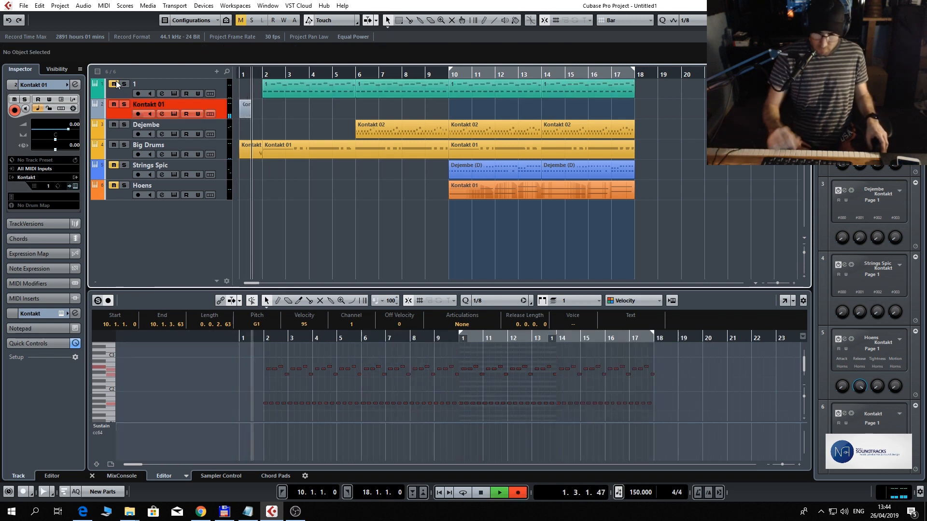
pyautogui.press('space')
pyautogui.press('KP_0')
pyautogui.press('KP_Multiply')
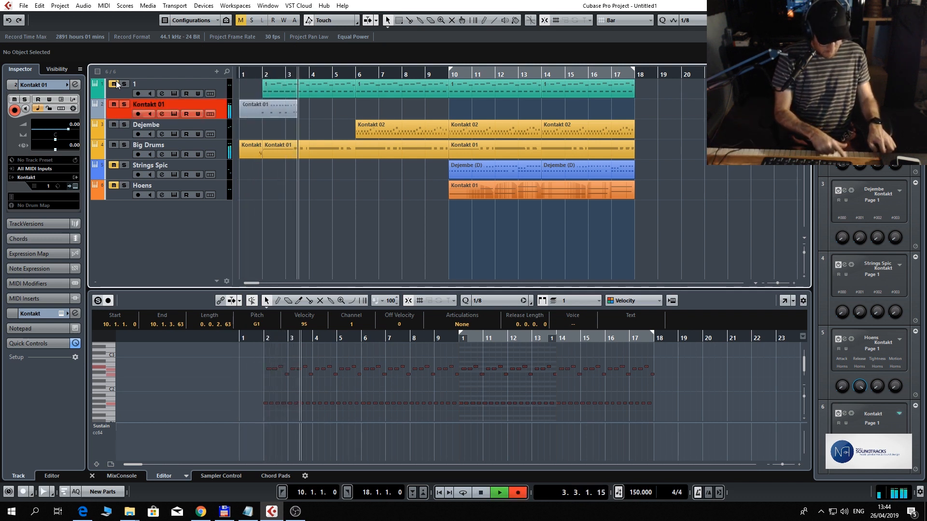
pyautogui.press('KP_0')
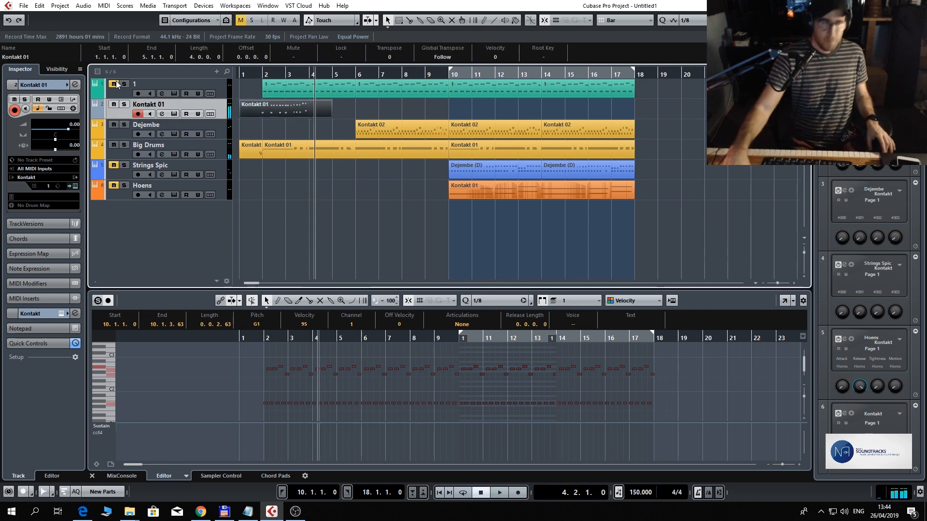
pyautogui.press('Delete')
pyautogui.press('KP_Decimal')
# - Try recording a longer Kontakt 01 take from bar 1 into bar 9, delete it and return to the start
pyautogui.press('KP_Multiply')
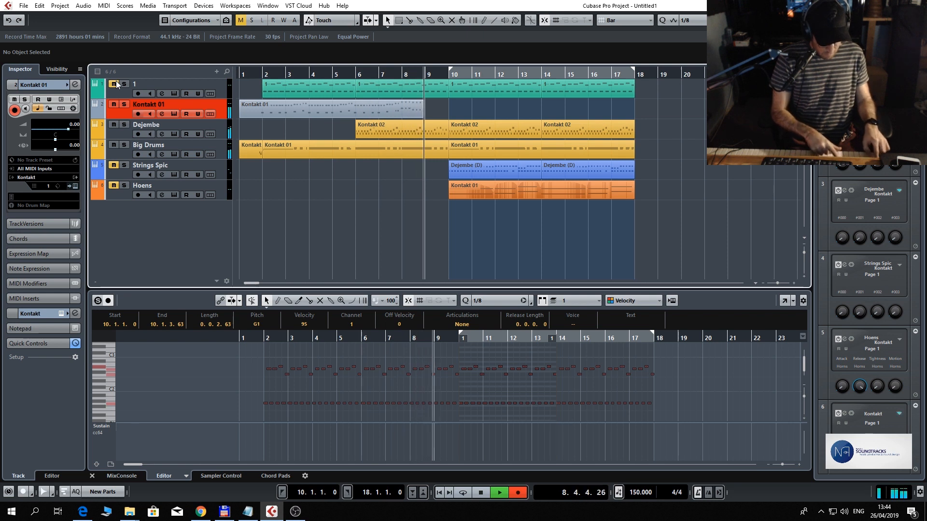
pyautogui.press('space')
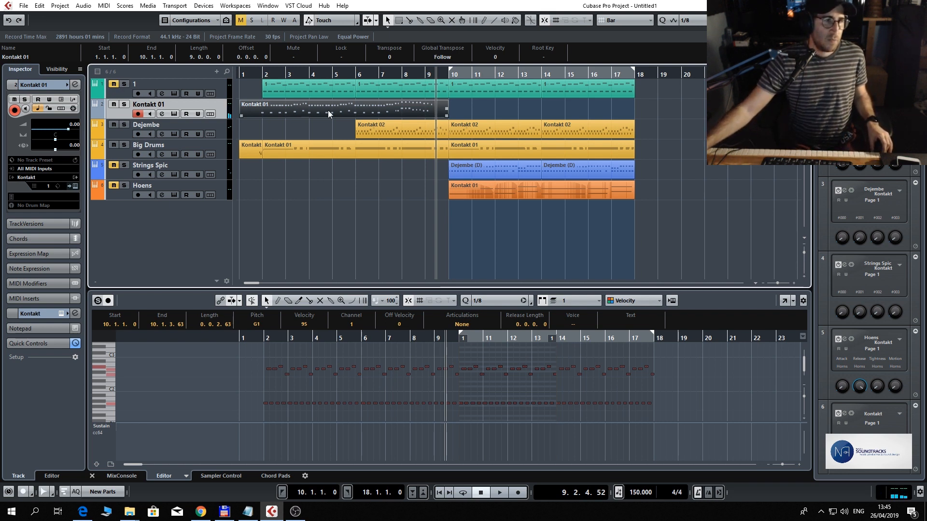
pyautogui.press('Delete')
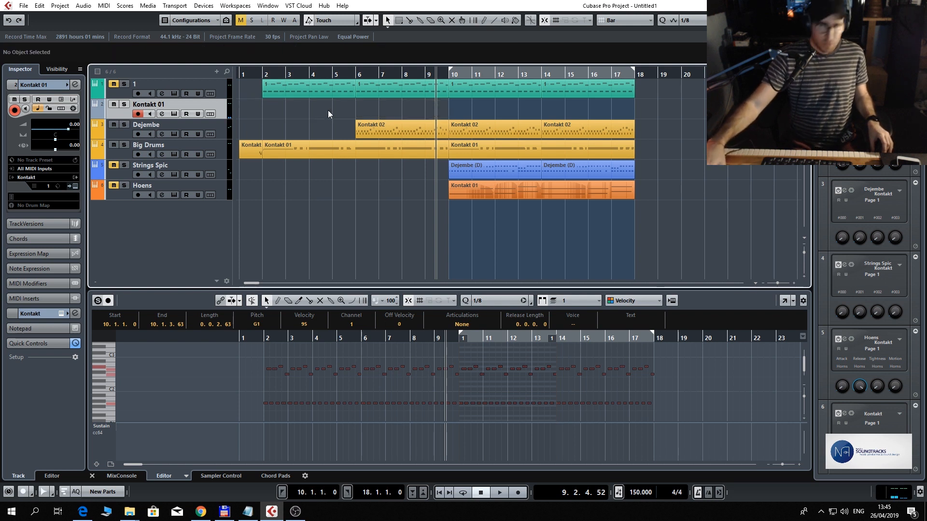
pyautogui.press('Home')
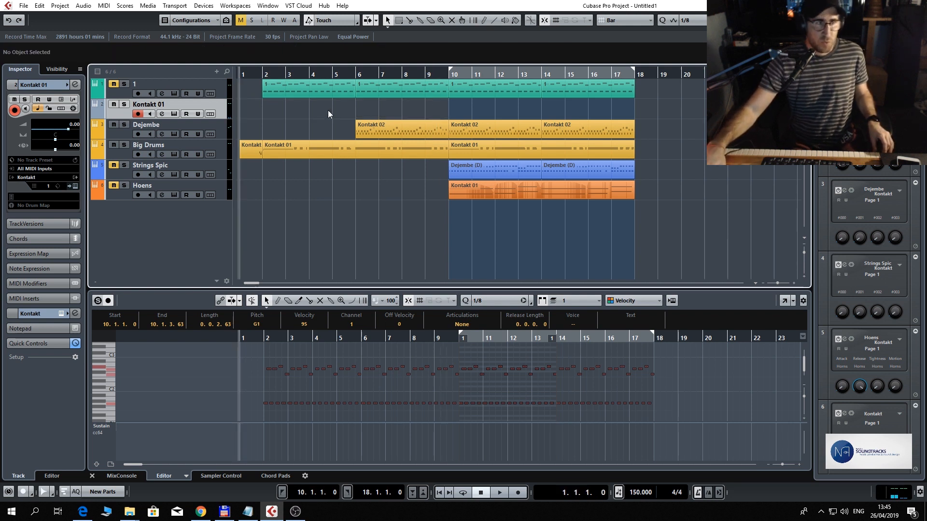
# - Try recording Kontakt 01 from bar 1 into bar 10, check the take's notes in the editor and delete the part
pyautogui.press('KP_Multiply')
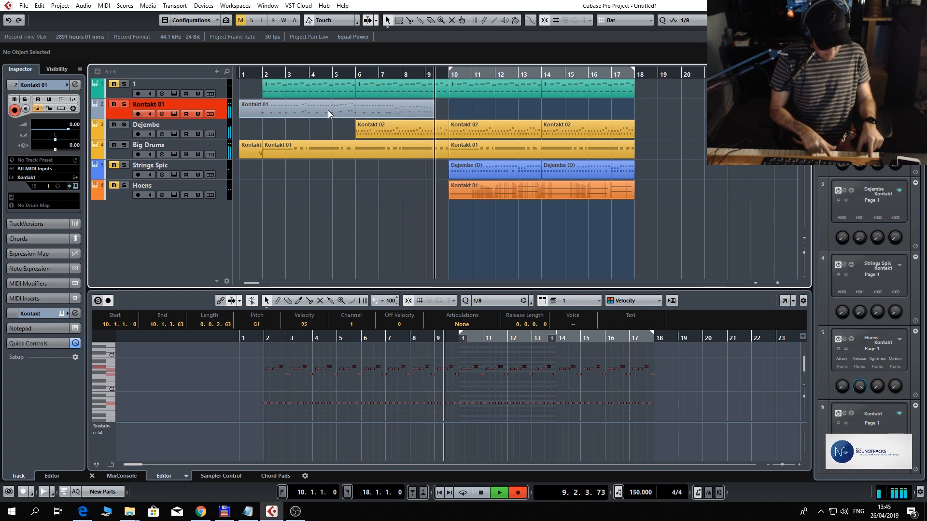
pyautogui.press('space')
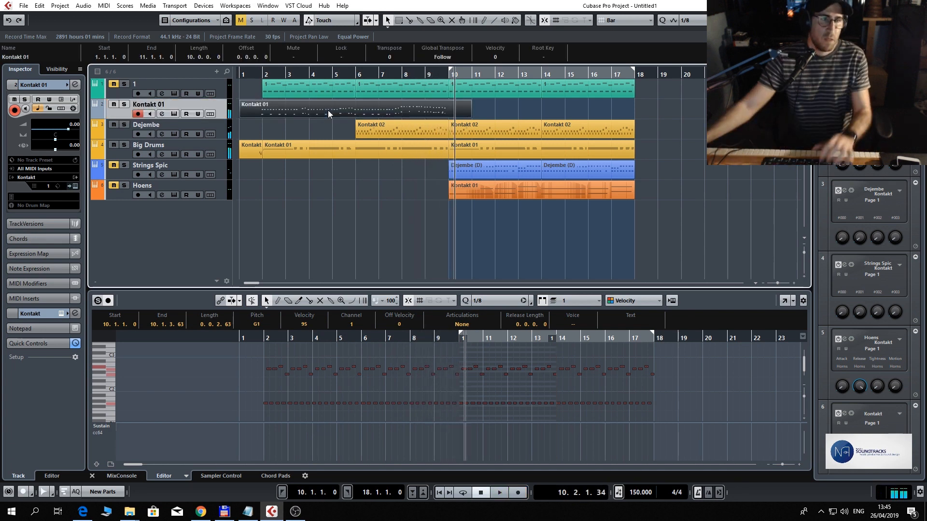
pyautogui.moveTo(195, 338); pyautogui.dragTo(238, 369)
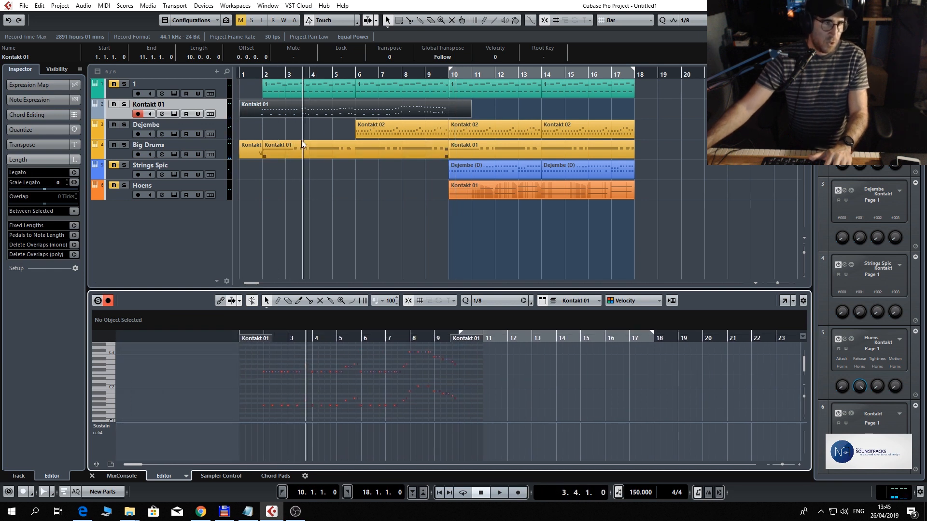
pyautogui.press('Delete')
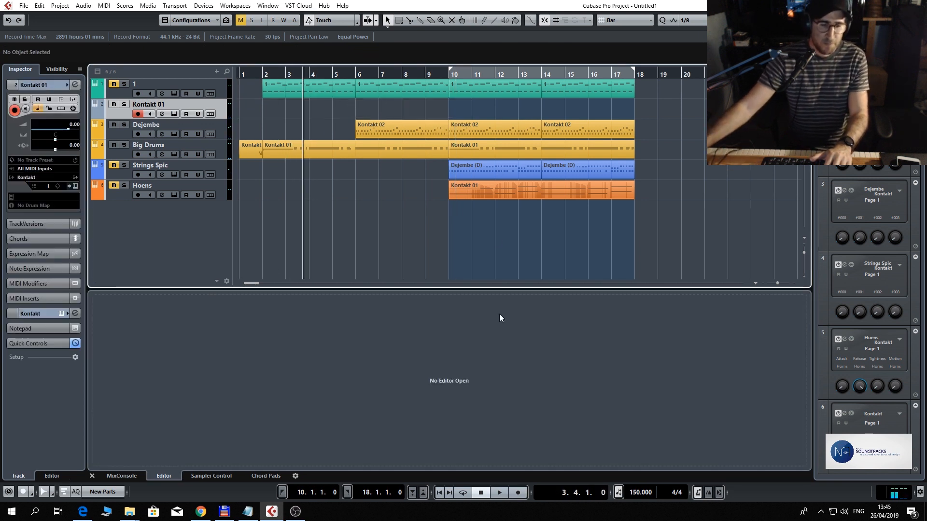
# - Set the project tempo to 120 BPM
pyautogui.doubleClick(639, 497)
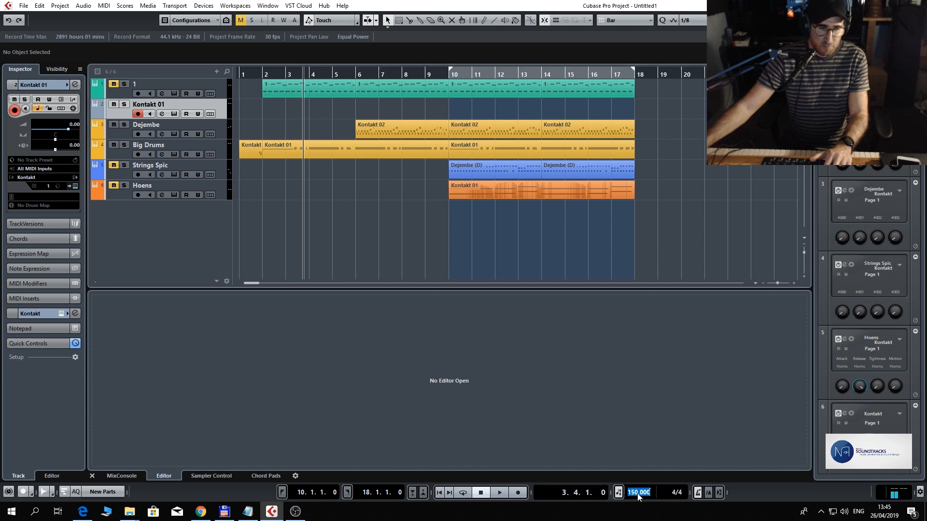
pyautogui.write('120')
pyautogui.press('Return')
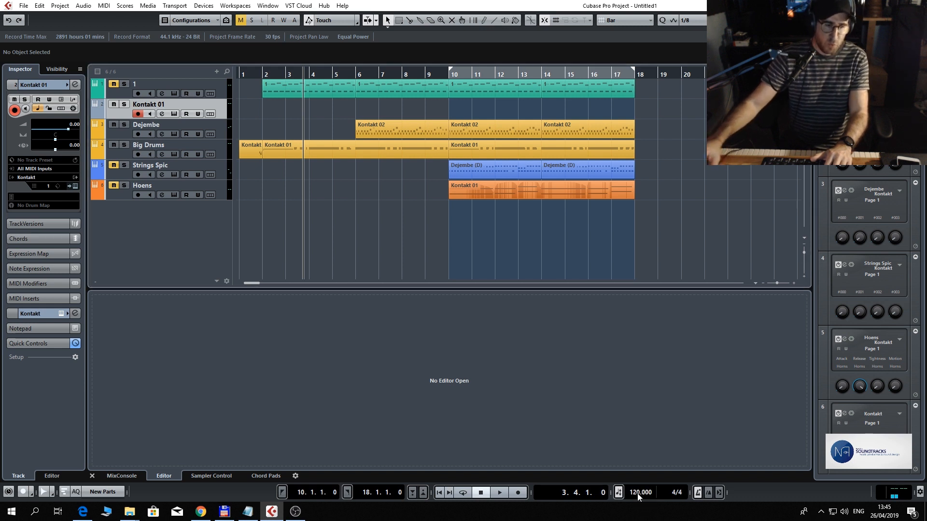
# - Record a MIDI part on the Kontakt 01 track from the project start to just past bar 10
pyautogui.press('Home')
pyautogui.press('KP_Multiply')
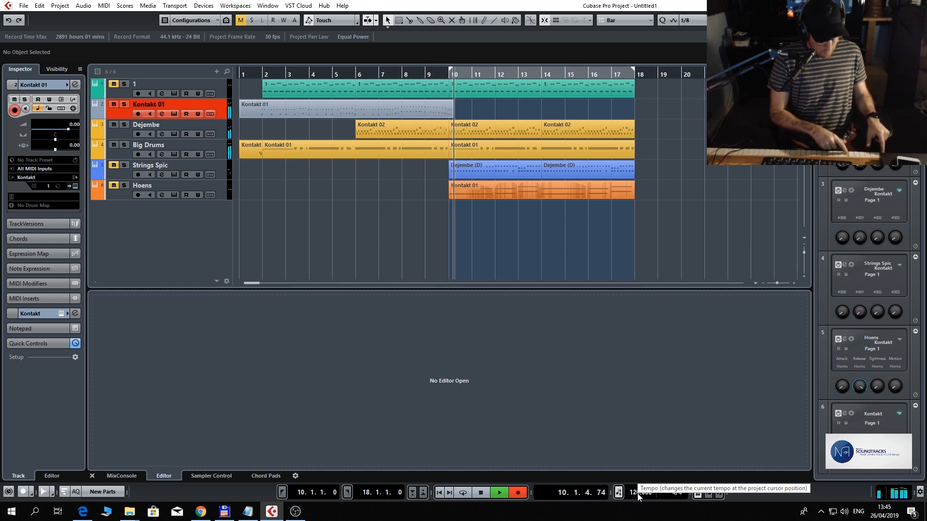
pyautogui.press('space')
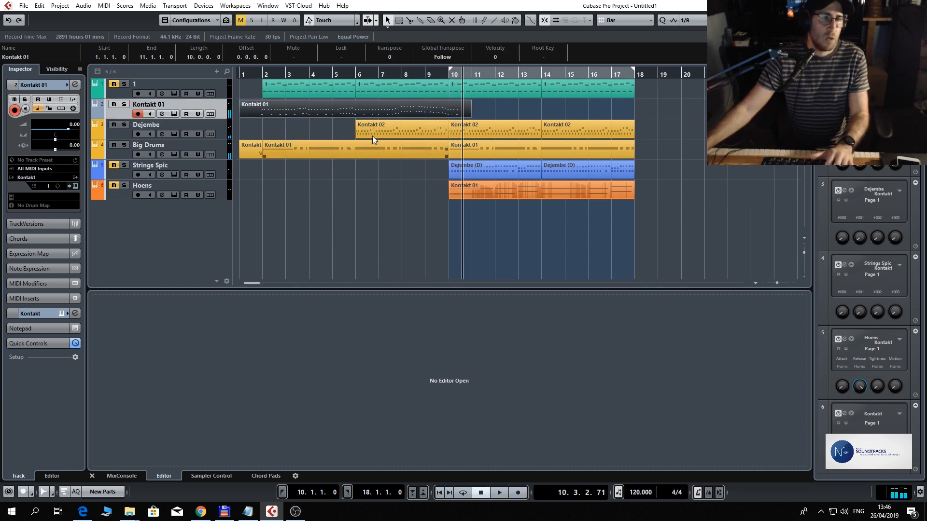
# - Open the recorded Kontakt 01 part for note editing and shift all its notes slightly later, so the first ones meet bar 2
pyautogui.doubleClick(377, 104)
pyautogui.moveTo(147, 338); pyautogui.dragTo(121, 358)
pyautogui.press('h')
pyautogui.press('h')
pyautogui.press('h')
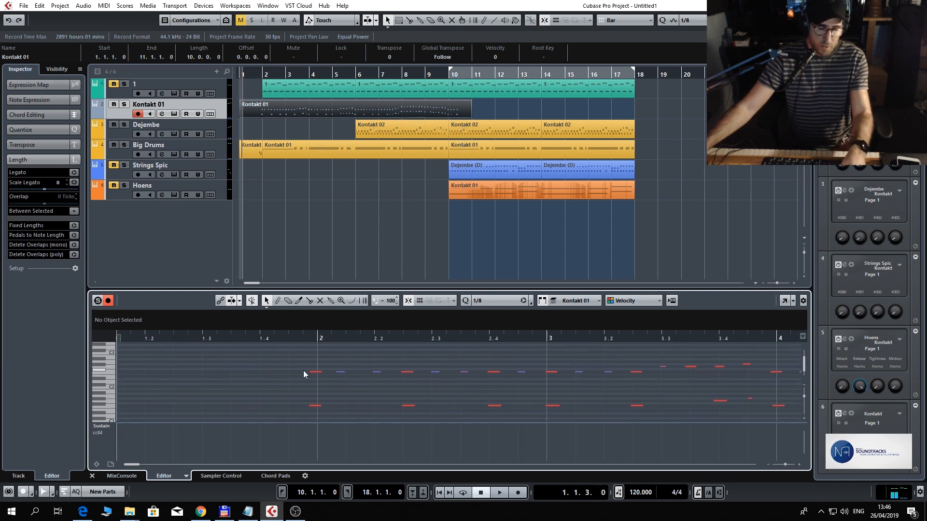
pyautogui.hotkey('ctrl', 'a')
pyautogui.moveTo(318, 376); pyautogui.dragTo(324, 376)
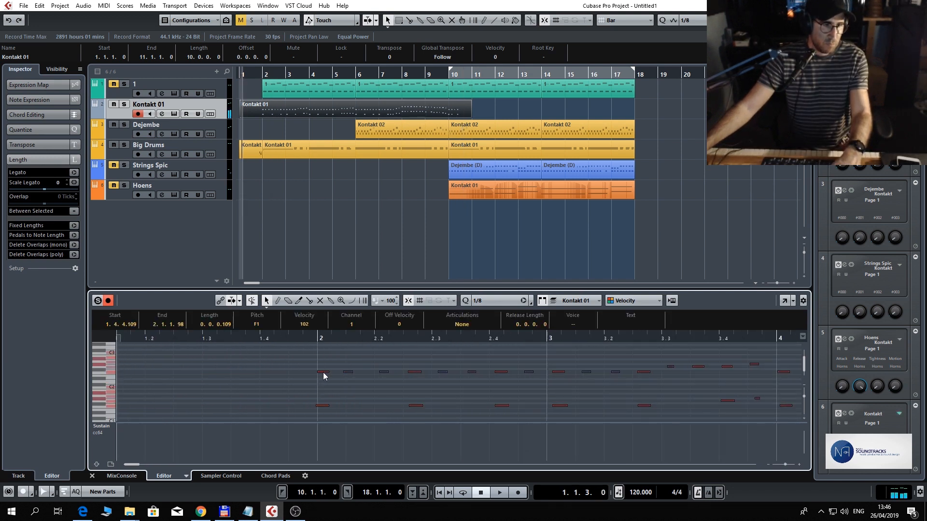
# - Try quantizing all notes of the Kontakt 01 part to 1/16, and undo it
pyautogui.click(502, 301)
pyautogui.click(505, 141)
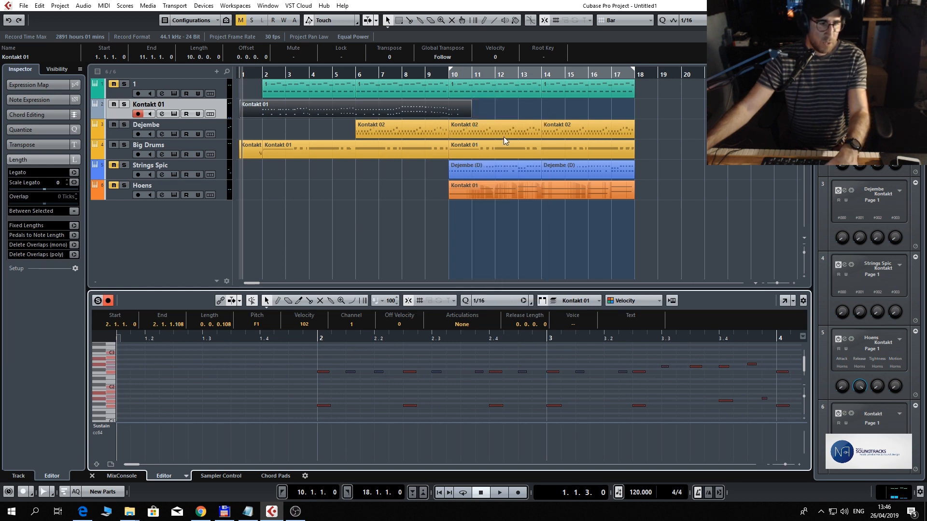
pyautogui.press('q')
pyautogui.hotkey('ctrl', 'z')
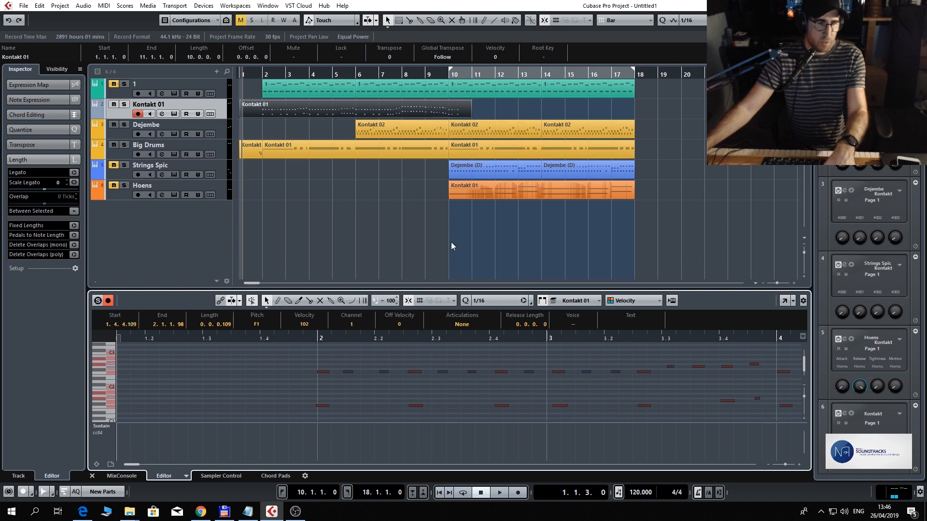
# - Try quantizing the selected notes to 1/16 Triplet, audition them from just before bar 2, and undo the quantization
pyautogui.click(500, 298)
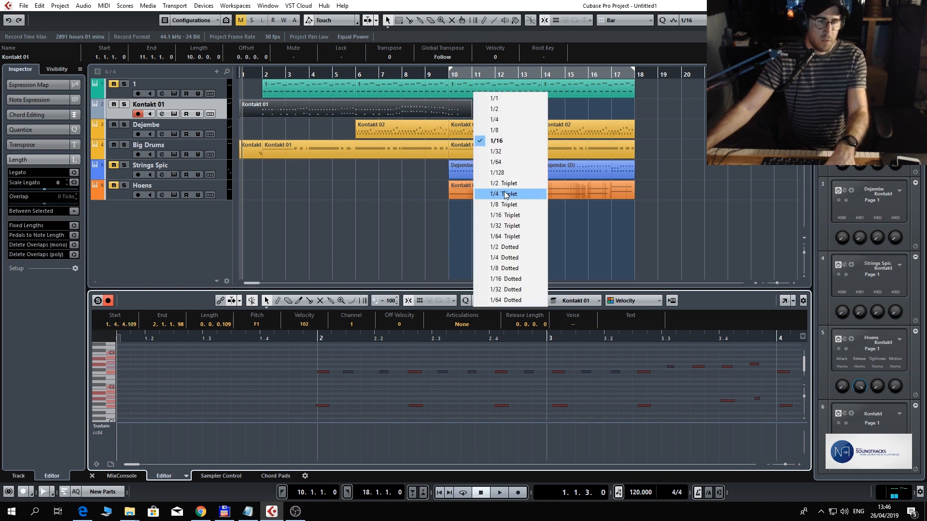
pyautogui.click(508, 213)
pyautogui.press('q')
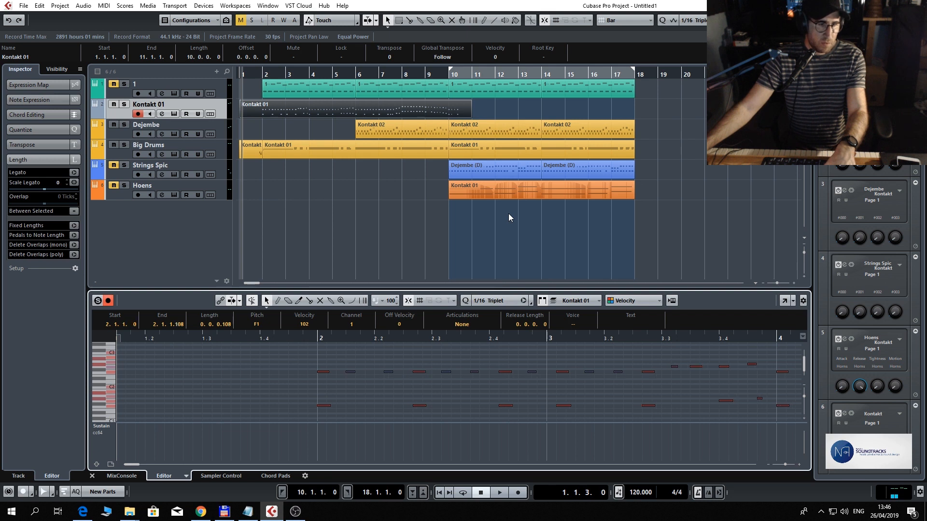
pyautogui.click(301, 337)
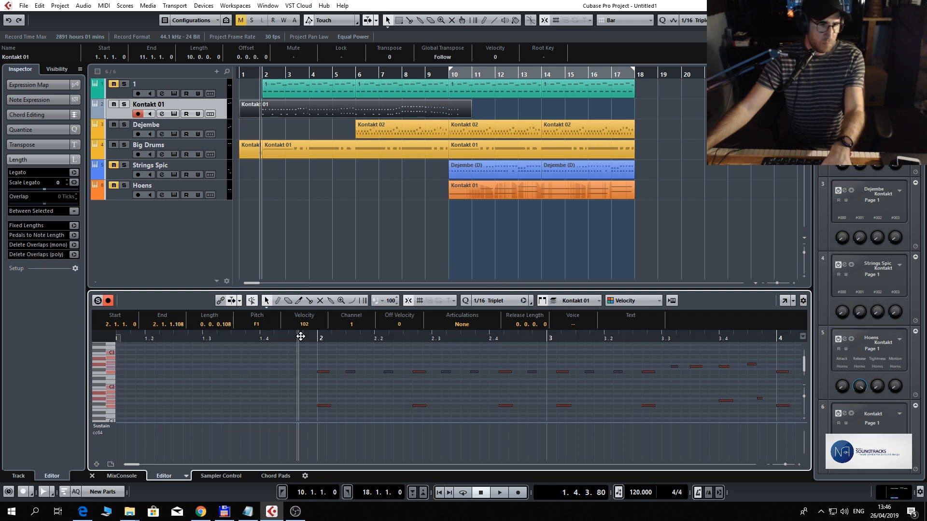
pyautogui.press('space')
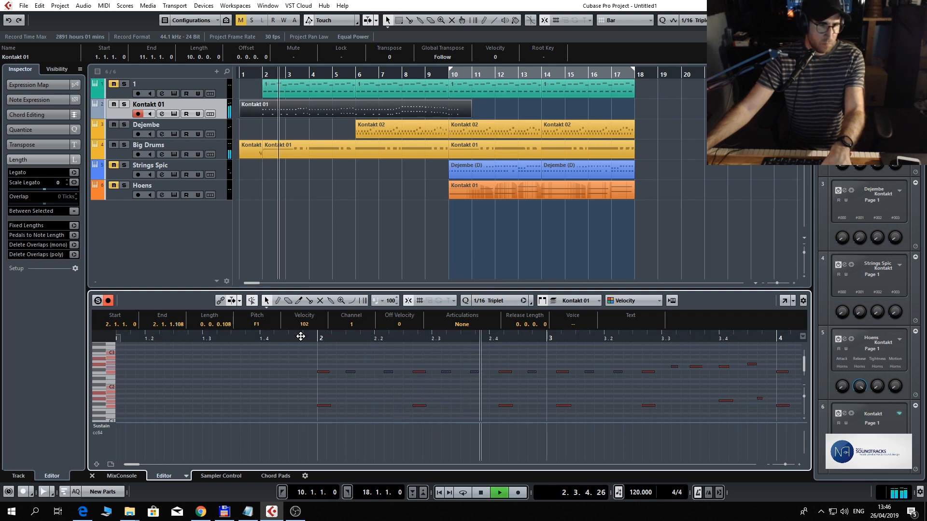
pyautogui.press('space')
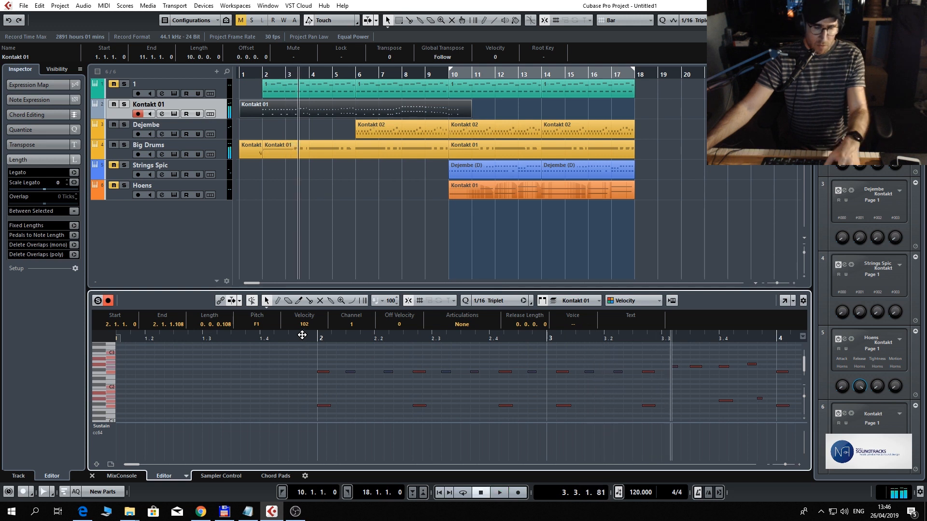
pyautogui.hotkey('ctrl', 'z')
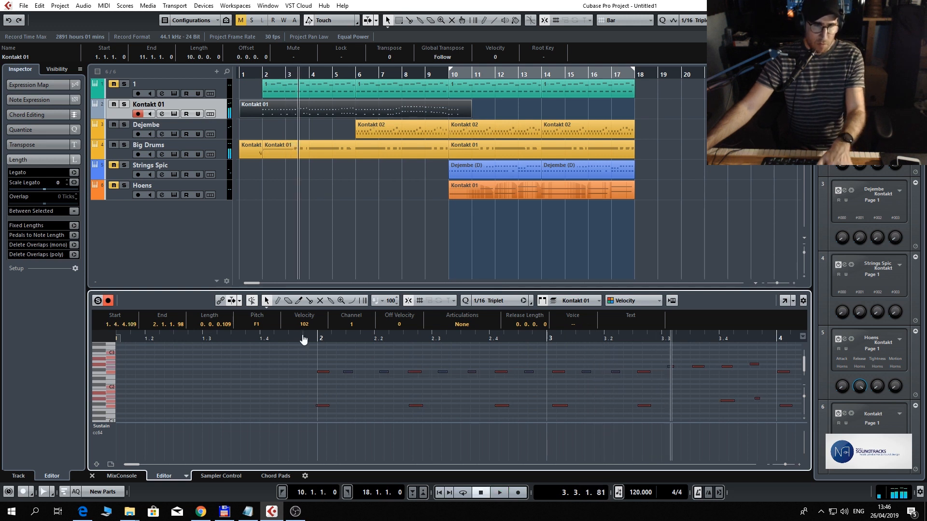
# - Quantize all selected notes of the Kontakt 01 part to 1/8
pyautogui.click(497, 305)
pyautogui.click(497, 131)
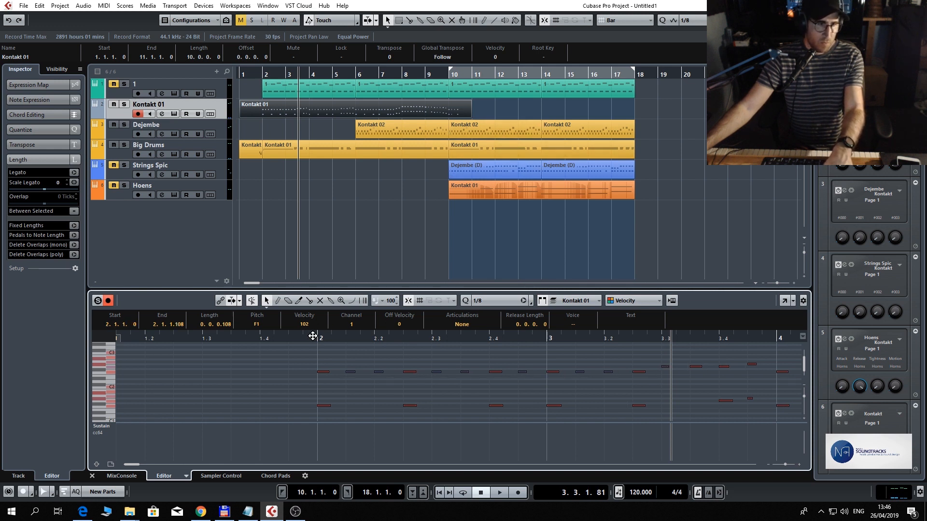
pyautogui.press('q')
# - Play the quantized part from just before bar 2 to just past bar 10 to check its timing
pyautogui.click(279, 339)
pyautogui.press('space')
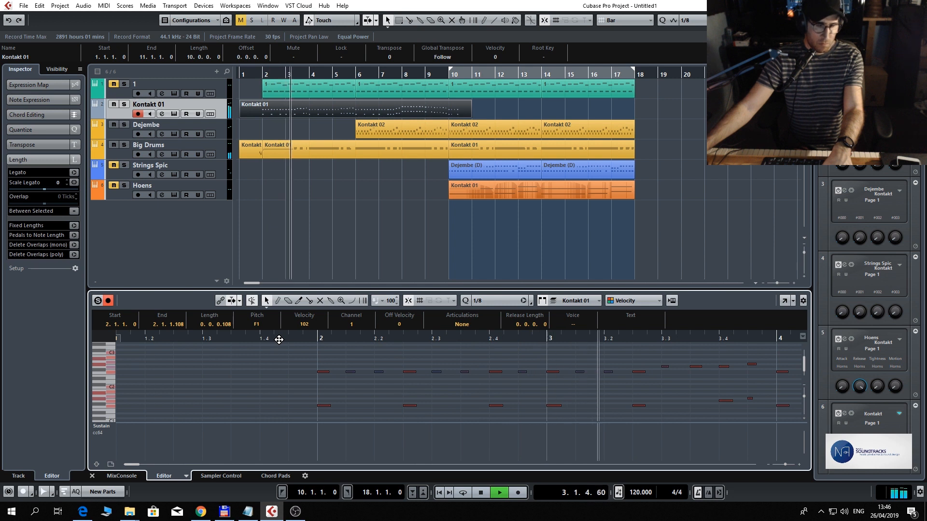
pyautogui.press('g')
pyautogui.press('g')
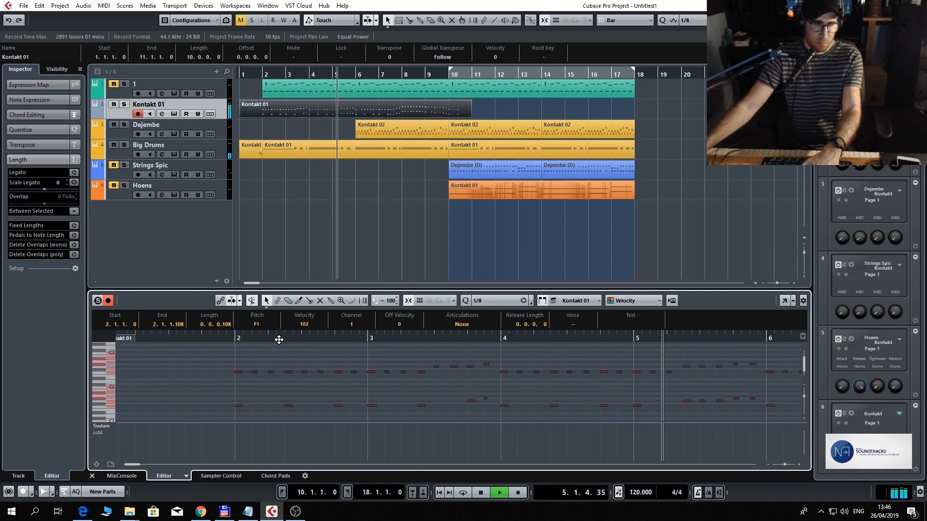
pyautogui.press('g')
pyautogui.press('g')
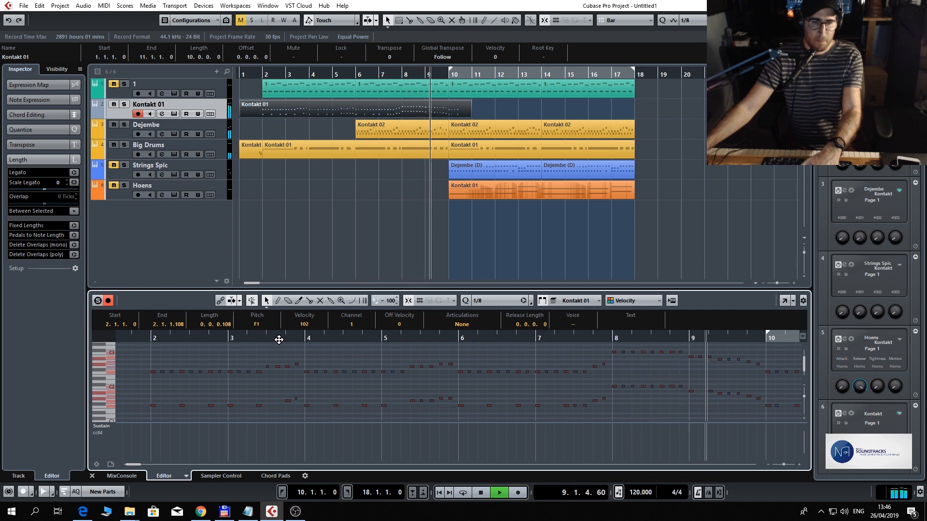
pyautogui.press('space')
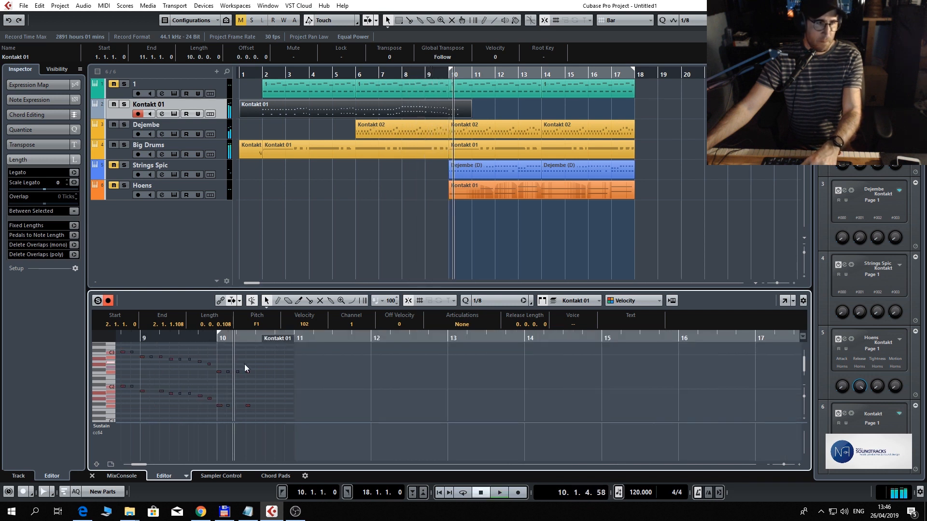
# - Delete the extra notes from bar 10 onward and trim the Kontakt 01 part to run from bar 2 to bar 10
pyautogui.moveTo(269, 363); pyautogui.dragTo(216, 415)
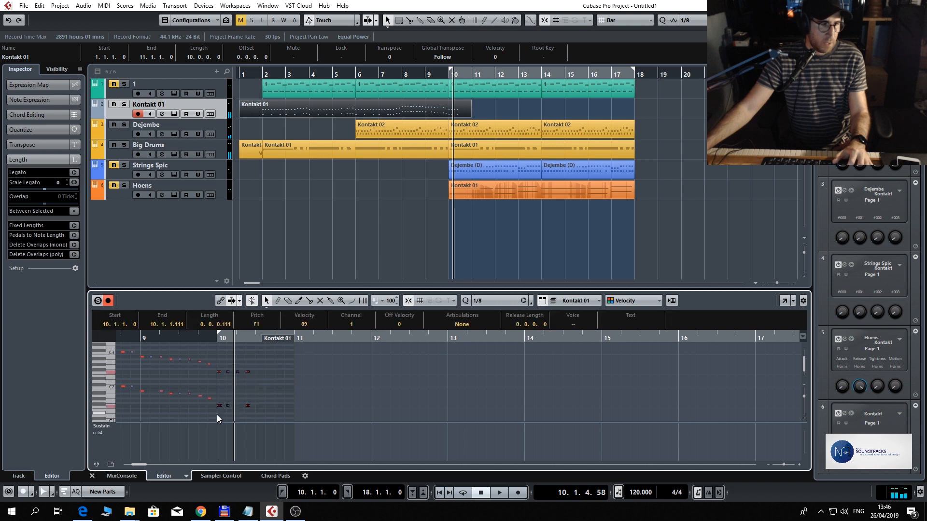
pyautogui.press('Delete')
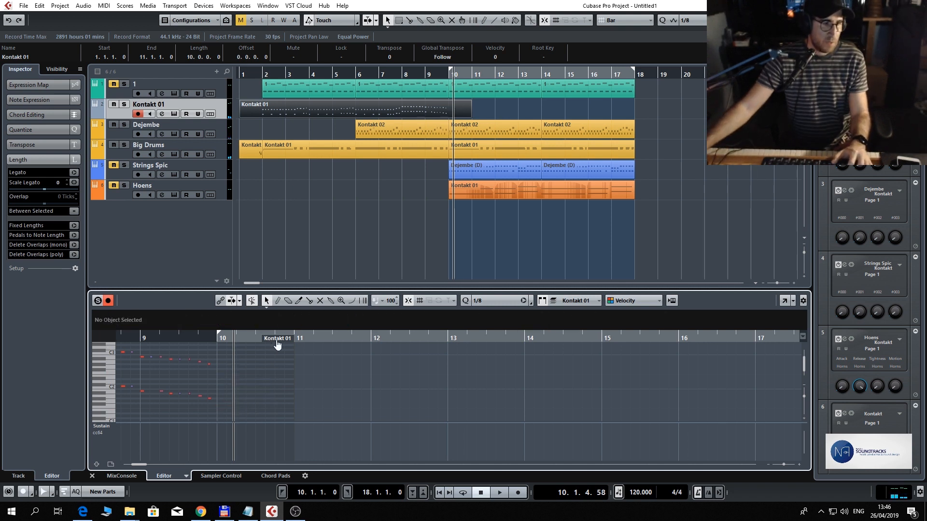
pyautogui.moveTo(278, 343); pyautogui.dragTo(193, 346)
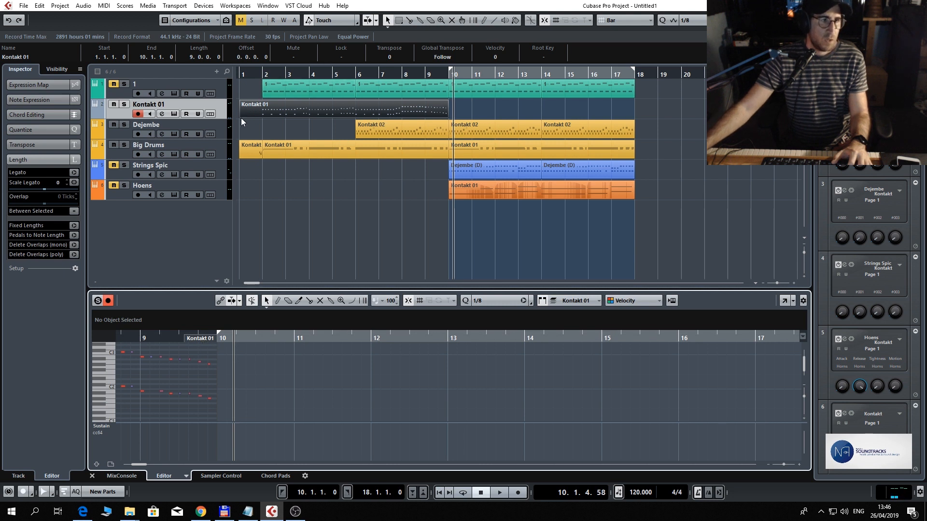
pyautogui.moveTo(241, 117); pyautogui.dragTo(263, 117)
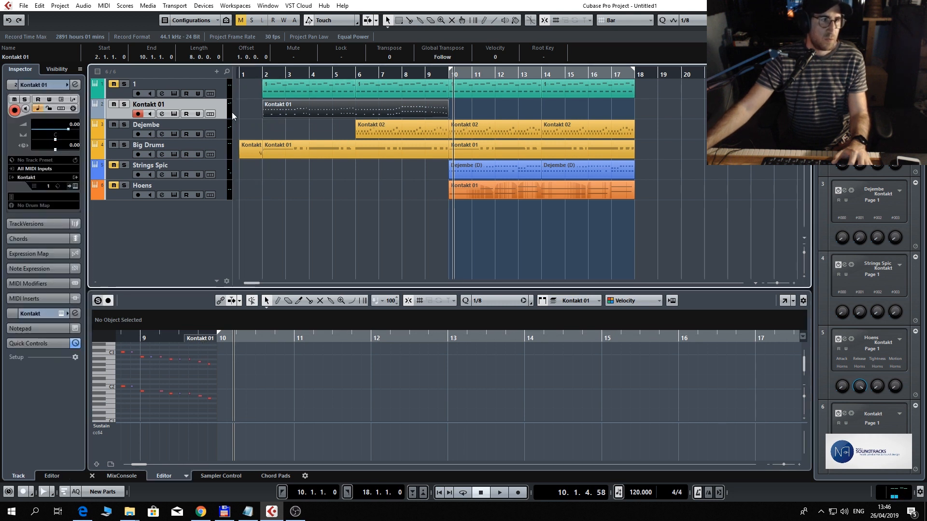
# - Set the project tempo to 150 and start playback from the project start
pyautogui.doubleClick(641, 493)
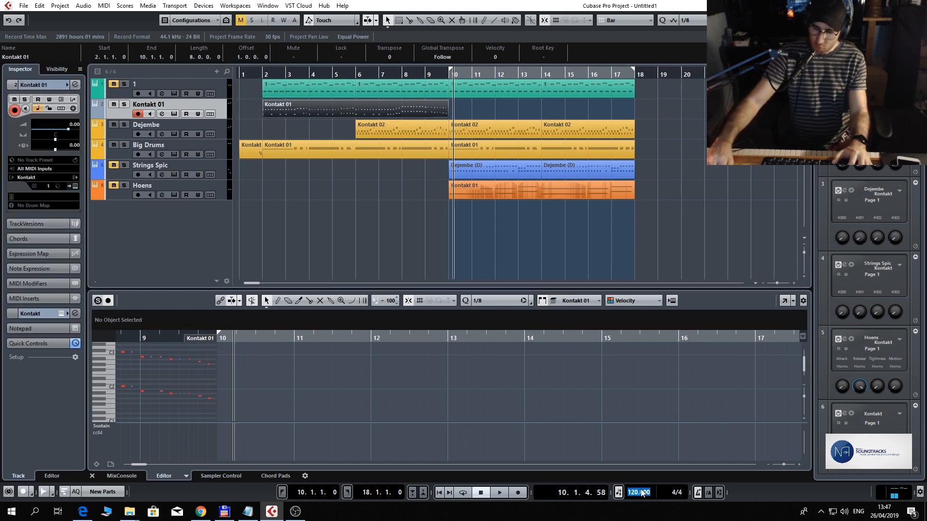
pyautogui.write('150')
pyautogui.press('Return')
pyautogui.press('Home')
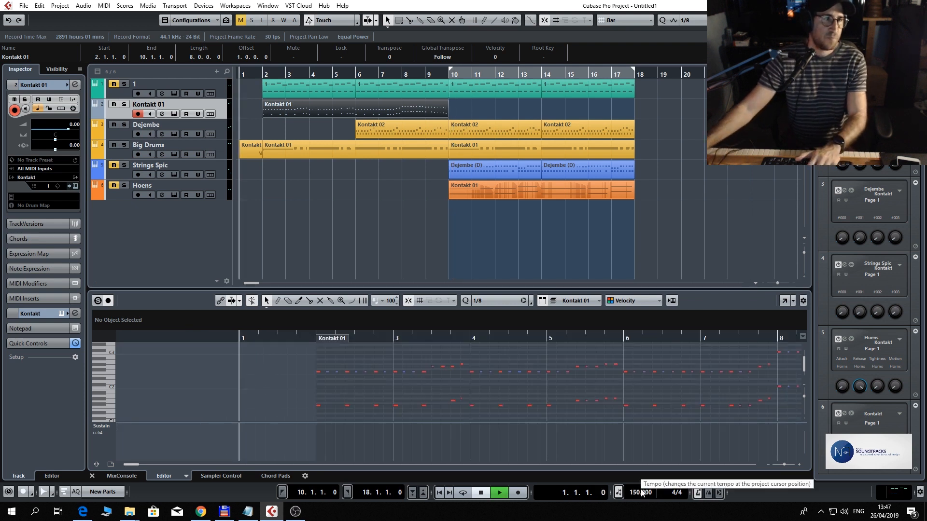
pyautogui.press('space')
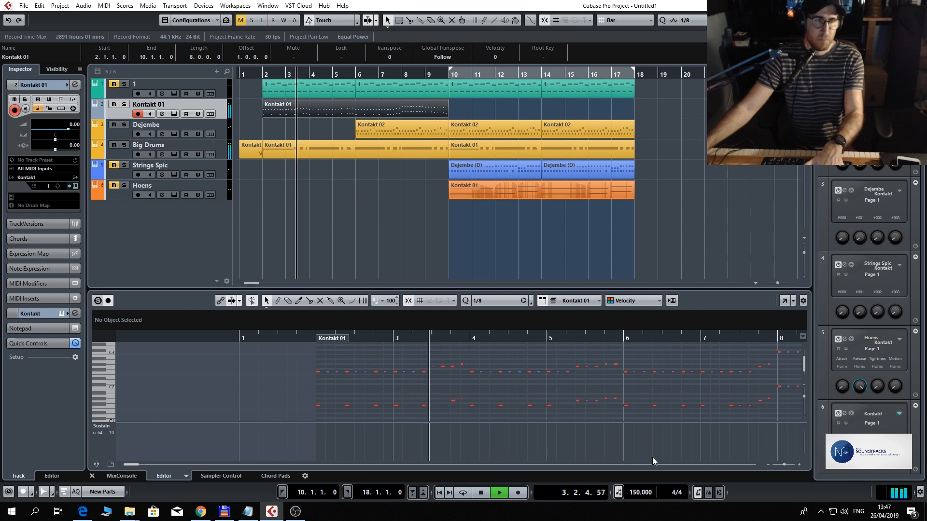
# - Duplicate the Kontakt 01 part so the copy starts at bar 10, and set the Dejembe channel's volume to -1.53
pyautogui.hotkey('ctrl', 'd')
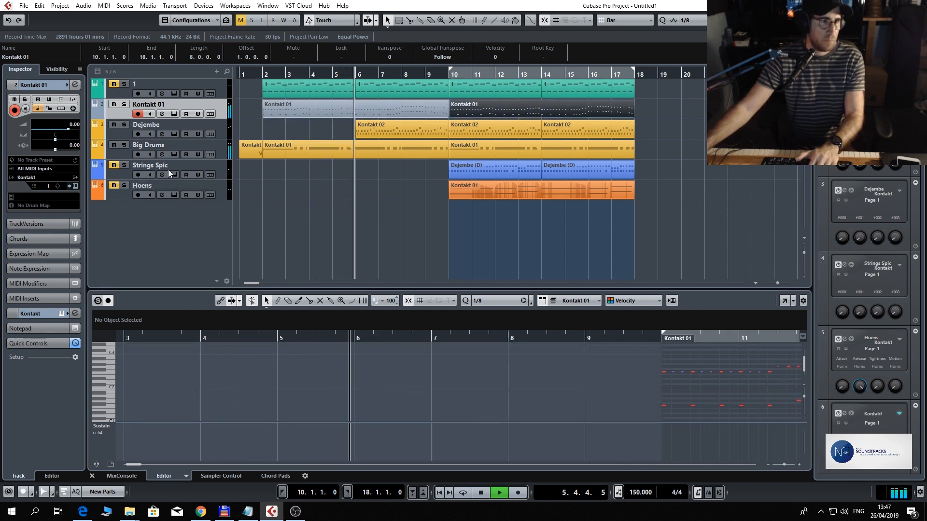
pyautogui.click(162, 134)
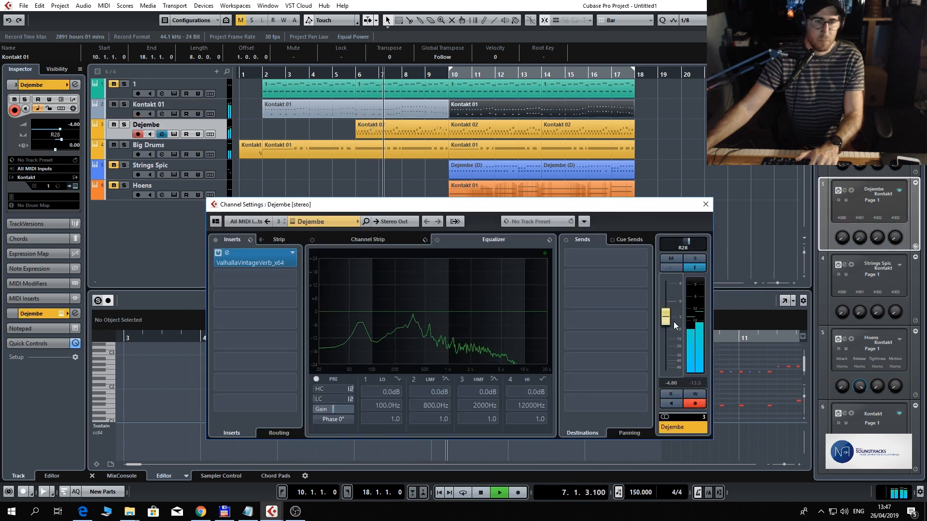
pyautogui.moveTo(670, 313); pyautogui.dragTo(670, 312)
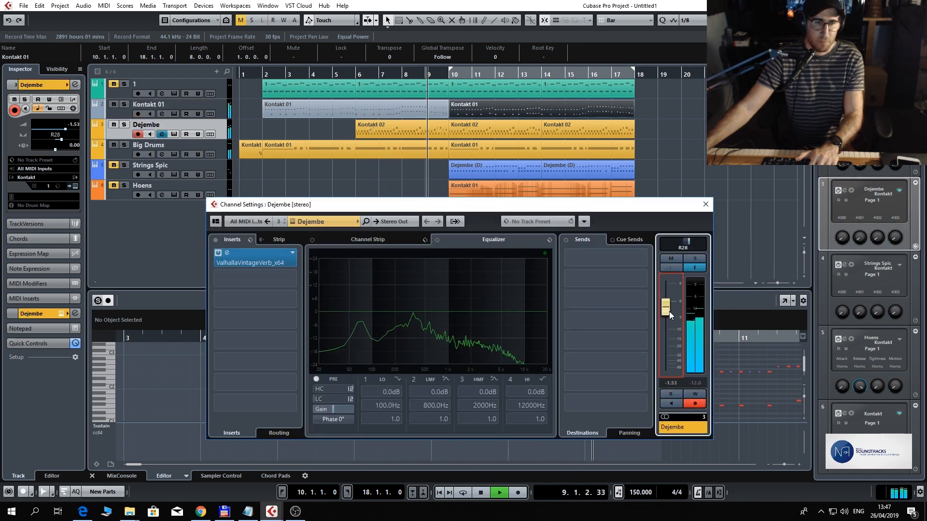
pyautogui.click(705, 204)
pyautogui.press('space')
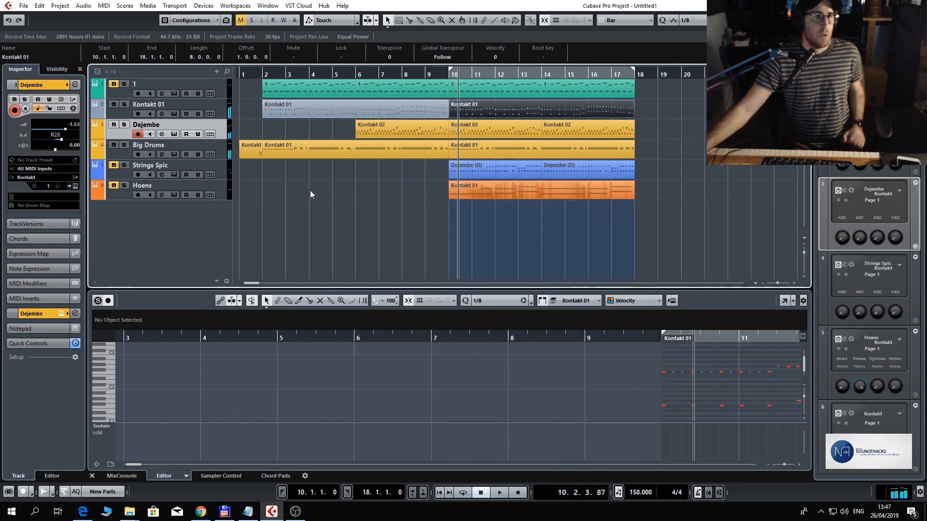
# - Add an instrument track below track 1 using the 64-bit NI Kontakt 6 instrument with Stereo Out routing
pyautogui.click(224, 87)
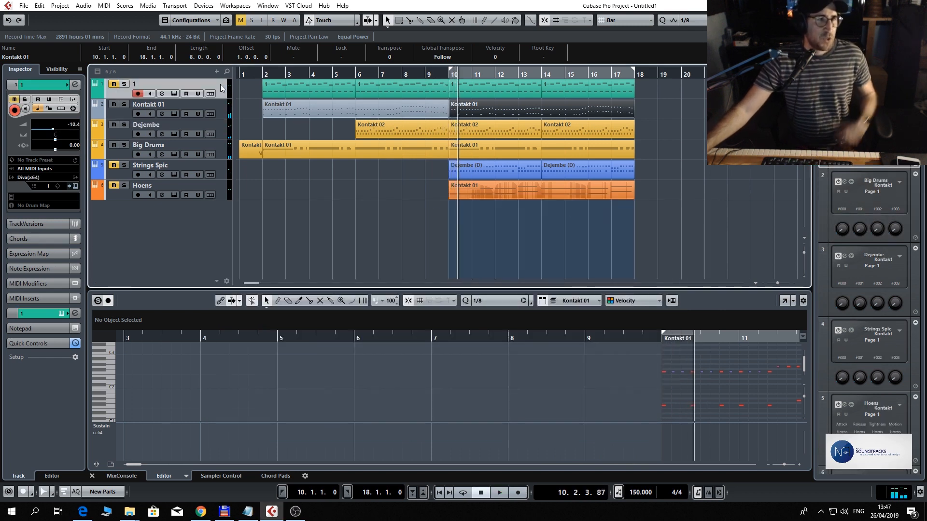
pyautogui.rightClick(220, 84)
pyautogui.moveTo(268, 90)
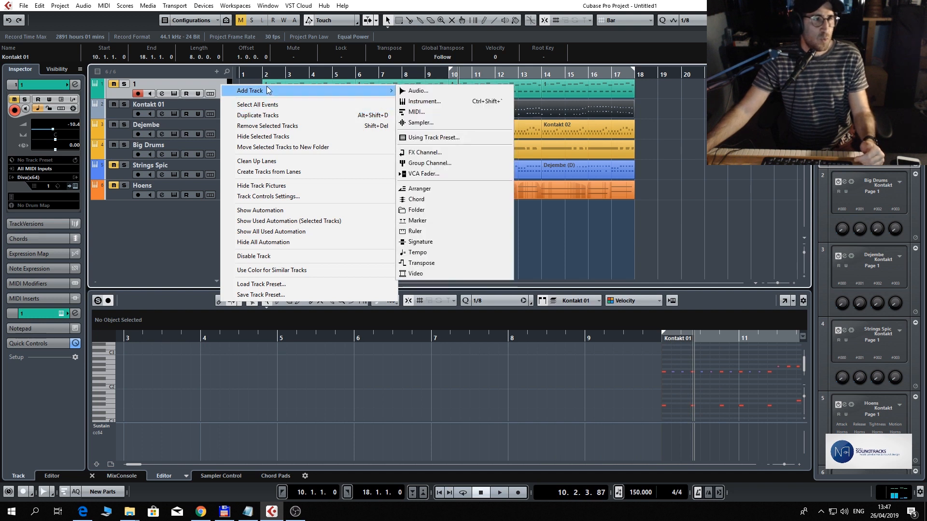
pyautogui.click(446, 105)
pyautogui.click(423, 270)
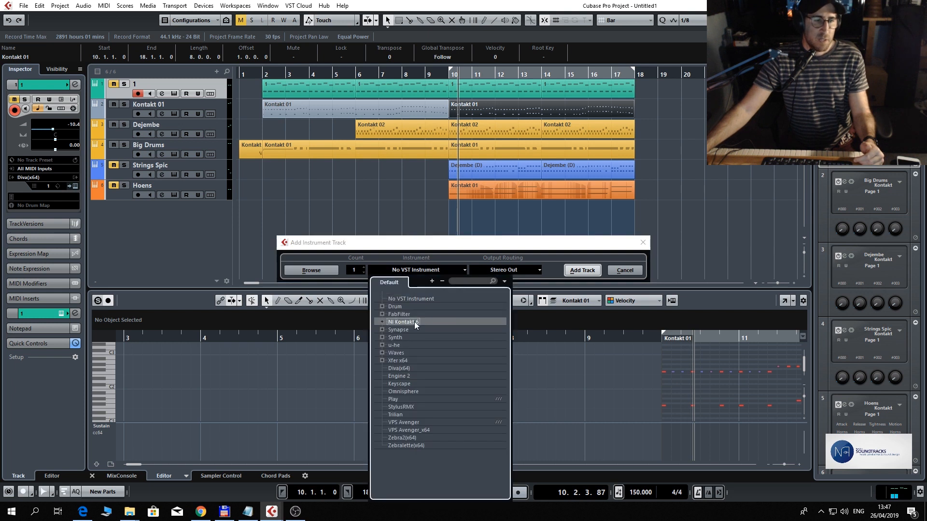
pyautogui.click(578, 276)
pyautogui.click(449, 271)
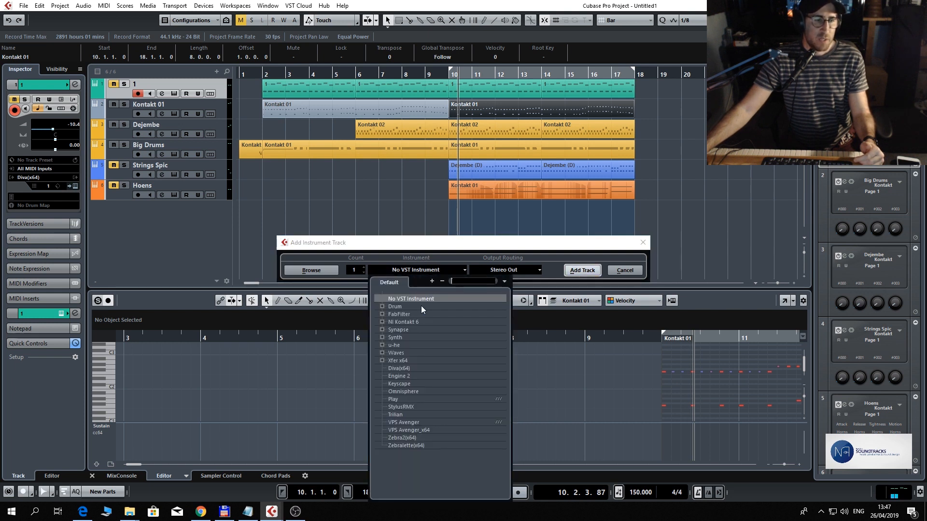
pyautogui.click(416, 323)
pyautogui.click(411, 331)
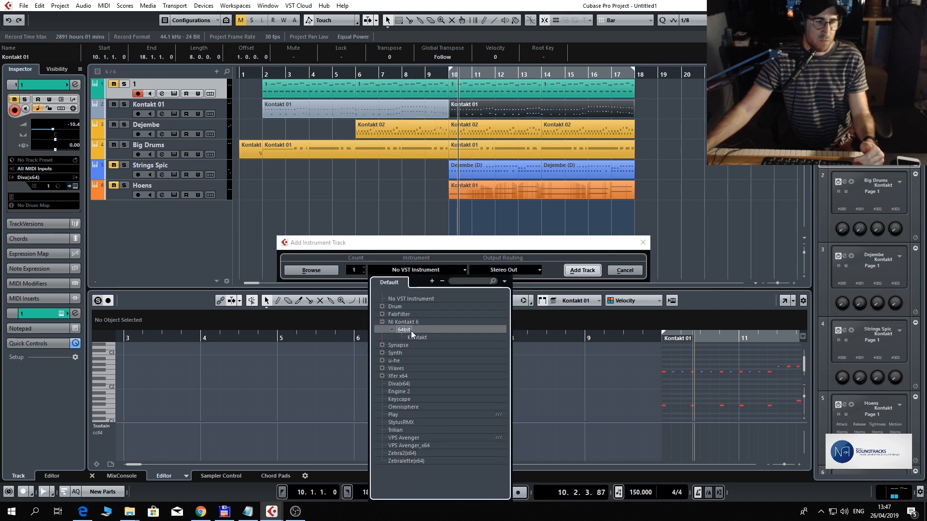
pyautogui.click(417, 337)
pyautogui.click(599, 270)
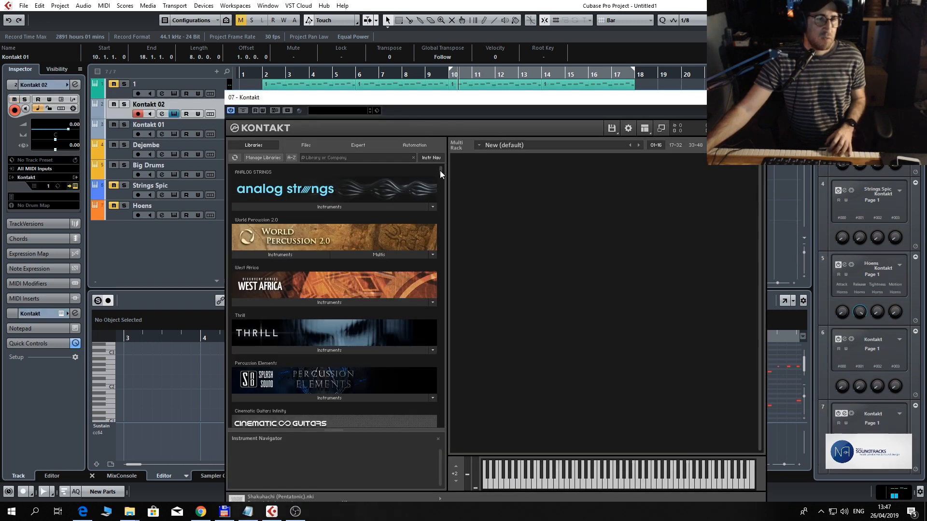
# - Load PULSE_DESIGNER_BM_01.nki from the RHYTHMS folder of the Evolution Dragon v1.1 library into the Kontakt 02 instrument
pyautogui.moveTo(439, 170); pyautogui.dragTo(448, 415)
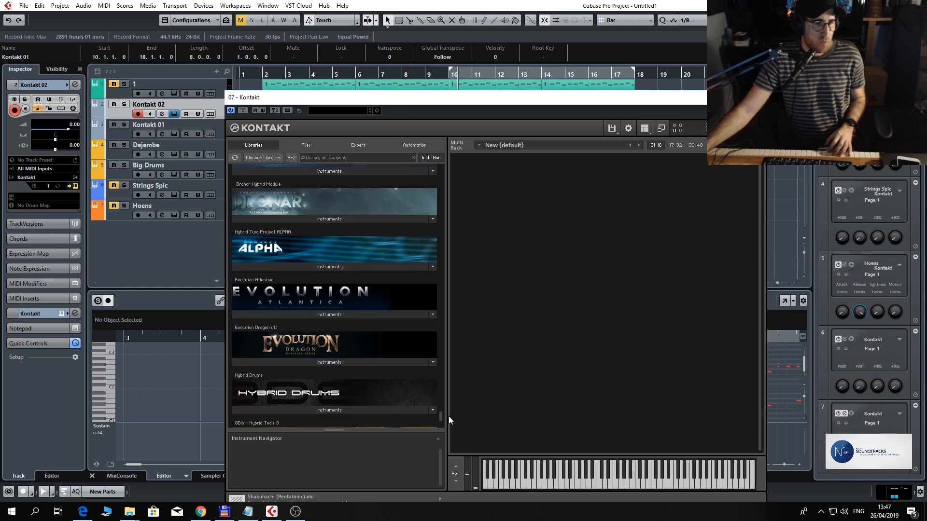
pyautogui.click(422, 365)
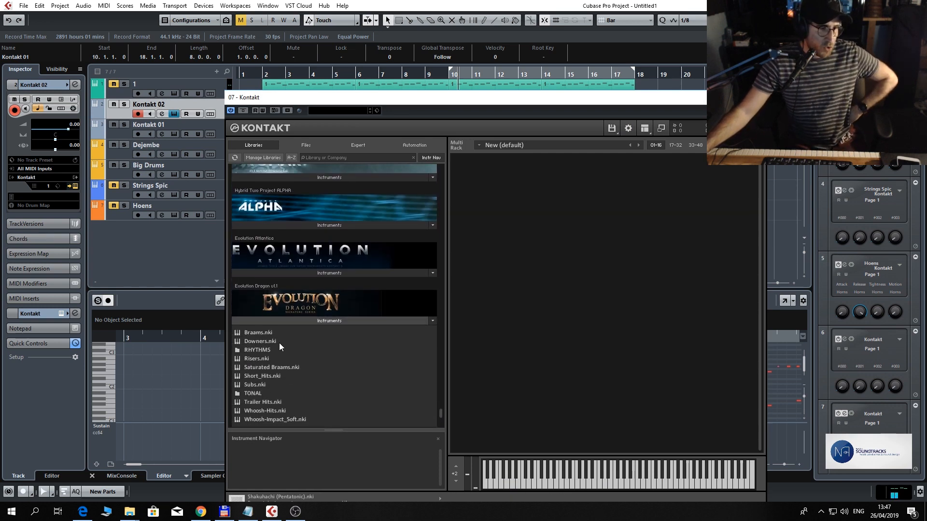
pyautogui.click(258, 351)
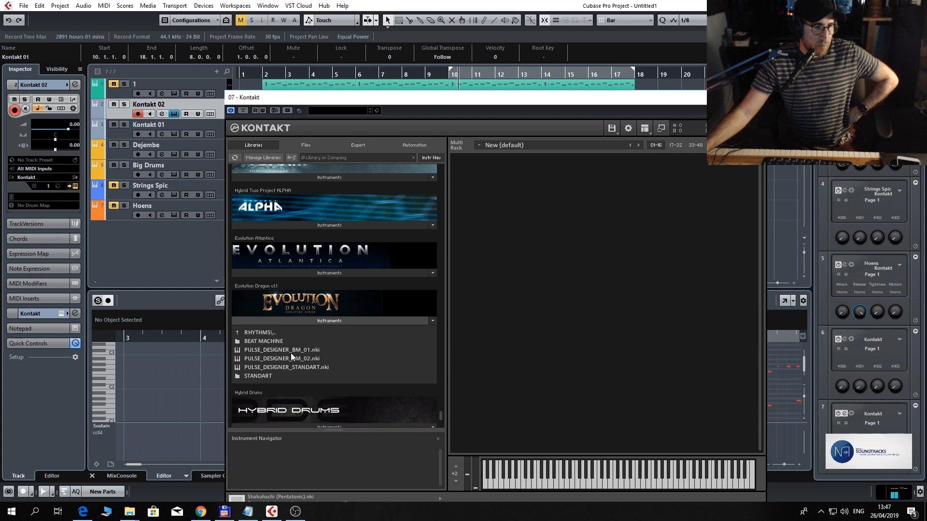
pyautogui.click(291, 353)
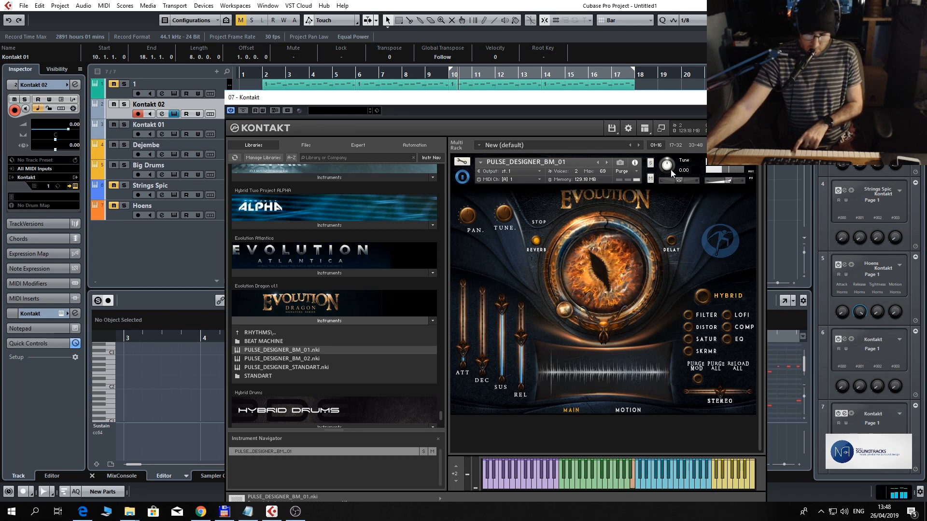
# - Audition PULSE_DESIGNER_BM_02 and PULSE_DESIGNER_STANDART in place of the loaded instrument and return to PULSE_DESIGNER_BM_01
pyautogui.click(606, 165)
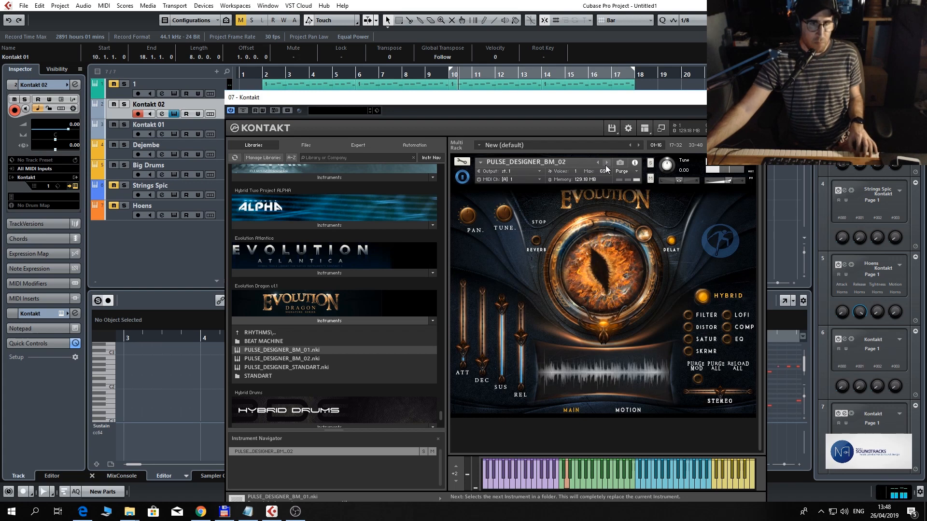
pyautogui.click(606, 164)
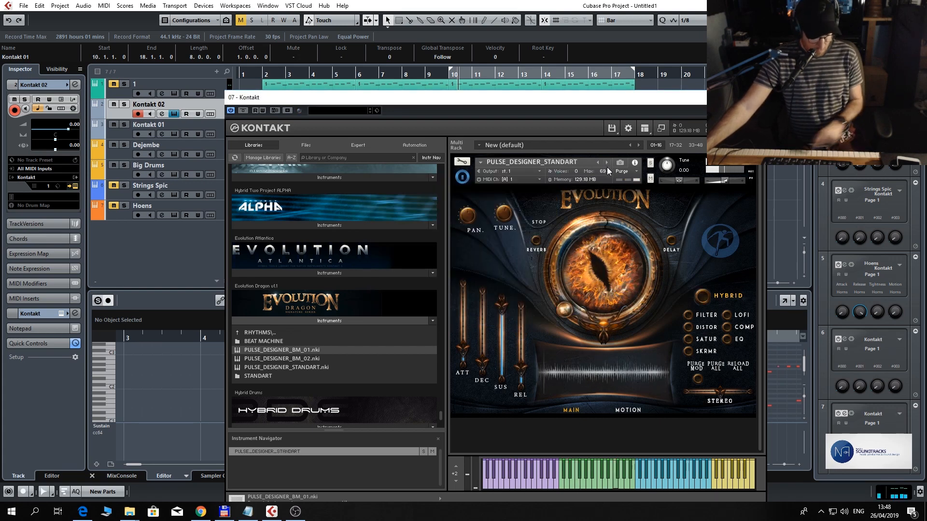
pyautogui.click(608, 162)
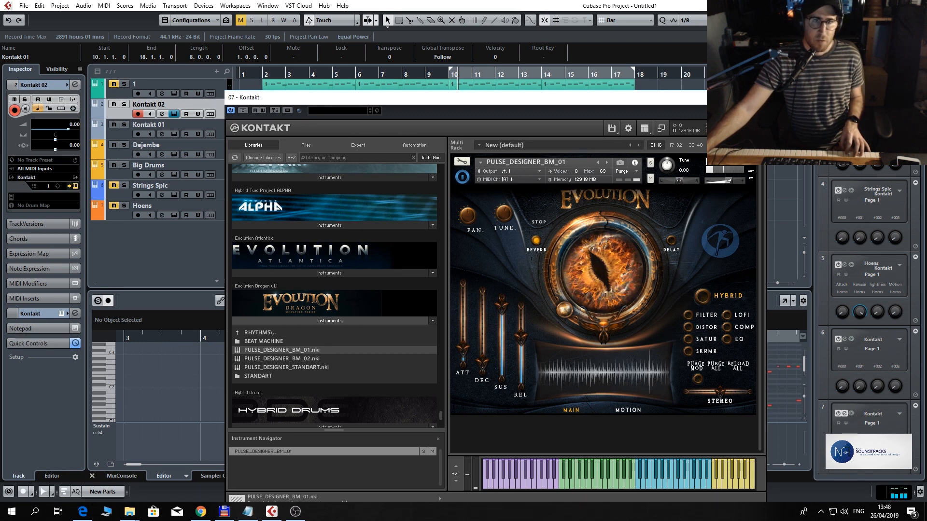
# - Play the arrangement from the project start for about two bars to try the pulse instrument against it
pyautogui.click(174, 114)
pyautogui.press('.')
pyautogui.press('space')
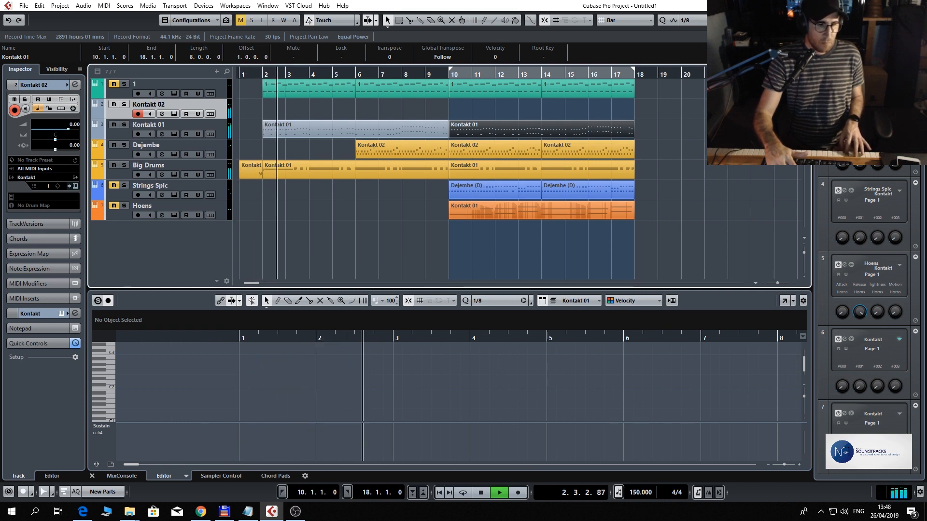
pyautogui.press('space')
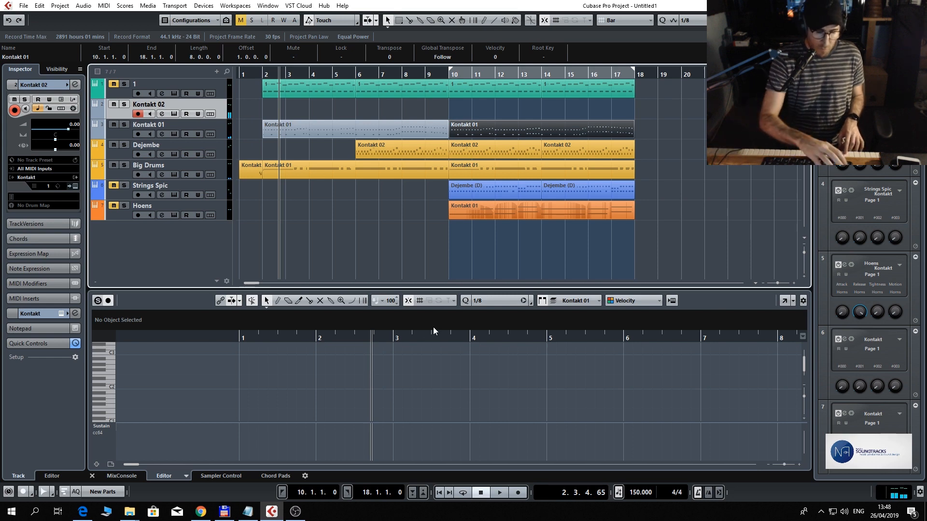
# - Set the tuning of the PULSE_DESIGNER_BM_01 instrument to 1.00 in Kontakt
pyautogui.press('e')
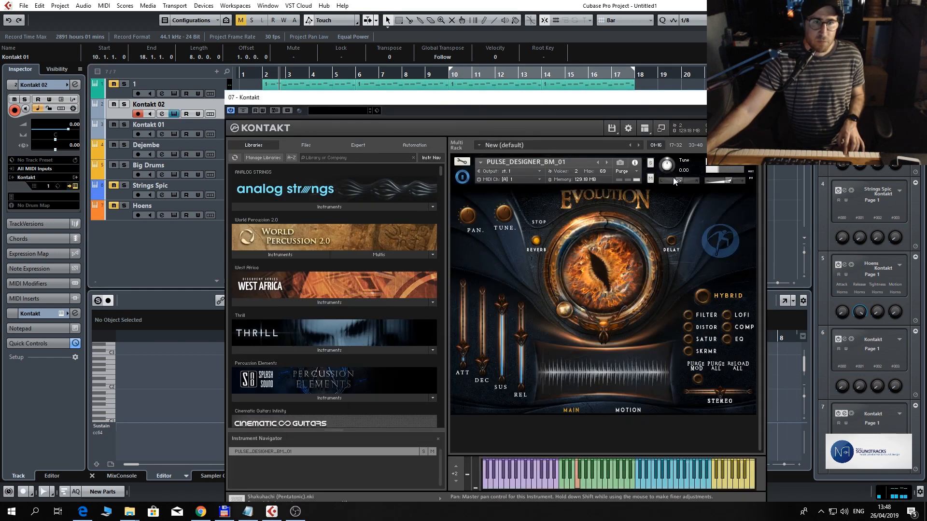
pyautogui.scroll(1, 669, 169)
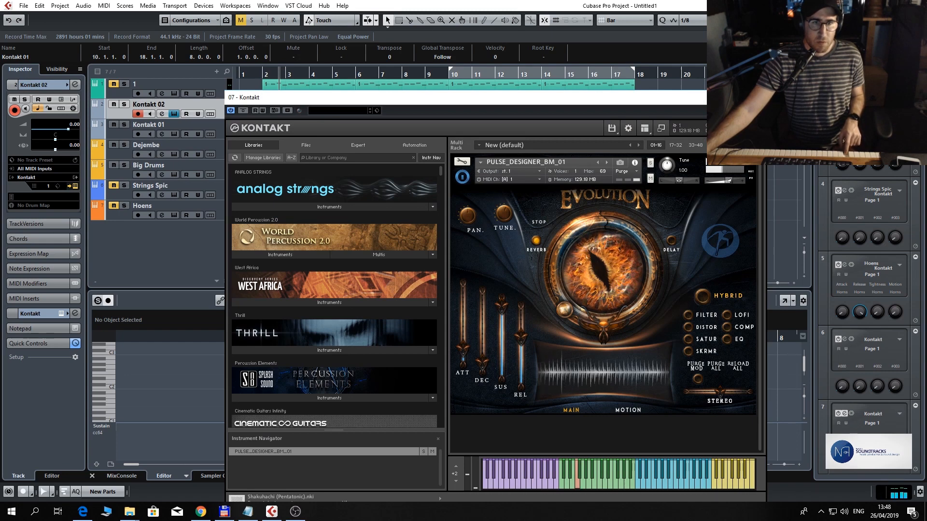
pyautogui.click(755, 98)
# - Record sustained pulse notes on the Kontakt 02 track from the project start until just past bar 10
pyautogui.press('.')
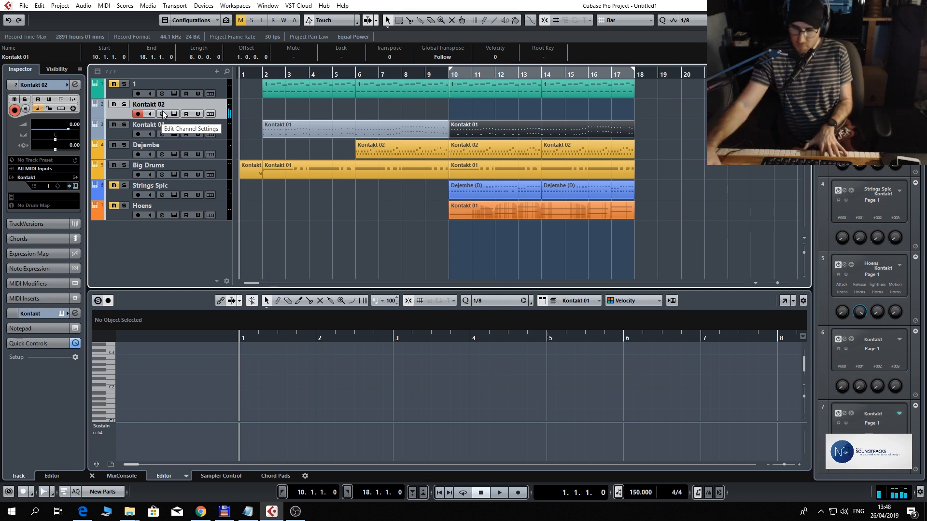
pyautogui.press('KP_Multiply')
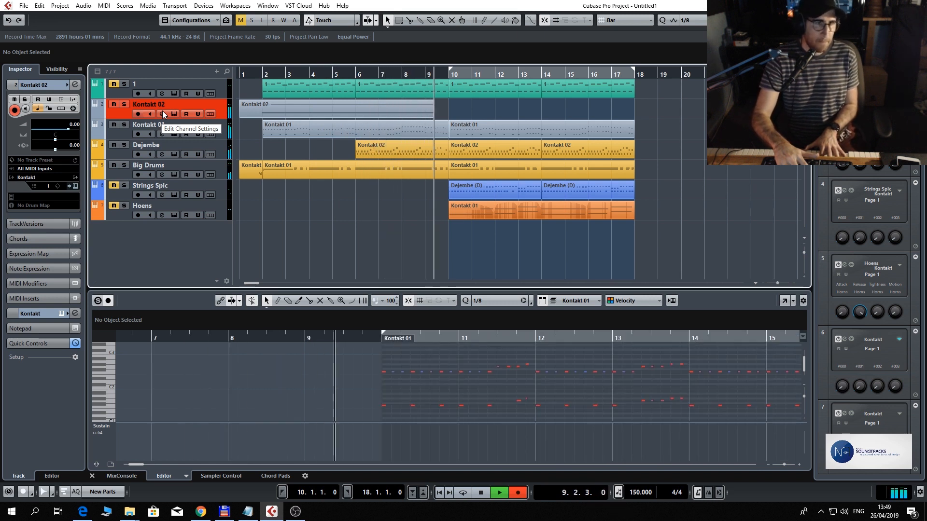
pyautogui.press('space')
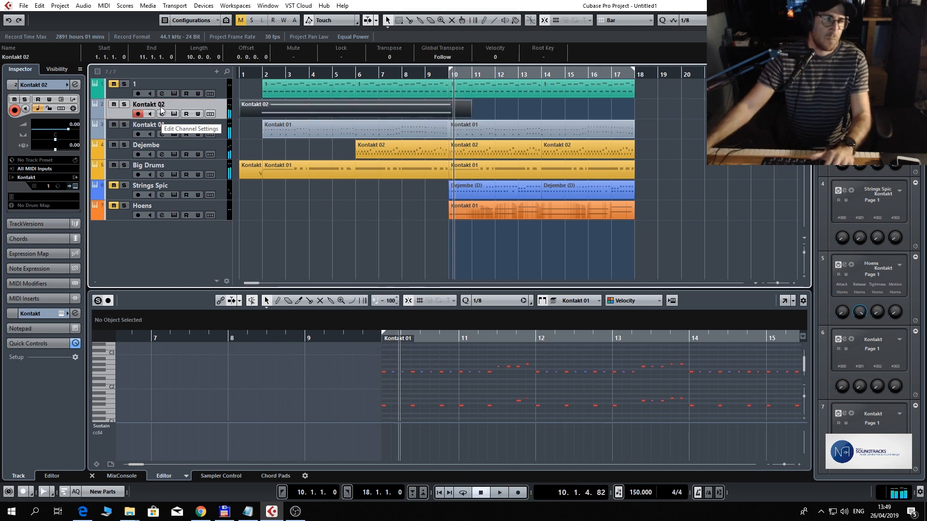
# - Quantize all notes of the recorded Kontakt 02 part and trim the part's start to bar 2
pyautogui.click(287, 108)
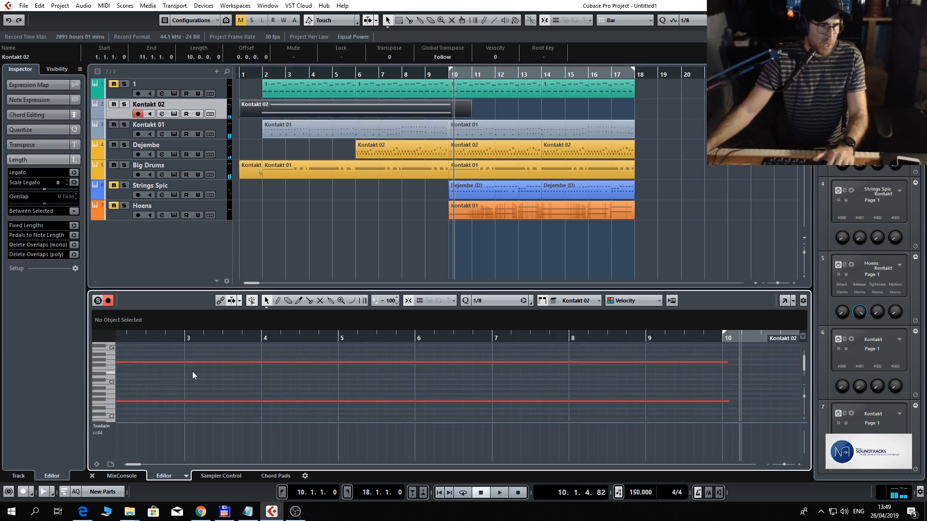
pyautogui.moveTo(187, 336); pyautogui.dragTo(249, 337)
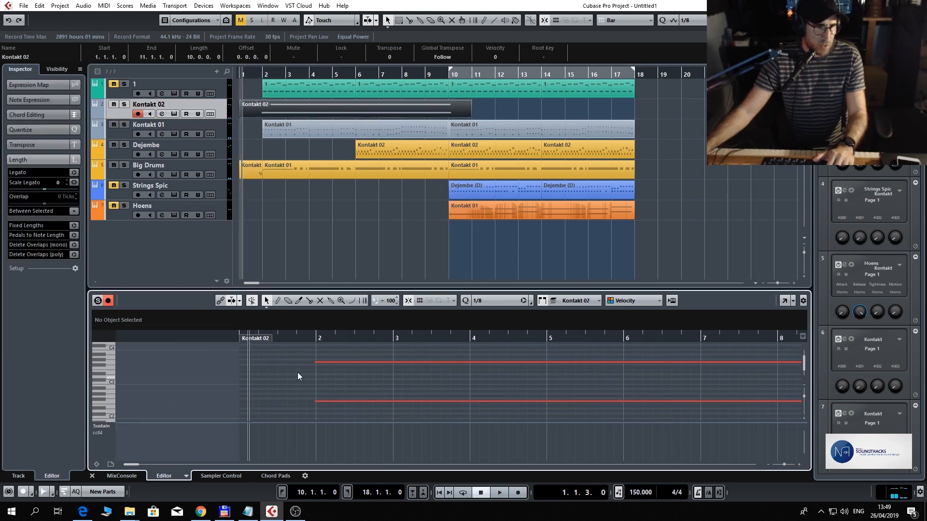
pyautogui.hotkey('ctrl', 'a')
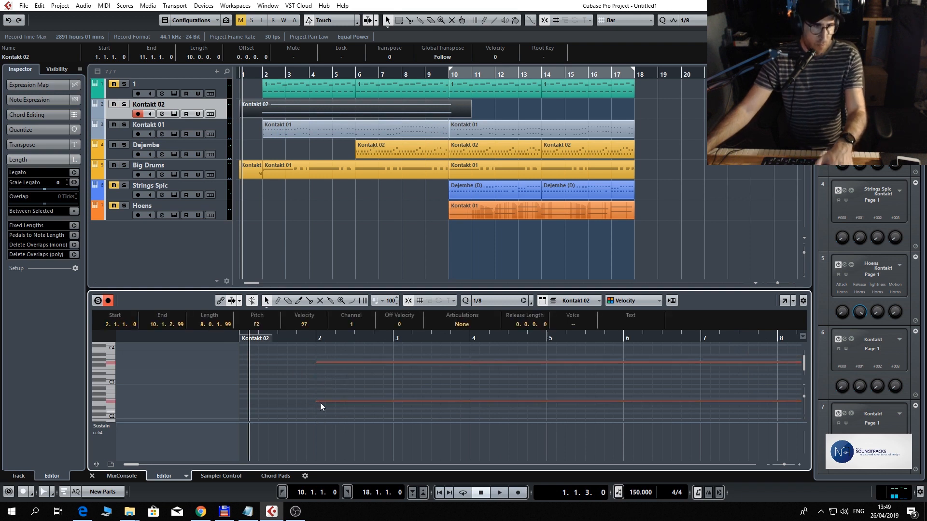
pyautogui.moveTo(251, 340); pyautogui.dragTo(320, 351)
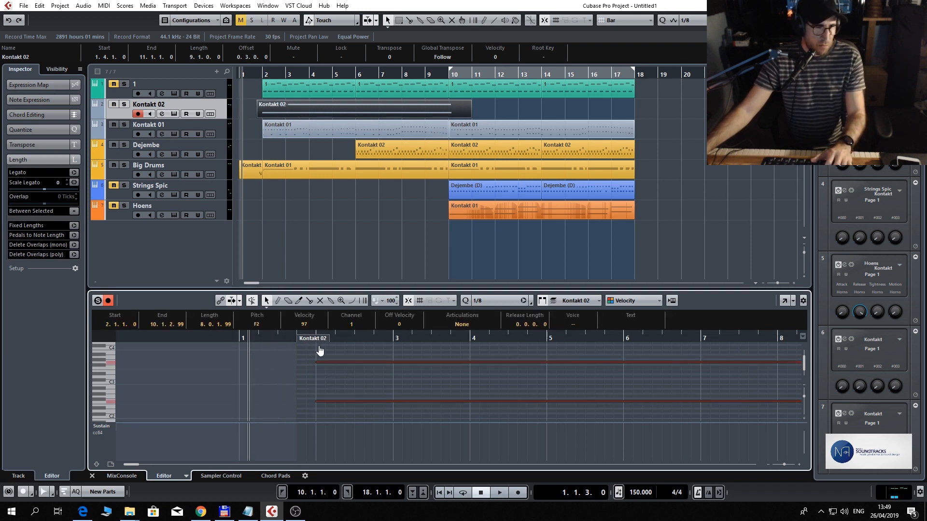
# - Shorten both sustained notes to end at bar 10 and trim the end of the Kontakt 02 part to bar 10
pyautogui.press('g')
pyautogui.press('g')
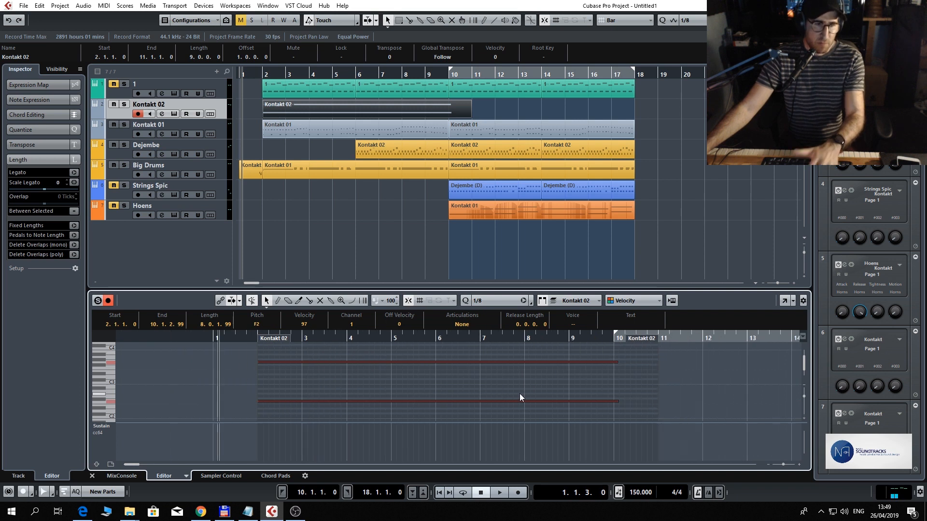
pyautogui.click(612, 363)
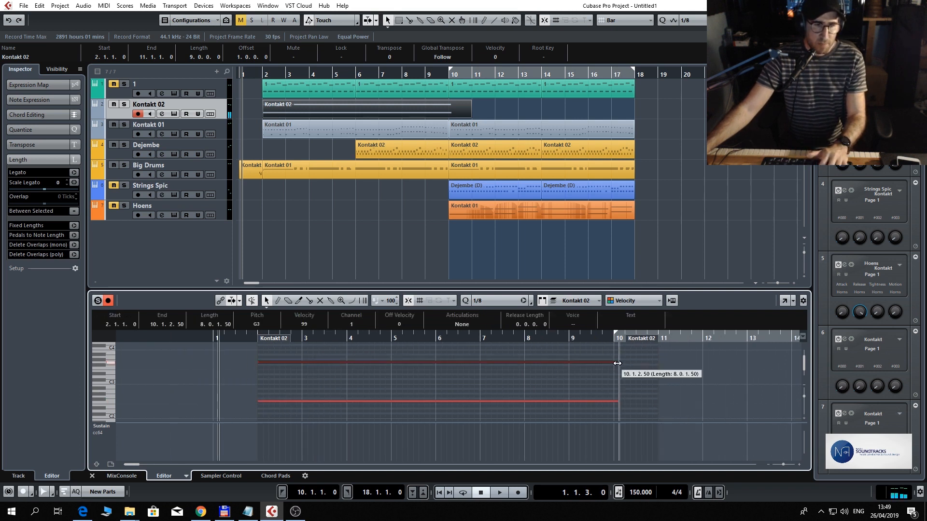
pyautogui.moveTo(616, 402); pyautogui.dragTo(615, 402)
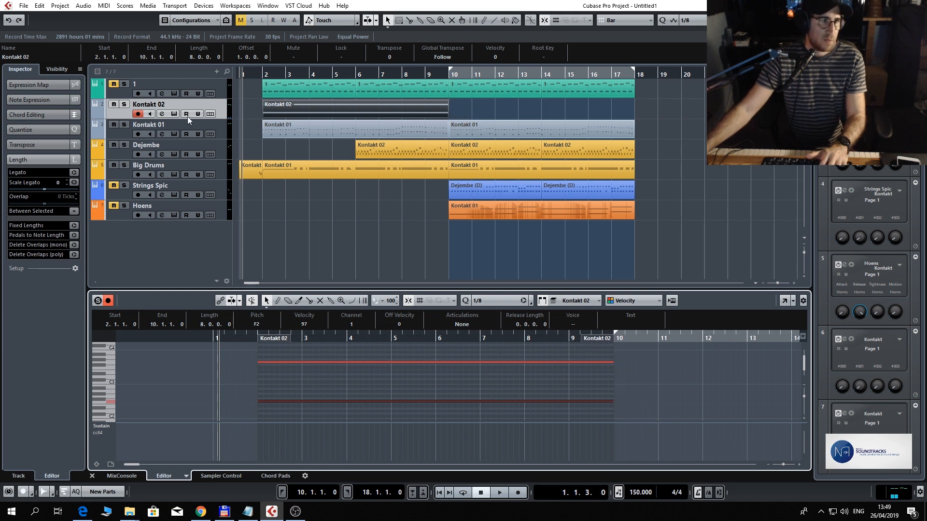
# - Set the locators to the Kontakt 02 part from bar 2 to 10, enable cycle playback and solo its track
pyautogui.click(308, 107)
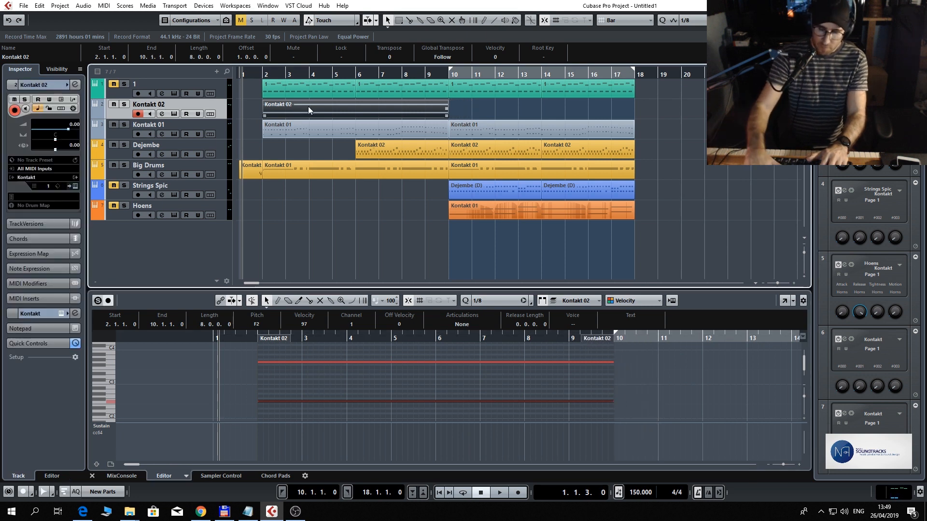
pyautogui.press('p')
pyautogui.press('KP_Divide')
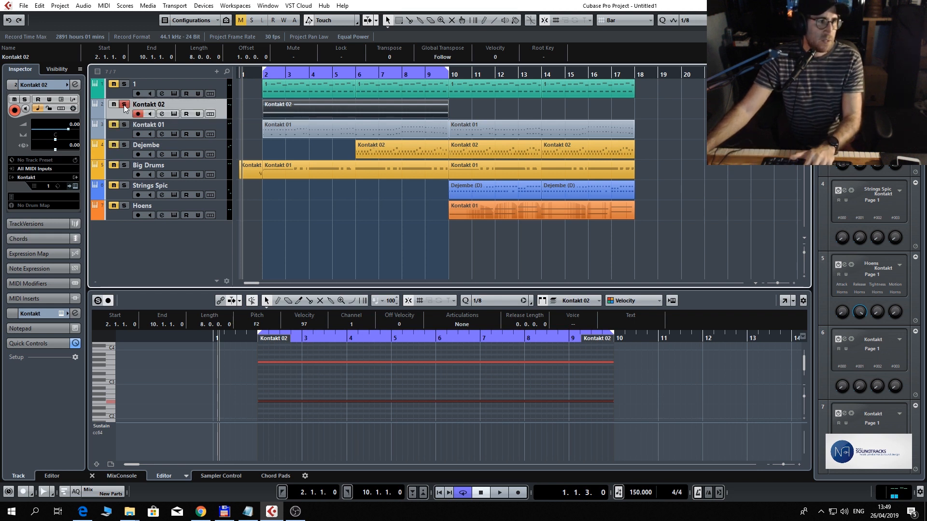
# - Insert ValhallaVintageVerb_x64 in the first insert slot of the Kontakt 02 channel and set its mix to 21.2 %
pyautogui.click(162, 115)
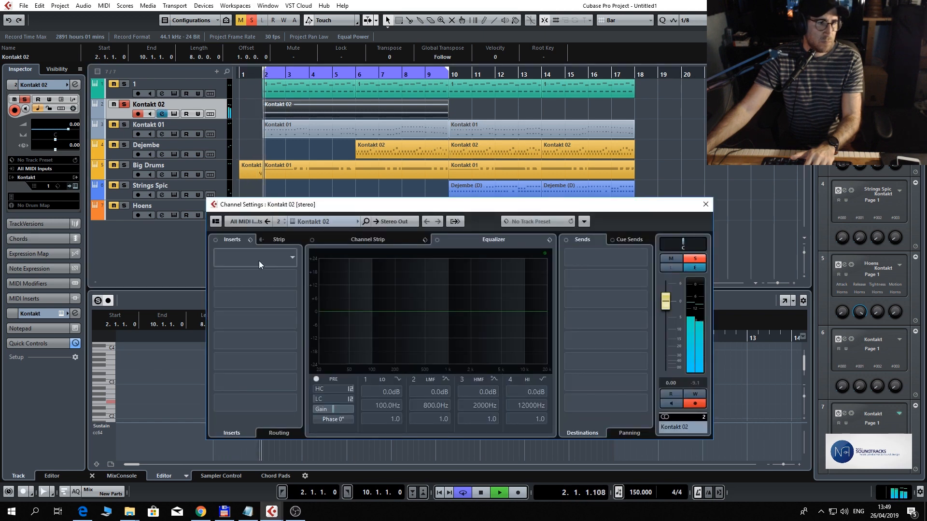
pyautogui.click(276, 263)
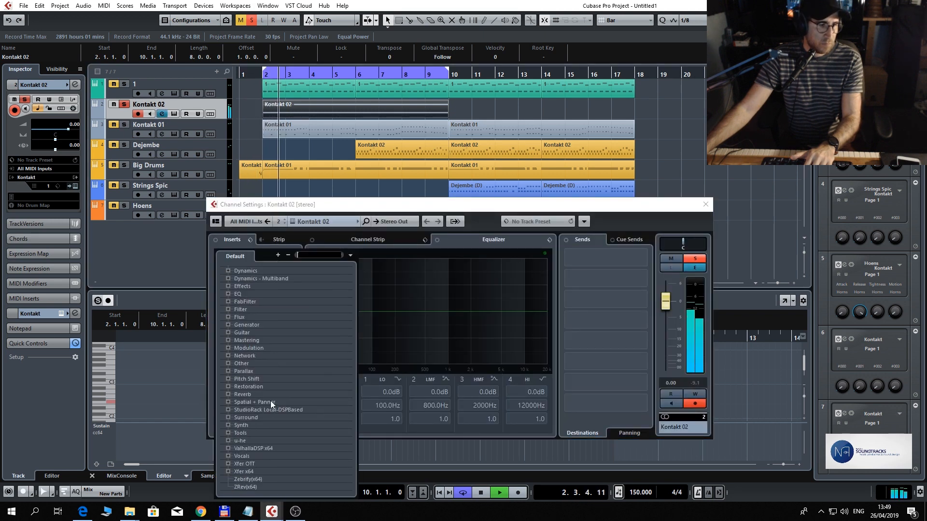
pyautogui.click(274, 448)
pyautogui.click(279, 446)
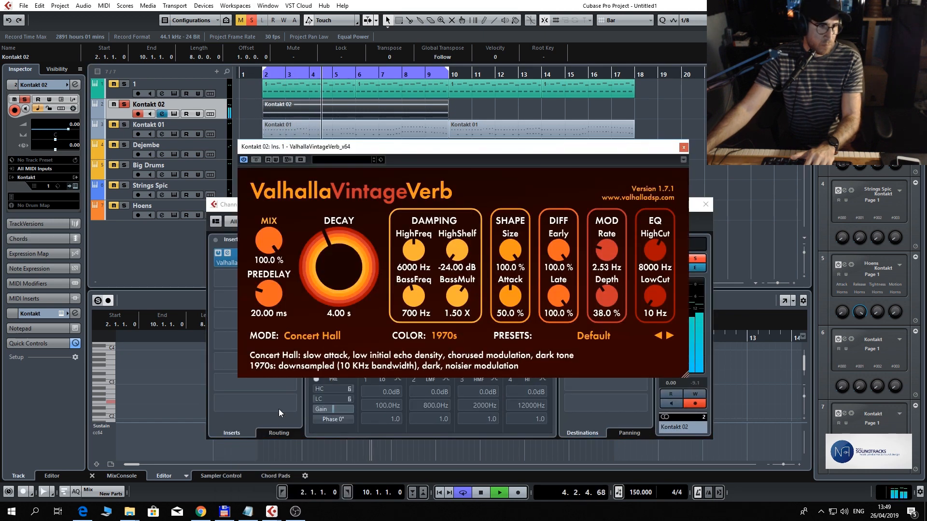
pyautogui.moveTo(269, 241); pyautogui.dragTo(289, 335)
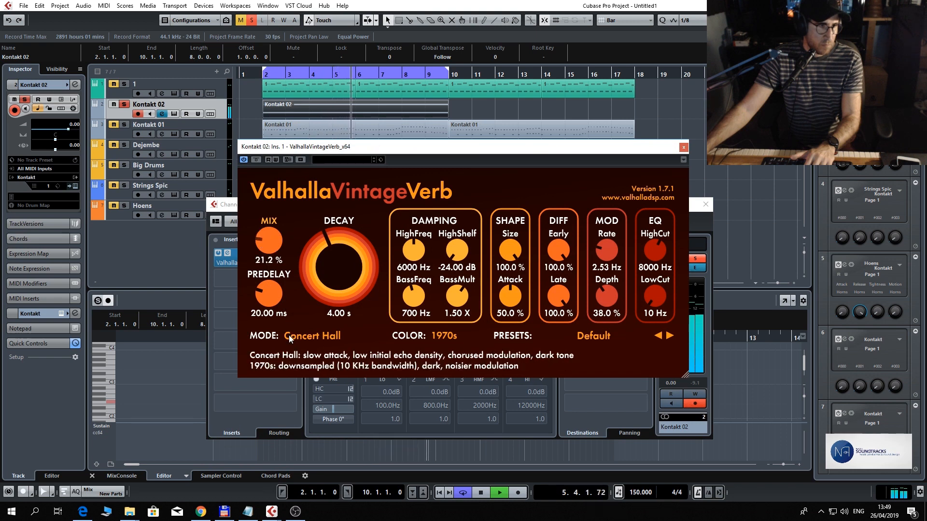
pyautogui.click(683, 147)
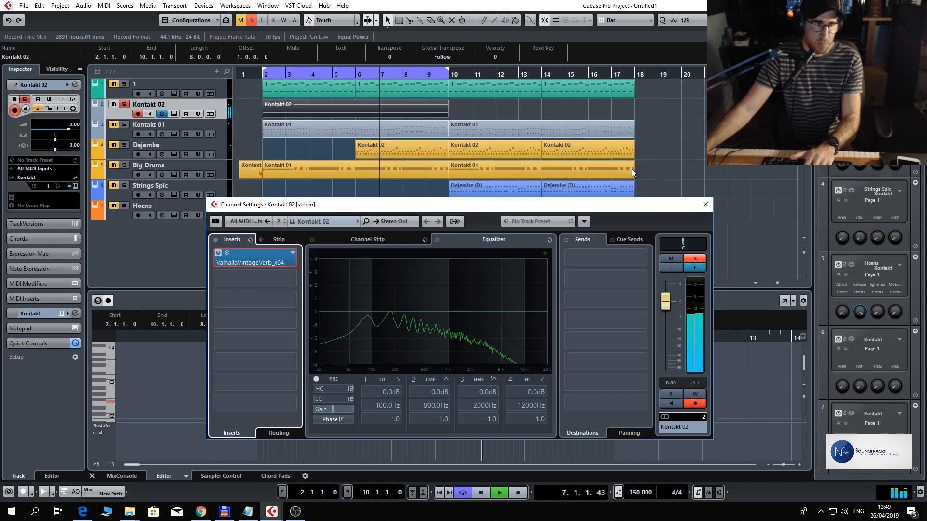
# - Lower the Kontakt 02 channel's volume to -5.00 and close its channel settings
pyautogui.click(291, 280)
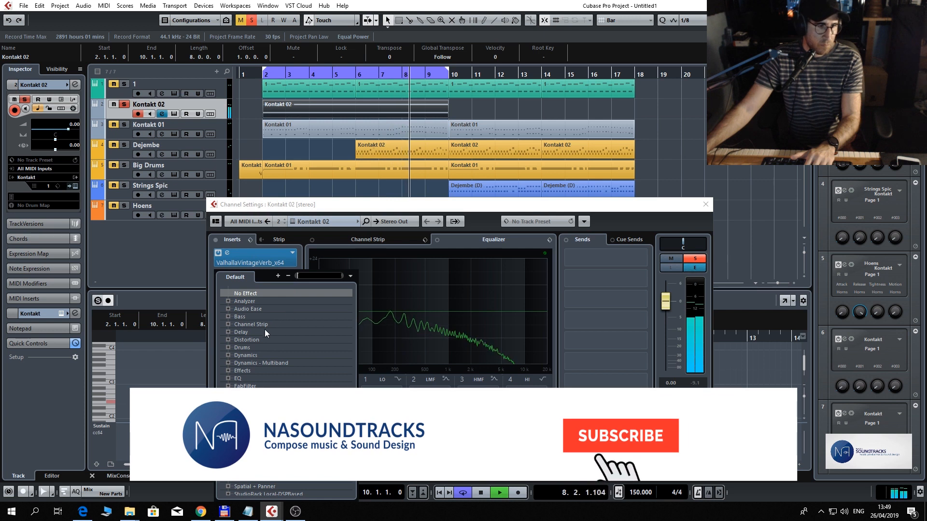
pyautogui.click(420, 211)
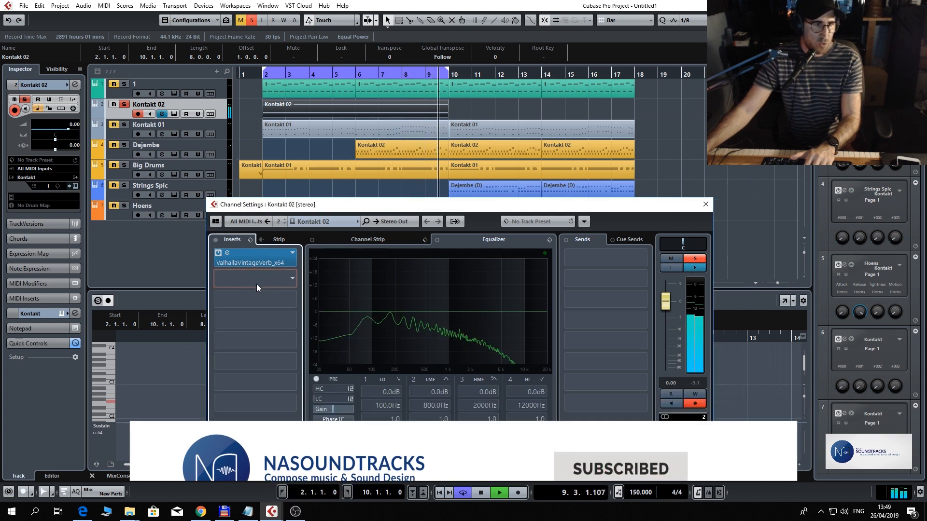
pyautogui.moveTo(670, 306); pyautogui.dragTo(670, 322)
pyautogui.click(705, 205)
pyautogui.click(709, 207)
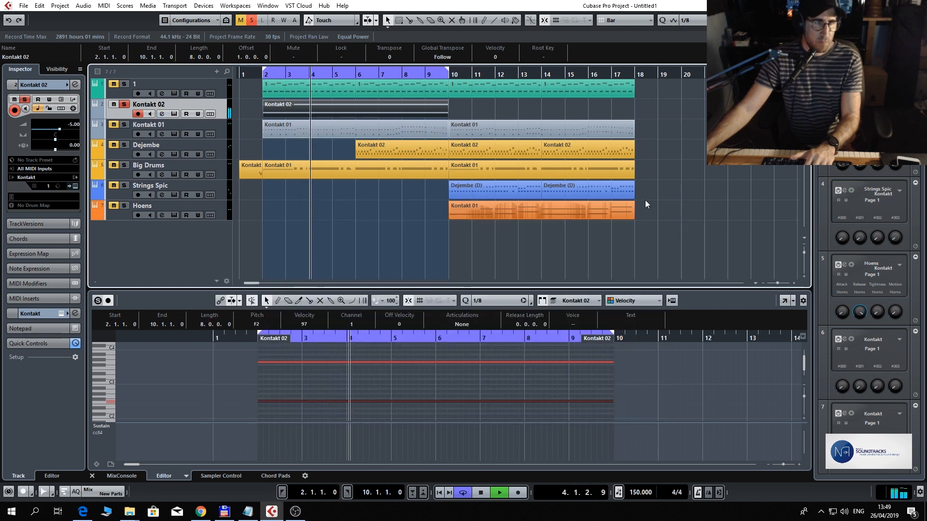
# - Unsolo the Kontakt 02 track and set its channel volume to -6.78 while the arrangement plays from bar 1
pyautogui.click(251, 20)
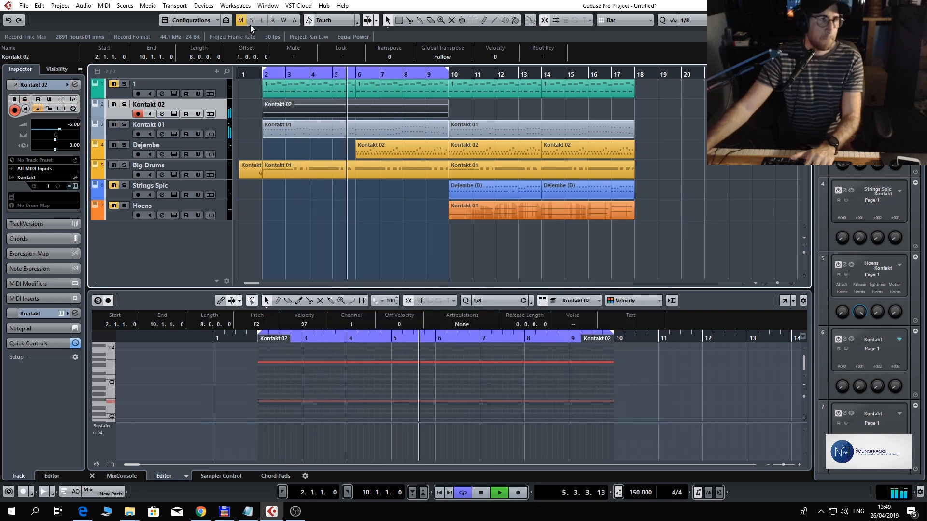
pyautogui.click(243, 76)
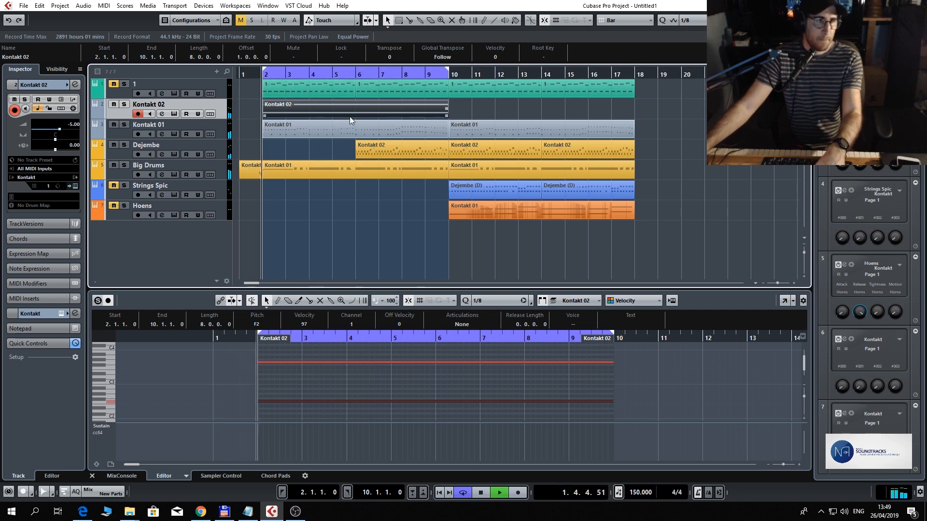
pyautogui.click(162, 114)
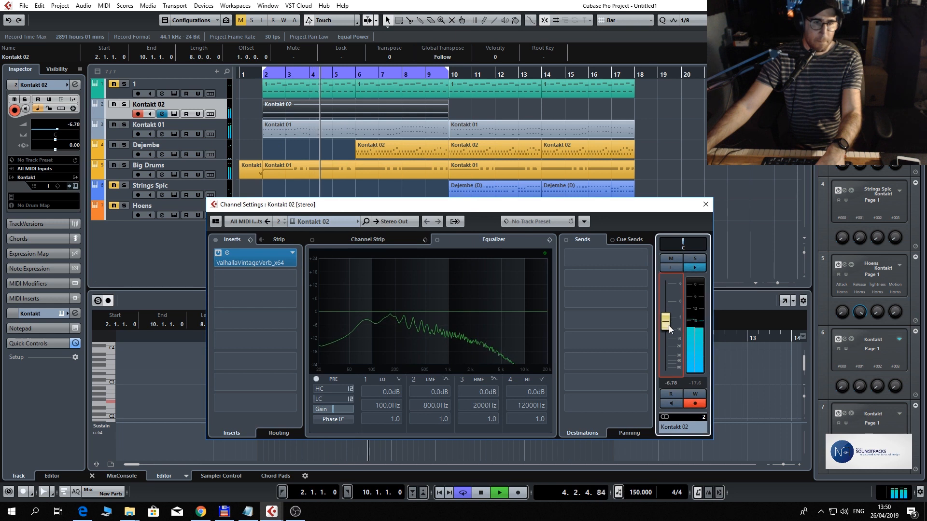
pyautogui.moveTo(668, 325); pyautogui.dragTo(669, 326)
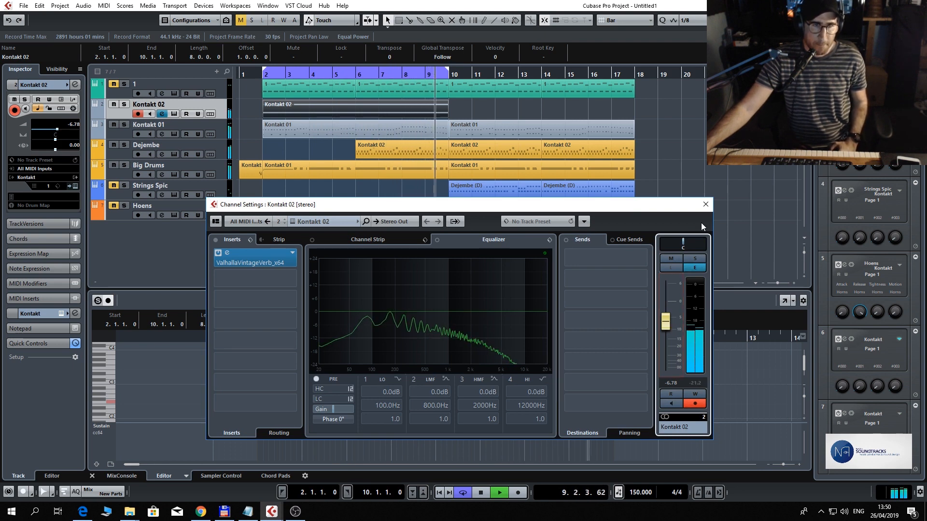
# - Close the channel settings, duplicate the Kontakt 02 part to bars 10 to 18, turn off cycle playback and stop the transport
pyautogui.click(704, 205)
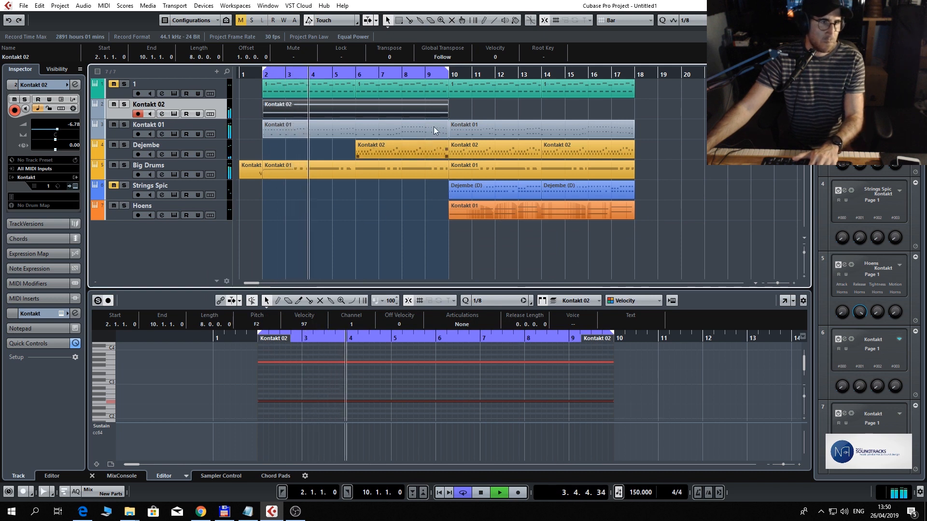
pyautogui.hotkey('ctrl', 'd')
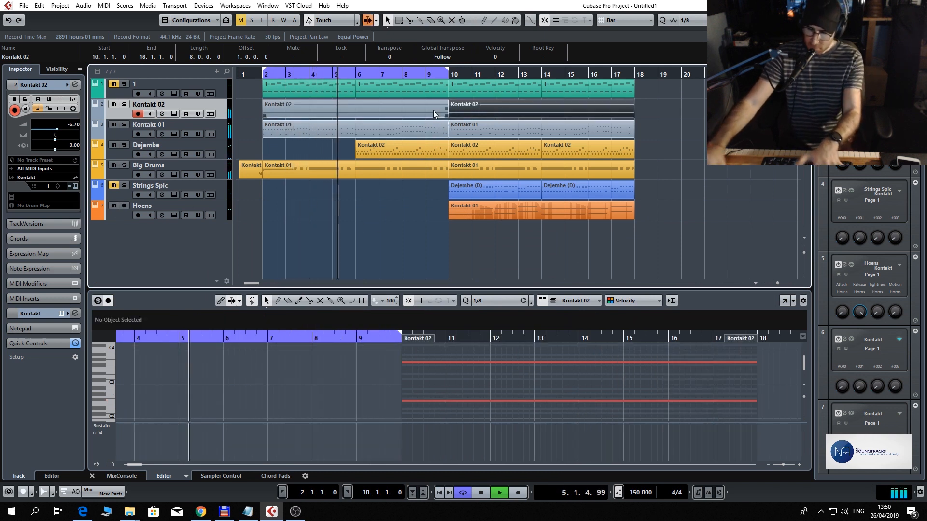
pyautogui.press('KP_Divide')
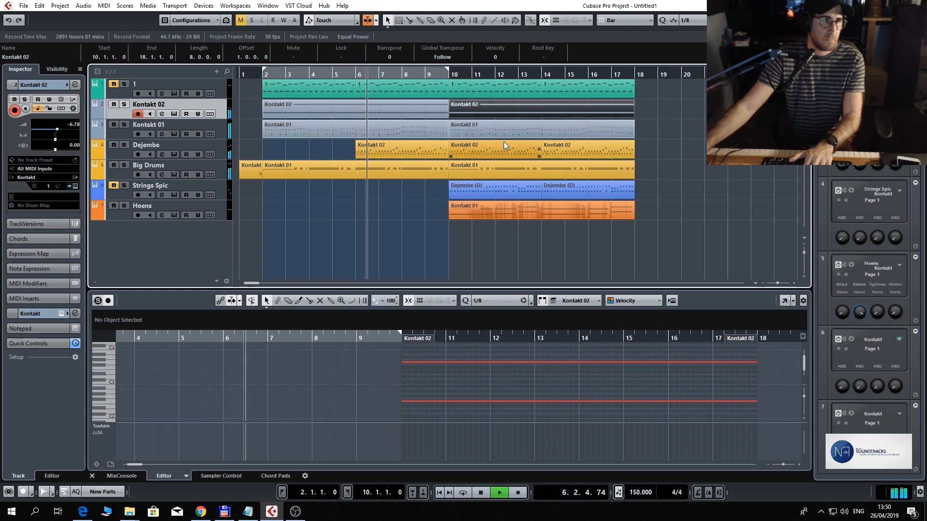
pyautogui.press('space')
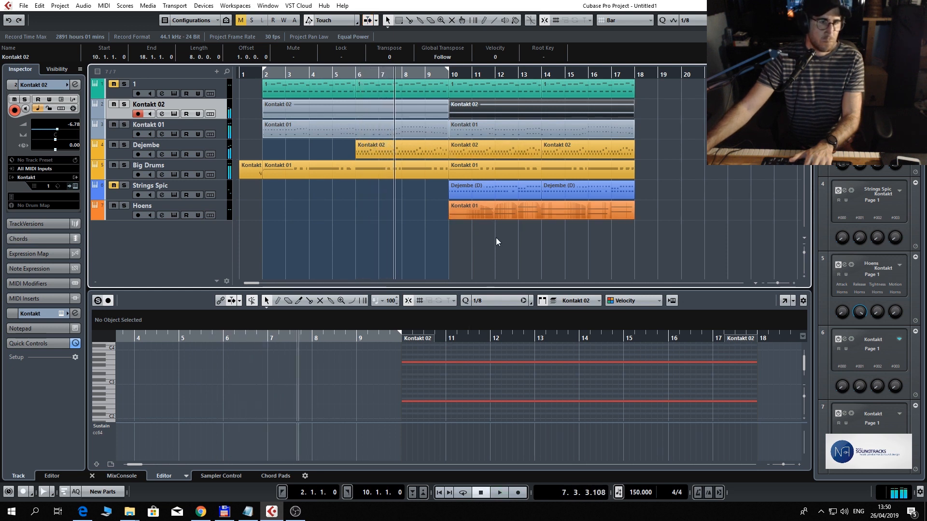
# - Open the Hoens part at bar 10 for editing and transpose all its notes up eight semitones
pyautogui.click(493, 212)
pyautogui.click(445, 367)
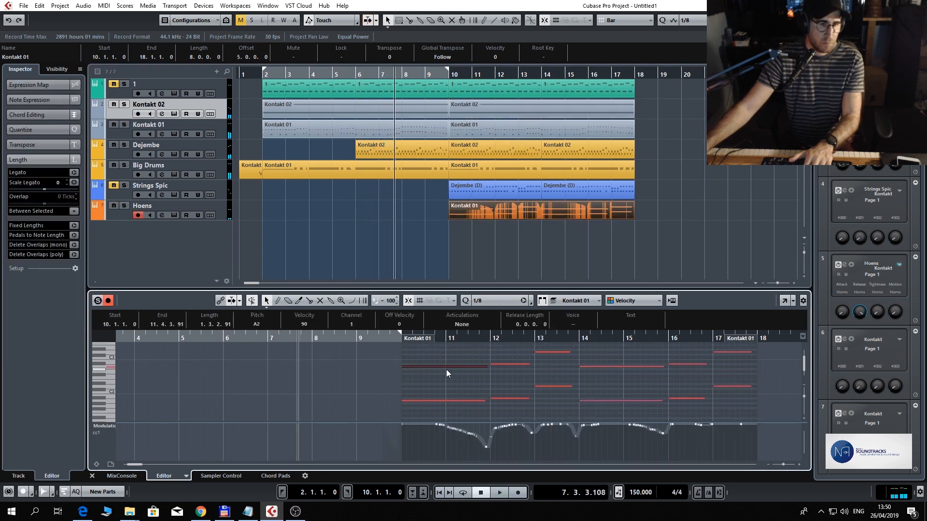
pyautogui.click(444, 400)
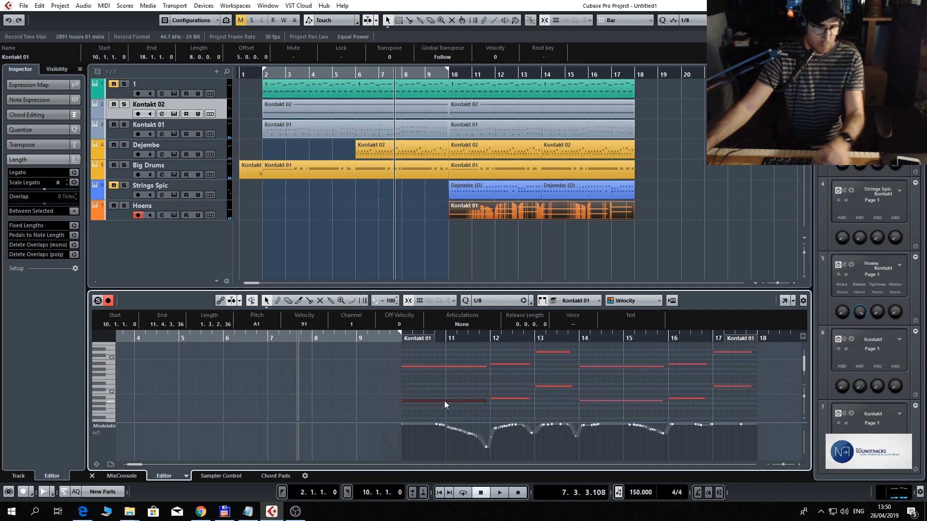
pyautogui.hotkey('ctrl', 'a')
pyautogui.press('Up')
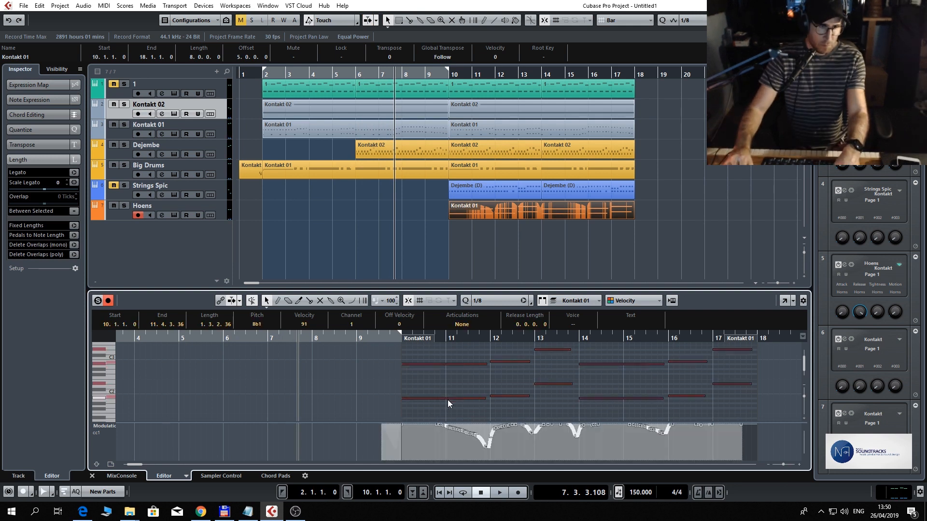
pyautogui.press('Up')
pyautogui.press('Up')
pyautogui.press('Up')
pyautogui.press('Up')
pyautogui.press('Up')
pyautogui.press('Up')
pyautogui.press('Up')
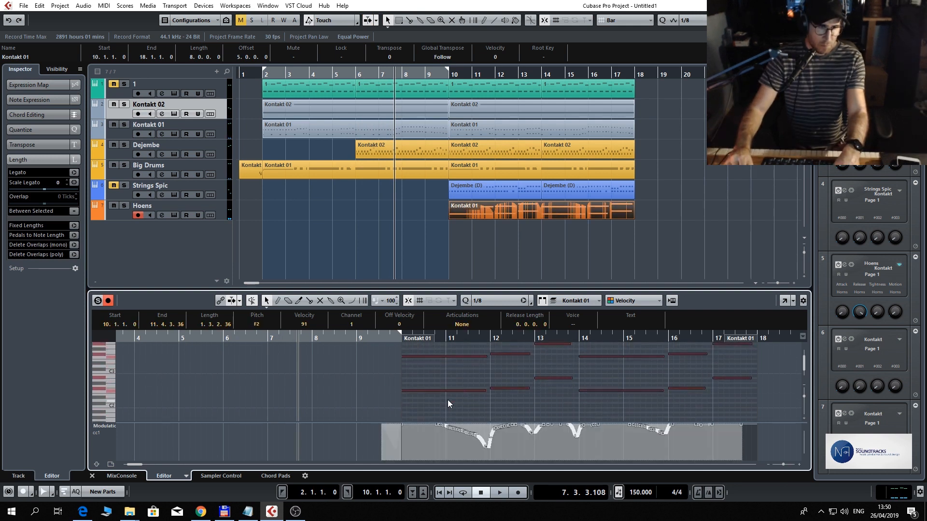
# - Play the transposed Hoens part with the arrangement, briefly viewing the Hoens channel settings, and replay the passage leading into bar 12
pyautogui.press('space')
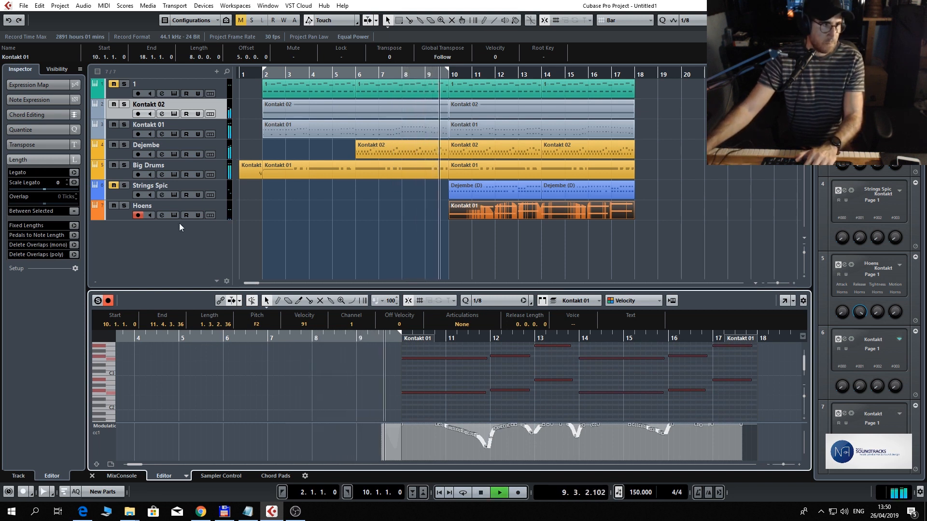
pyautogui.click(163, 216)
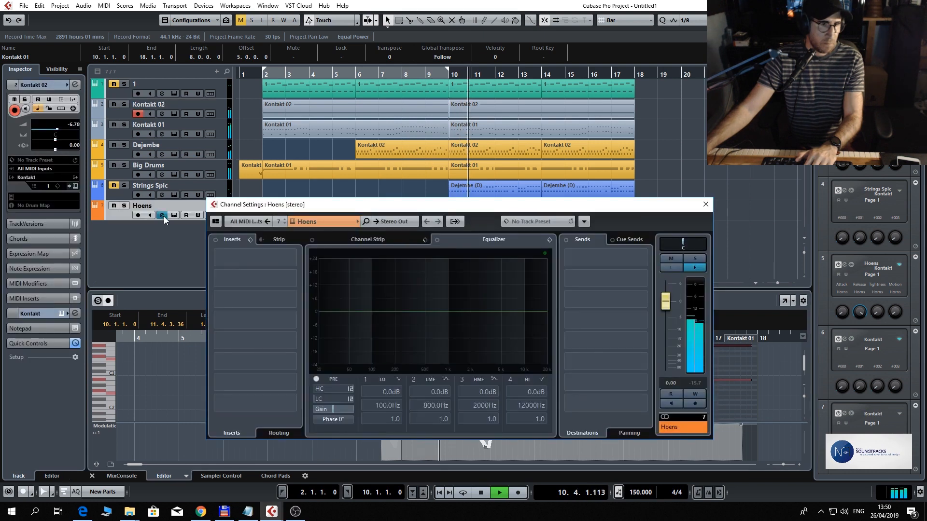
pyautogui.click(705, 205)
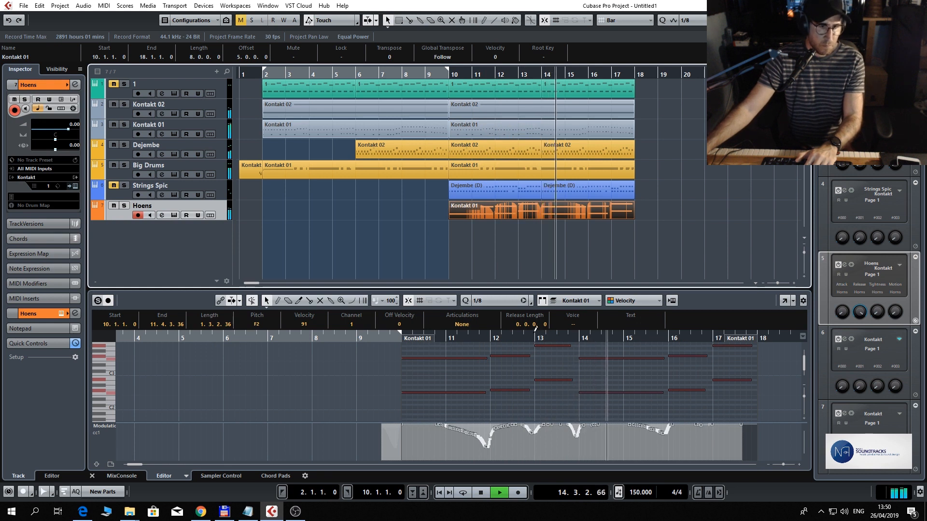
pyautogui.press('space')
pyautogui.click(463, 341)
pyautogui.press('space')
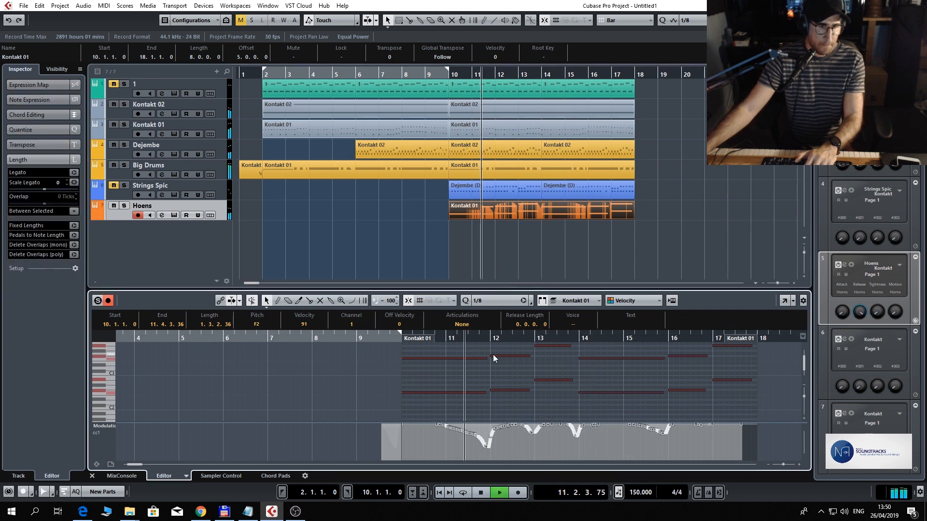
pyautogui.press('space')
# - Try lowering the two Hoens notes at bar 12 and replay the part from just before bar 10
pyautogui.moveTo(505, 350); pyautogui.dragTo(509, 387)
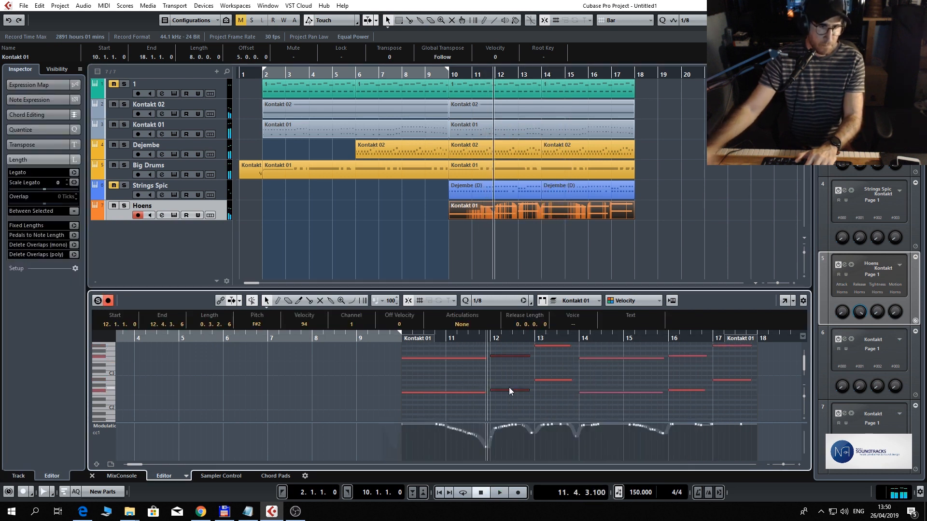
pyautogui.press('Down')
pyautogui.press('Down')
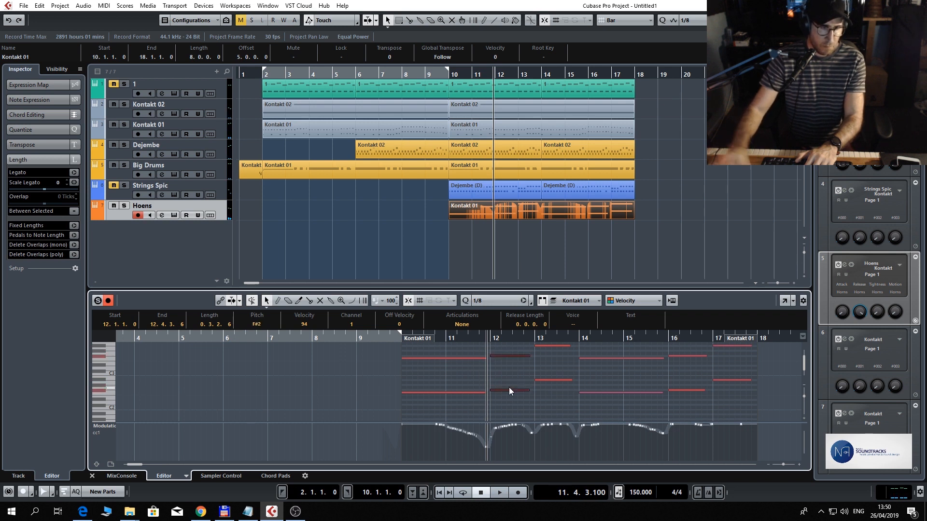
pyautogui.click(377, 337)
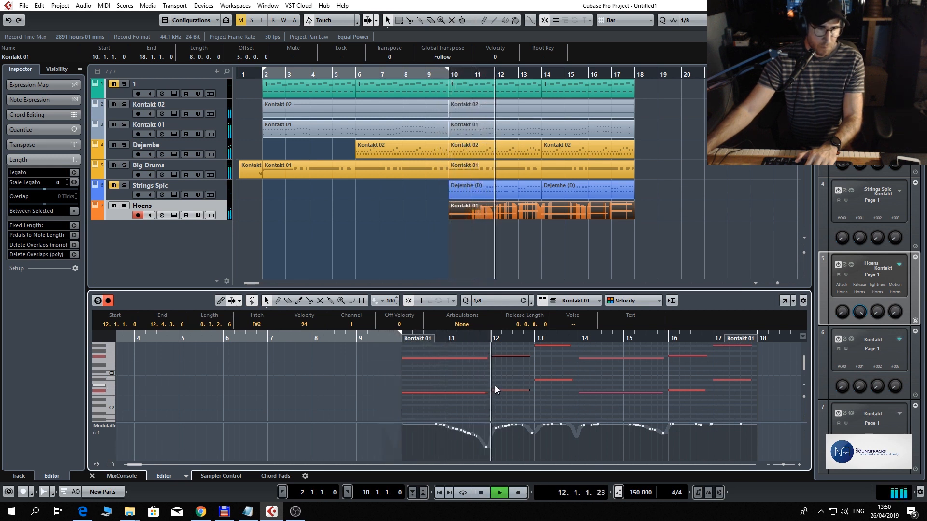
pyautogui.press('space')
# - Lower the two Hoens notes at bar 13 so the lower one is E2, checking the change by playback
pyautogui.moveTo(561, 394); pyautogui.dragTo(555, 342)
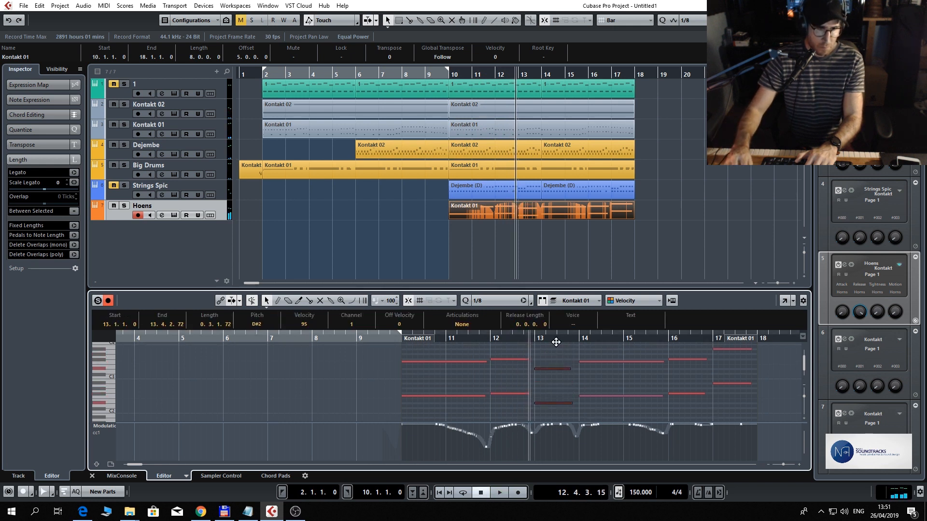
pyautogui.press('space')
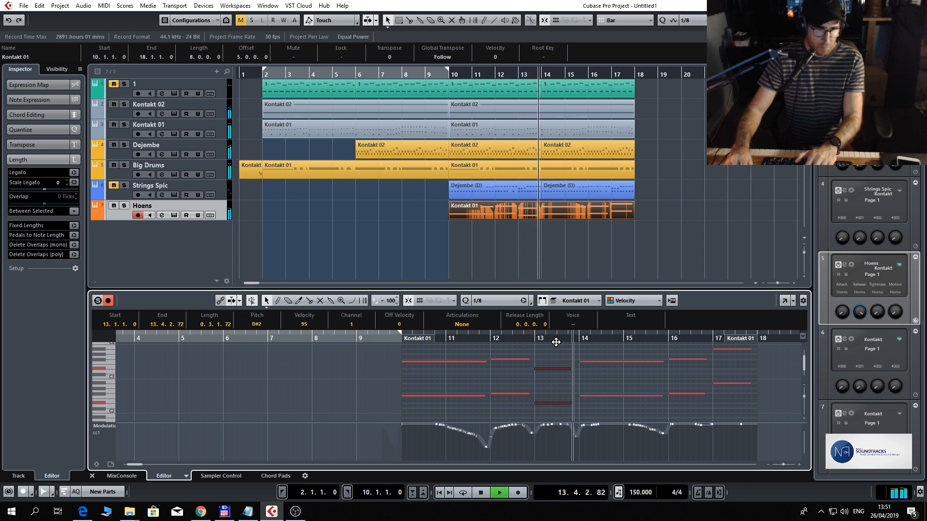
pyautogui.press('space')
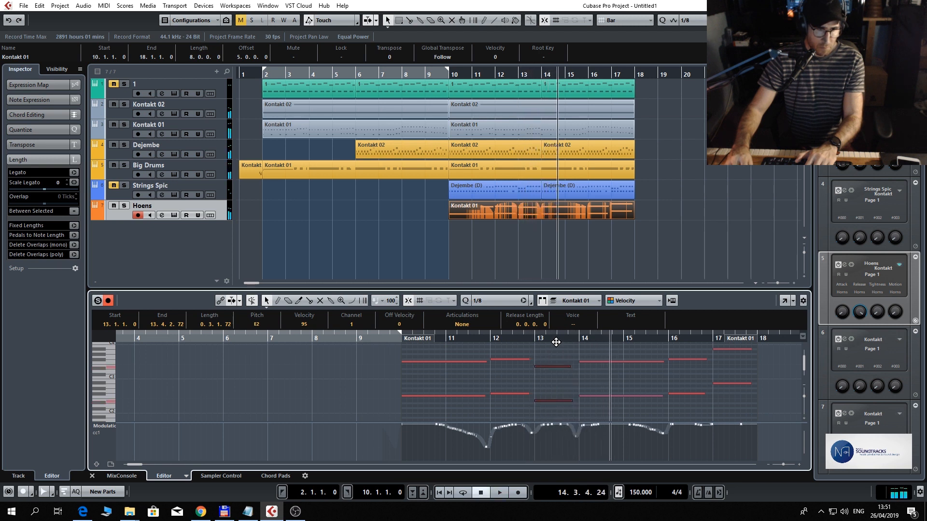
pyautogui.click(514, 340)
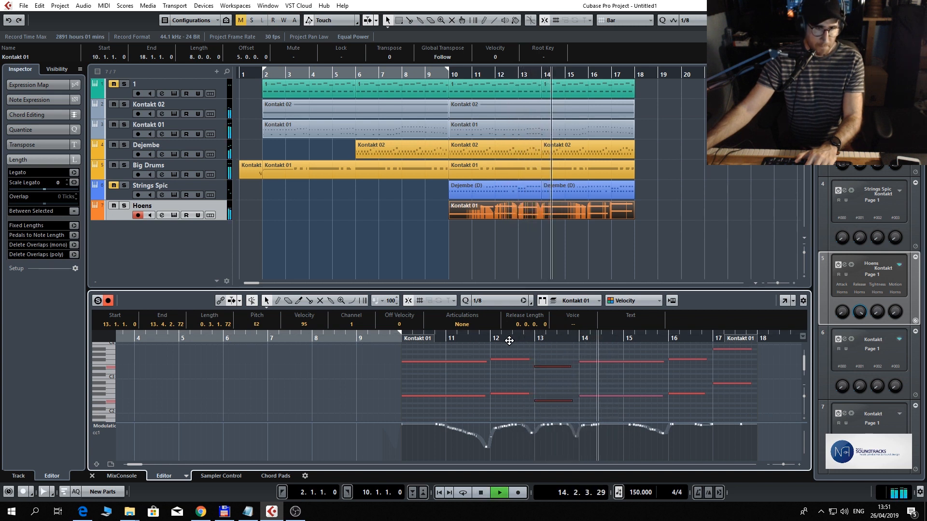
pyautogui.press('space')
# - Raise the two Hoens notes at bar 16 so the lower one is C3, and check the passage by playback
pyautogui.moveTo(686, 352); pyautogui.dragTo(697, 395)
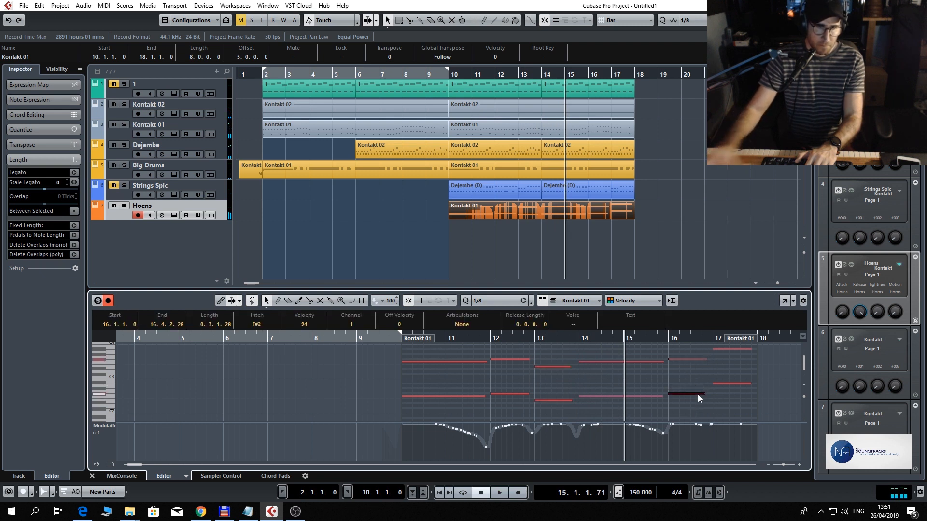
pyautogui.press('space')
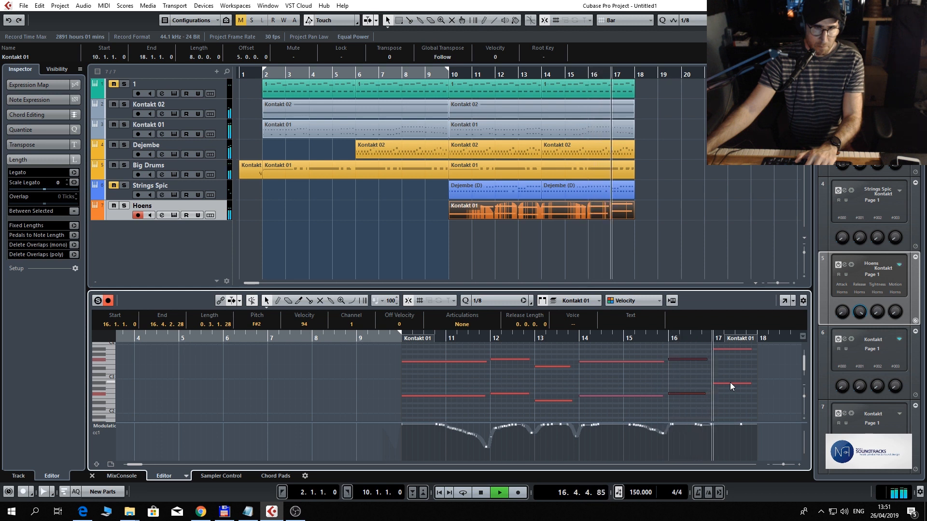
pyautogui.press('space')
pyautogui.click(641, 337)
pyautogui.press('space')
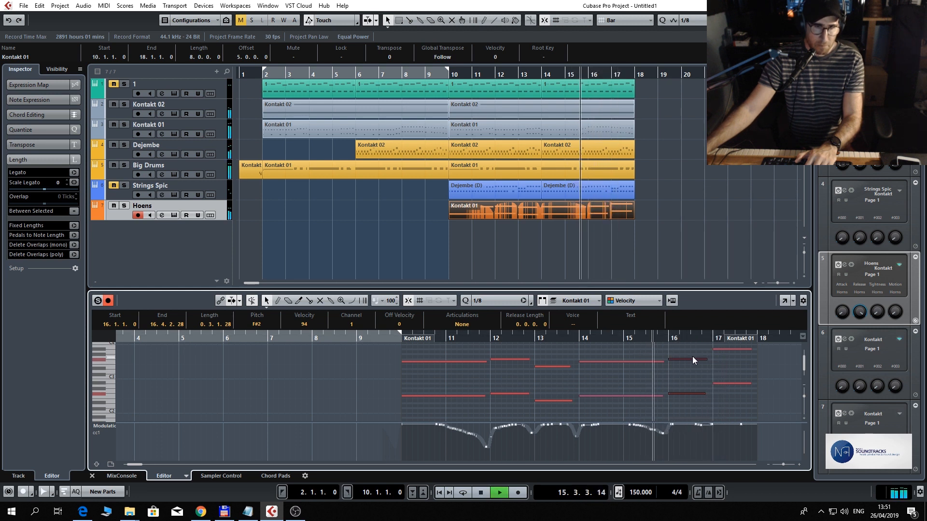
pyautogui.press('space')
pyautogui.press('Up')
pyautogui.press('Up')
pyautogui.press('Up')
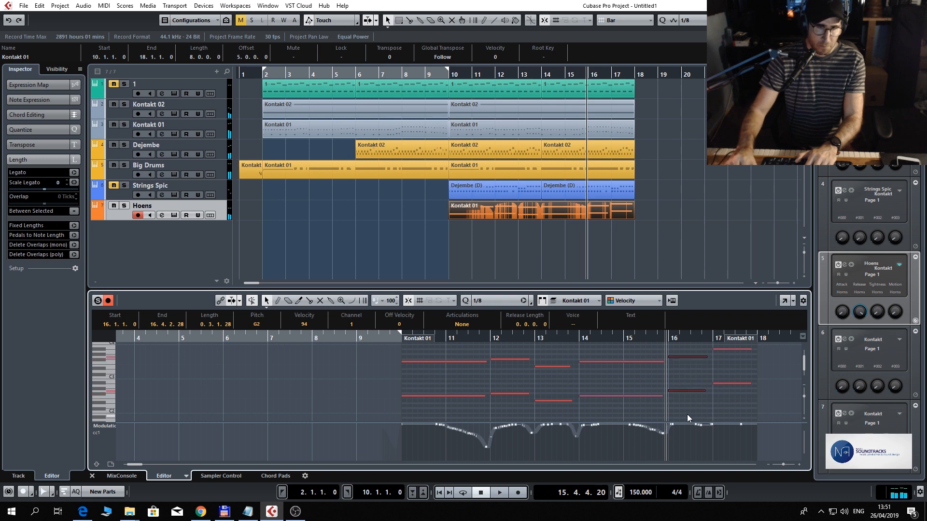
pyautogui.press('Up')
pyautogui.press('Up')
pyautogui.press('Up')
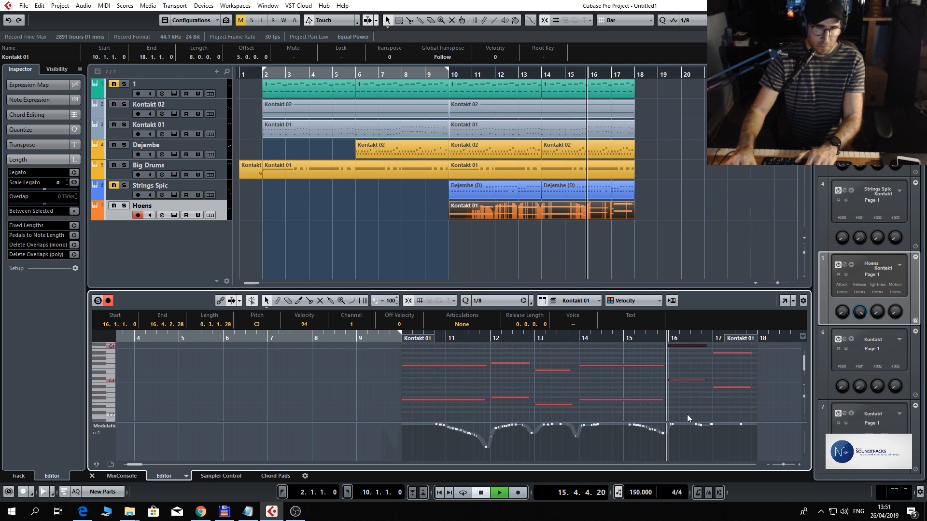
pyautogui.press('space')
pyautogui.press('space')
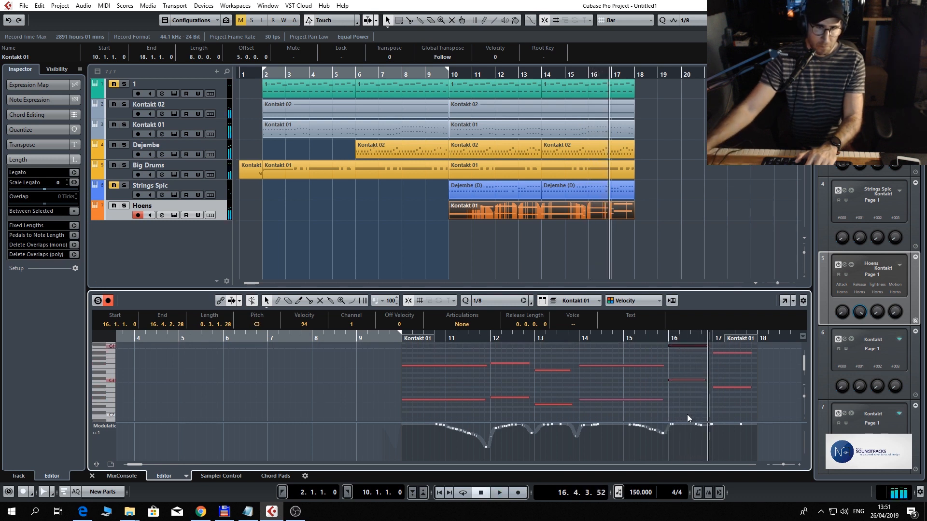
# - Raise the two Hoens notes at bar 17 so the lower one is B2, and replay the part from just before bar 10
pyautogui.moveTo(737, 404); pyautogui.dragTo(721, 349)
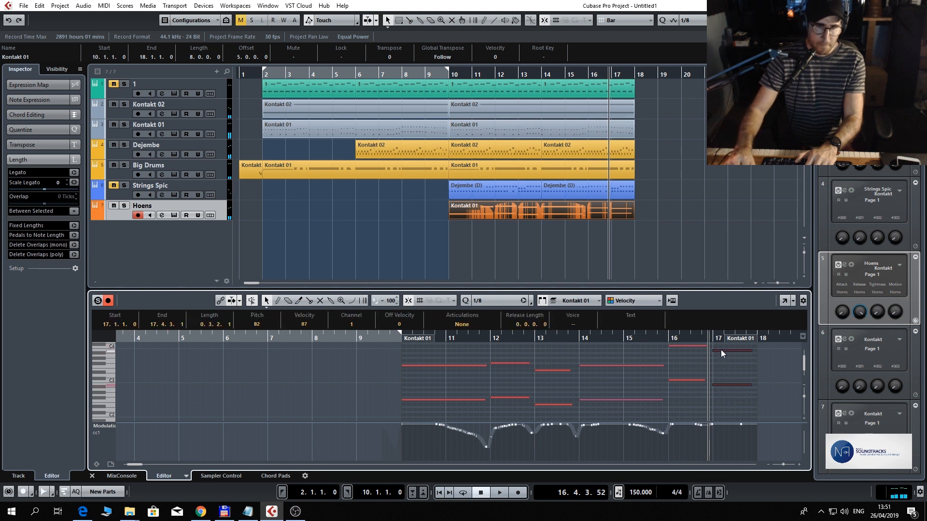
pyautogui.press('space')
pyautogui.press('space')
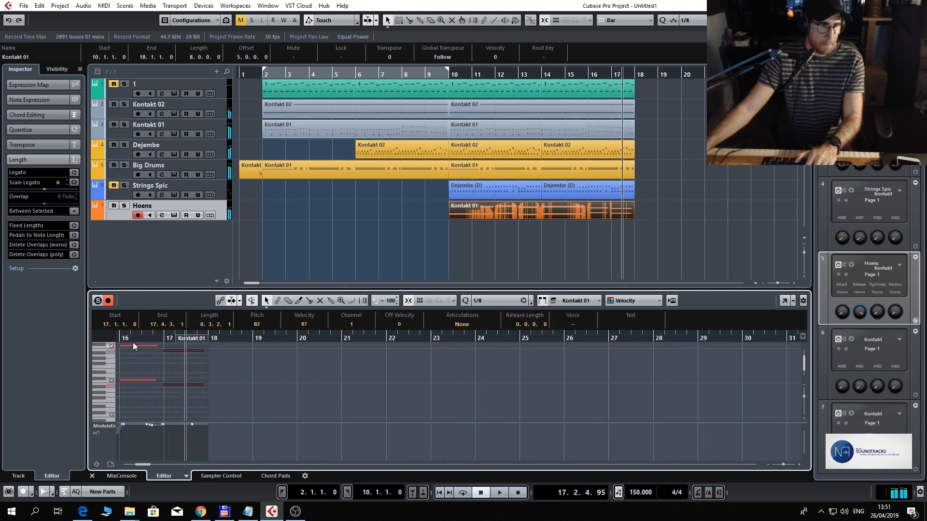
pyautogui.moveTo(254, 342); pyautogui.dragTo(280, 343)
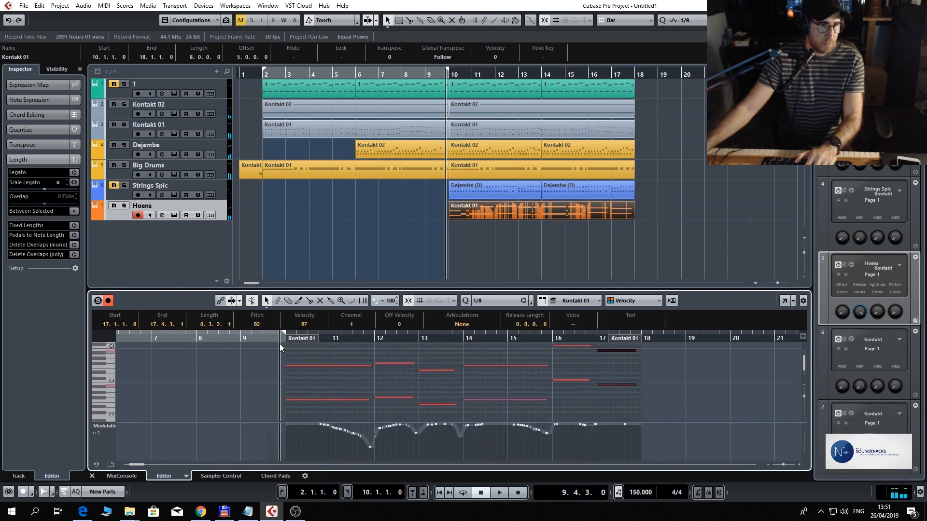
pyautogui.press('space')
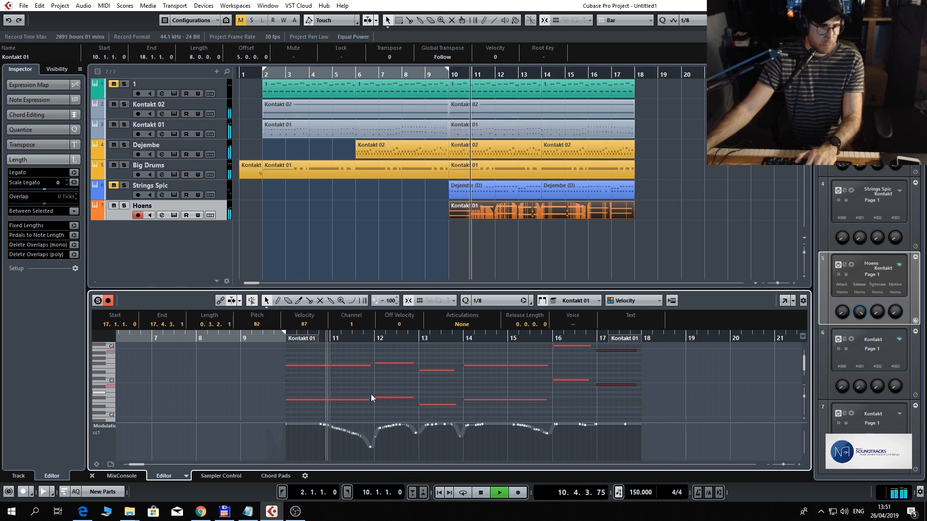
pyautogui.press('space')
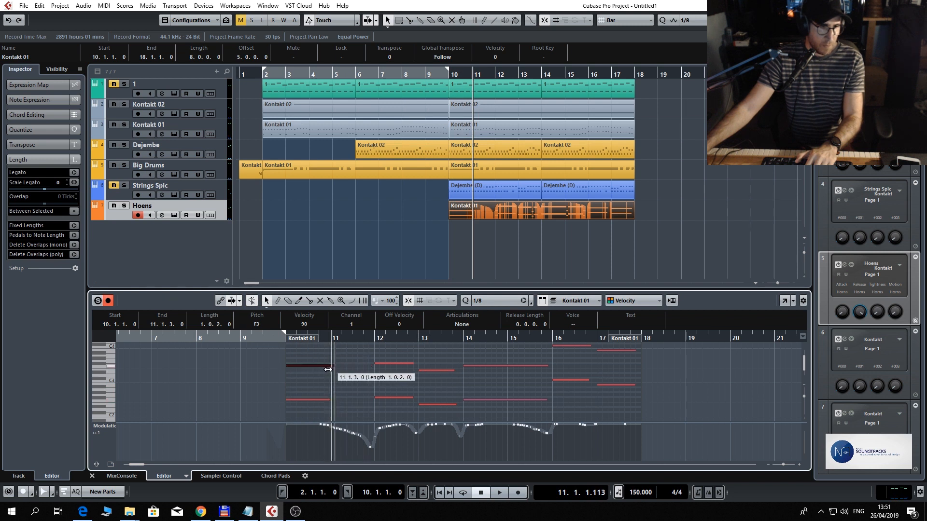
# - Shorten the first two Hoens notes to one bar, duplicate them to bar 11 and raise the copies so the lower one is F#2
pyautogui.moveTo(326, 336); pyautogui.dragTo(331, 415)
pyautogui.hotkey('ctrl', 'd')
pyautogui.press('Up')
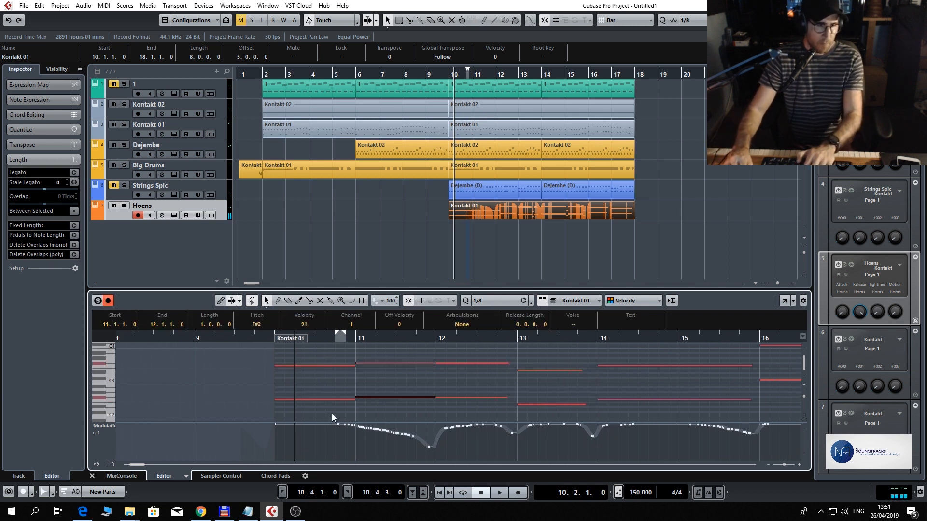
# - Play the edited opening of the Hoens part twice, starting the second pass from the middle of bar 9
pyautogui.press('space')
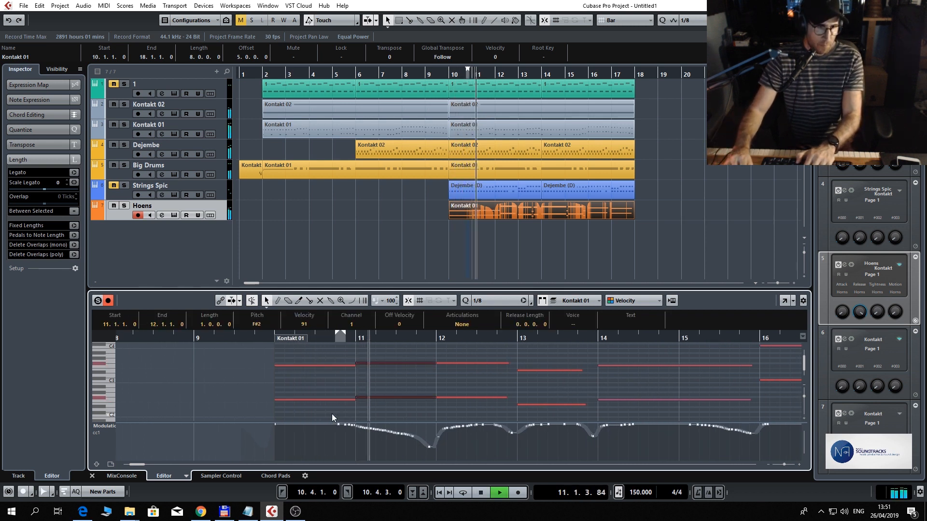
pyautogui.press('space')
pyautogui.click(240, 338)
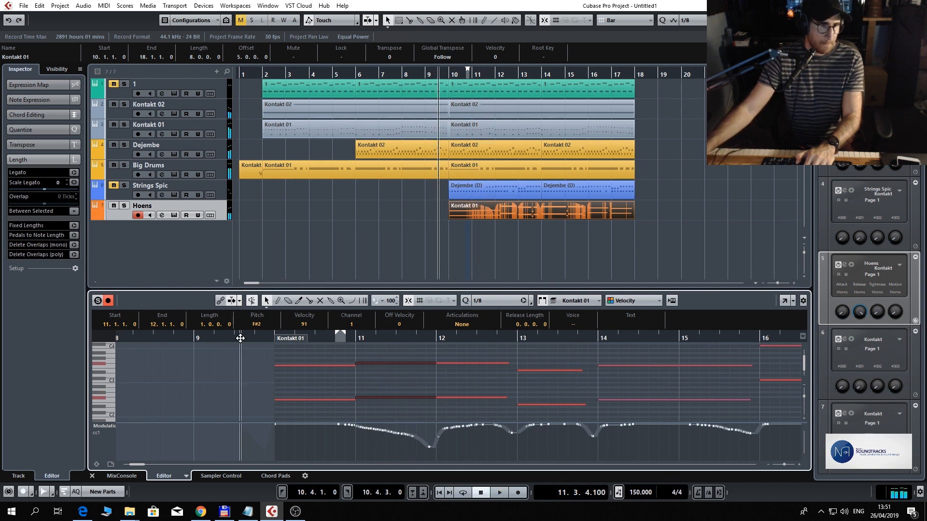
pyautogui.press('space')
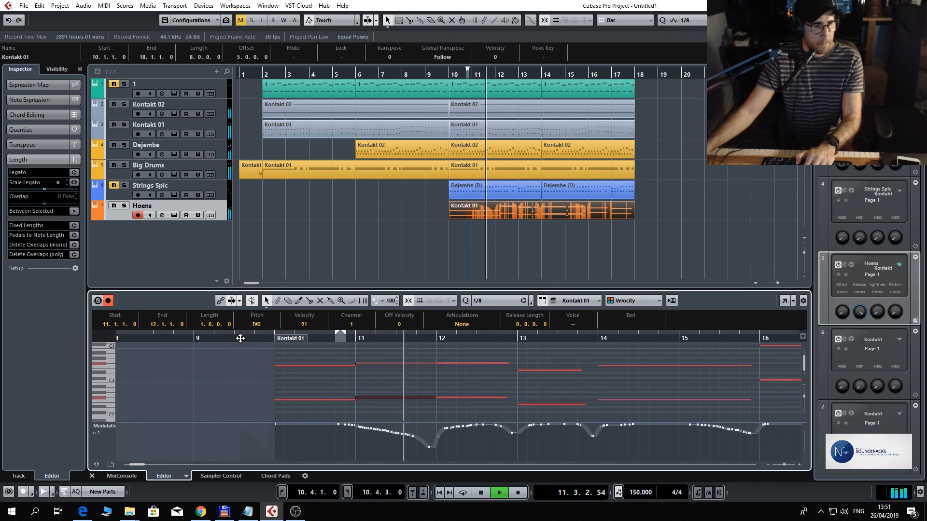
pyautogui.press('space')
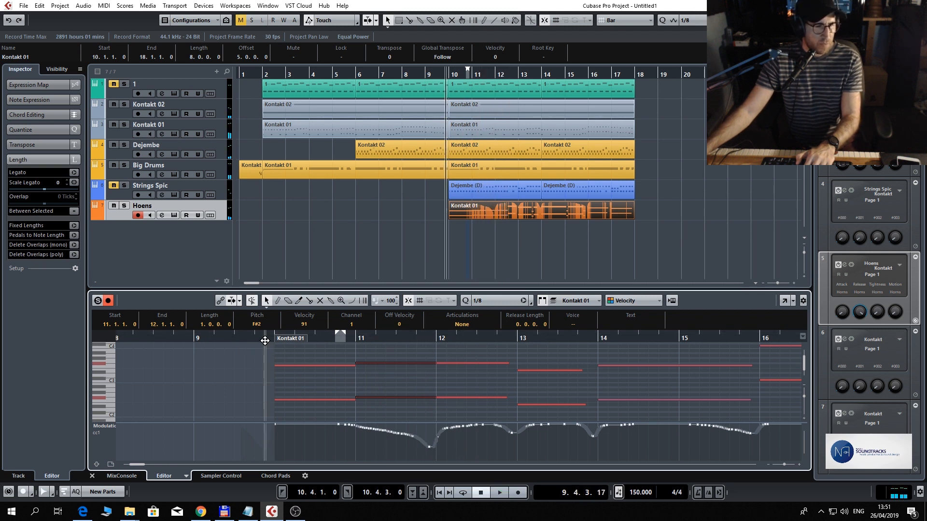
# - Undo the shortening and bar 11 duplication of the first two Hoens notes, and play the passage into bar 12
pyautogui.press('space')
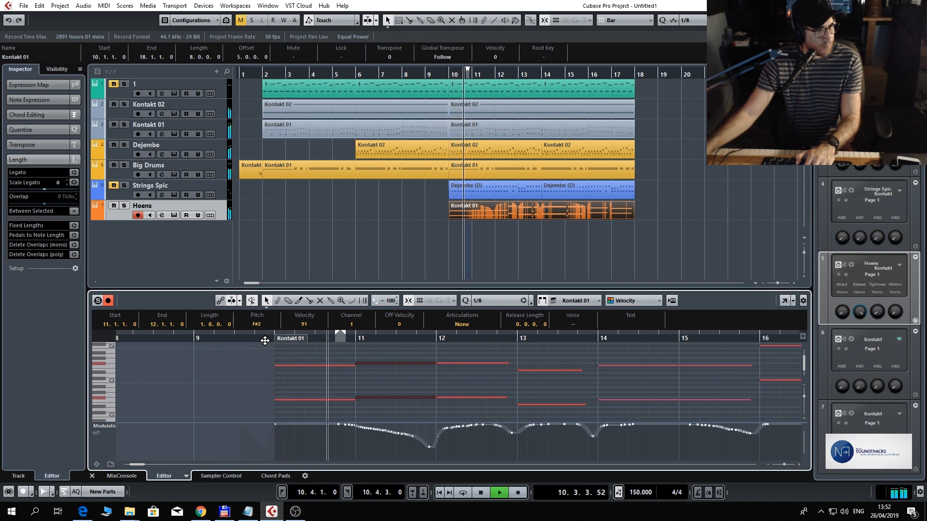
pyautogui.press('space')
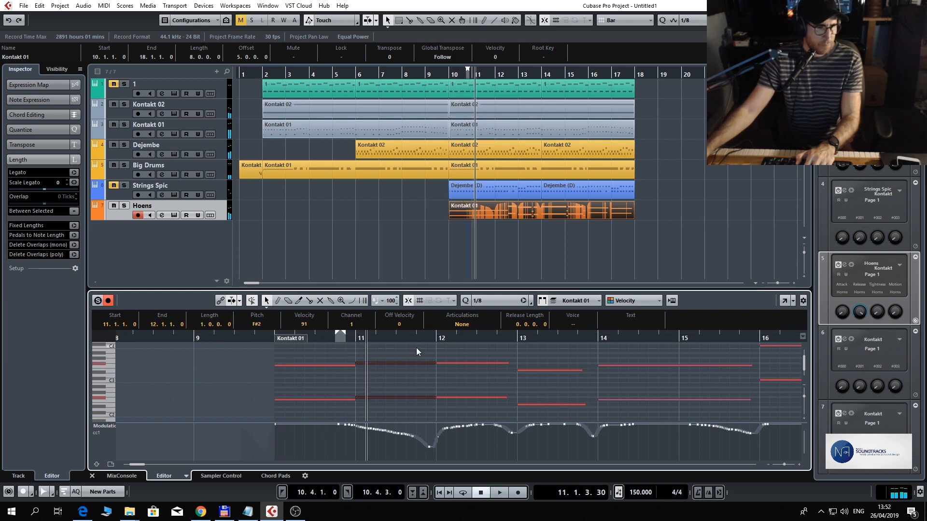
pyautogui.press('Delete')
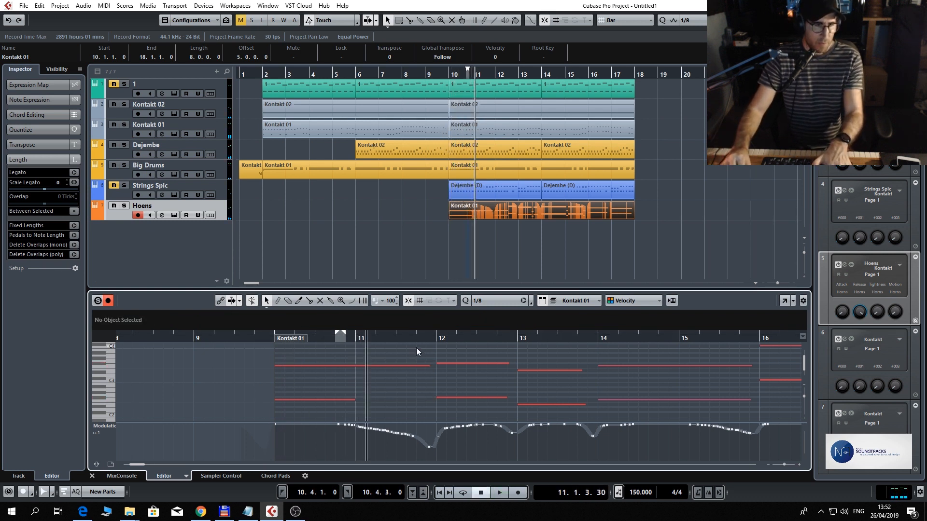
pyautogui.hotkey('ctrl', 'z')
pyautogui.press('space')
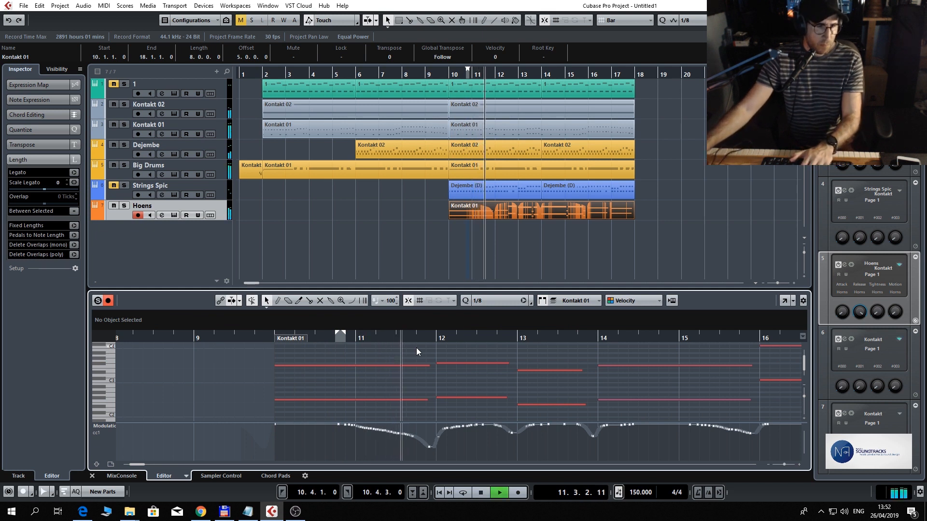
pyautogui.press('space')
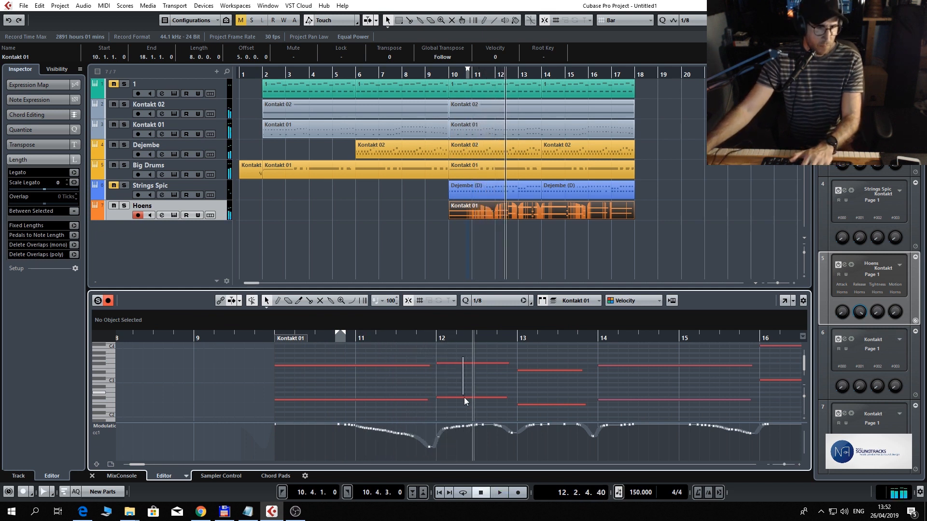
# - Raise the two Hoens notes at bar 12 so the lower one is G#2, and continue playback from there
pyautogui.moveTo(465, 398); pyautogui.dragTo(469, 398)
pyautogui.press('Up')
pyautogui.press('Up')
pyautogui.press('space')
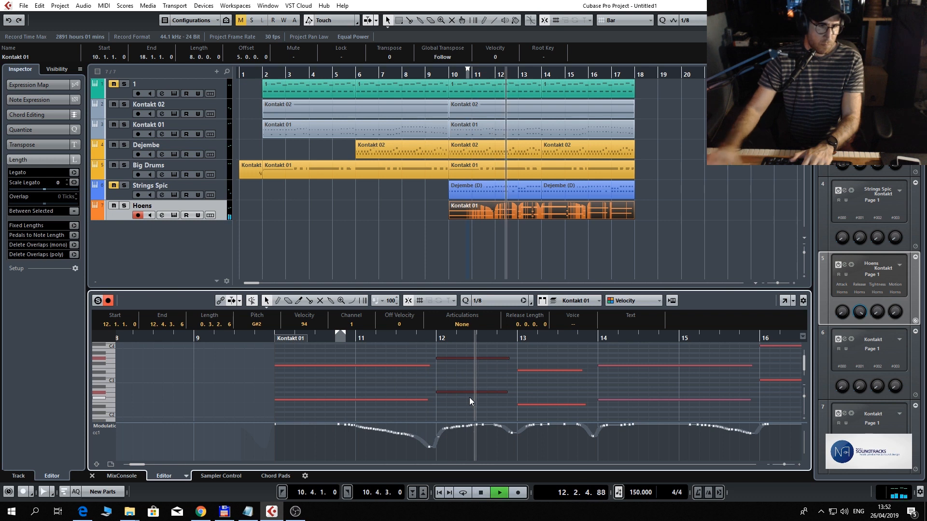
pyautogui.press('space')
pyautogui.press('space')
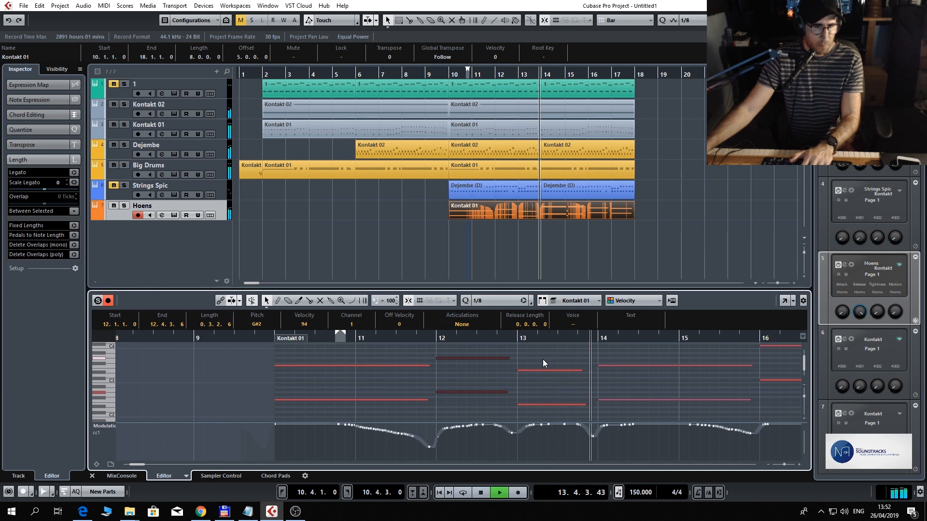
# - Listen to the closing bars of the Hoens part, replaying from just before bar 16
pyautogui.press('g')
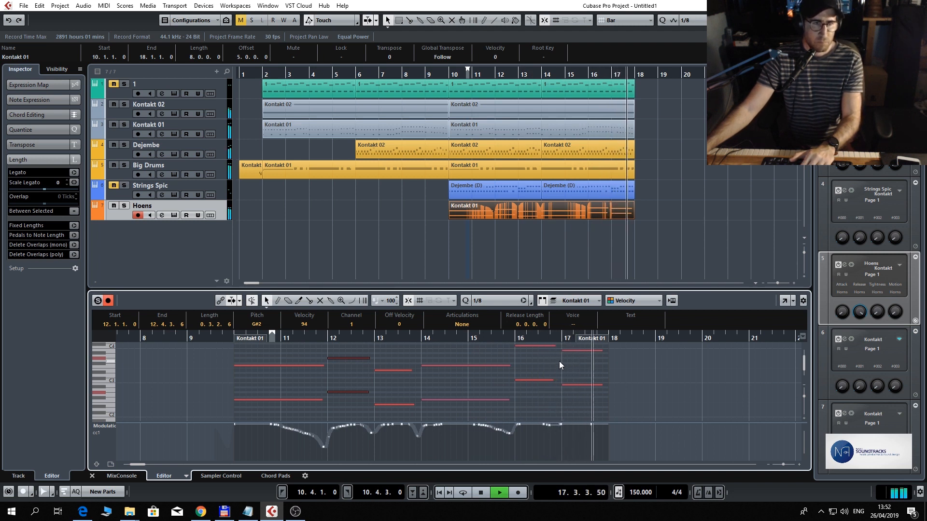
pyautogui.click(509, 338)
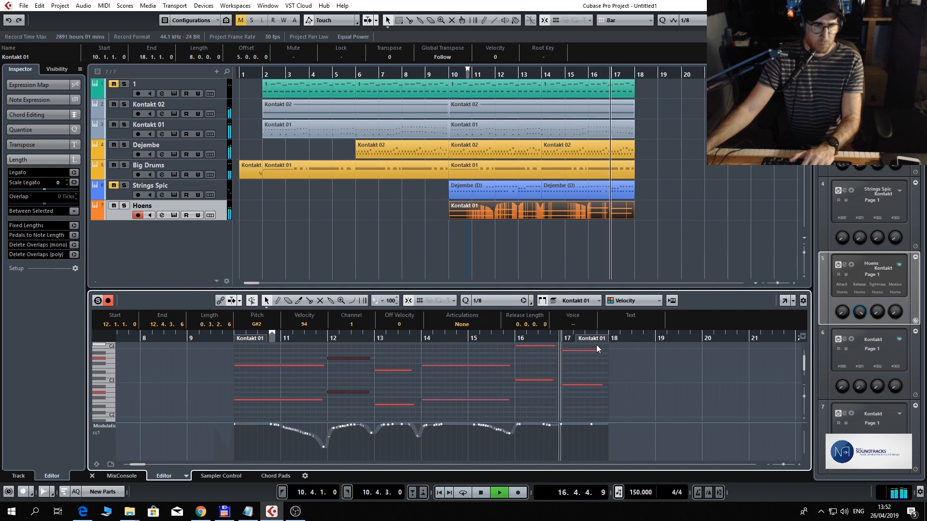
pyautogui.press('space')
# - Shorten the two Hoens notes at bar 17 to two beats and duplicate them to the bar's third beat
pyautogui.moveTo(564, 339); pyautogui.dragTo(567, 370)
pyautogui.moveTo(664, 398); pyautogui.dragTo(671, 346)
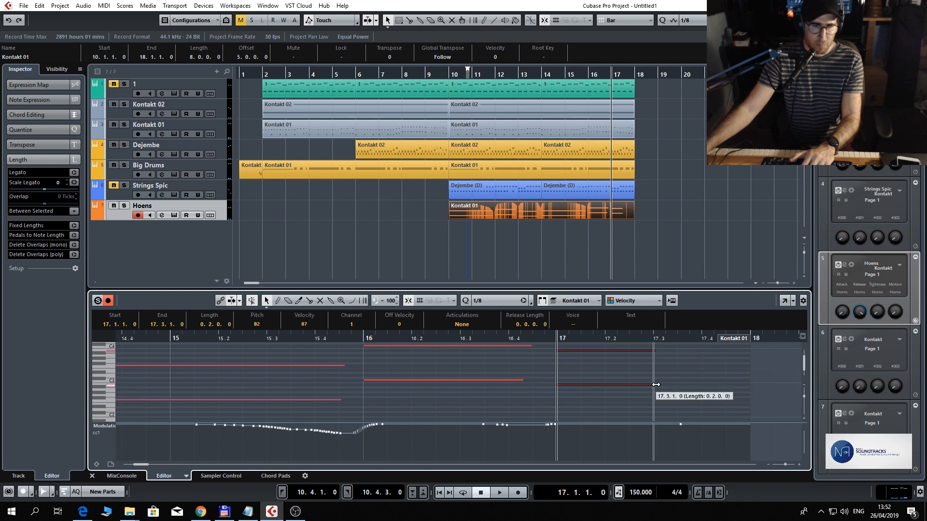
pyautogui.moveTo(620, 405); pyautogui.dragTo(621, 342)
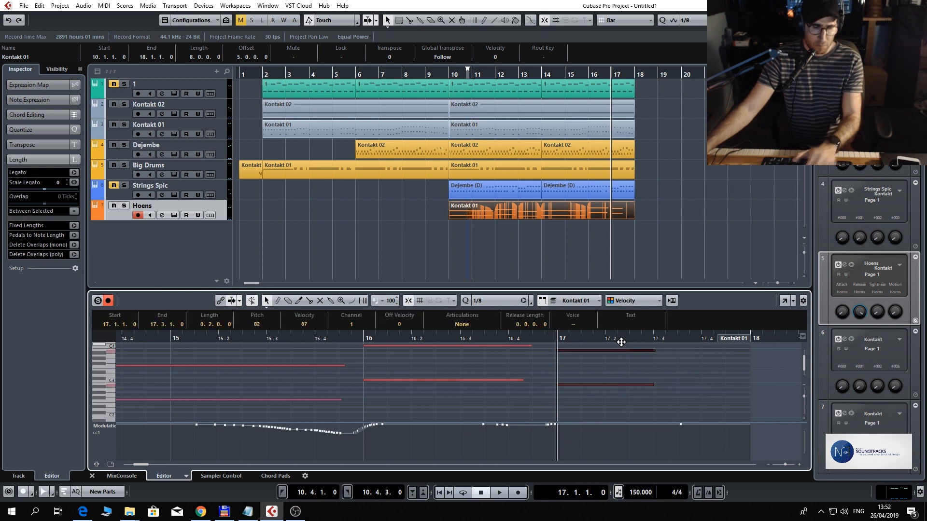
pyautogui.hotkey('ctrl', 'd')
# - Lower the copied notes in the second half of bar 17 so the lower one is G#2, and check bar 17 by playback
pyautogui.press('space')
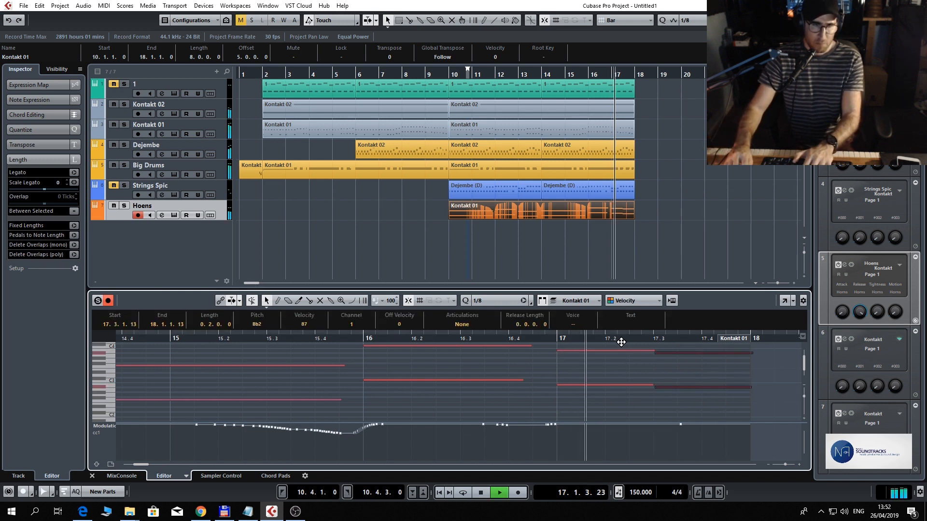
pyautogui.press('space')
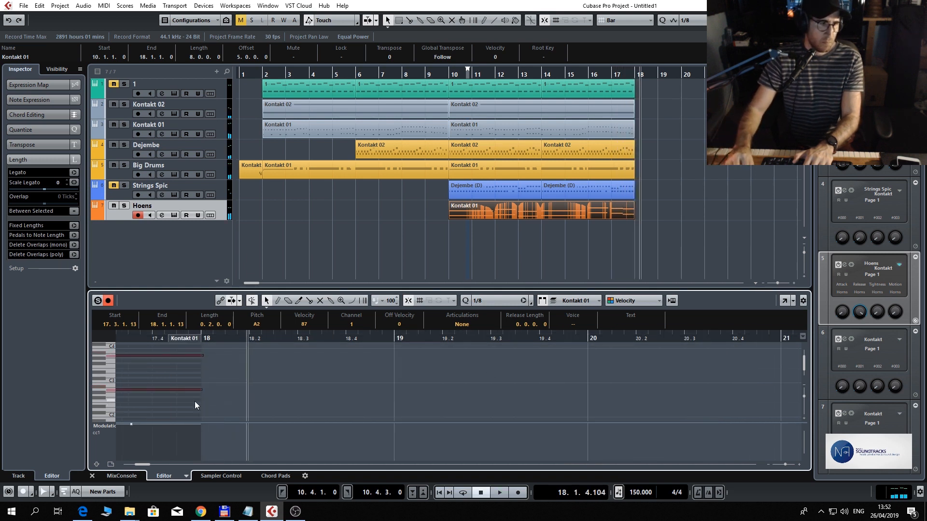
pyautogui.press('Down')
pyautogui.press('Down')
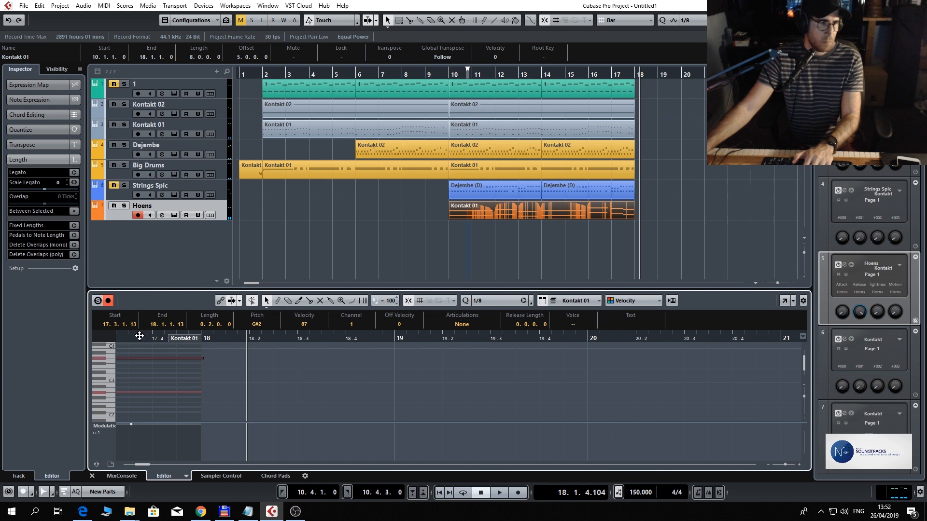
pyautogui.moveTo(140, 336); pyautogui.dragTo(109, 342)
pyautogui.press('space')
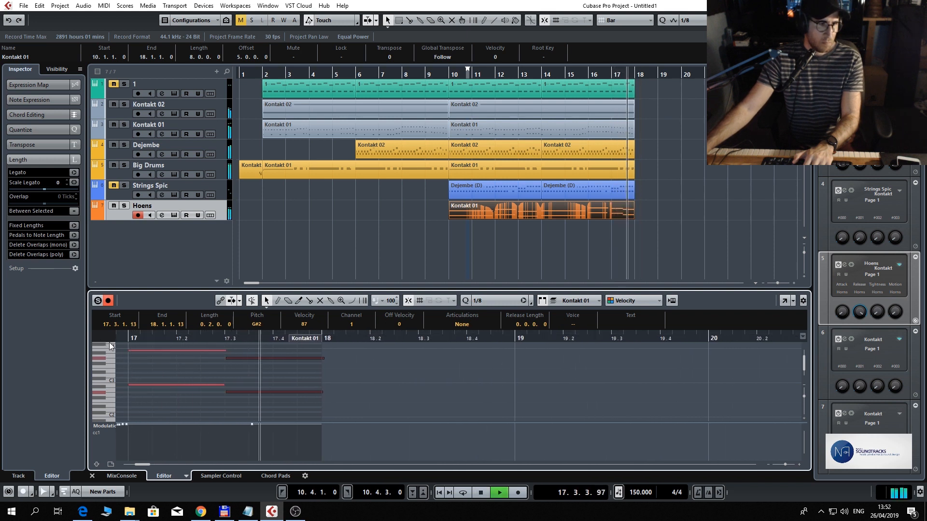
pyautogui.press('space')
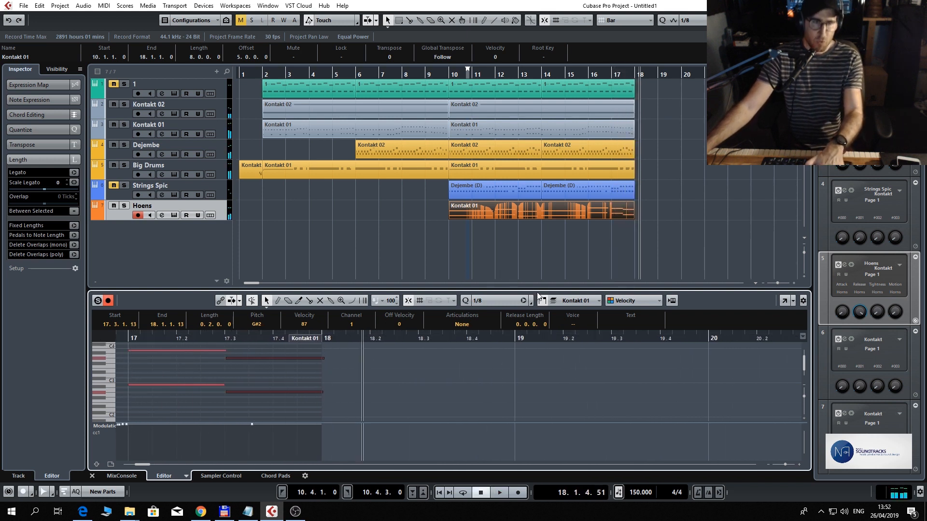
# - Duplicate the edited Hoens part to start at bar 18, and move the Hoens track above Strings Spic
pyautogui.hotkey('ctrl', 'd')
pyautogui.hotkey('ctrl', 'z')
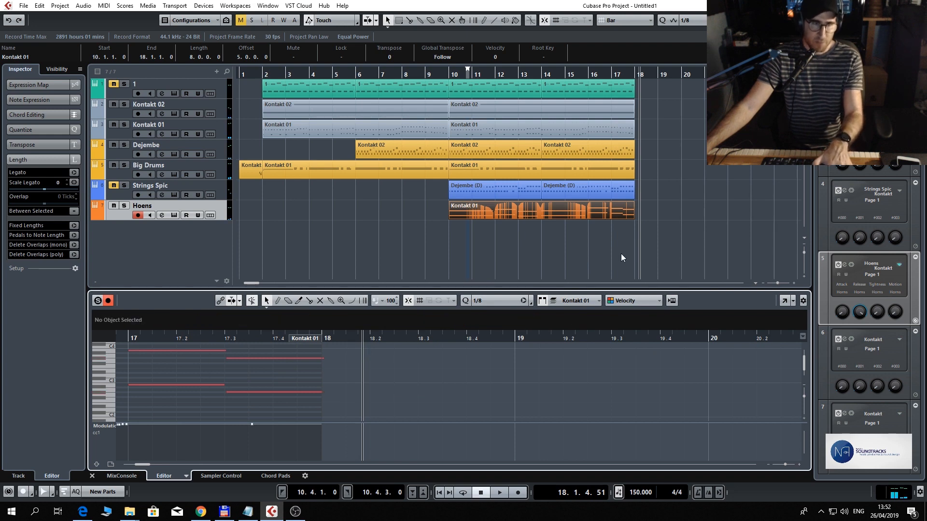
pyautogui.click(606, 231)
pyautogui.click(593, 212)
pyautogui.hotkey('ctrl', 'd')
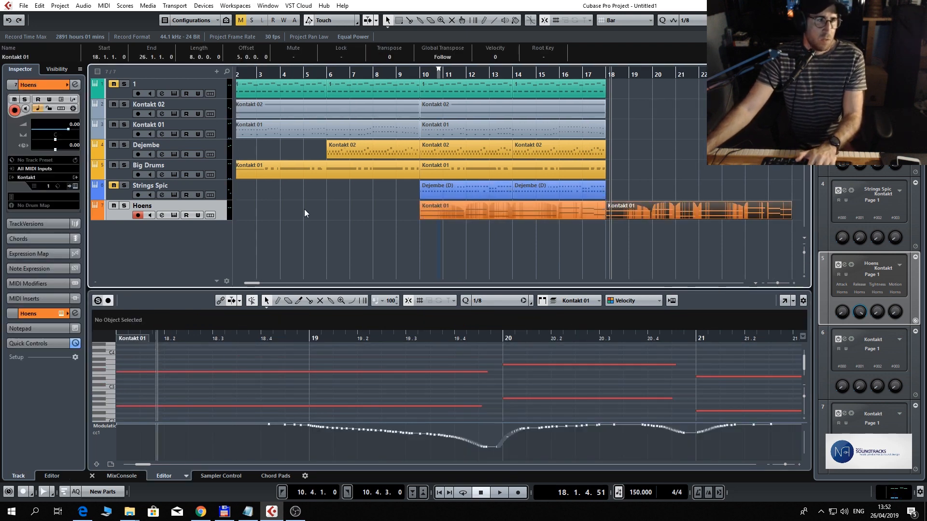
pyautogui.moveTo(219, 205); pyautogui.dragTo(222, 195)
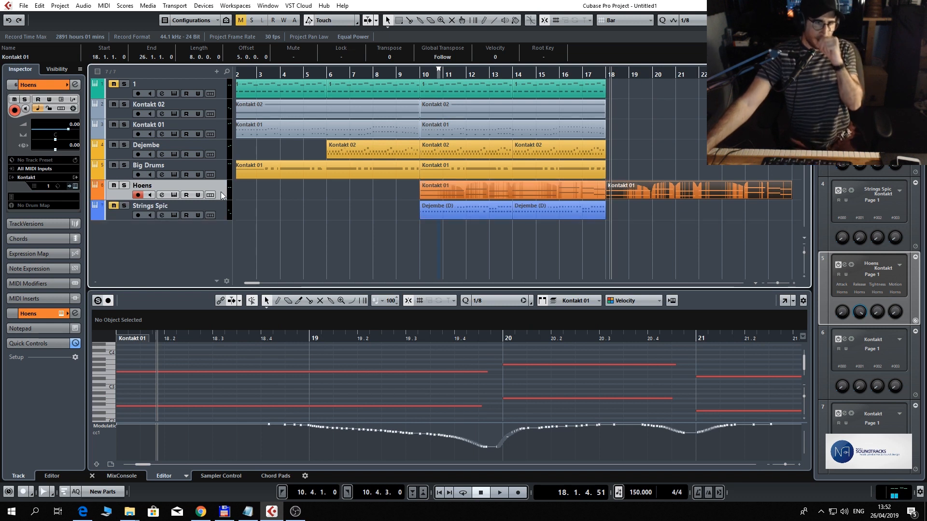
# - Add one instrument track with Kontakt from NI Kontakt 6 below Big Drums, routed to Stereo Out
pyautogui.click(218, 168)
pyautogui.rightClick(220, 165)
pyautogui.moveTo(251, 170)
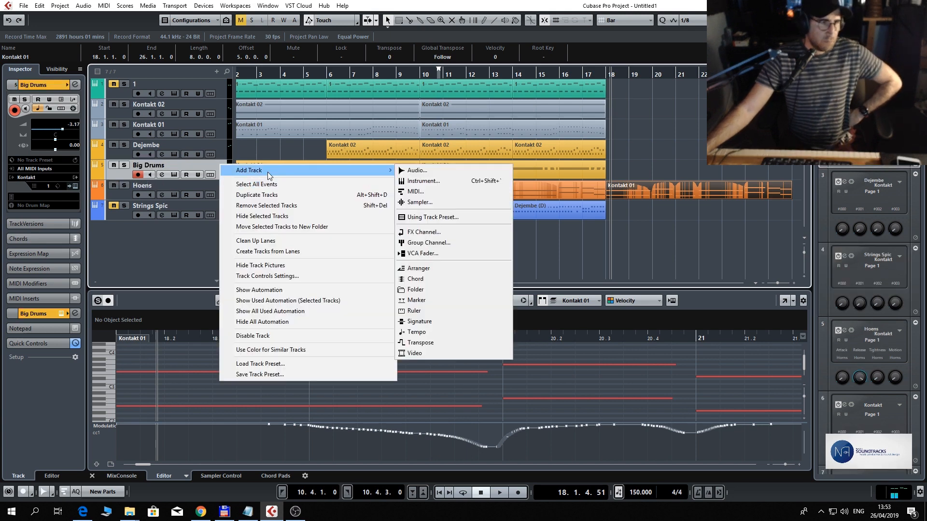
pyautogui.click(459, 177)
pyautogui.click(448, 270)
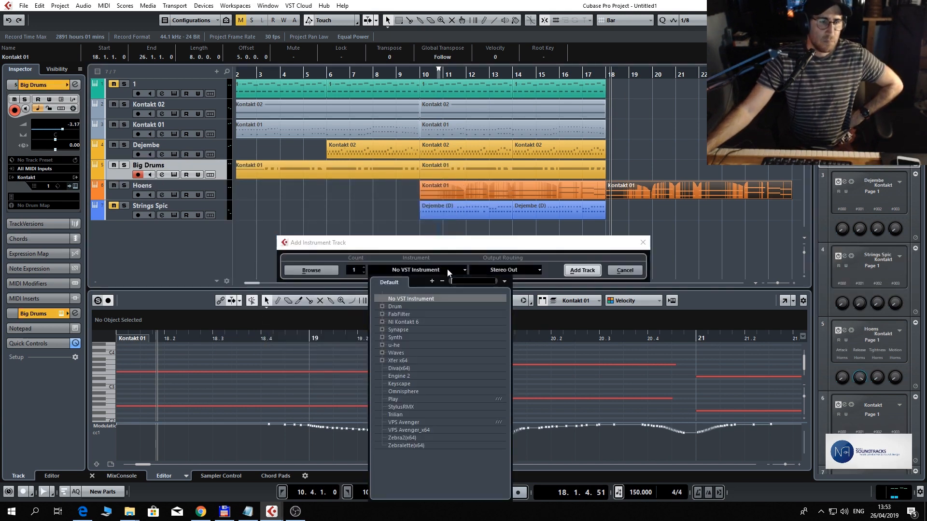
pyautogui.click(404, 322)
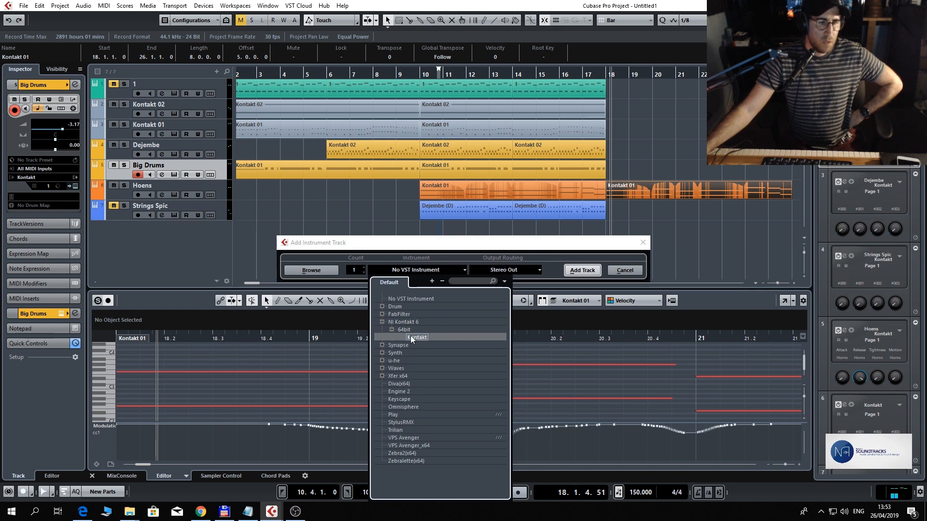
pyautogui.click(410, 333)
pyautogui.click(582, 270)
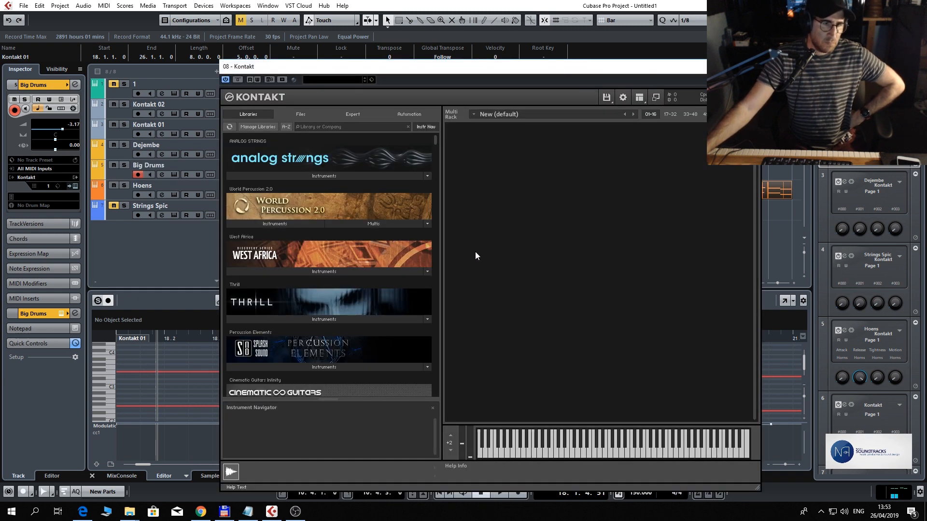
# - Load Dropper Ens 2 from the Strikeforce library's big drums into the new Kontakt instance and close its window
pyautogui.moveTo(435, 141); pyautogui.dragTo(441, 249)
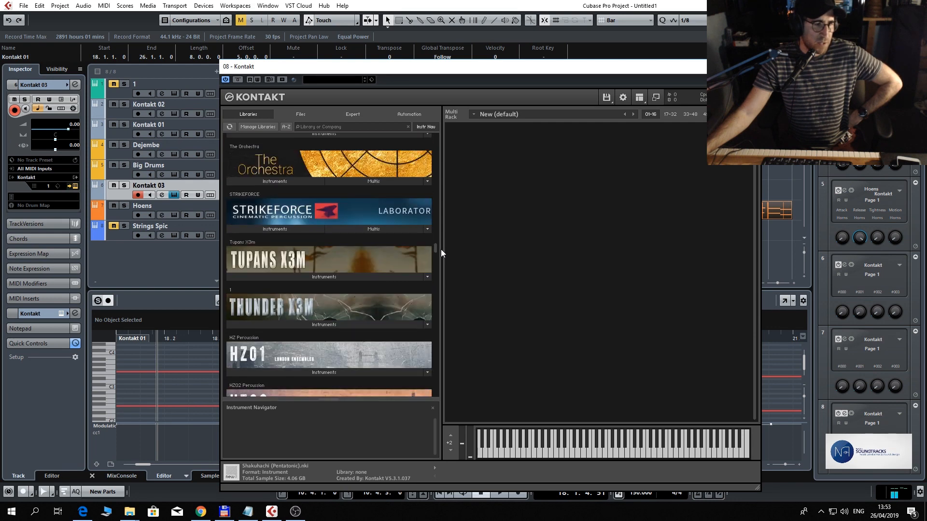
pyautogui.click(297, 231)
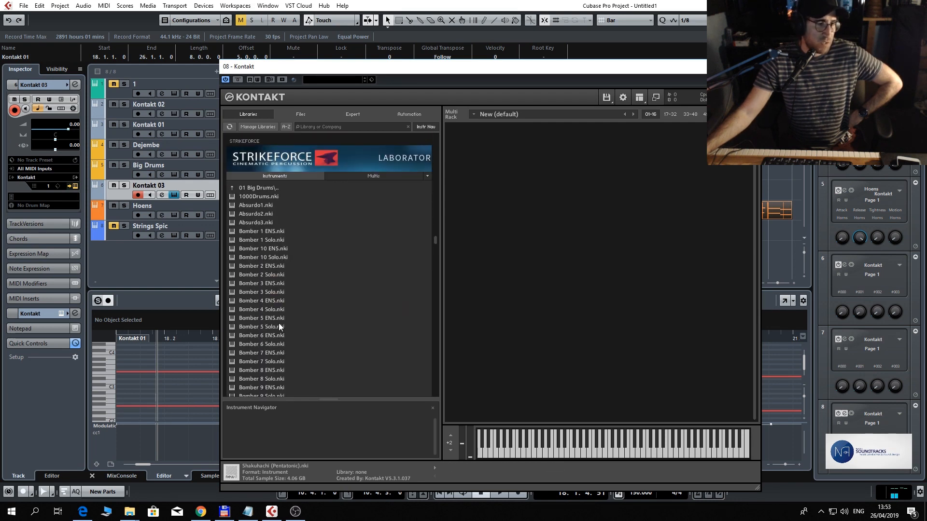
pyautogui.scroll(-2, 283, 328)
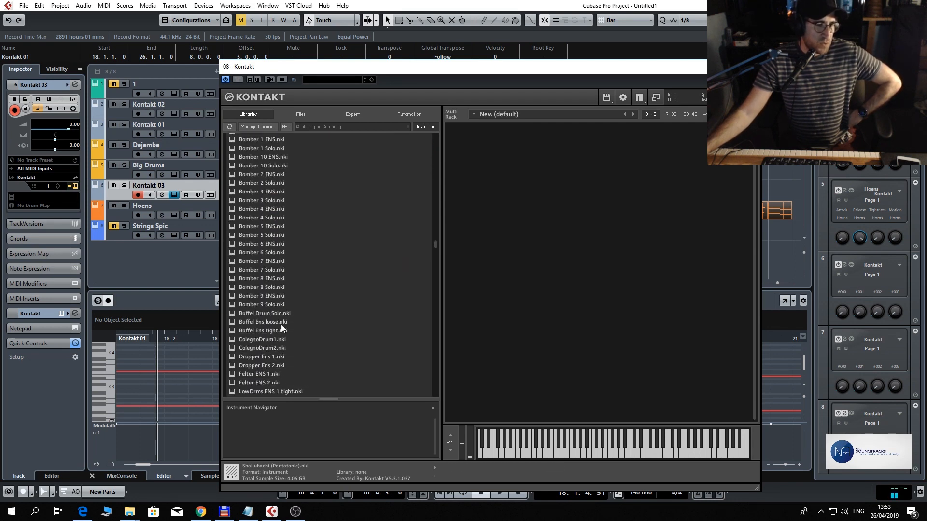
pyautogui.doubleClick(282, 365)
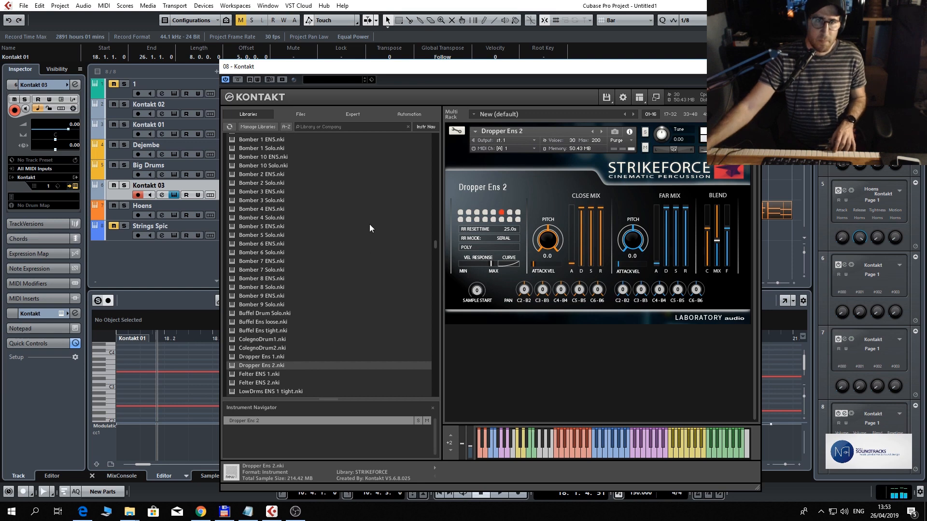
pyautogui.click(750, 67)
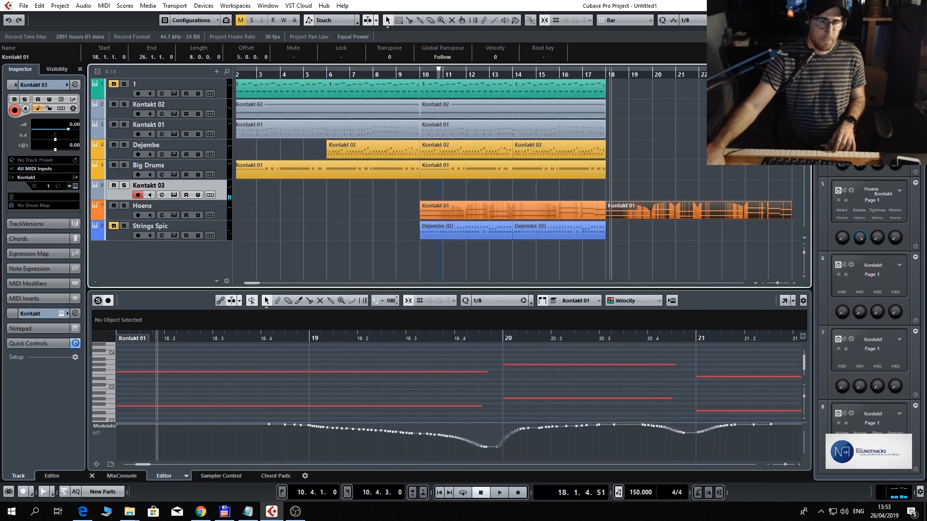
pyautogui.press('KP_Decimal')
pyautogui.press('KP_Multiply')
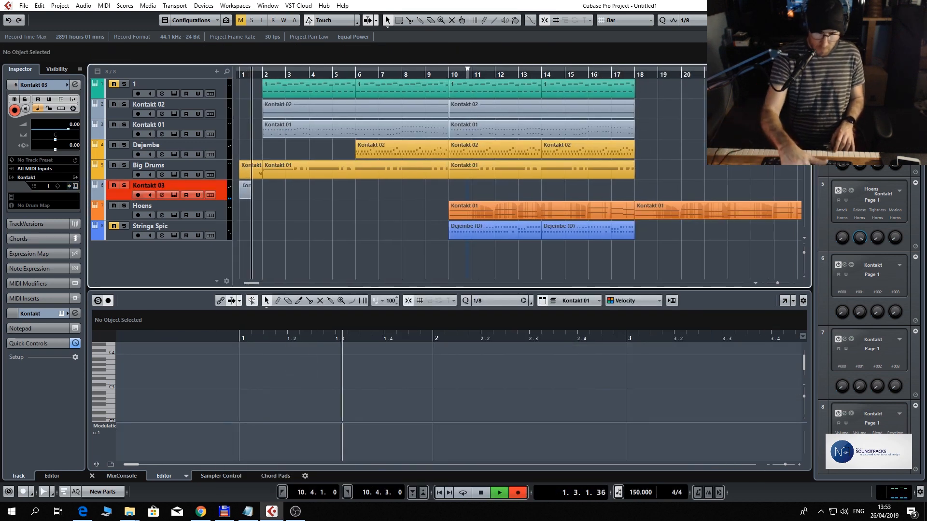
pyautogui.press('KP_0')
pyautogui.press('KP_Decimal')
pyautogui.press('KP_Multiply')
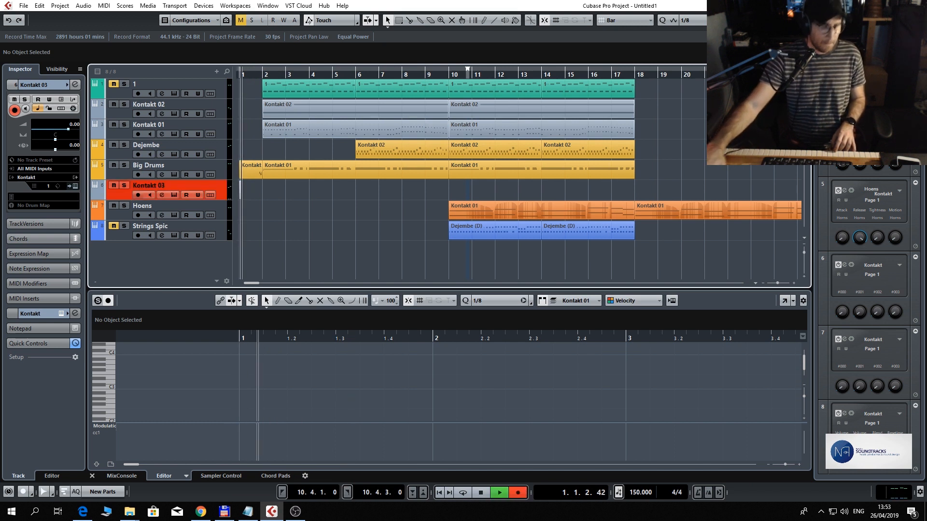
pyautogui.press('KP_0')
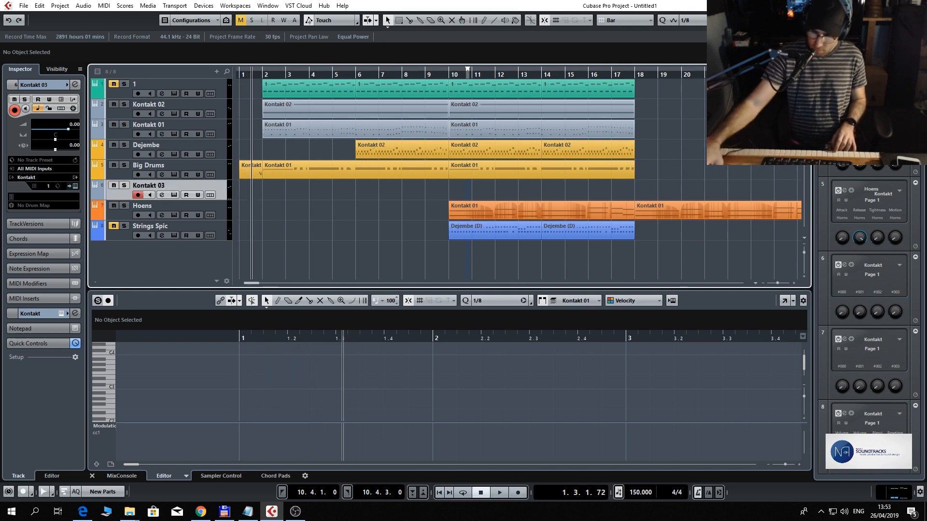
# - Record a trial drum take on the Kontakt 03 track from bar 1 into bar 7 and delete it
pyautogui.press('KP_Decimal')
pyautogui.press('KP_Multiply')
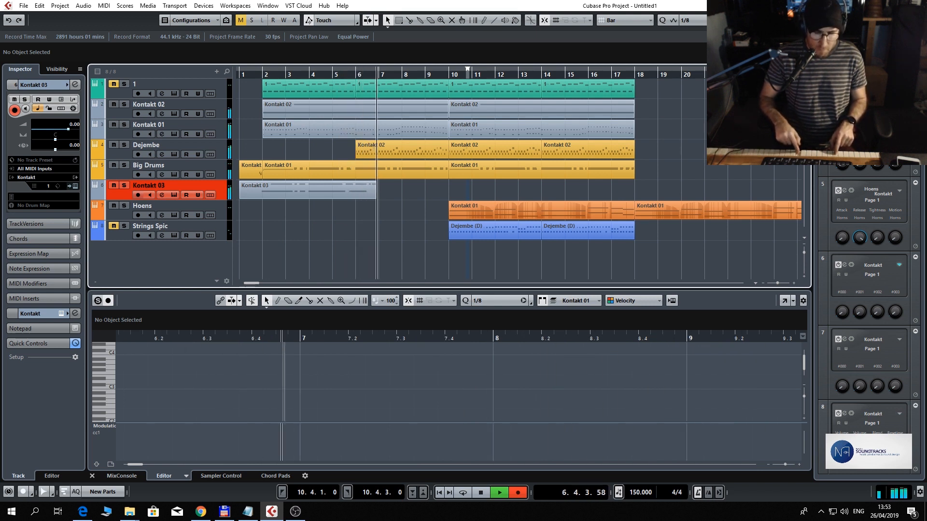
pyautogui.press('space')
pyautogui.press('Delete')
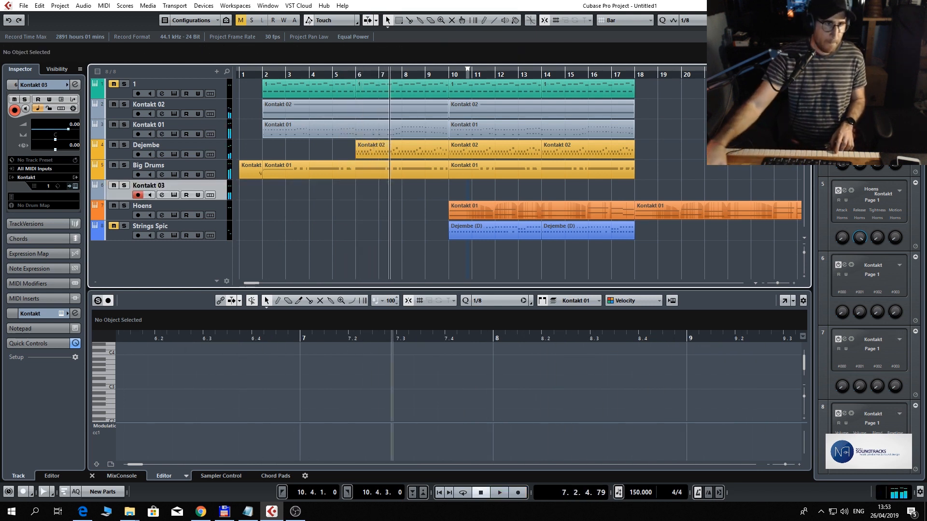
# - Record a Dropper Ens 2 drum part on the Kontakt 03 track from bar 1 into bar 5
pyautogui.press('KP_Decimal')
pyautogui.press('KP_Multiply')
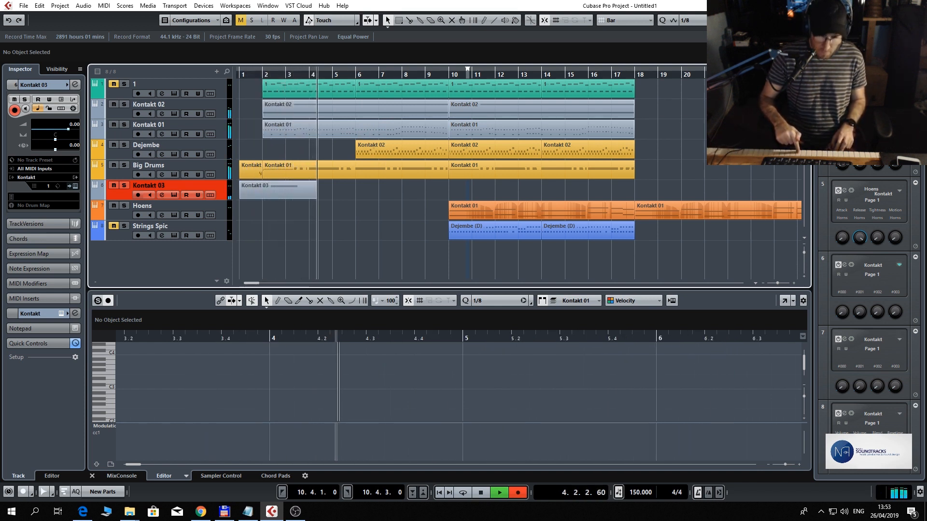
pyautogui.press('space')
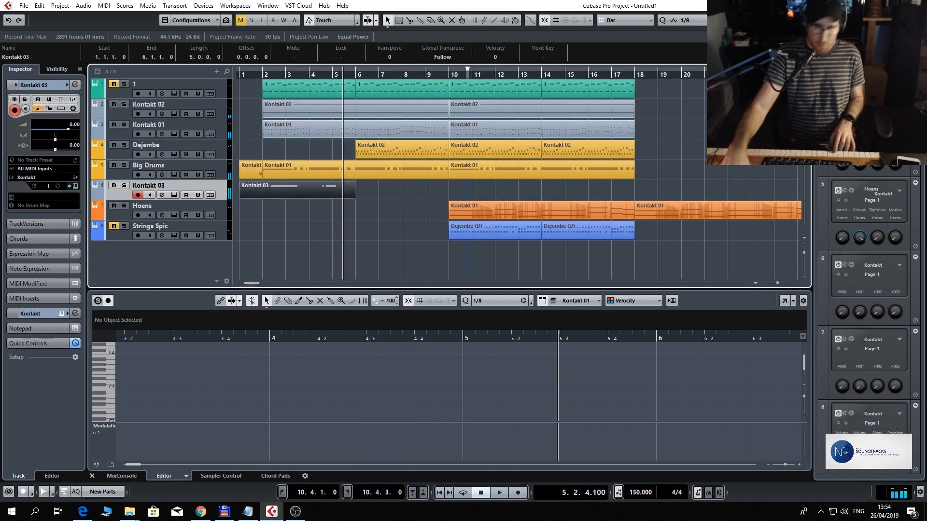
# - Delete the short Kontakt 03 take and record a new drum part on that track from bar 1 into bar 10
pyautogui.press('Delete')
pyautogui.press('KP_Decimal')
pyautogui.press('KP_Multiply')
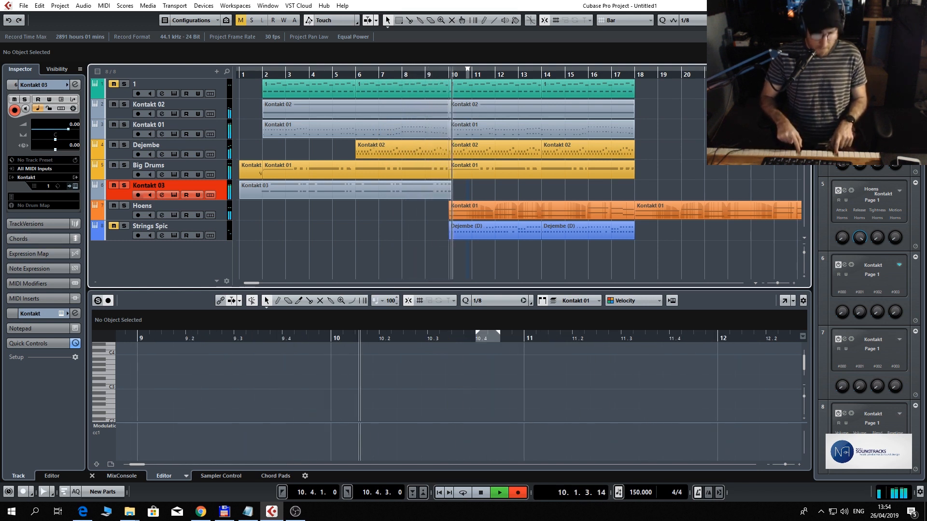
pyautogui.press('space')
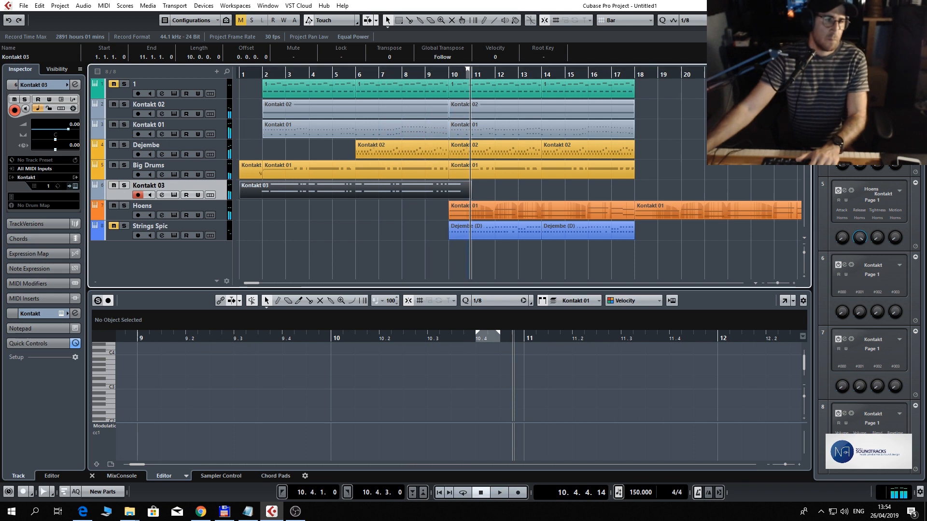
# - Open the new Kontakt 03 part, select its closing notes in bars 9 and 10, and set the quantize value to 1/8 Triplet
pyautogui.click(416, 192)
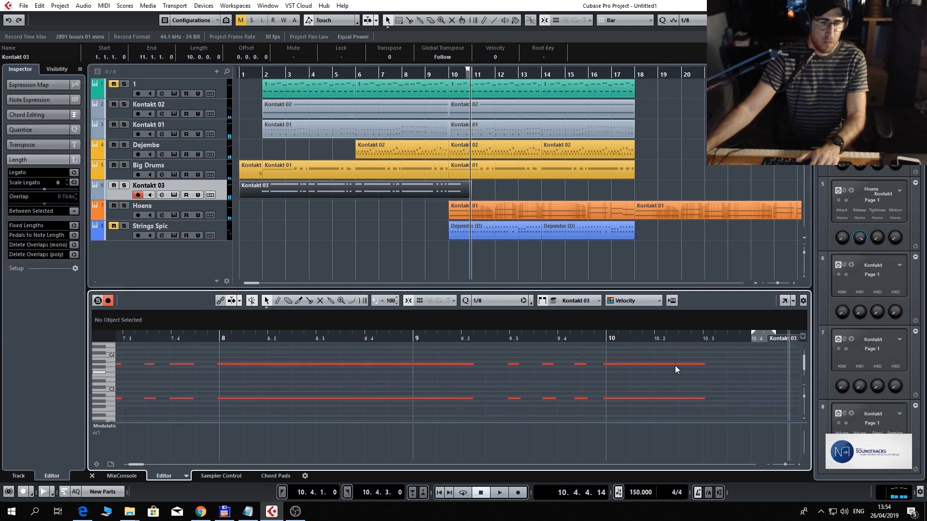
pyautogui.moveTo(497, 416); pyautogui.dragTo(497, 414)
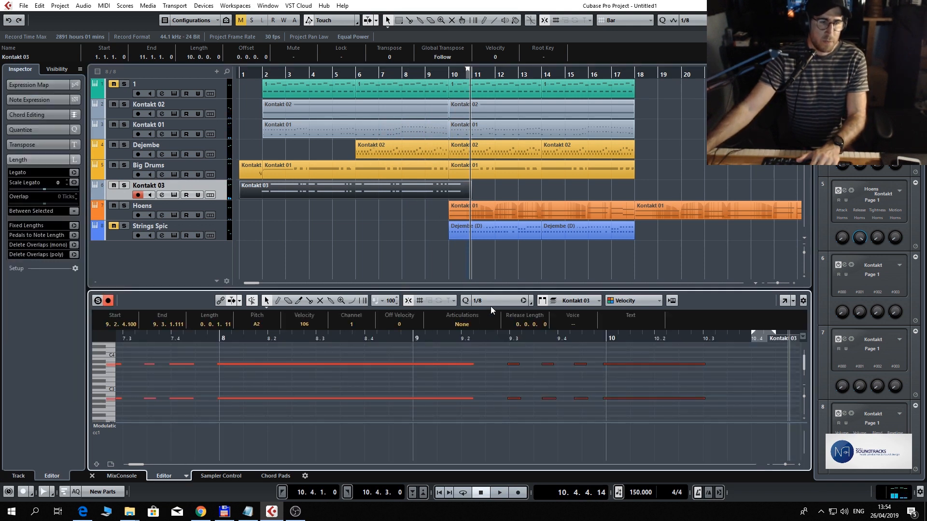
pyautogui.click(490, 306)
pyautogui.click(507, 204)
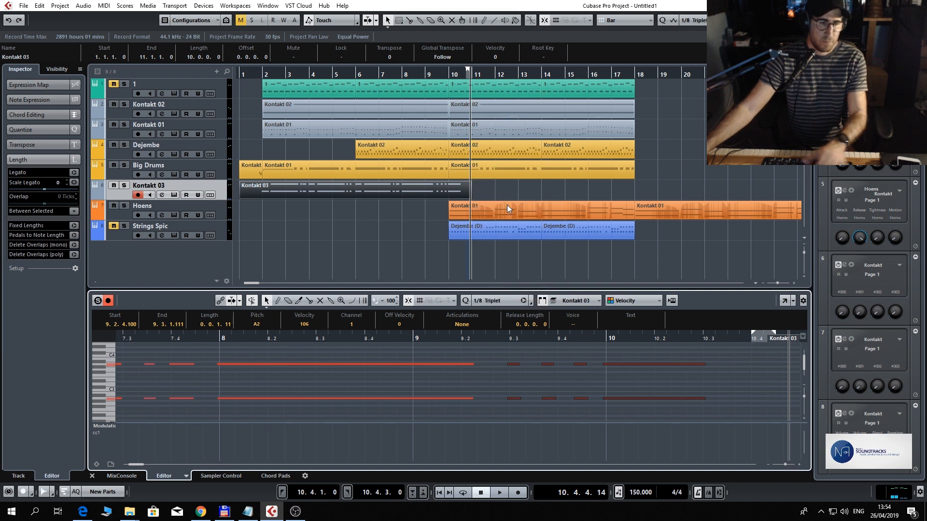
# - Select the Kontakt 03 notes from bar 2 up to bar 9's closing hits and quantize them to 1/8
pyautogui.moveTo(445, 417); pyautogui.dragTo(222, 363)
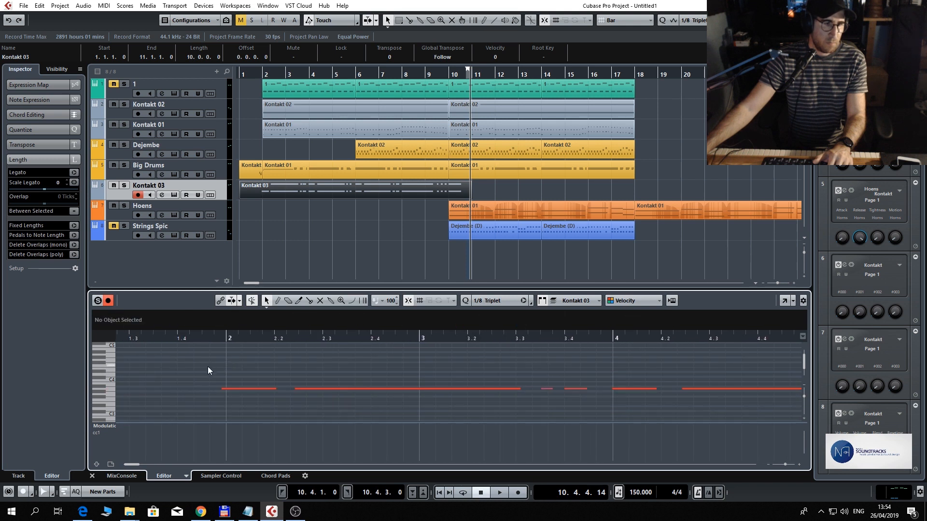
pyautogui.press('g')
pyautogui.press('g')
pyautogui.press('g')
pyautogui.press('g')
pyautogui.press('g')
pyautogui.press('g')
pyautogui.press('g')
pyautogui.press('g')
pyautogui.press('g')
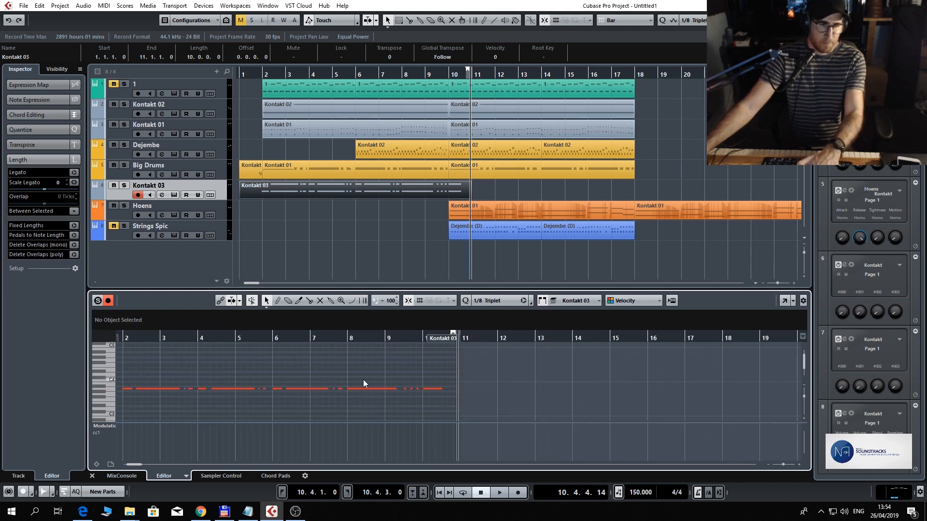
pyautogui.moveTo(382, 368); pyautogui.dragTo(222, 360)
pyautogui.scroll(4, 335, 381)
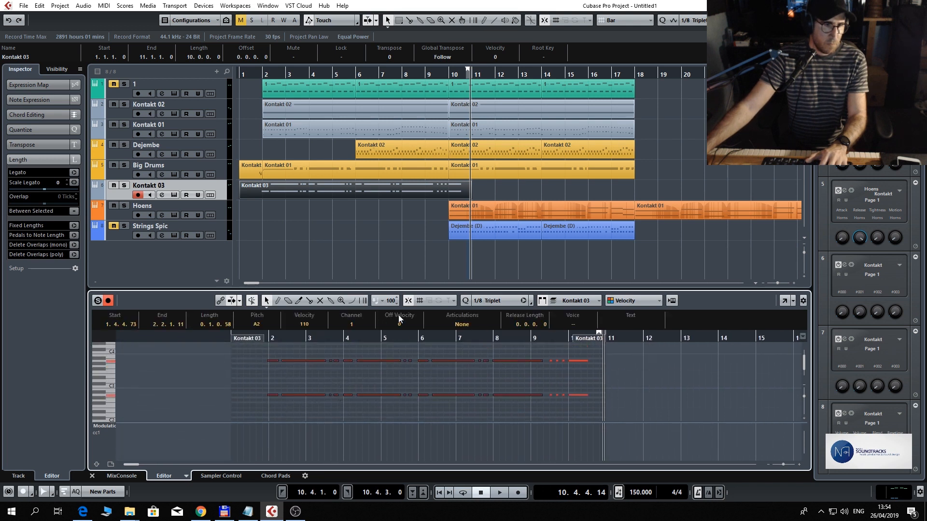
pyautogui.click(501, 302)
pyautogui.click(497, 130)
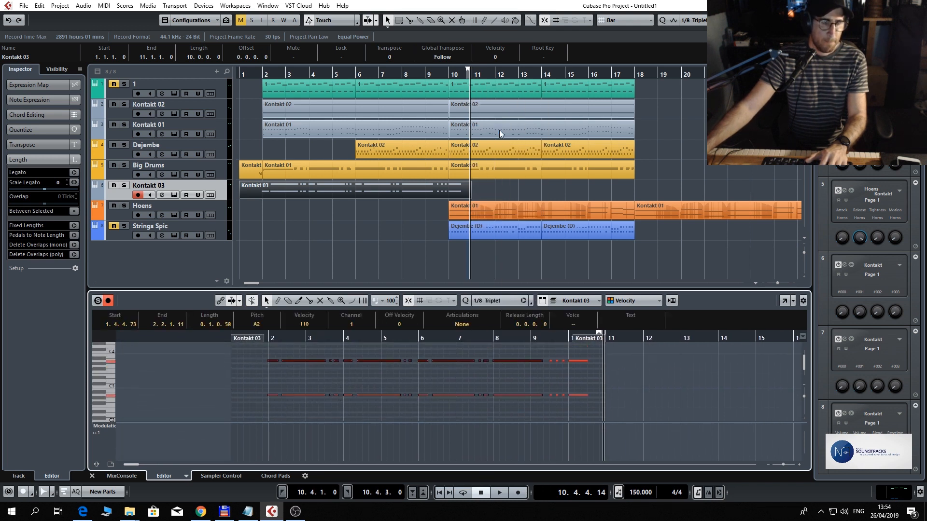
pyautogui.press('q')
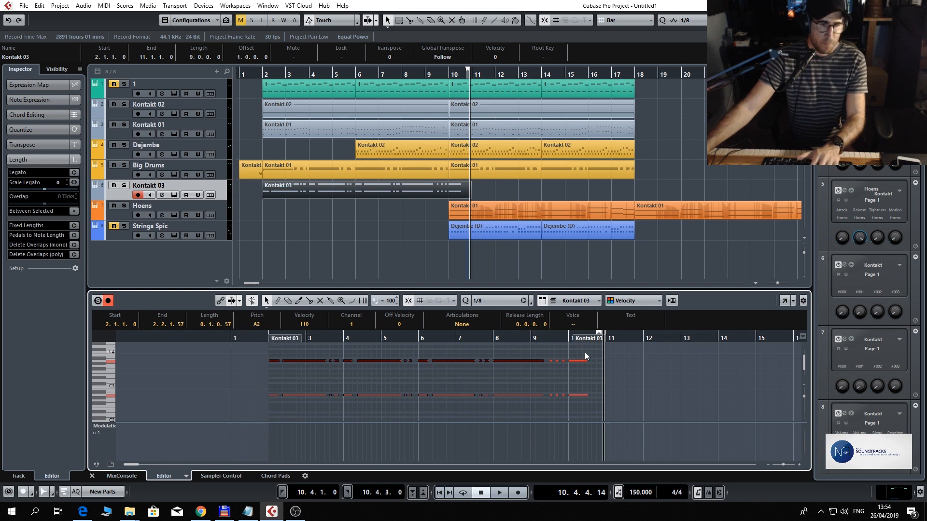
# - Delete the long bar 10 notes from the Kontakt 03 part and shorten the part to end at bar 10
pyautogui.moveTo(584, 352); pyautogui.dragTo(585, 409)
pyautogui.press('Delete')
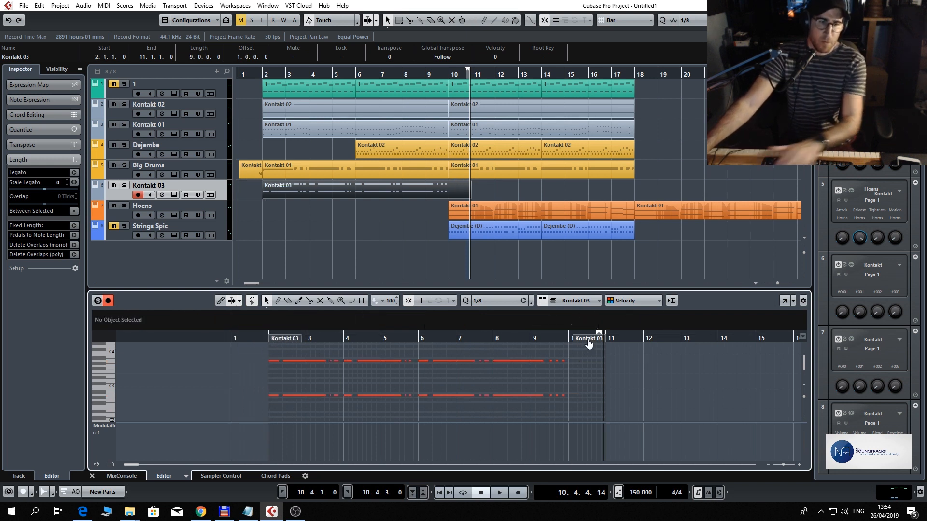
pyautogui.moveTo(588, 344); pyautogui.dragTo(571, 343)
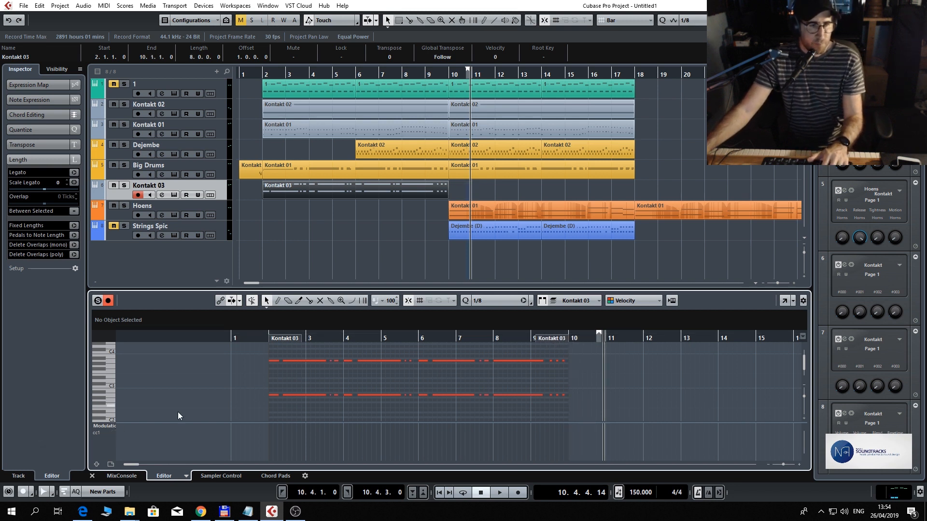
# - Show the Velocity lane for the Kontakt 03 part and raise all its note velocities to the maximum
pyautogui.click(114, 425)
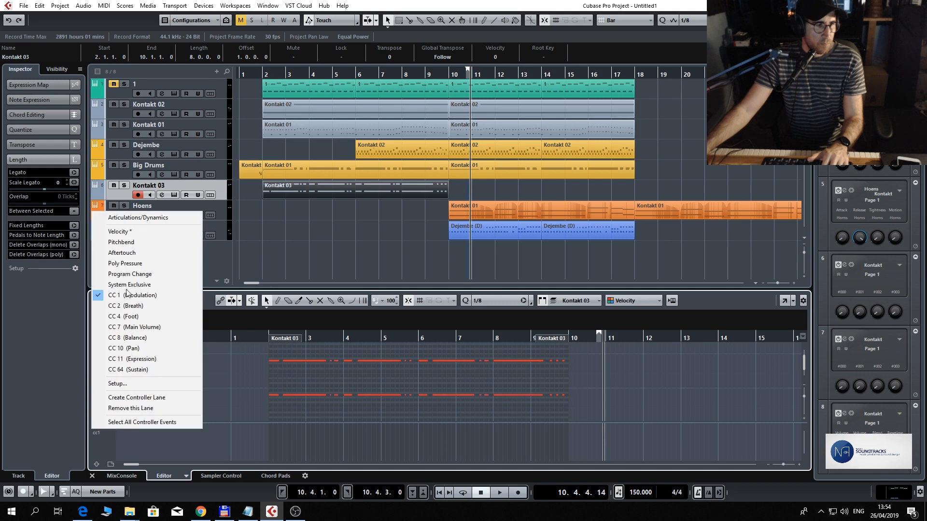
pyautogui.click(125, 217)
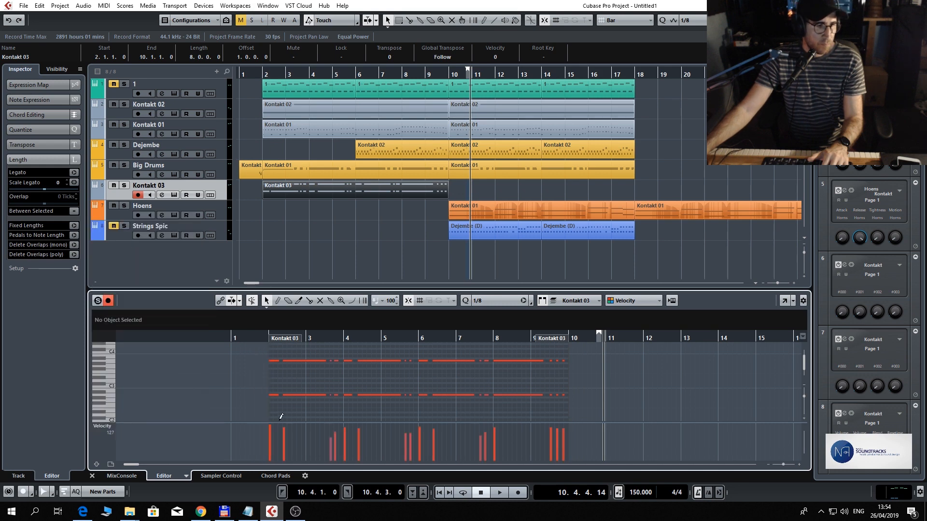
# - Set the Kontakt 03 channel volume to -6.06 dB while playing the arrangement from the start, and close the channel settings
pyautogui.click(164, 196)
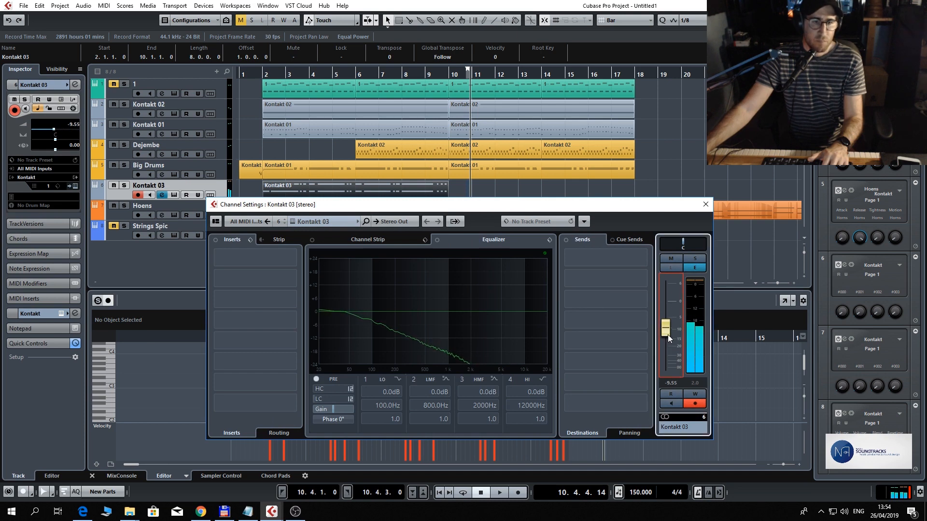
pyautogui.moveTo(667, 335); pyautogui.dragTo(667, 338)
pyautogui.click(241, 75)
pyautogui.press('space')
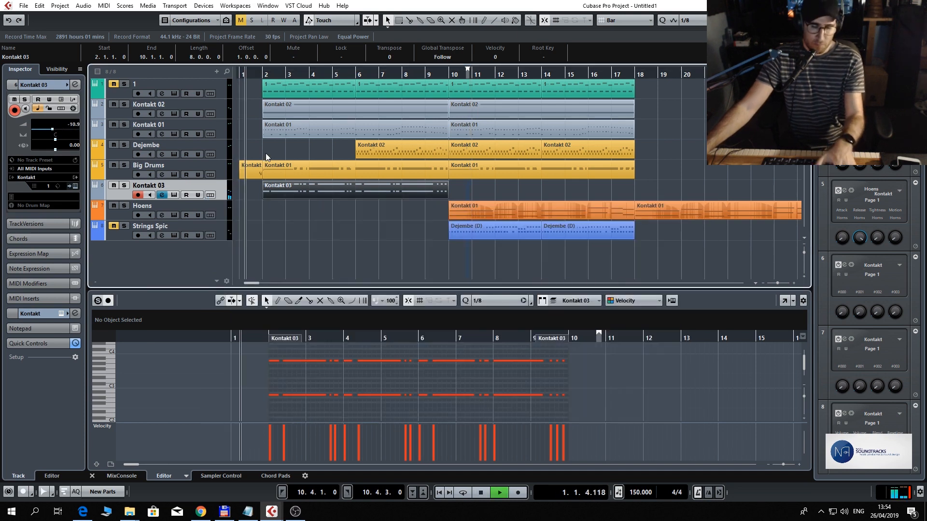
pyautogui.press('e')
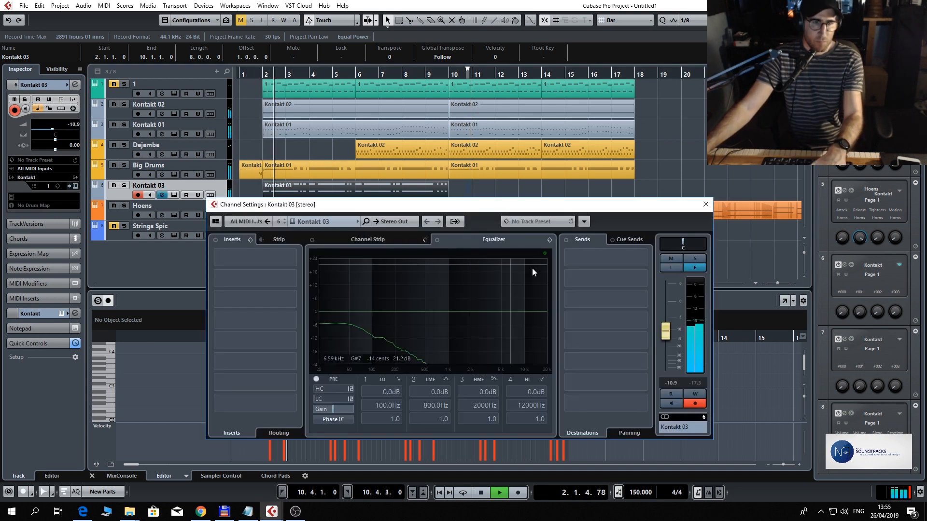
pyautogui.moveTo(666, 338); pyautogui.dragTo(669, 326)
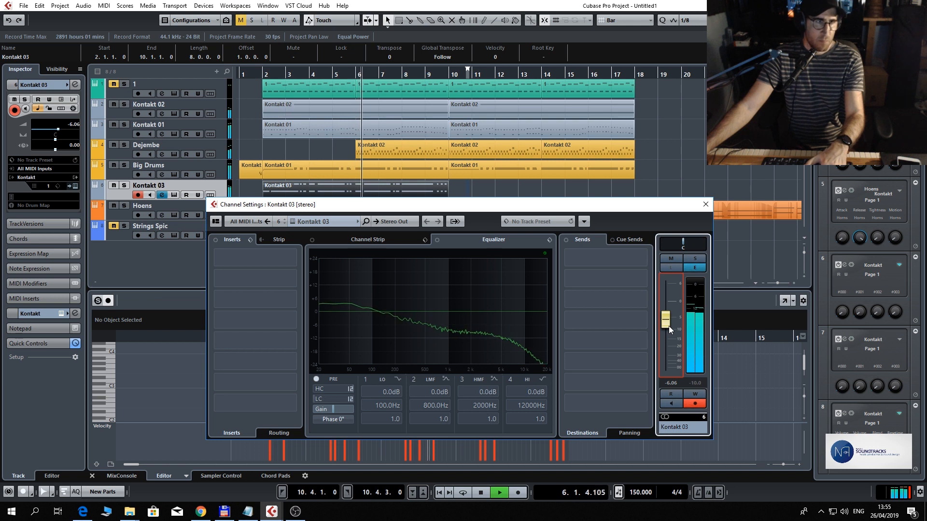
pyautogui.press('space')
pyautogui.click(705, 206)
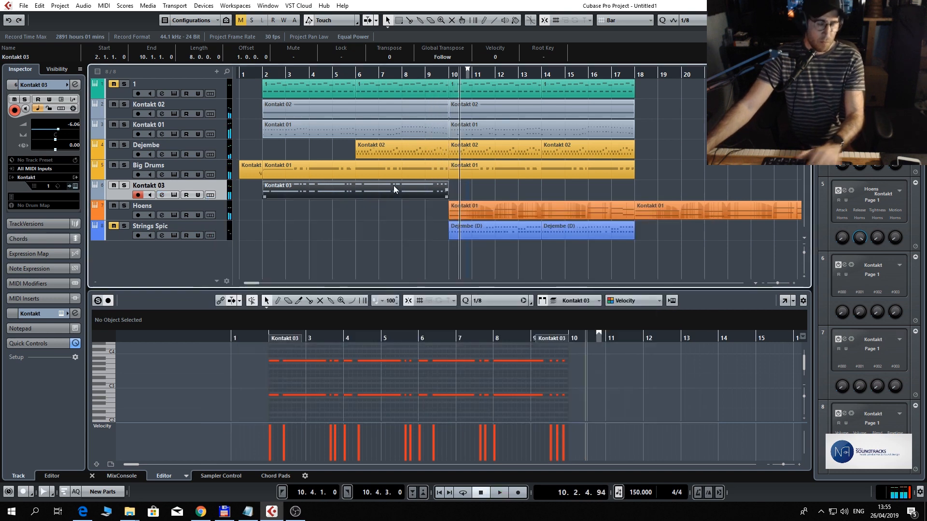
# - Repeat the Kontakt 03 part at bar 10 and duplicate the section's Kontakt 02 through Kontakt 03 parts to bars 18 to 26
pyautogui.hotkey('ctrl', 'd')
pyautogui.press('space')
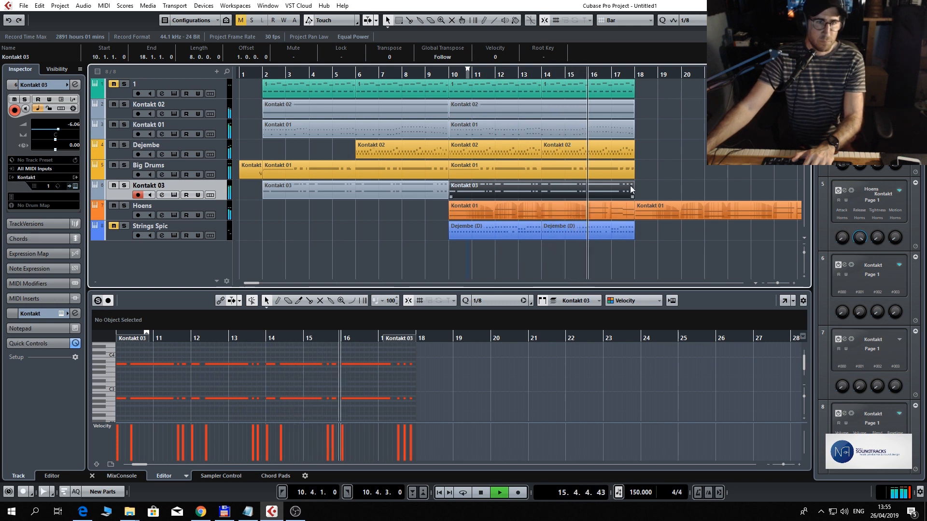
pyautogui.moveTo(665, 185); pyautogui.dragTo(539, 111)
pyautogui.hotkey('ctrl', 'd')
pyautogui.press('space')
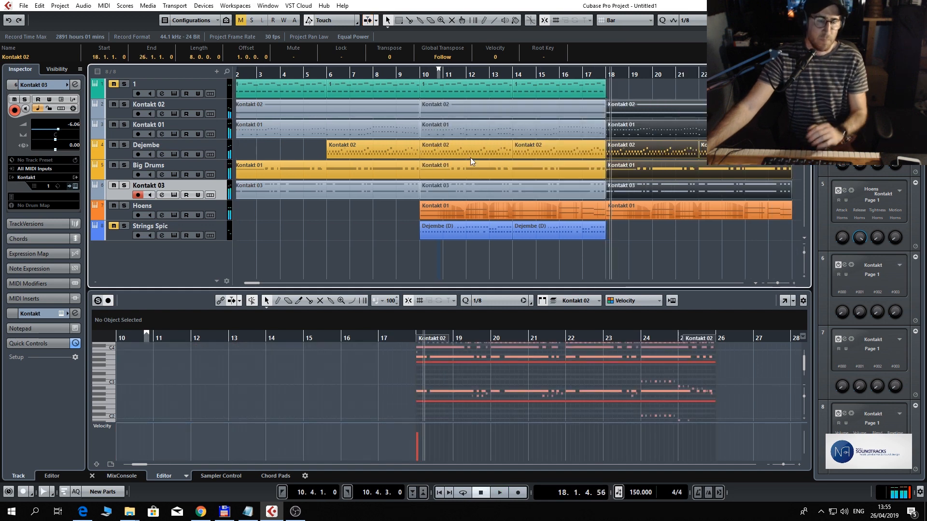
# - Add one instrument track with Kontakt from NI Kontakt 6 below Hoens, routed to Stereo Out
pyautogui.rightClick(225, 206)
pyautogui.moveTo(338, 213)
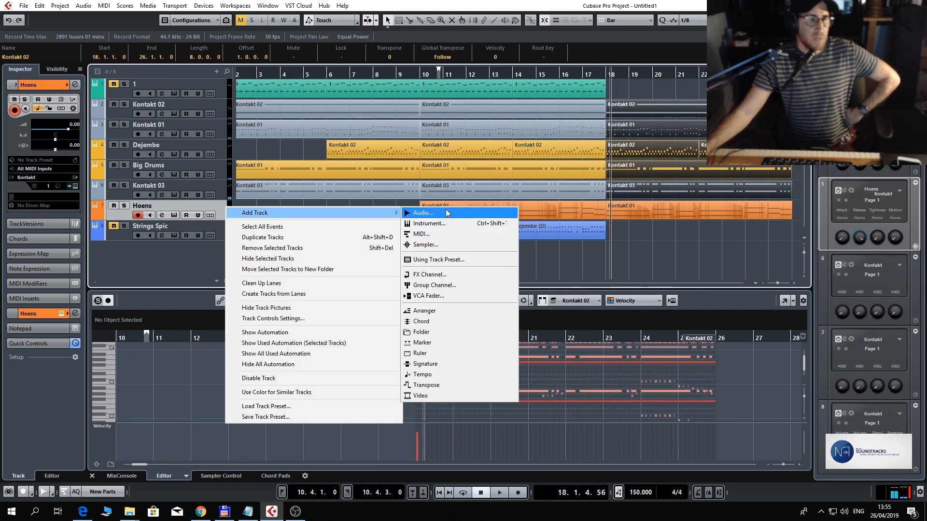
pyautogui.click(453, 224)
pyautogui.click(436, 270)
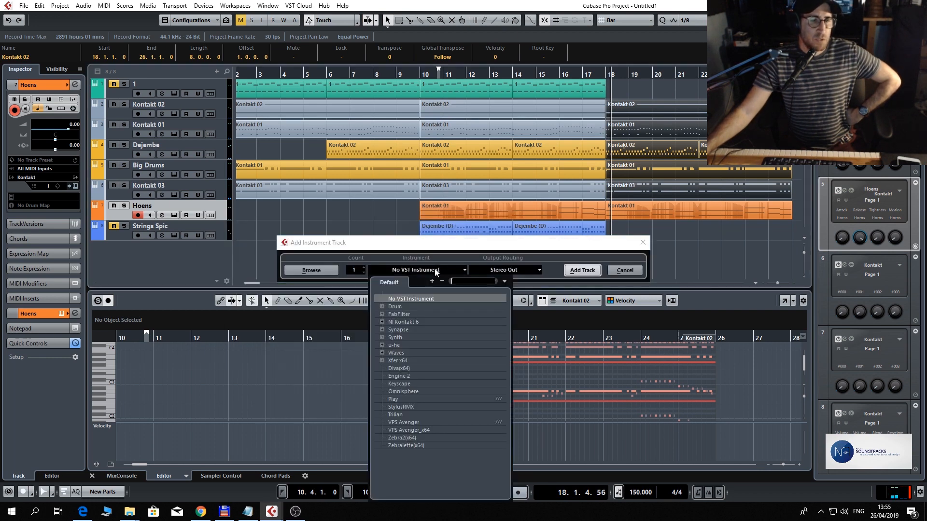
pyautogui.click(413, 323)
pyautogui.click(414, 329)
pyautogui.click(417, 337)
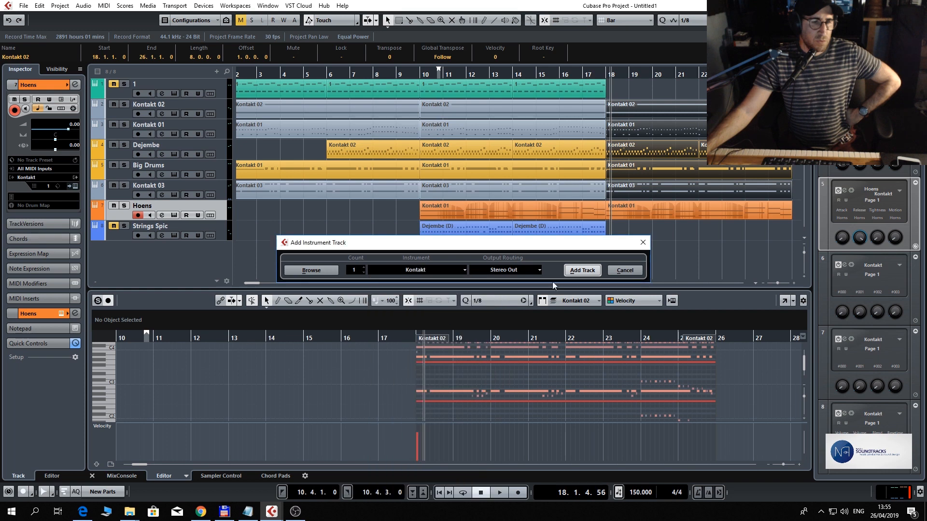
pyautogui.click(582, 271)
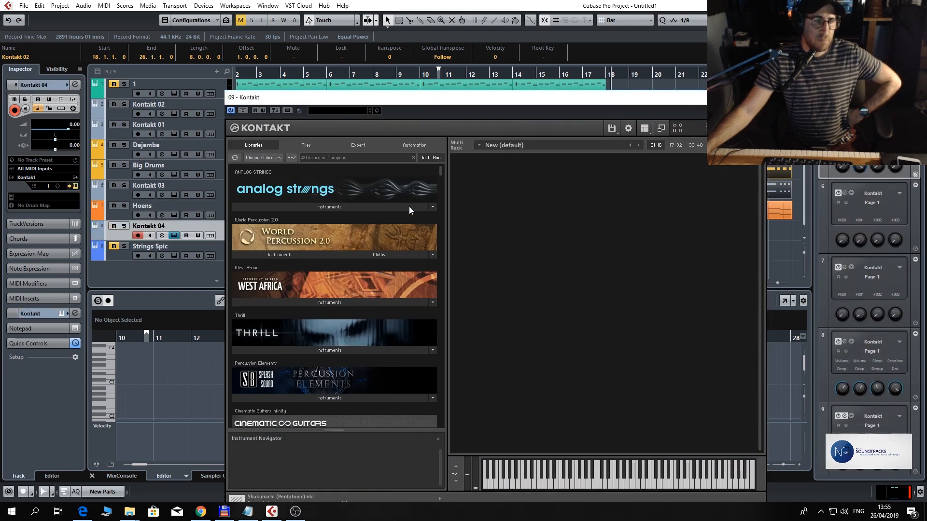
# - Load Horns.nki from the Brass Ensemble library's 2 Horns folder into the new Kontakt instance and close its window
pyautogui.moveTo(438, 173); pyautogui.dragTo(443, 329)
pyautogui.click(352, 335)
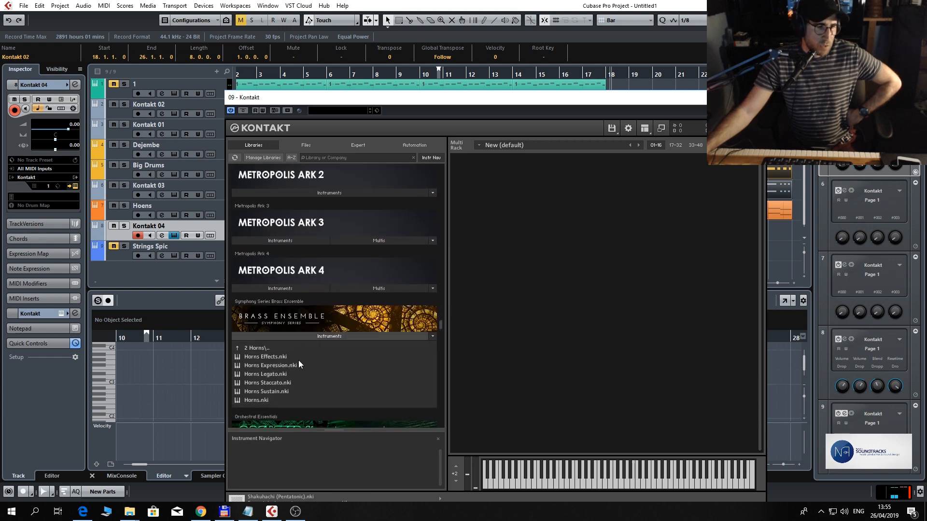
pyautogui.doubleClick(263, 399)
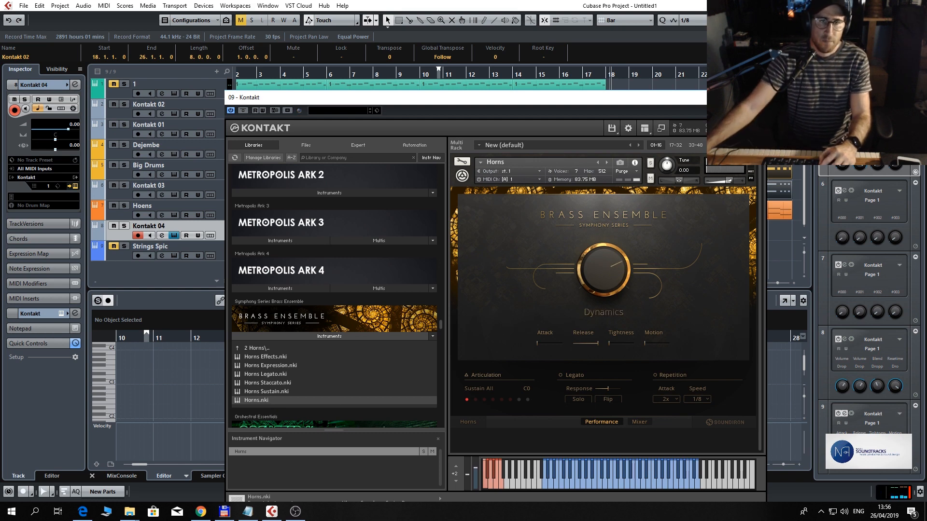
pyautogui.click(755, 97)
pyautogui.moveTo(720, 244); pyautogui.dragTo(720, 237)
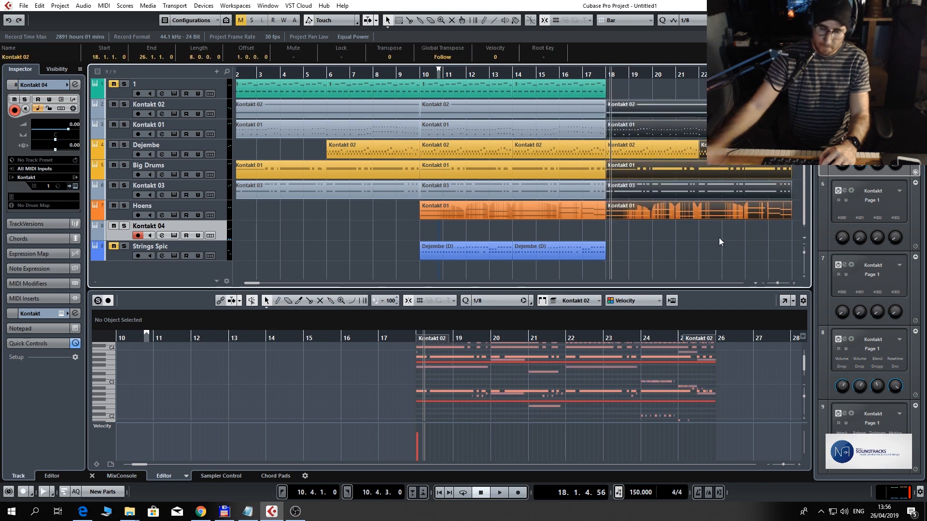
# - Set the locators to cycle bars 18 to 26 and play from just before the section to try out a horn line
pyautogui.press('p')
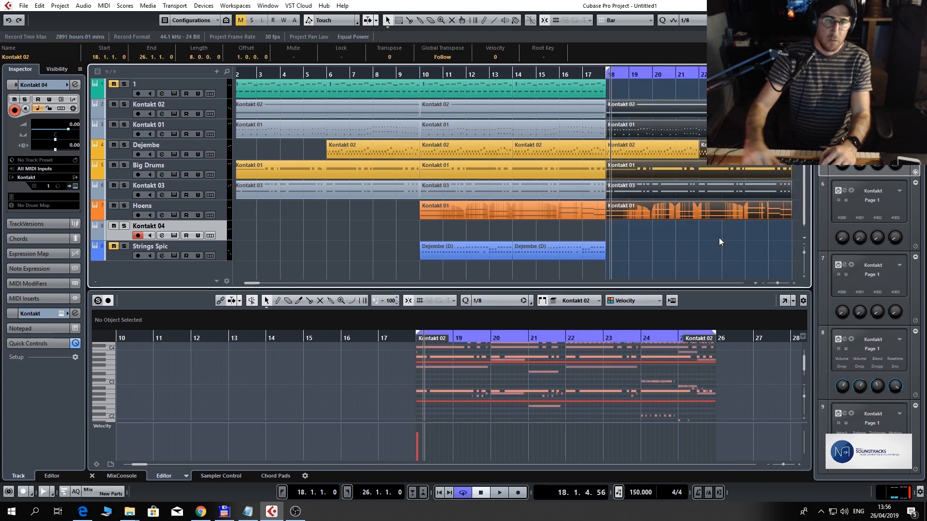
pyautogui.press('KP_Subtract')
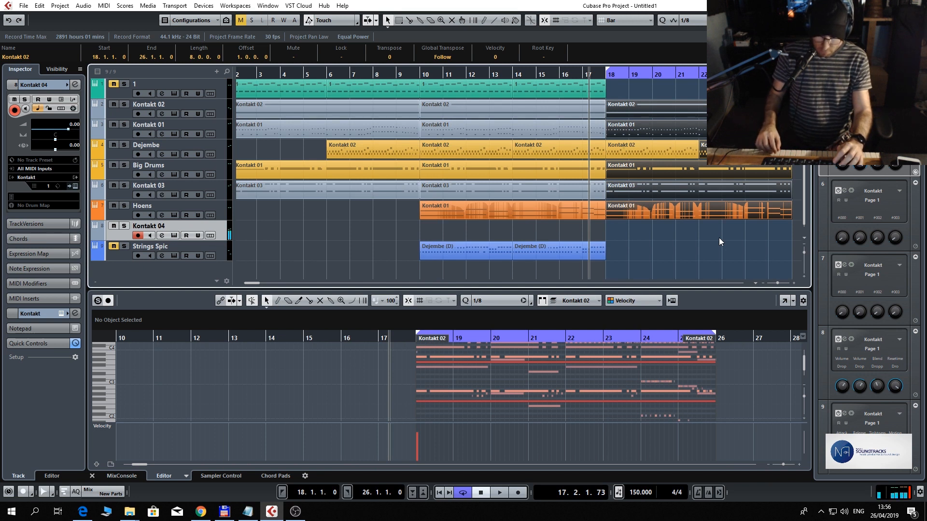
pyautogui.press('space')
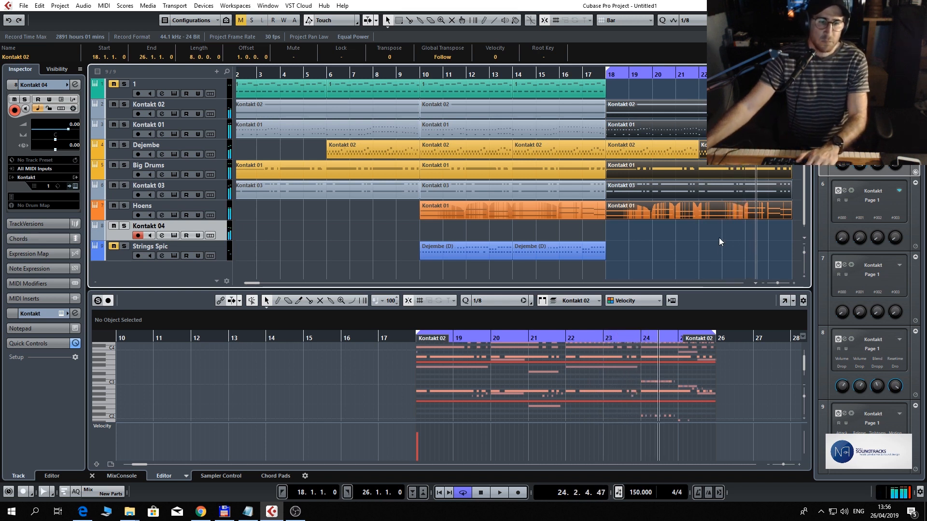
# - Create an empty part on the Kontakt 04 track across bars 18 to 26, play the section briefly and delete the part
pyautogui.doubleClick(719, 238)
pyautogui.press('space')
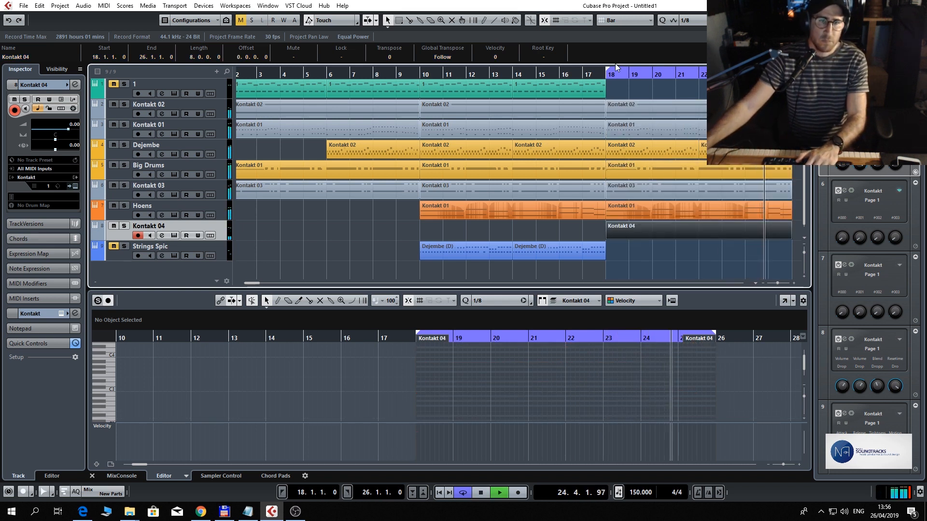
pyautogui.press('space')
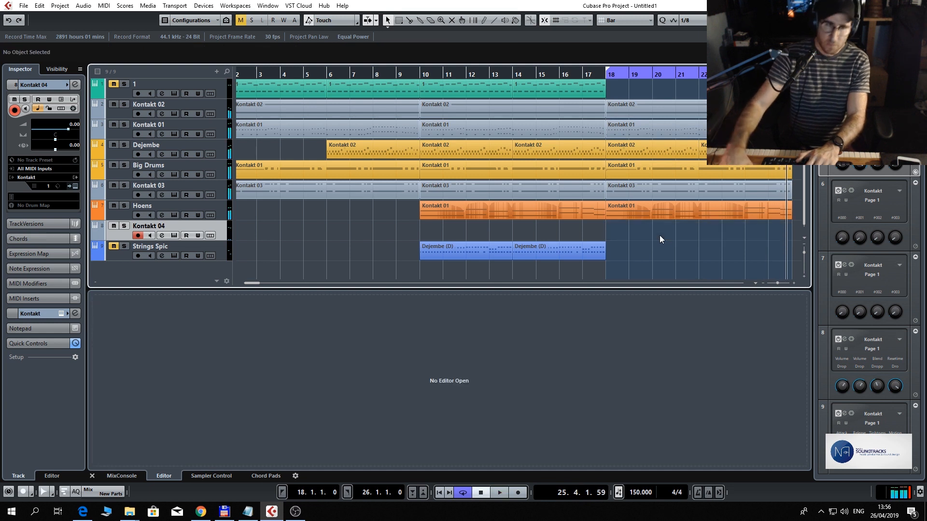
pyautogui.press('Delete')
# - Play the section from just before bar 18 with the cycle switched off, and briefly check the Horns instrument on Kontakt 04
pyautogui.click(593, 76)
pyautogui.press('space')
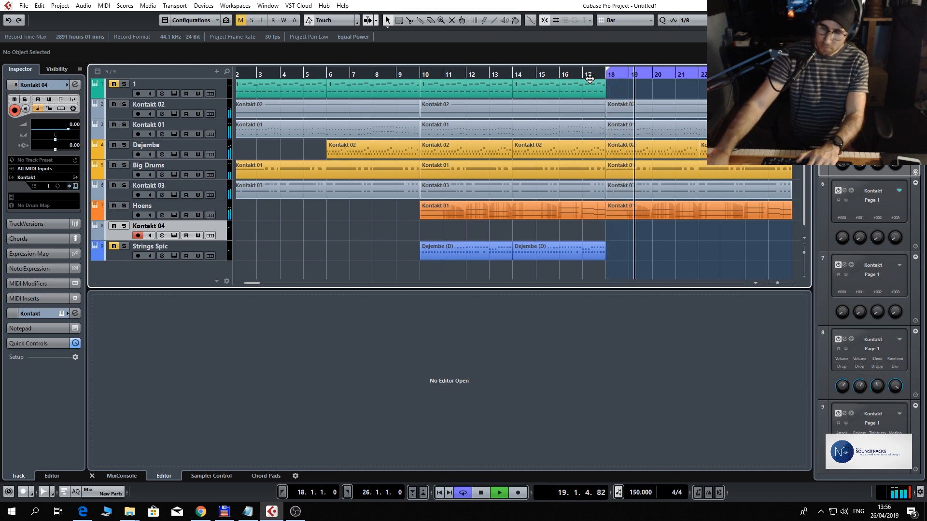
pyautogui.click(590, 78)
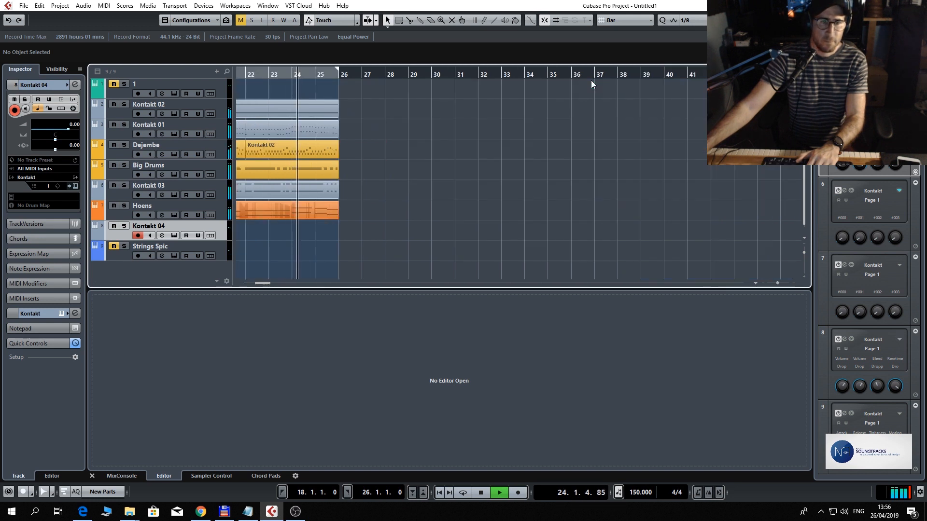
pyautogui.press('space')
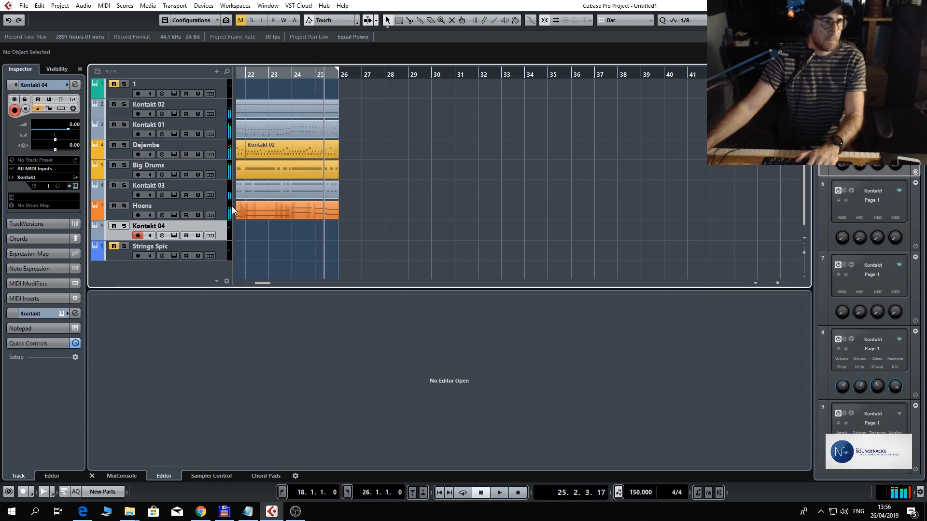
pyautogui.click(173, 235)
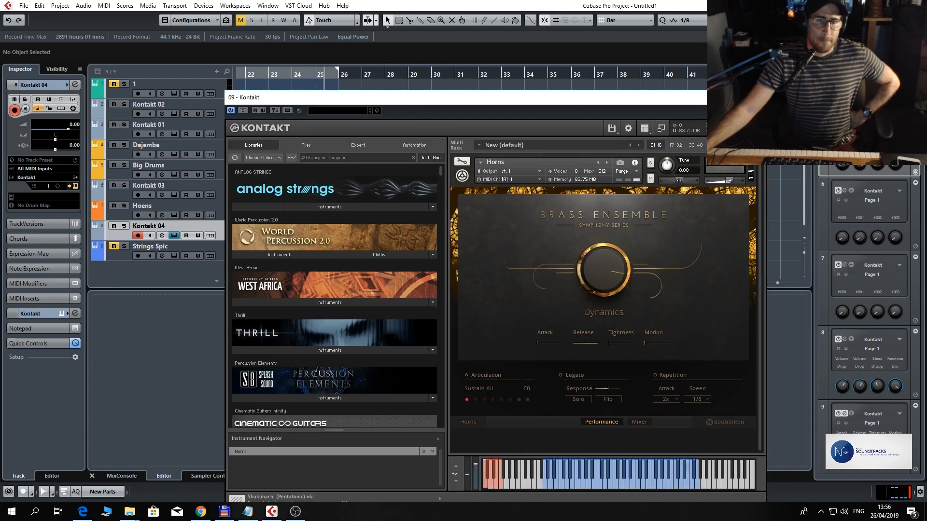
pyautogui.click(755, 98)
# - Unmute the Strings Spic track and play the arrangement from around bar 10 to hear its existing parts
pyautogui.click(114, 247)
pyautogui.moveTo(249, 75); pyautogui.dragTo(418, 97)
pyautogui.press('space')
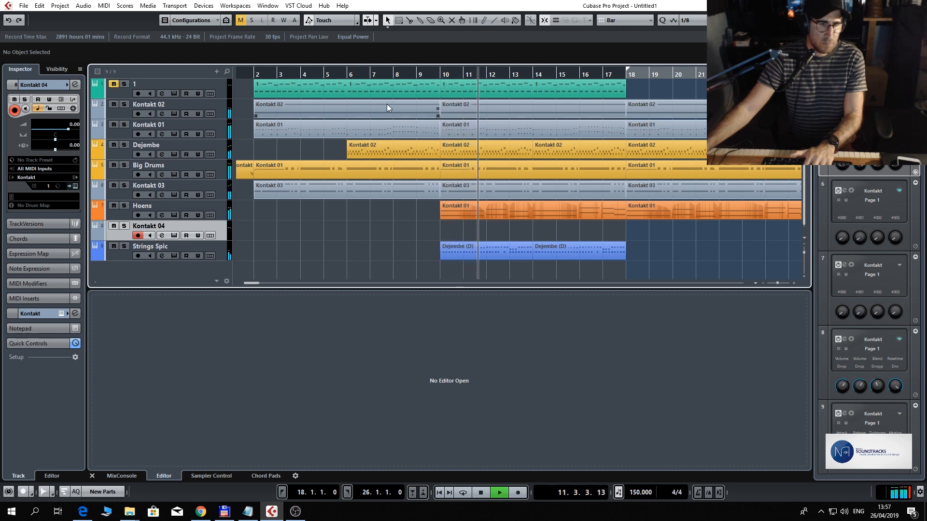
pyautogui.press('space')
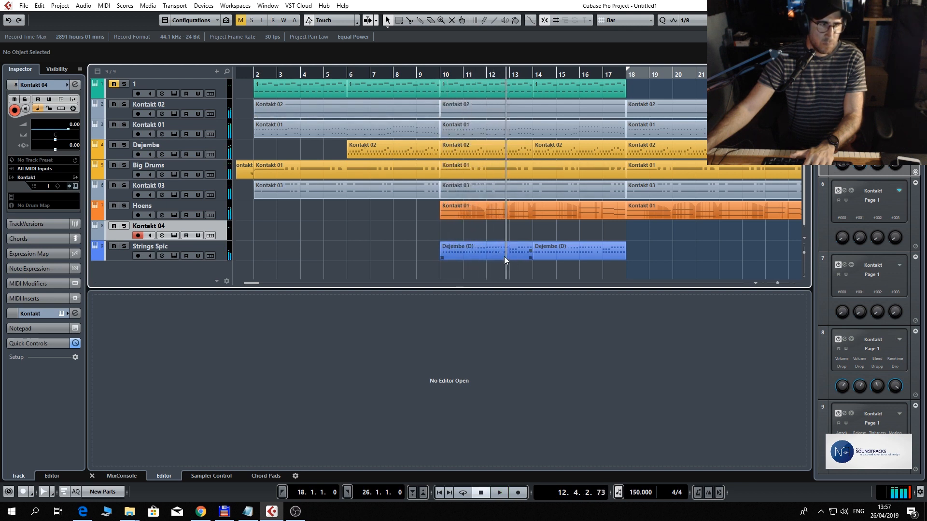
# - Select the Strings Spic track and delete both of its parts between bars 10 and 18
pyautogui.click(218, 250)
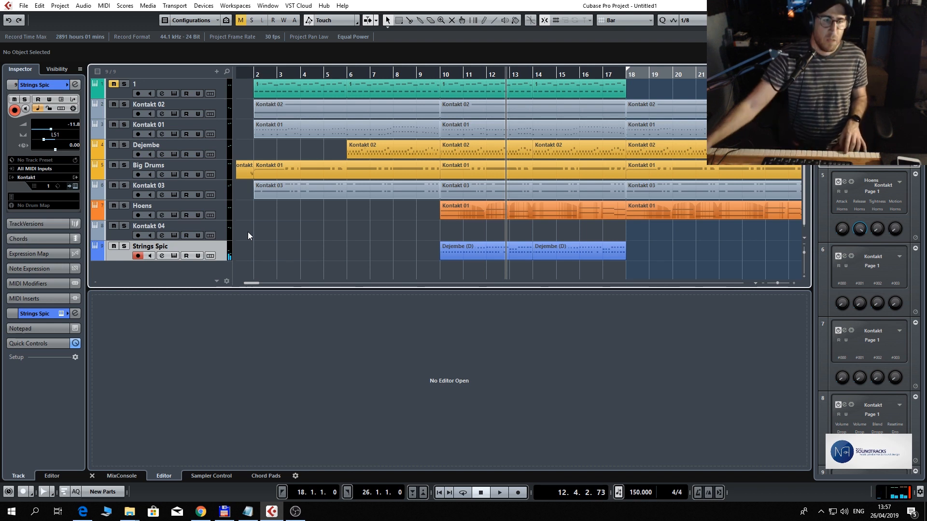
pyautogui.moveTo(645, 243); pyautogui.dragTo(438, 245)
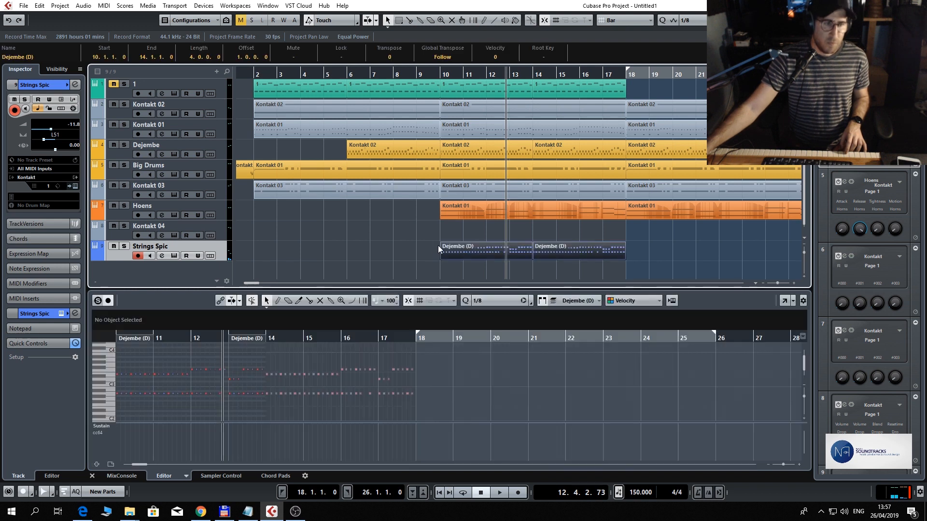
pyautogui.press('Delete')
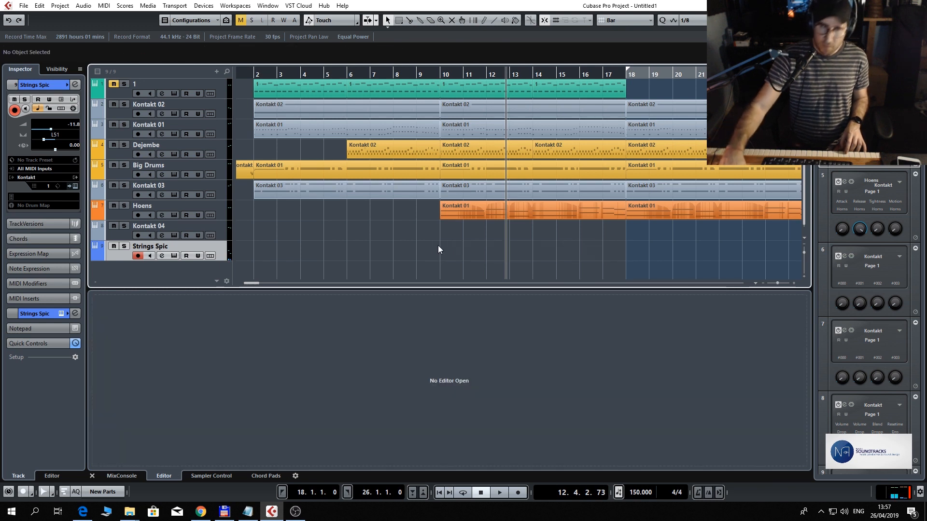
# - Record a new string line on the Strings Spic track from bar 8 to just past bar 18
pyautogui.click(371, 75)
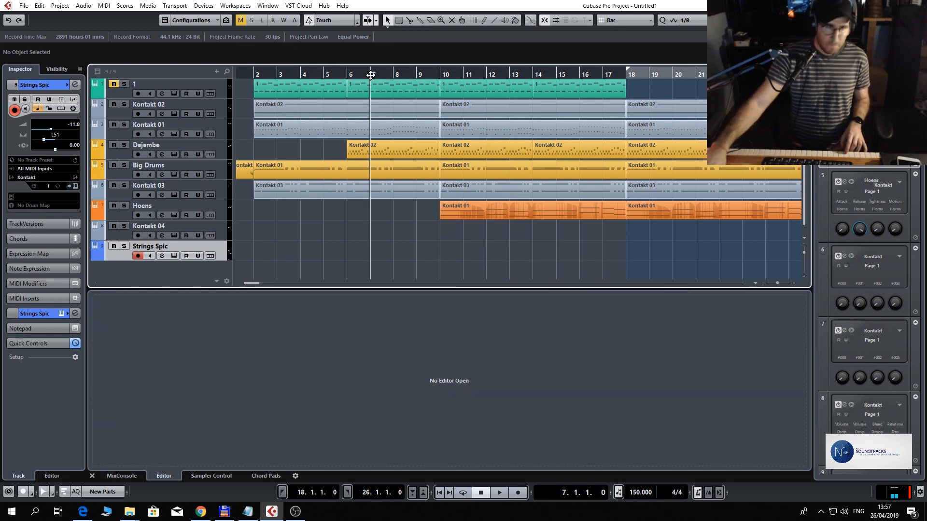
pyautogui.press('KP_Multiply')
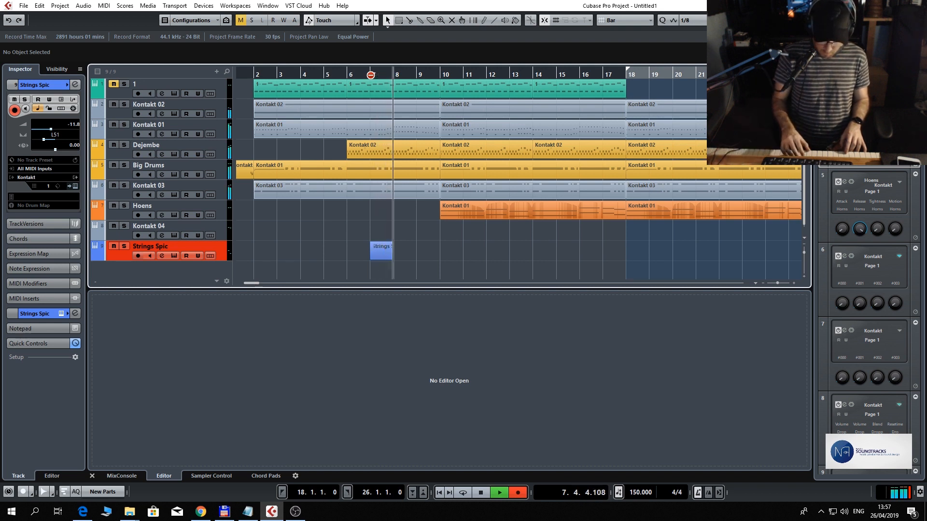
pyautogui.press('space')
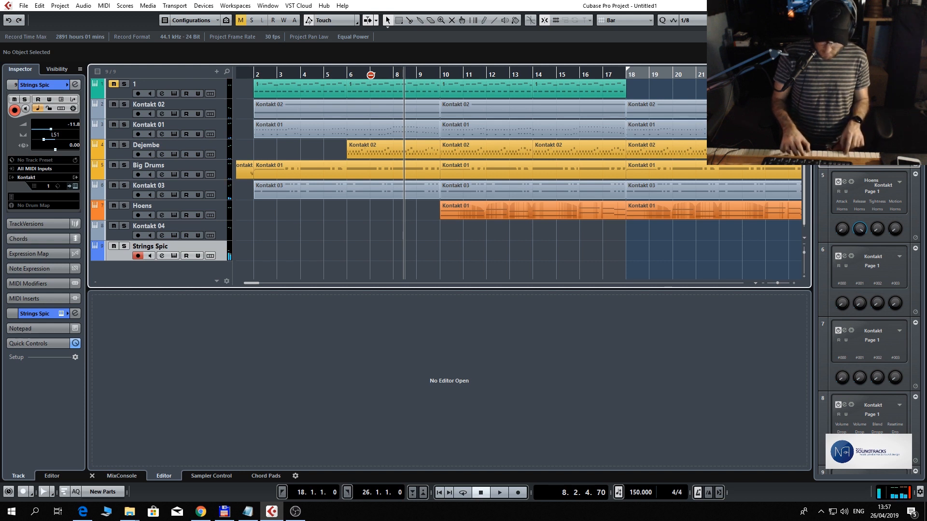
pyautogui.press('KP_Multiply')
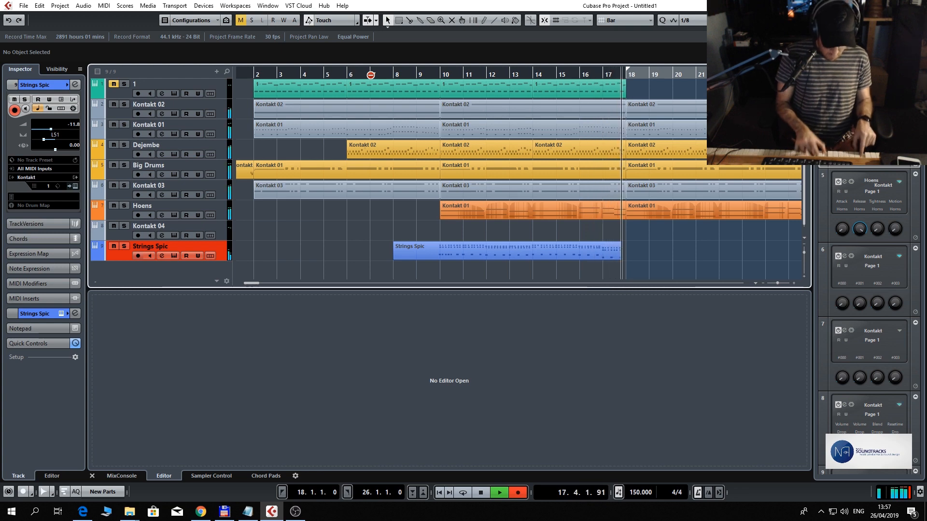
pyautogui.press('space')
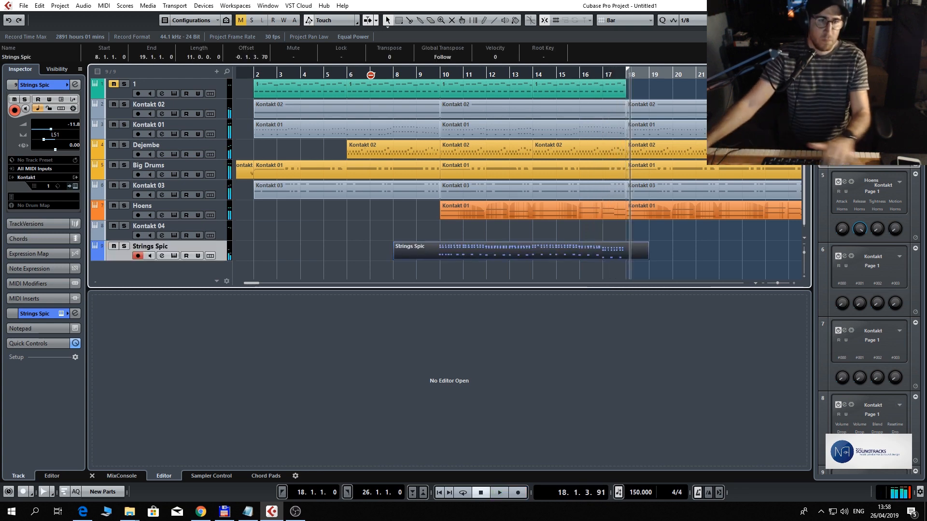
# - Open the new Strings Spic part for editing and quantize all its notes to 1/16
pyautogui.doubleClick(492, 253)
pyautogui.moveTo(497, 415); pyautogui.dragTo(165, 349)
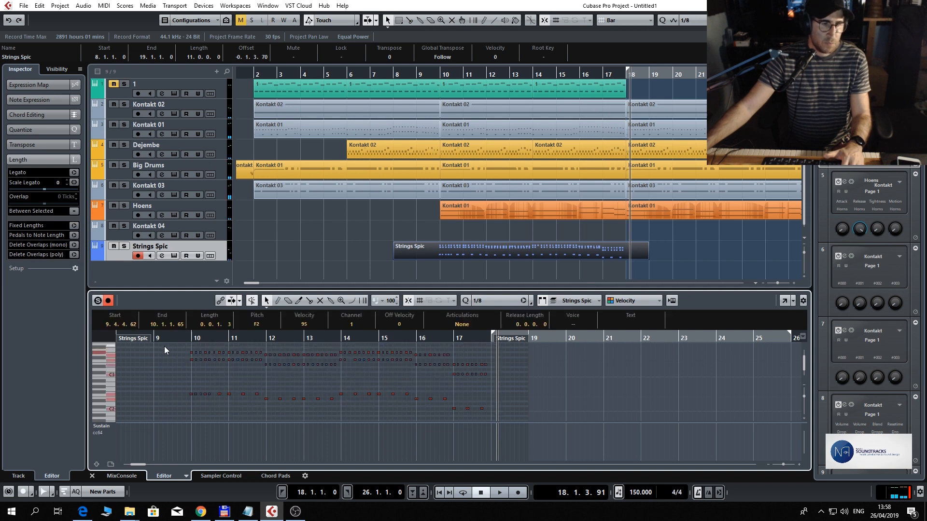
pyautogui.click(495, 300)
pyautogui.click(491, 132)
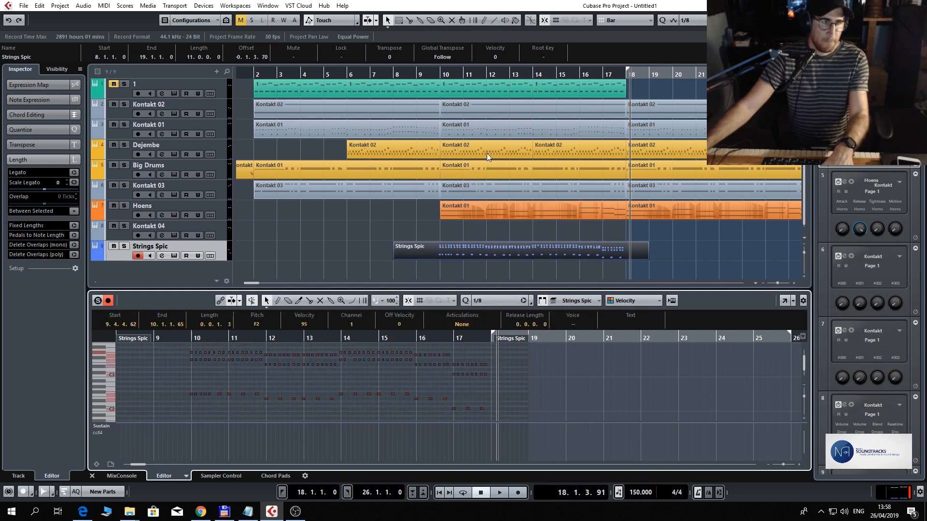
pyautogui.moveTo(175, 337); pyautogui.dragTo(179, 358)
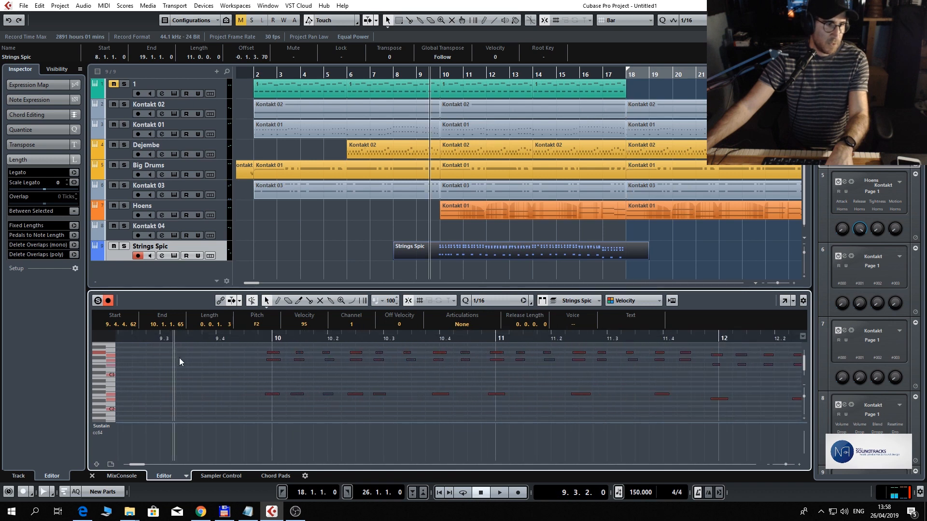
pyautogui.click(273, 354)
pyautogui.moveTo(273, 356); pyautogui.dragTo(274, 393)
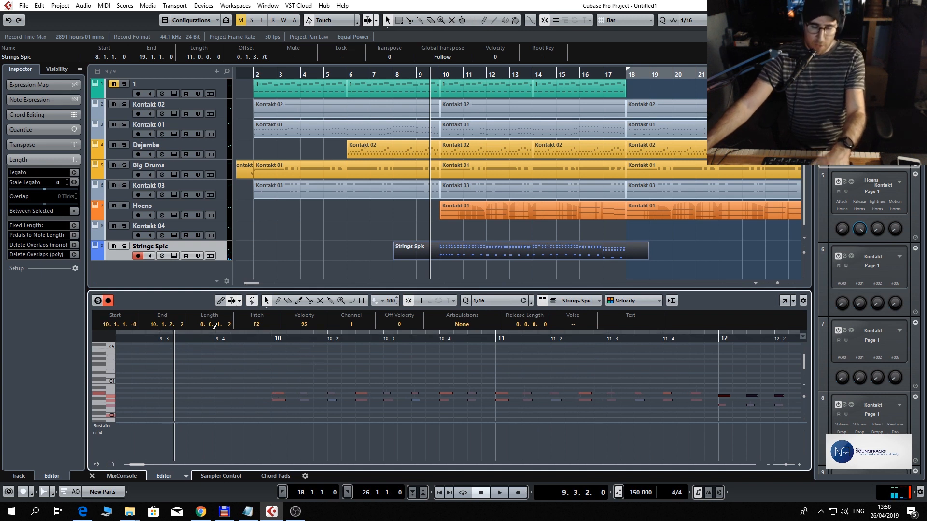
# - Trim the Strings Spic part so that it spans exactly bars 10 to 18
pyautogui.press('g')
pyautogui.press('g')
pyautogui.press('g')
pyautogui.press('g')
pyautogui.press('g')
pyautogui.press('g')
pyautogui.moveTo(346, 344); pyautogui.dragTo(500, 345)
pyautogui.press('g')
pyautogui.press('g')
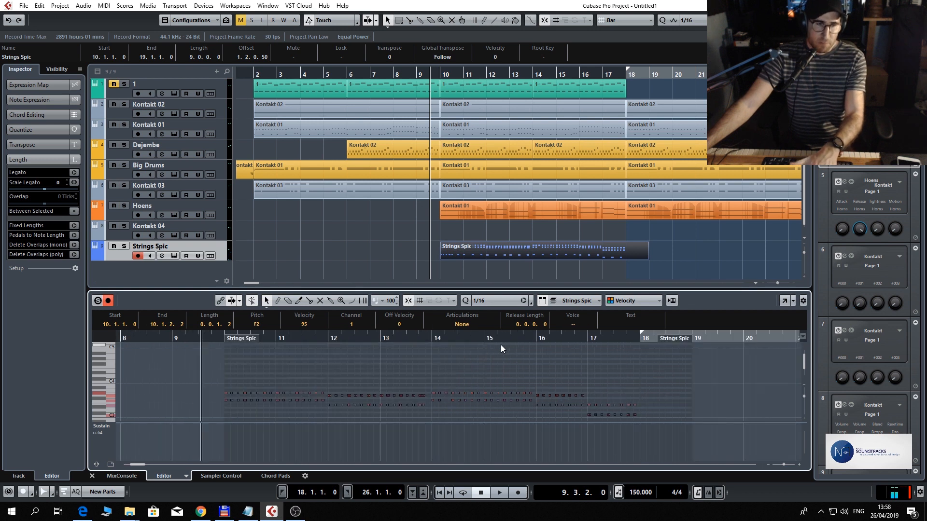
pyautogui.moveTo(604, 345); pyautogui.dragTo(566, 341)
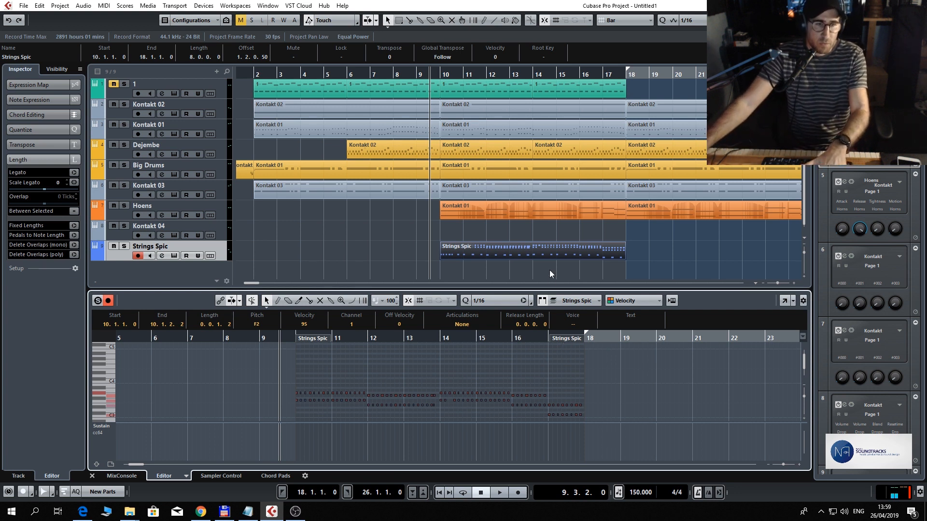
# - Duplicate the Strings Spic part to bars 18 to 26 and move its track above Kontakt 04
pyautogui.click(549, 256)
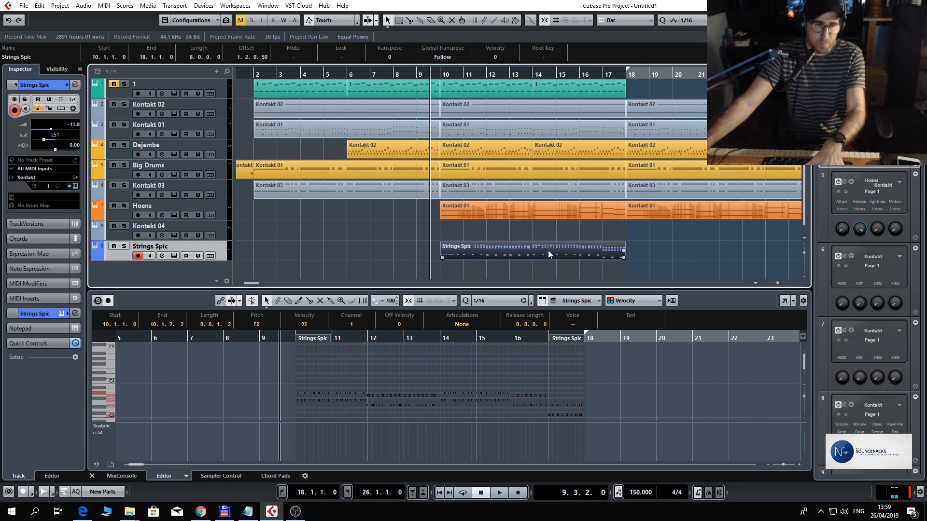
pyautogui.hotkey('ctrl', 'd')
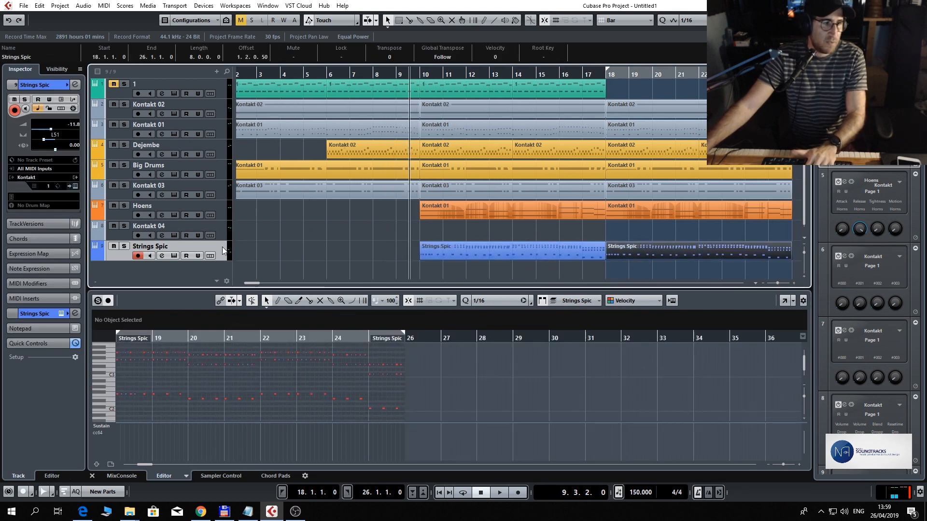
pyautogui.moveTo(223, 232); pyautogui.dragTo(223, 230)
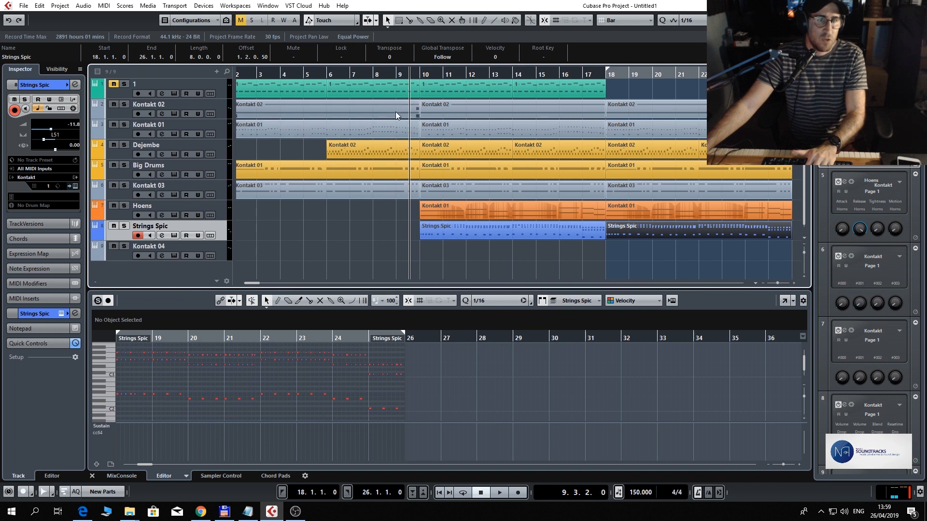
# - Return the playhead to the start of the project at bar 1
pyautogui.moveTo(213, 517)
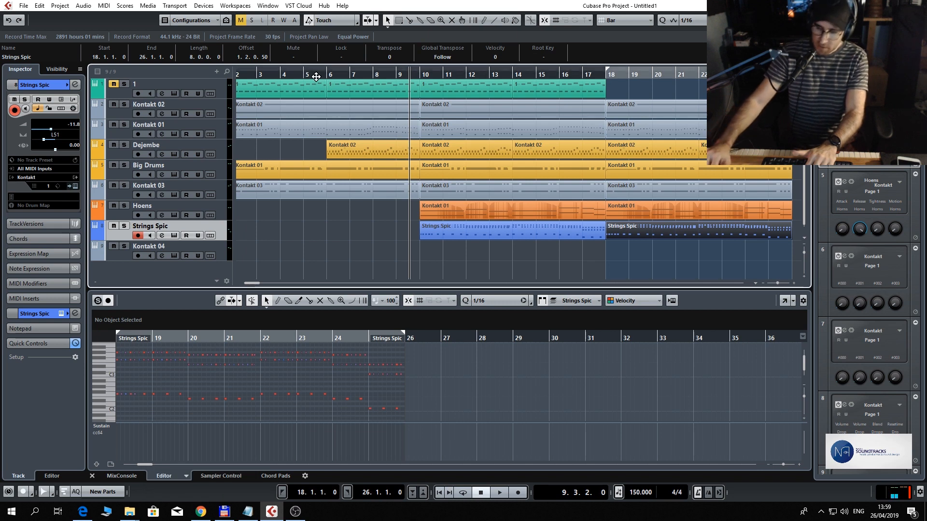
pyautogui.press('KP_Subtract')
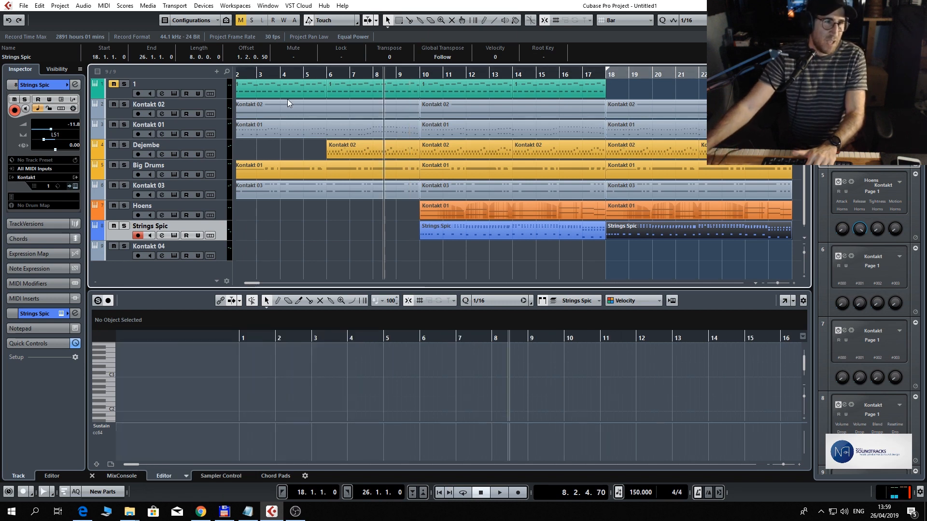
pyautogui.moveTo(282, 72)
pyautogui.mouseDown()
pyautogui.moveTo(164, 79)
pyautogui.moveTo(265, 78)
pyautogui.mouseUp()
pyautogui.click(268, 78)
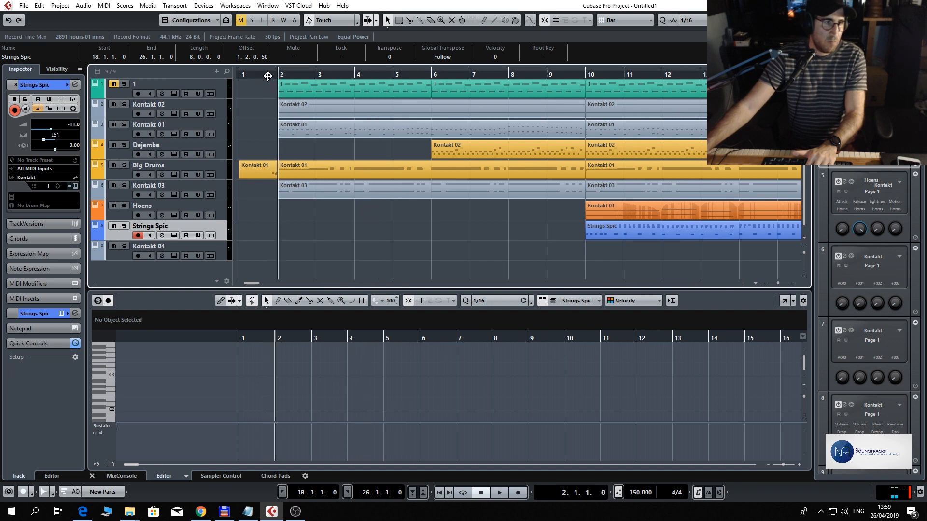
pyautogui.press('KP_Decimal')
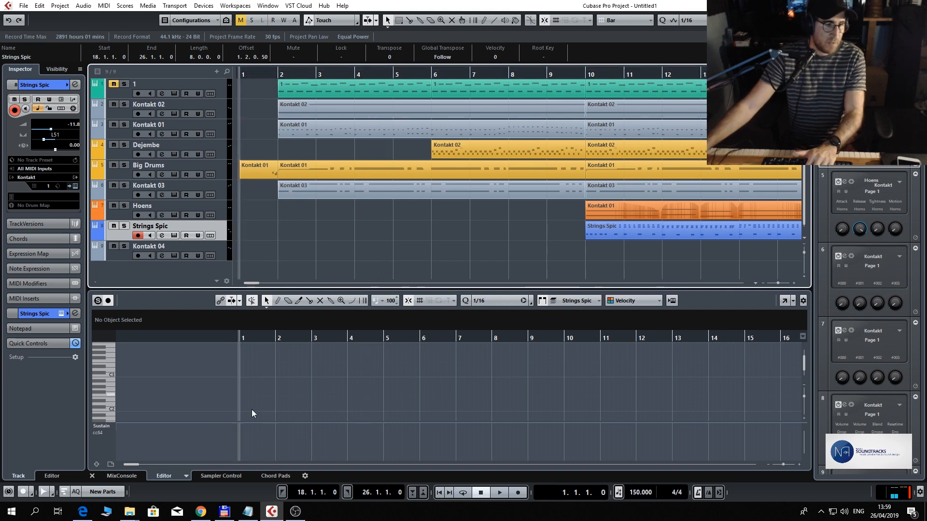
# - Switch to the YouTube chase scene in Chrome, mute it, play it briefly and return to Cubase
pyautogui.click(201, 512)
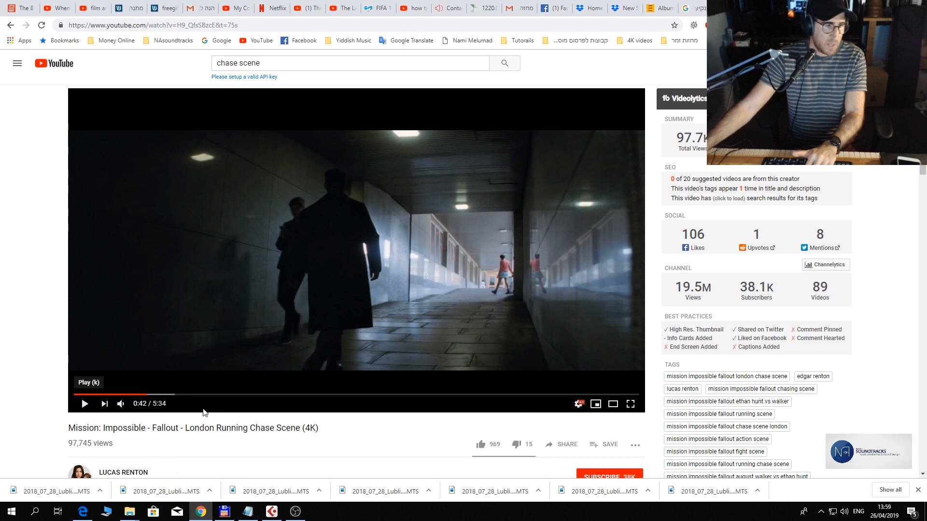
pyautogui.click(121, 403)
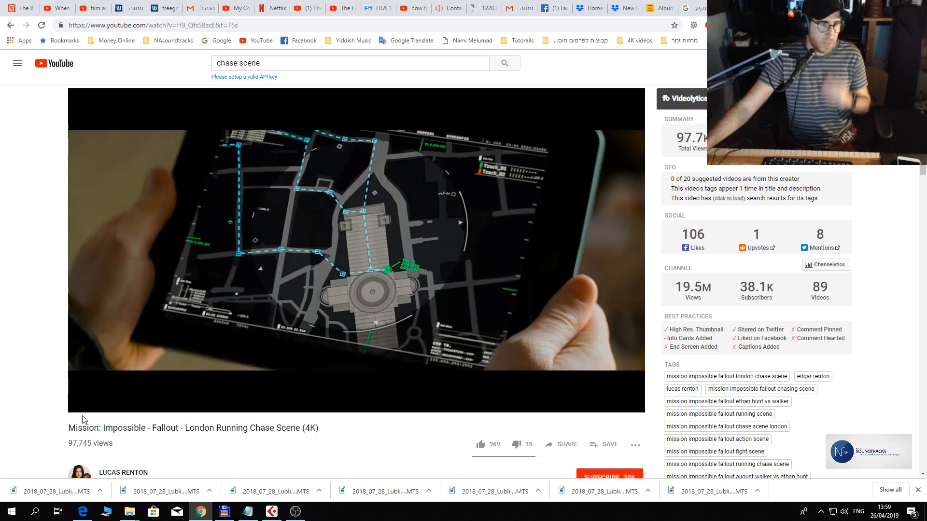
pyautogui.press('space')
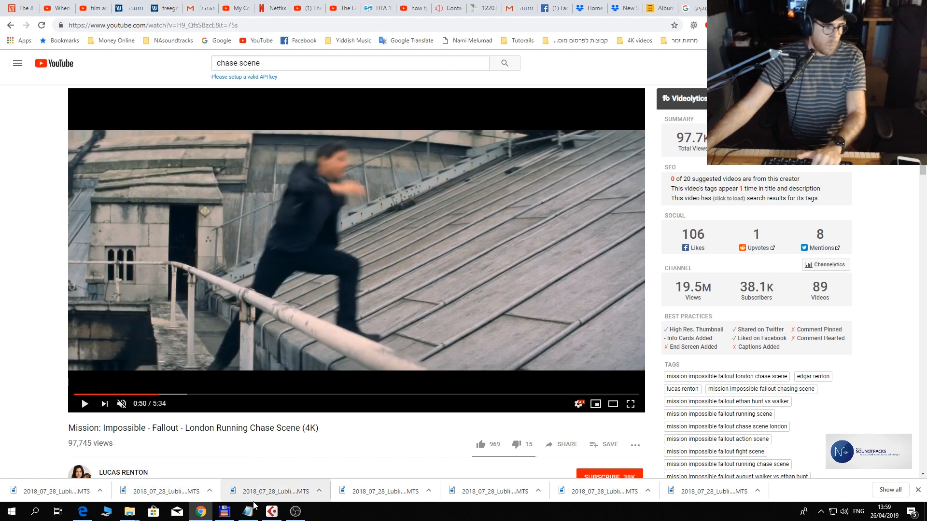
pyautogui.click(272, 512)
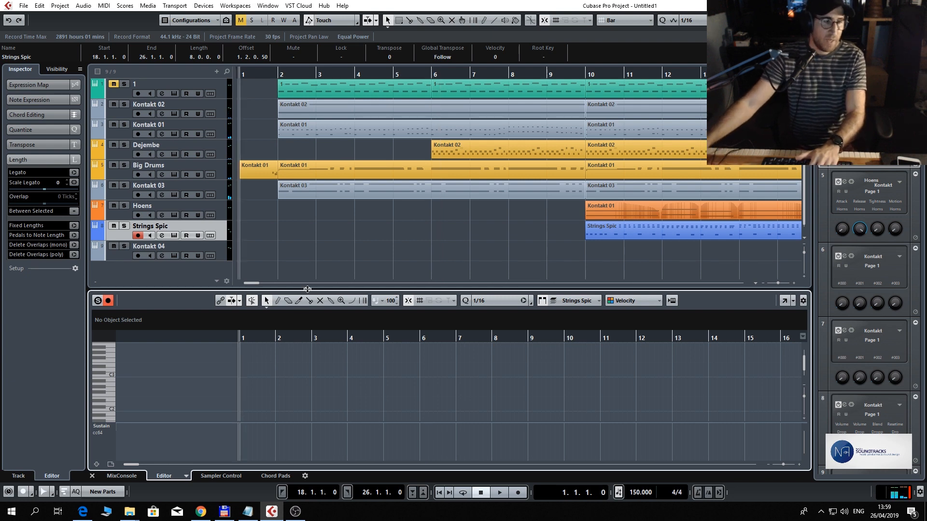
# - Watch the muted chase scene in Chrome alongside the track to judge the fit, and return to the Cubase project
pyautogui.moveTo(200, 511)
pyautogui.click(204, 478)
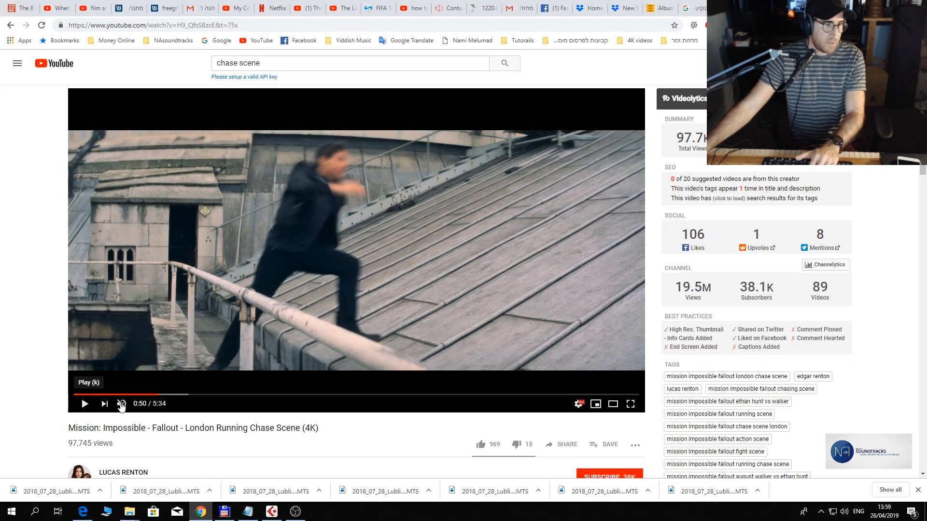
pyautogui.click(84, 405)
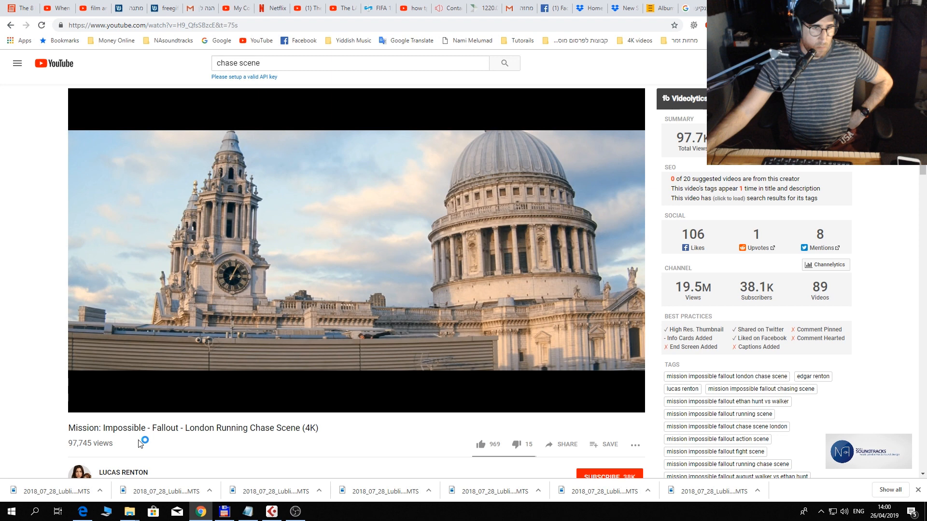
pyautogui.moveTo(283, 518)
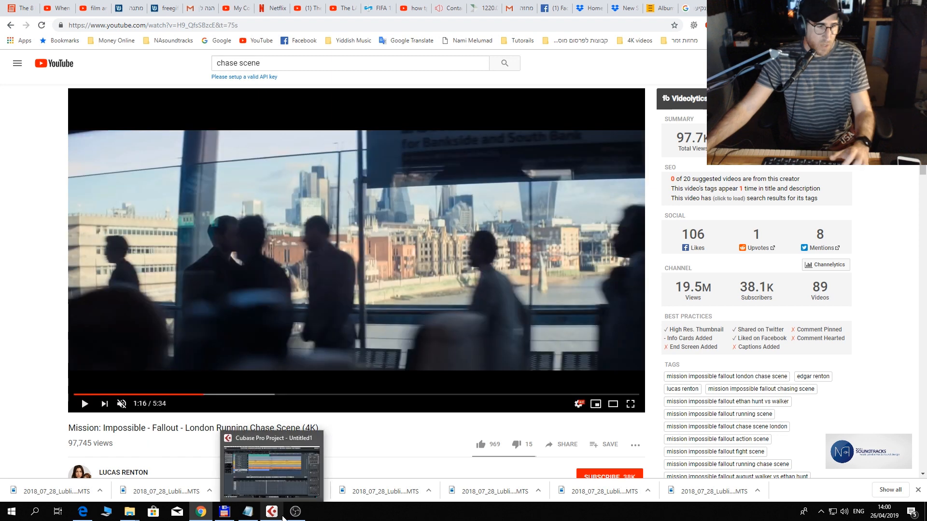
pyautogui.click(267, 470)
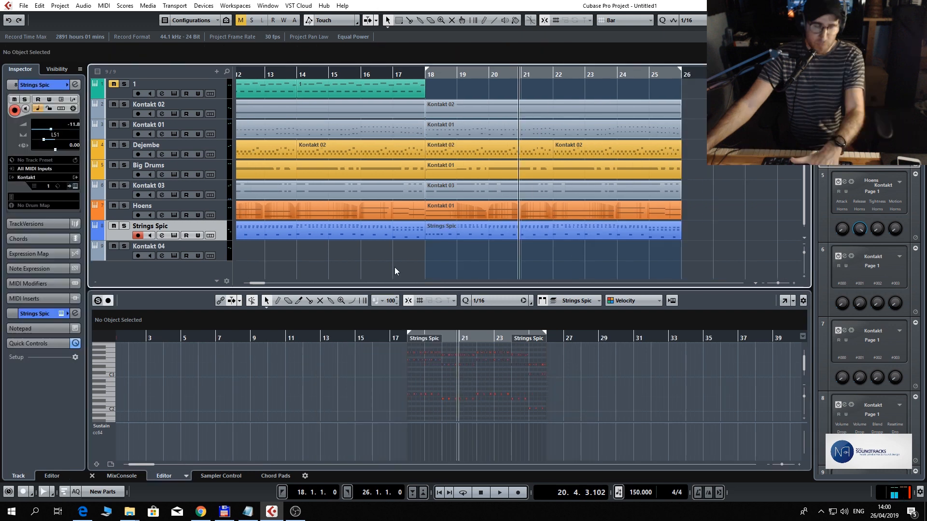
# - Turn on cycling for bars 18 to 26 and start playback from around bar 17
pyautogui.press('g')
pyautogui.press('g')
pyautogui.press('g')
pyautogui.press('g')
pyautogui.press('g')
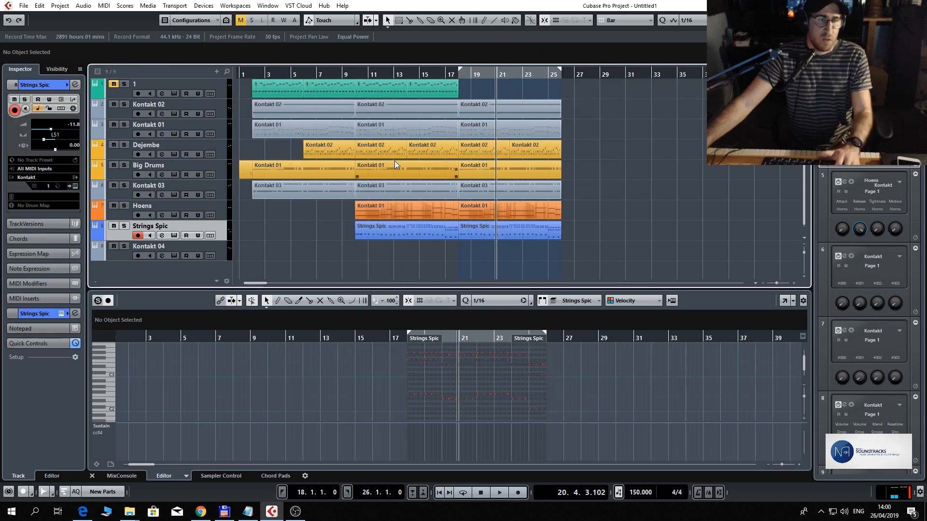
pyautogui.click(498, 73)
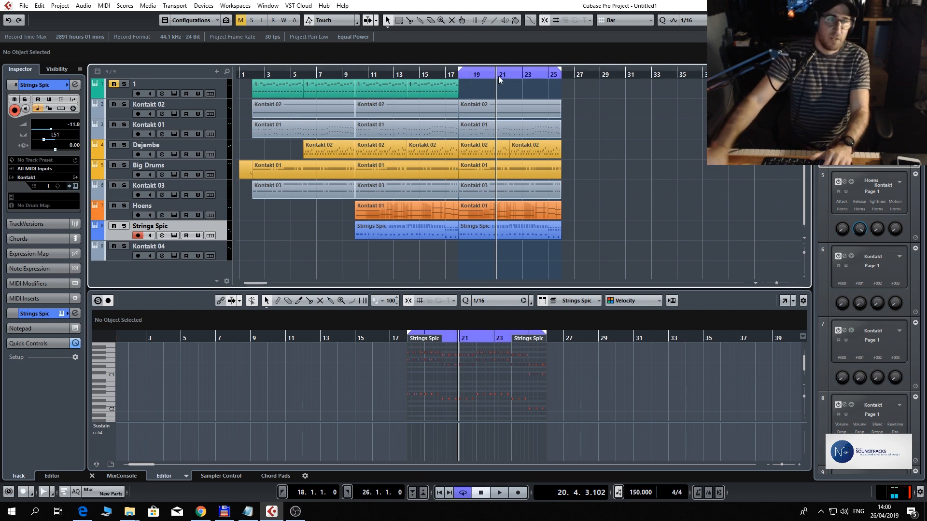
pyautogui.click(443, 74)
pyautogui.press('space')
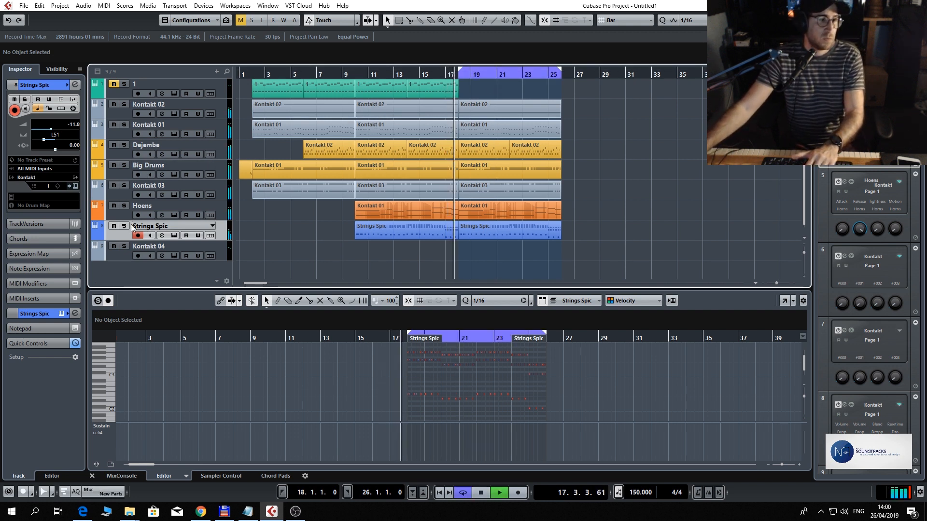
# - Mute the Hoens, Big Drums and Kontakt 03 tracks while auditioning the section from bar 18, and stop playback
pyautogui.click(114, 206)
pyautogui.click(113, 226)
pyautogui.click(114, 226)
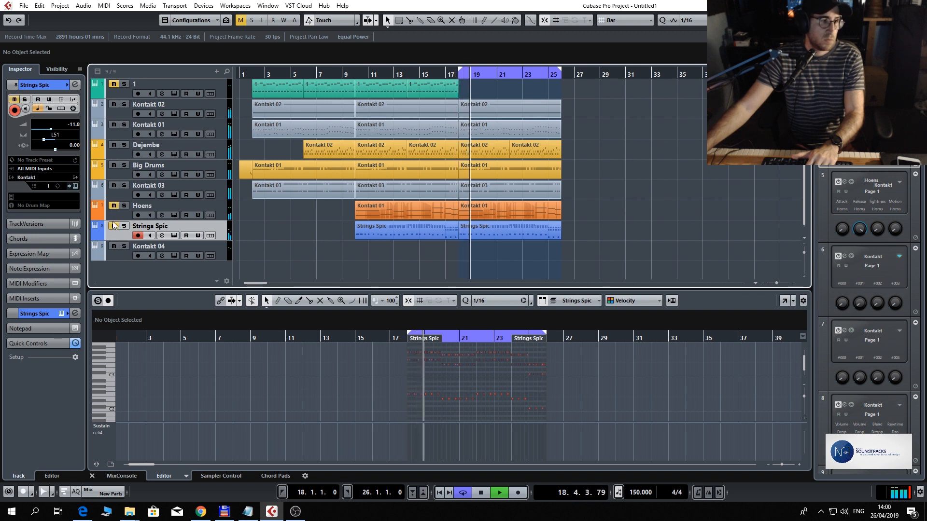
pyautogui.click(115, 165)
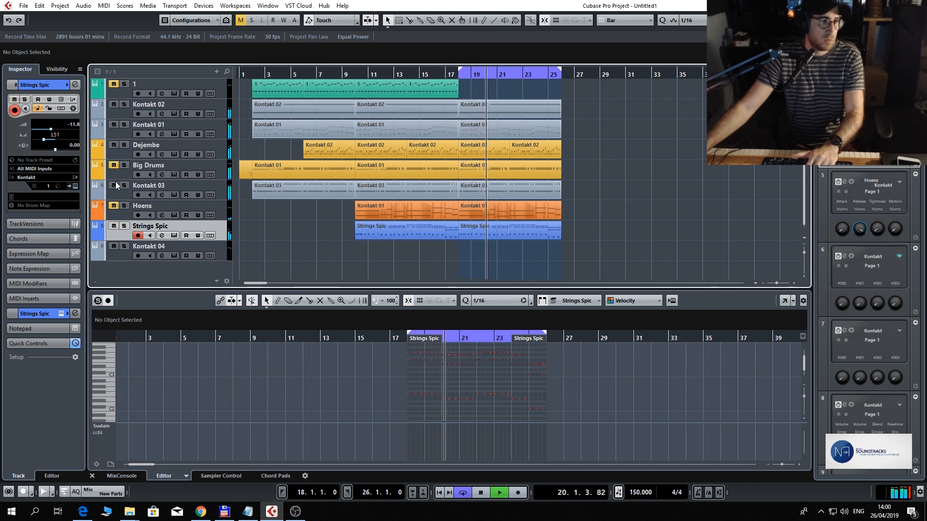
pyautogui.click(115, 184)
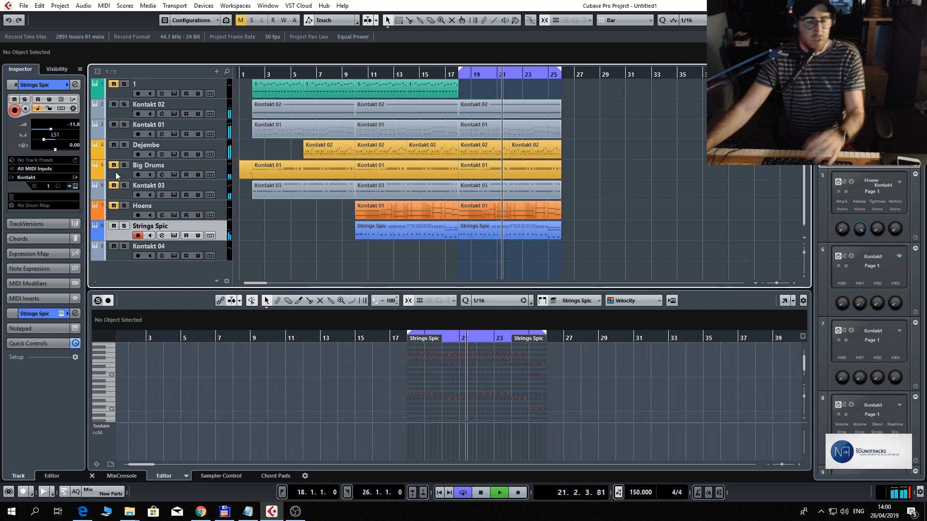
pyautogui.press('space')
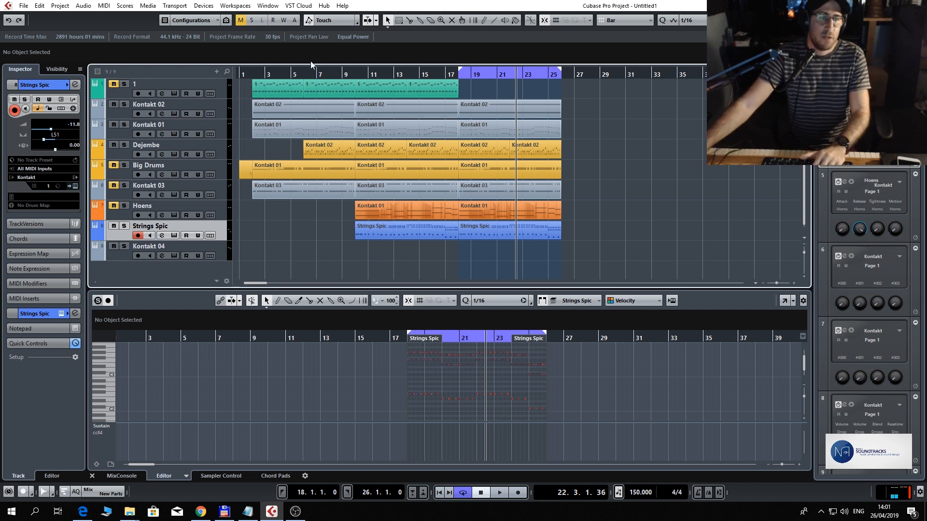
# - Try the parts at bar 18 one bar later, audition the gap with cycling off, and move them back to bar 18
pyautogui.moveTo(482, 91); pyautogui.dragTo(482, 233)
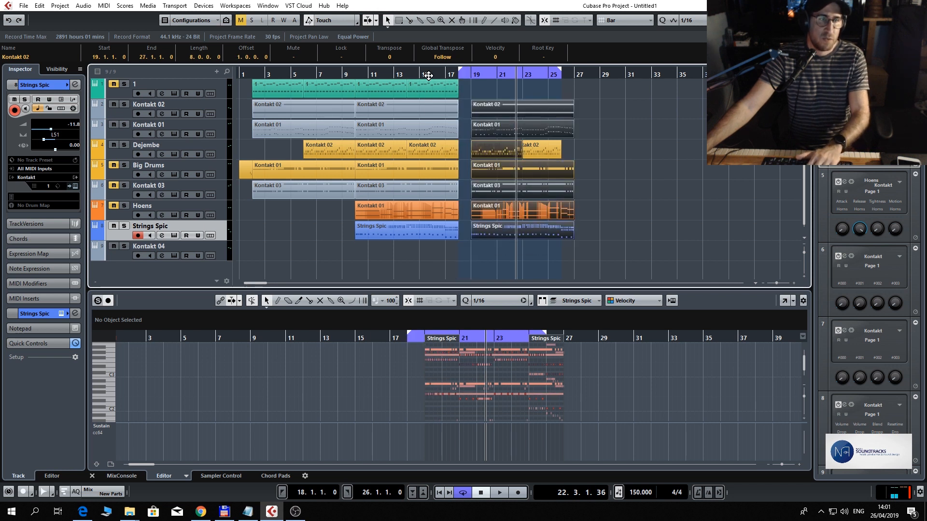
pyautogui.click(429, 76)
pyautogui.press('KP_Divide')
pyautogui.press('space')
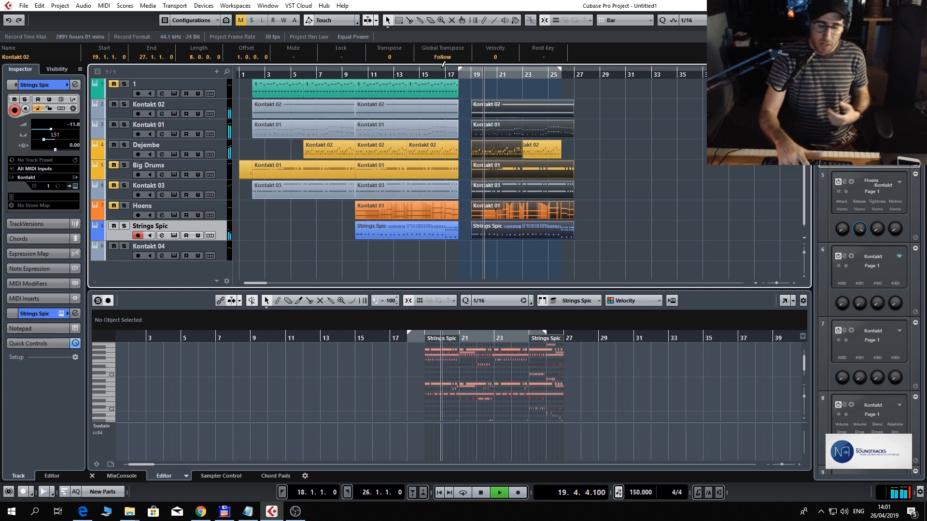
pyautogui.press('space')
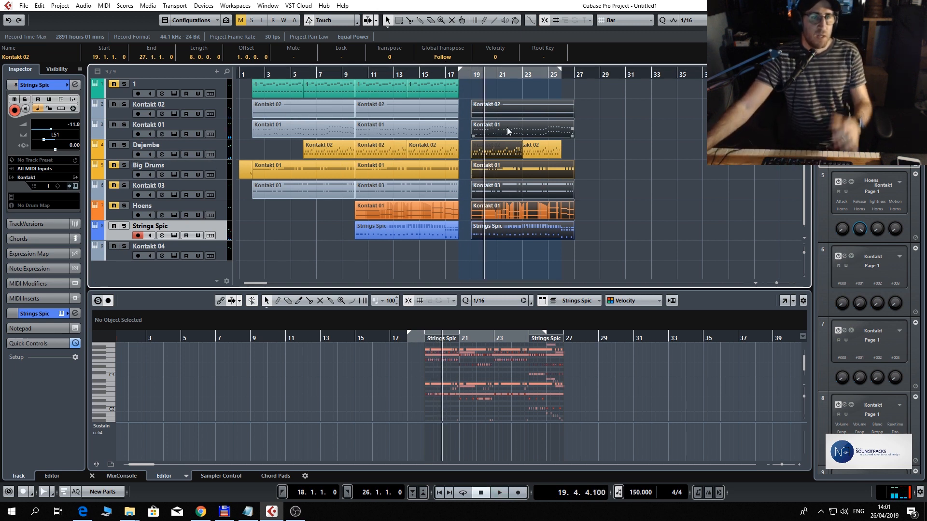
pyautogui.moveTo(509, 134); pyautogui.dragTo(500, 135)
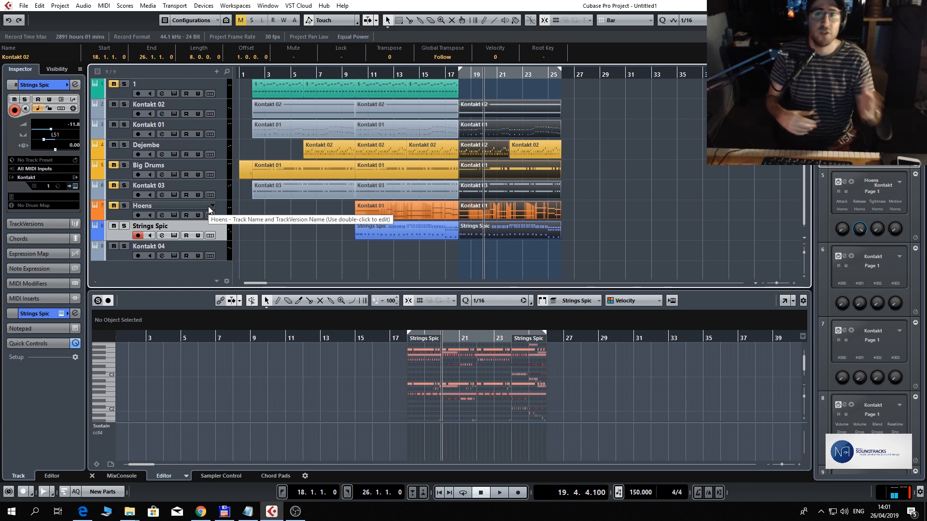
# - Add a tempo track, place it above all other tracks and increase its height
pyautogui.rightClick(179, 270)
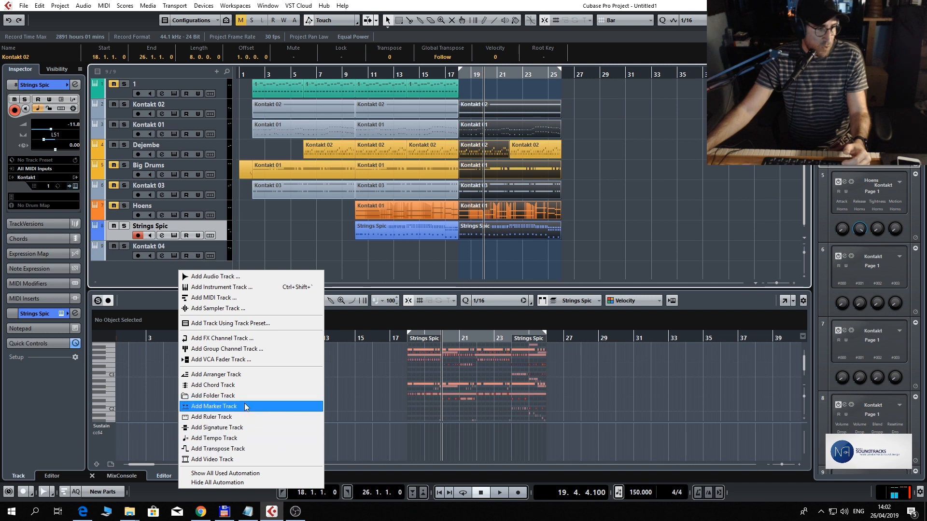
pyautogui.click(247, 438)
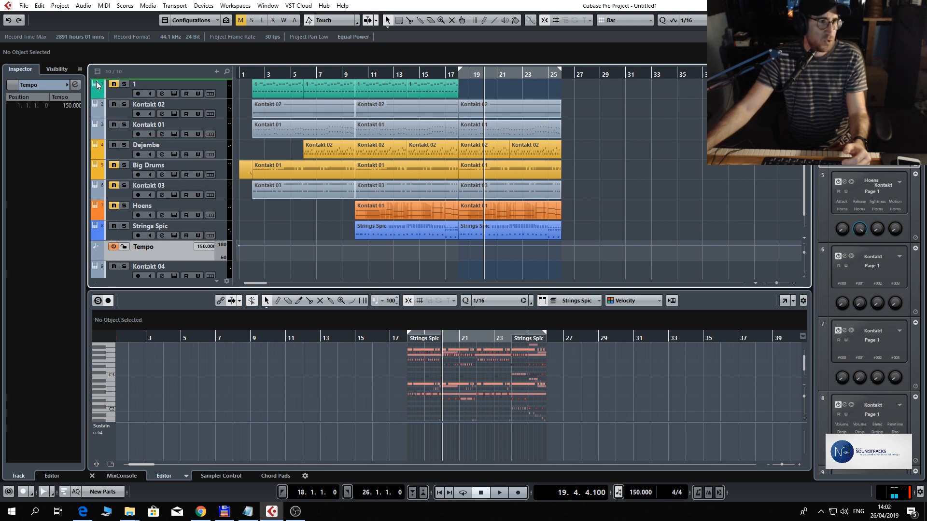
pyautogui.moveTo(97, 85); pyautogui.dragTo(96, 83)
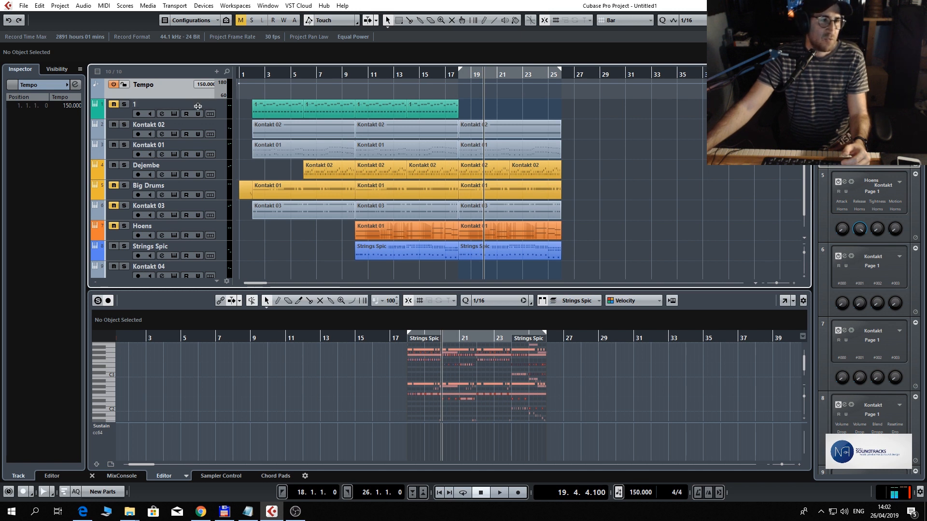
pyautogui.moveTo(198, 98); pyautogui.dragTo(197, 128)
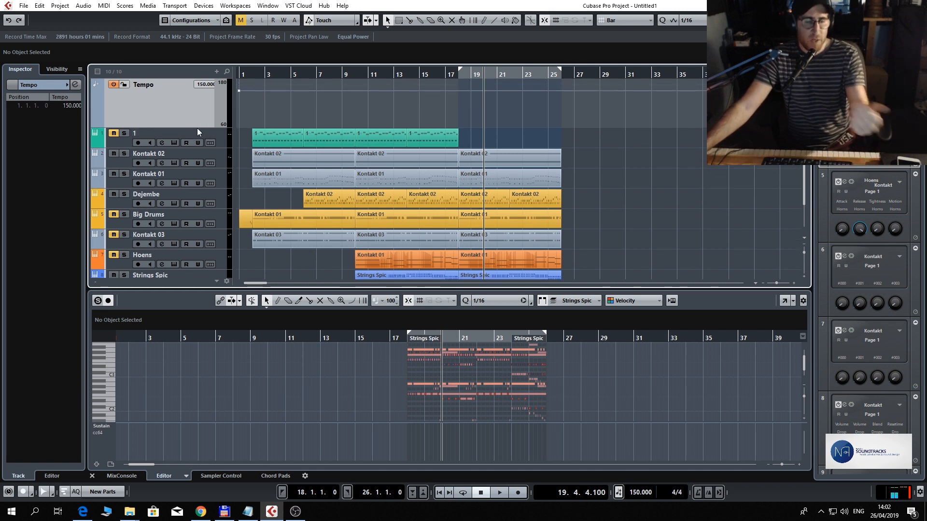
# - Move the parts that start at bar 18 to bar 22 and place the playhead at bar 17
pyautogui.moveTo(471, 132); pyautogui.dragTo(486, 216)
pyautogui.moveTo(494, 127); pyautogui.dragTo(546, 129)
pyautogui.moveTo(445, 79); pyautogui.dragTo(447, 98)
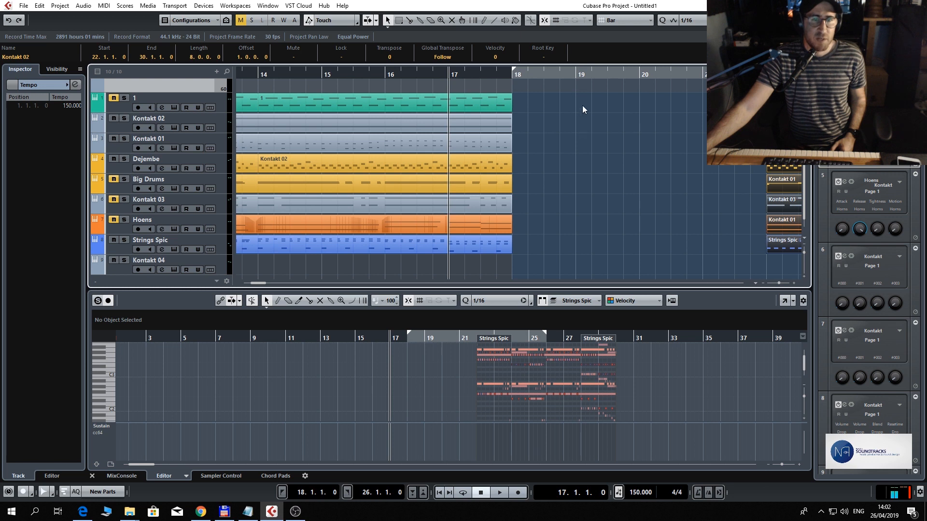
# - Draw tempo points of 110 at bar 18, 115 at bar 19 and 140 at bar 20 on the tempo track
pyautogui.scroll(2, 575, 91)
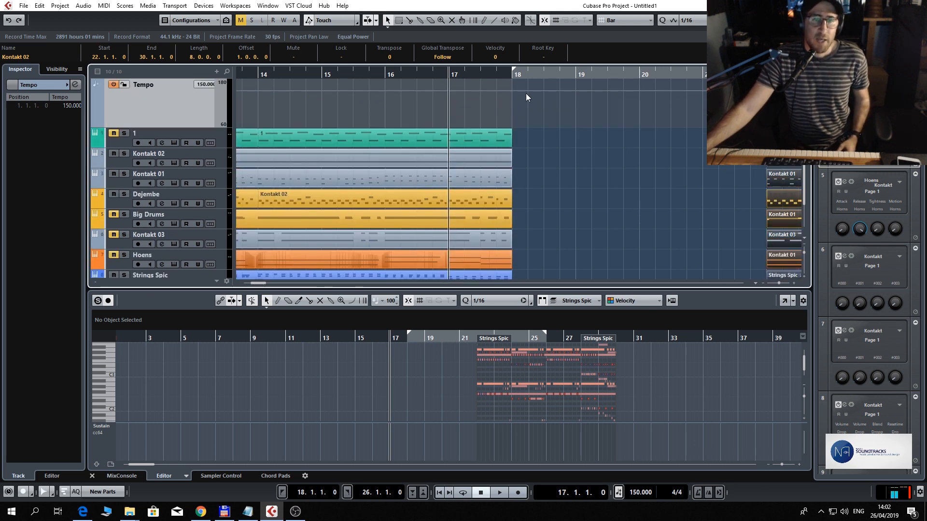
pyautogui.click(608, 91)
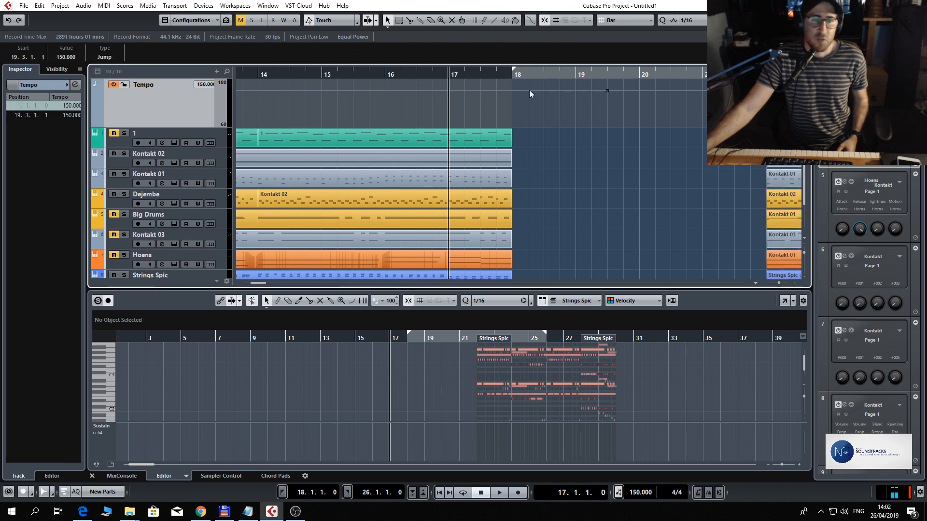
pyautogui.click(511, 91)
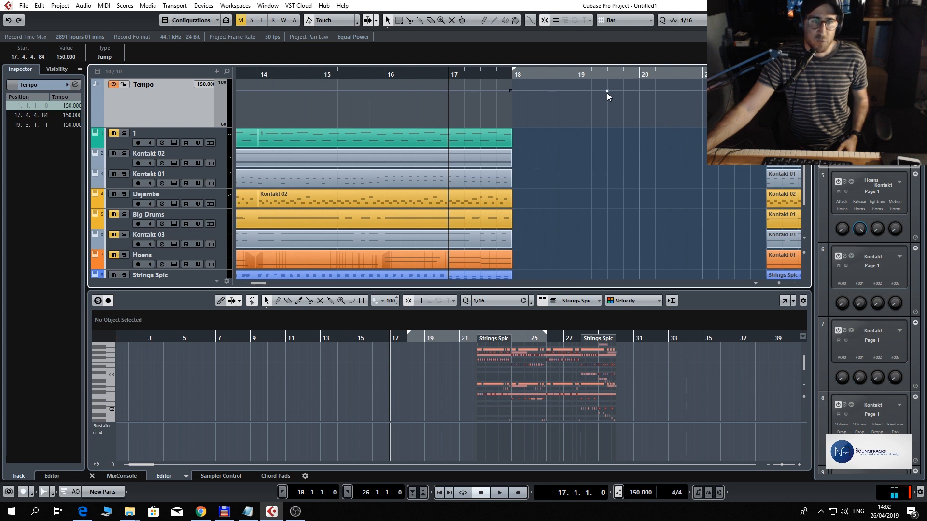
pyautogui.moveTo(607, 93); pyautogui.dragTo(604, 105)
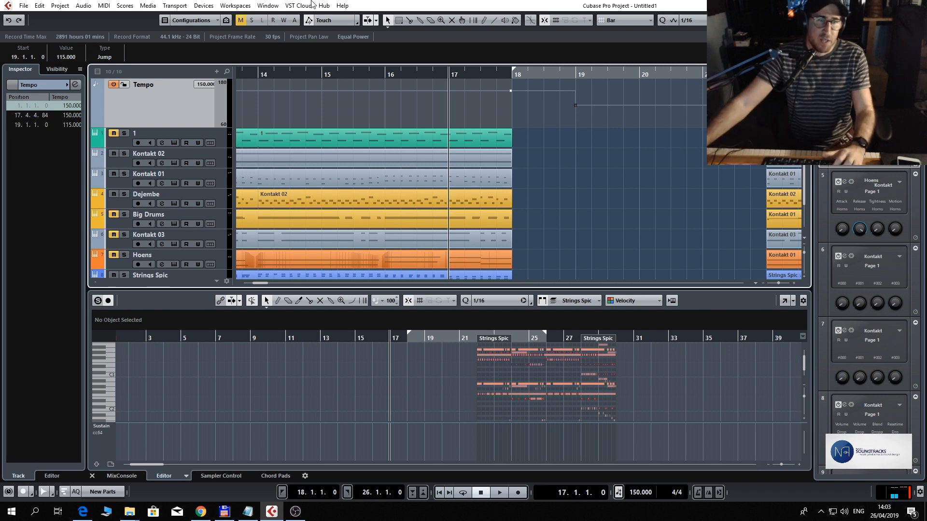
pyautogui.moveTo(513, 91); pyautogui.dragTo(523, 106)
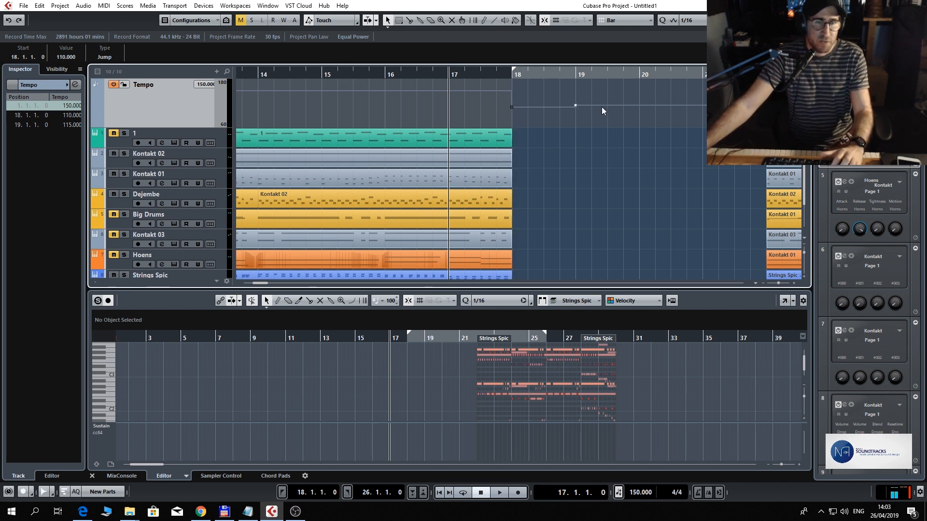
pyautogui.moveTo(608, 103); pyautogui.dragTo(608, 94)
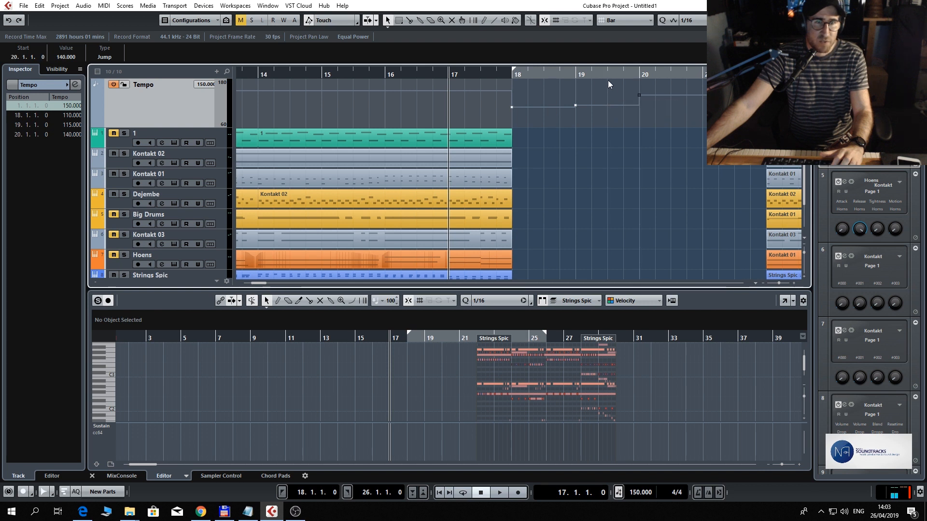
# - Set the grid to Beat, move the 140 tempo point to 19.3.1 and lower the bar 19 point to 105
pyautogui.click(621, 20)
pyautogui.click(628, 44)
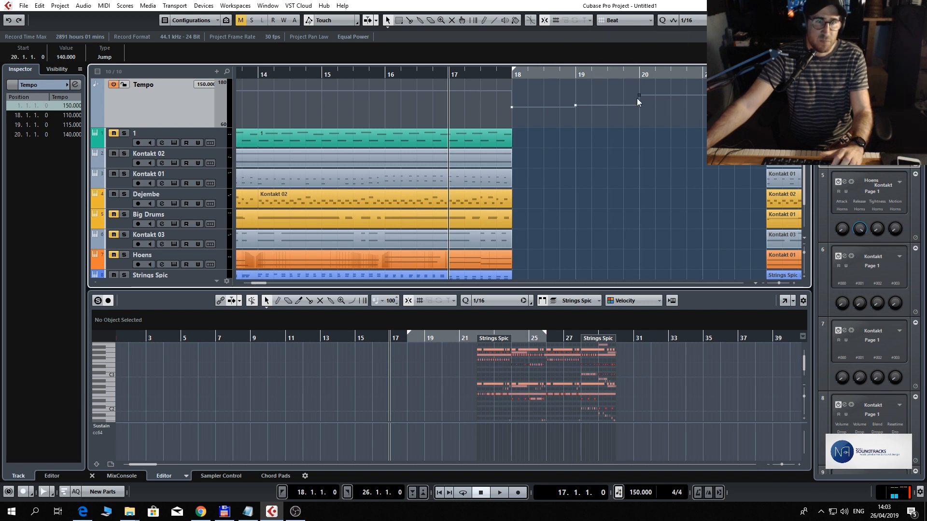
pyautogui.moveTo(638, 95); pyautogui.dragTo(607, 95)
pyautogui.moveTo(729, 145); pyautogui.dragTo(723, 171)
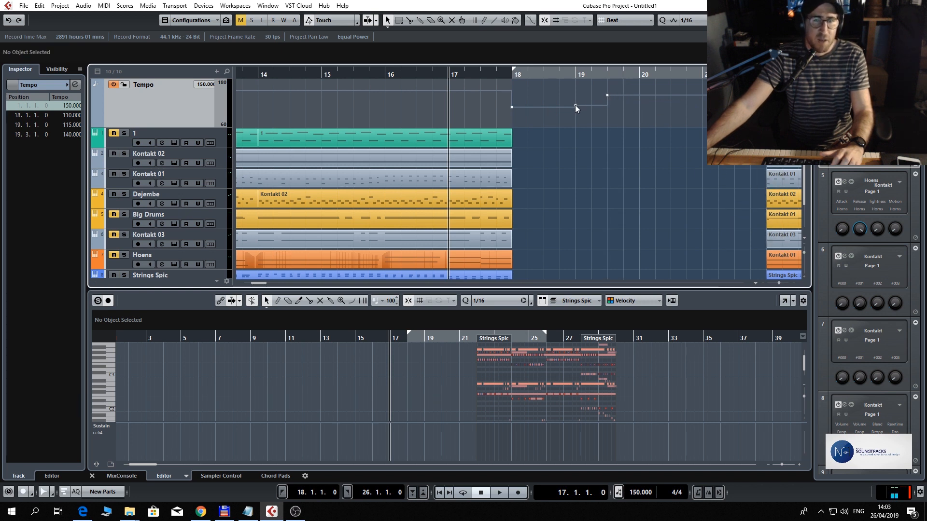
pyautogui.moveTo(575, 106); pyautogui.dragTo(572, 109)
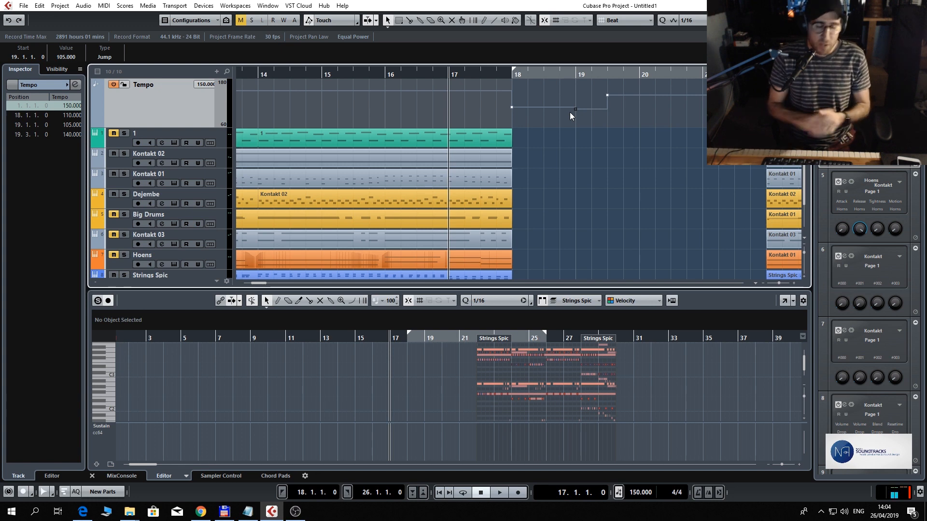
# - Move all the parts that start at bar 22 back to bar 18, directly after the preceding section
pyautogui.scroll(-1, 444, 174)
pyautogui.scroll(-1, 443, 178)
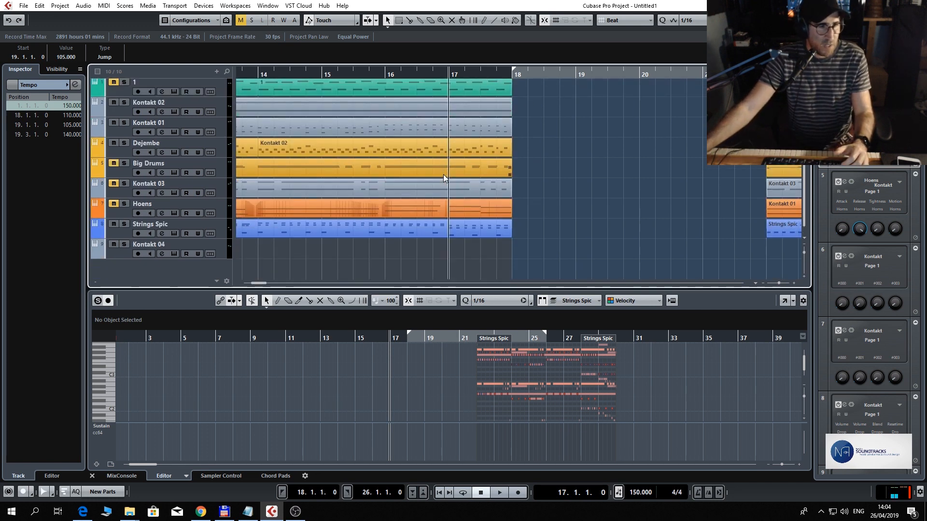
pyautogui.scroll(1, 443, 179)
pyautogui.scroll(-1, 443, 178)
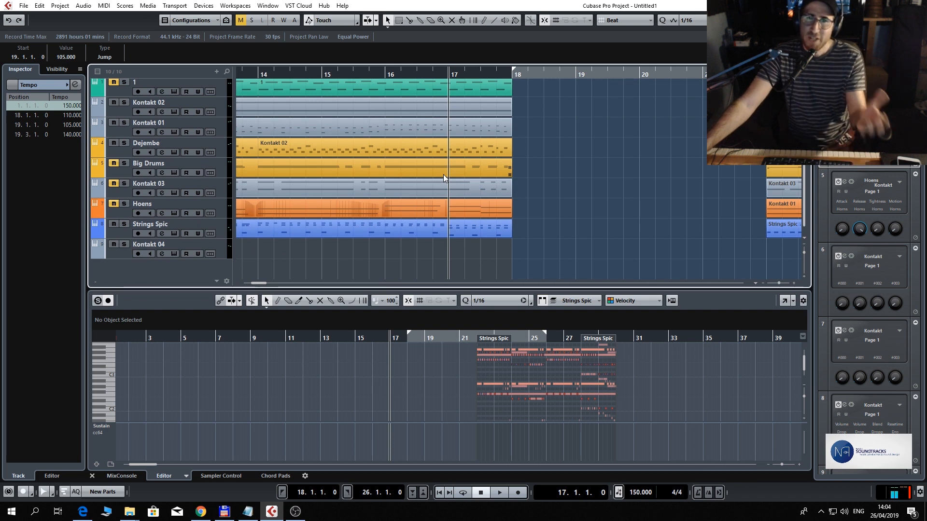
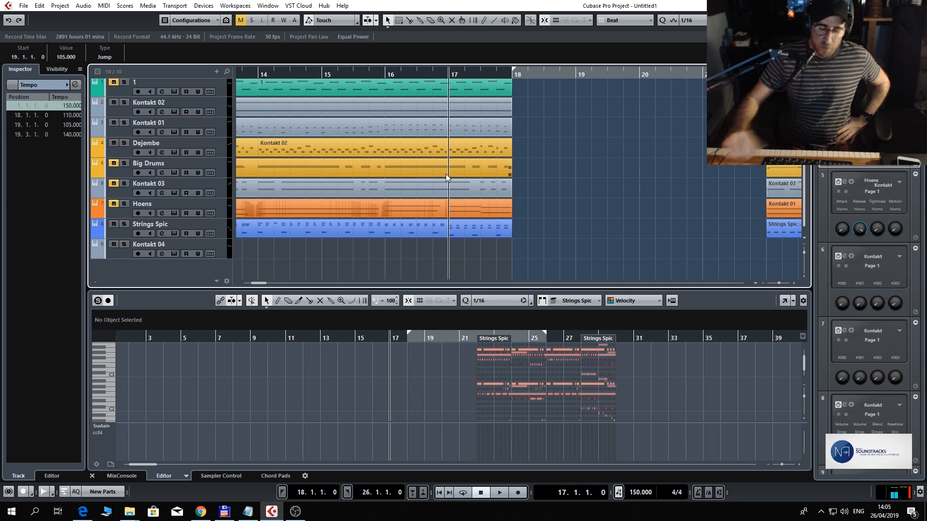
pyautogui.press('g')
pyautogui.press('g')
pyautogui.press('g')
pyautogui.press('g')
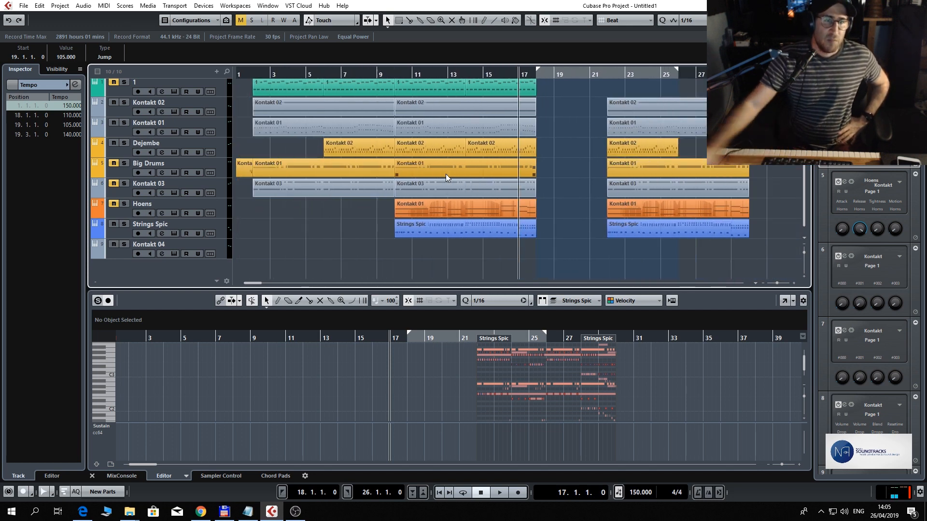
pyautogui.moveTo(720, 258); pyautogui.dragTo(578, 111)
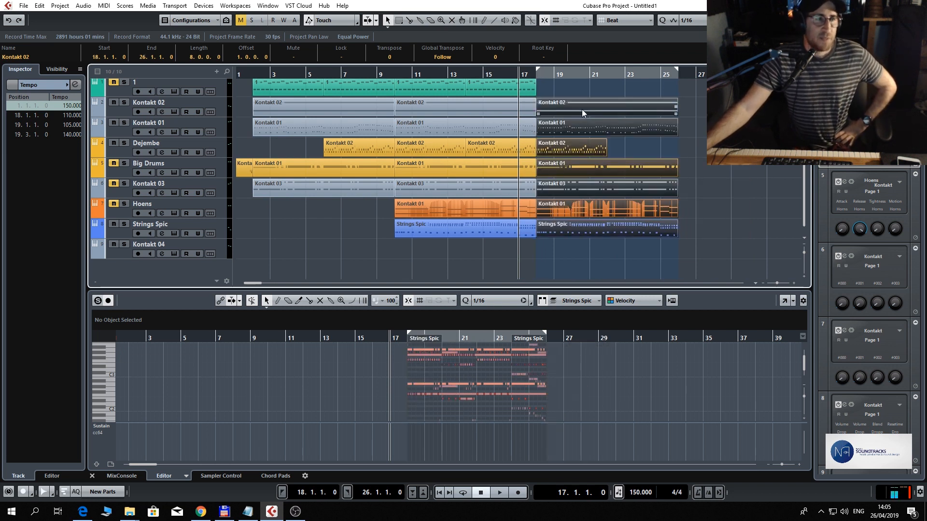
# - Unmute Big Drums, Kontakt 03 and Hoens, audition Strings Spic soloed from bar 17, and add Hoens to the solo
pyautogui.click(114, 164)
pyautogui.click(113, 184)
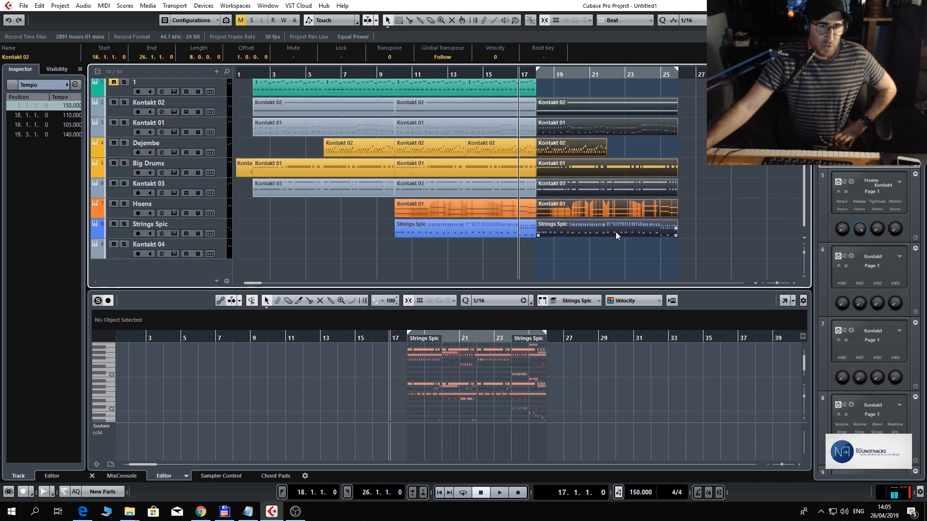
pyautogui.click(124, 224)
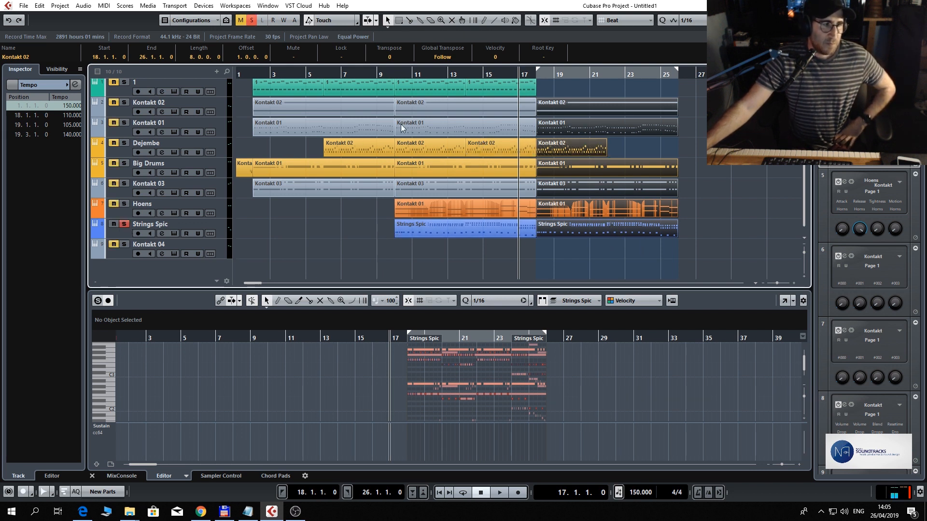
pyautogui.press('space')
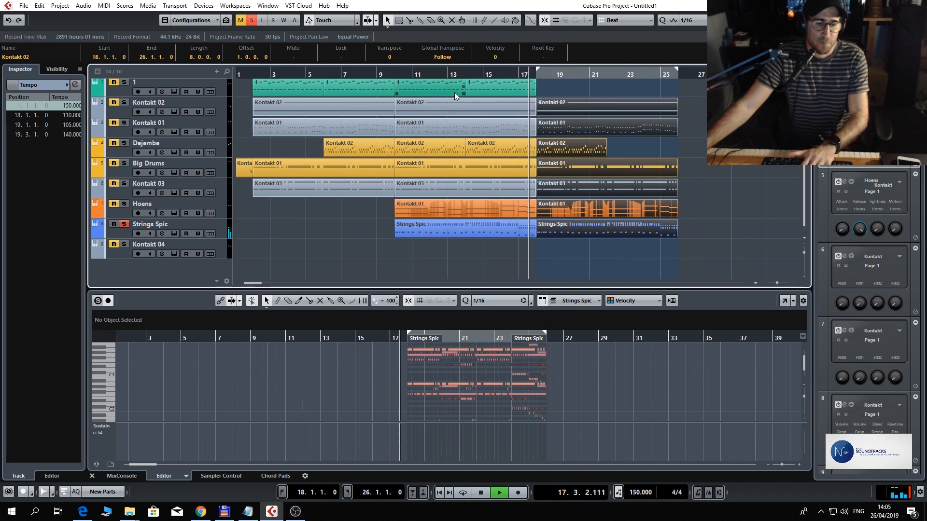
pyautogui.press('space')
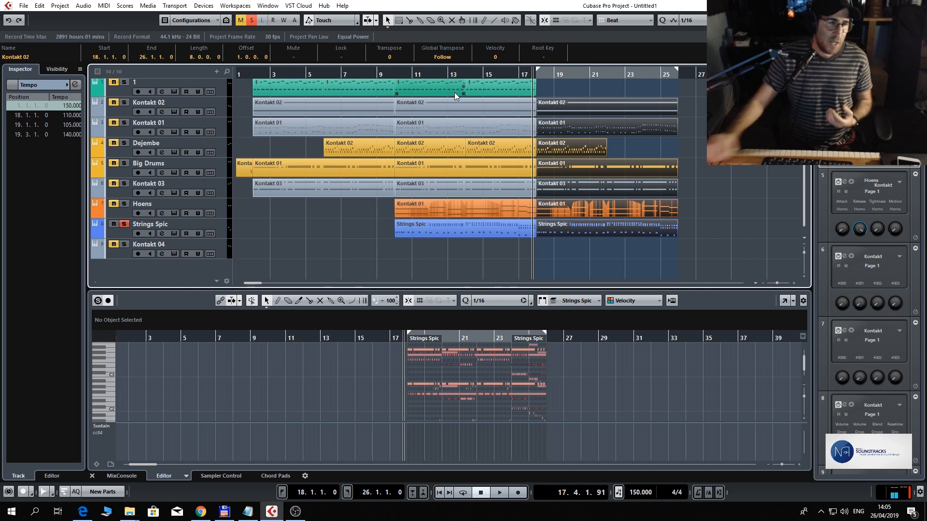
pyautogui.click(124, 204)
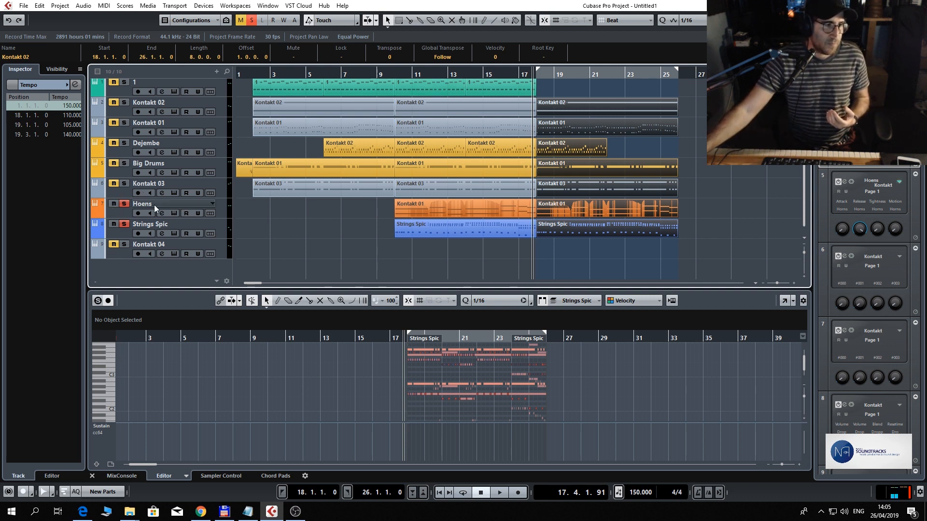
# - Select the Hoens and Big Drums tracks in turn to try them out, clear all solo states, and select the Kontakt 03 track
pyautogui.click(224, 208)
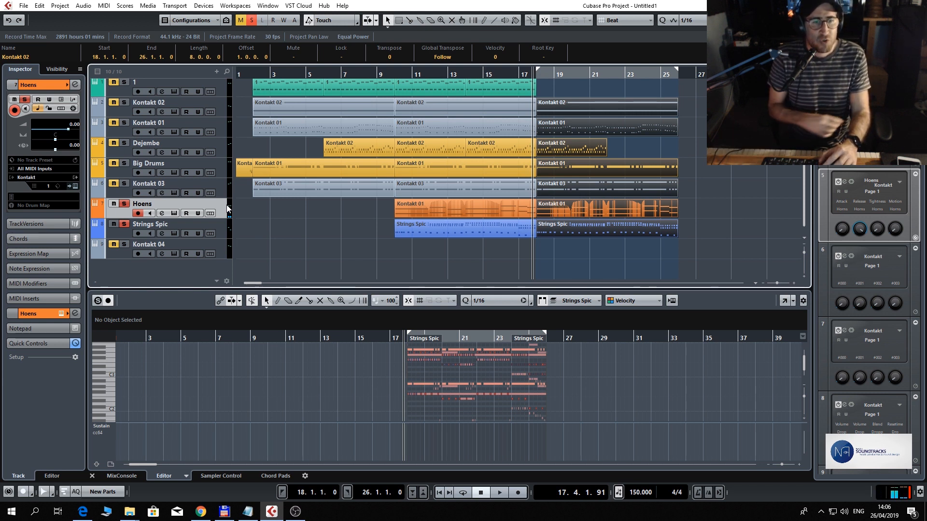
pyautogui.click(221, 164)
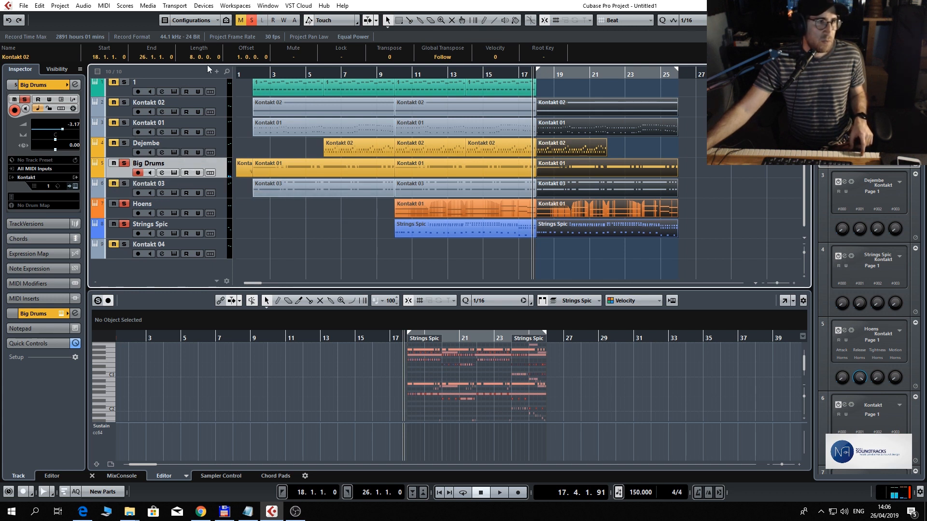
pyautogui.click(251, 20)
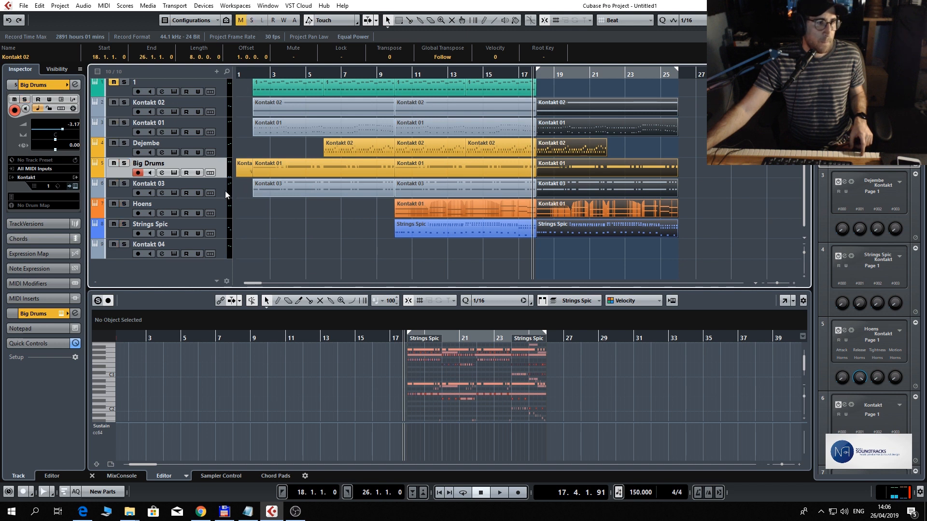
pyautogui.click(225, 195)
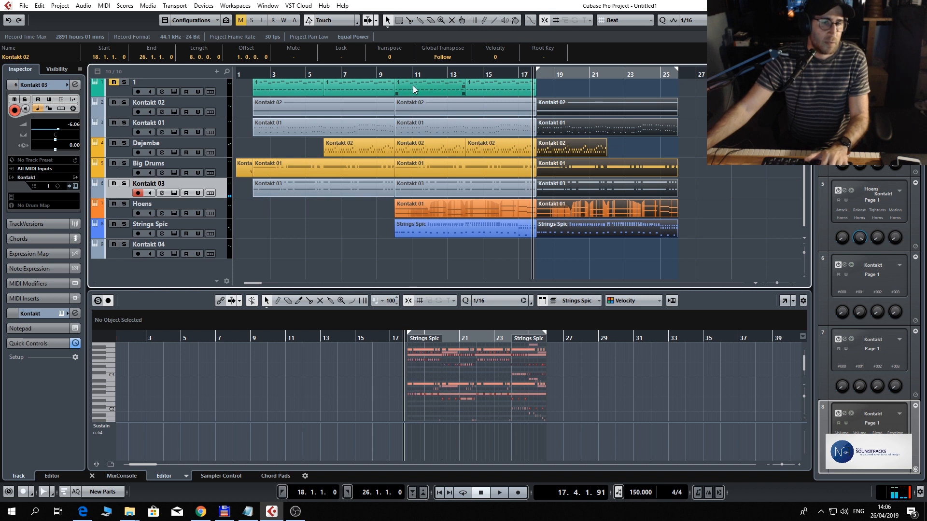
# - Set the locators around the parts from bar 10 to bar 26, turn on cycle and audition the section from just before bar 10
pyautogui.click(390, 76)
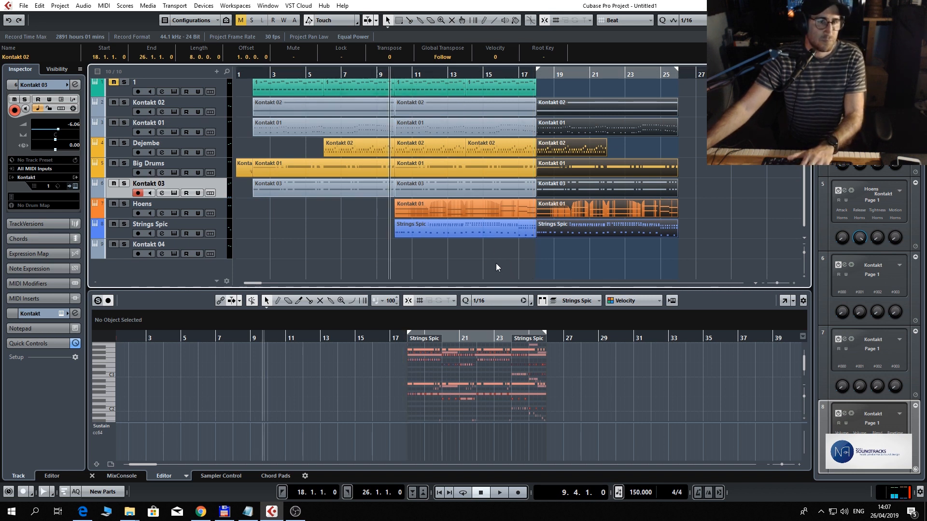
pyautogui.moveTo(496, 263); pyautogui.dragTo(661, 106)
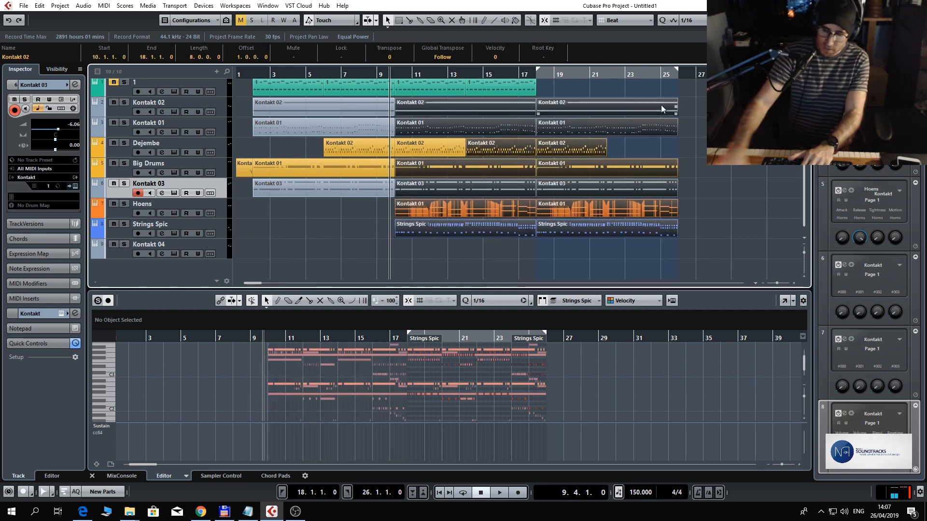
pyautogui.press('p')
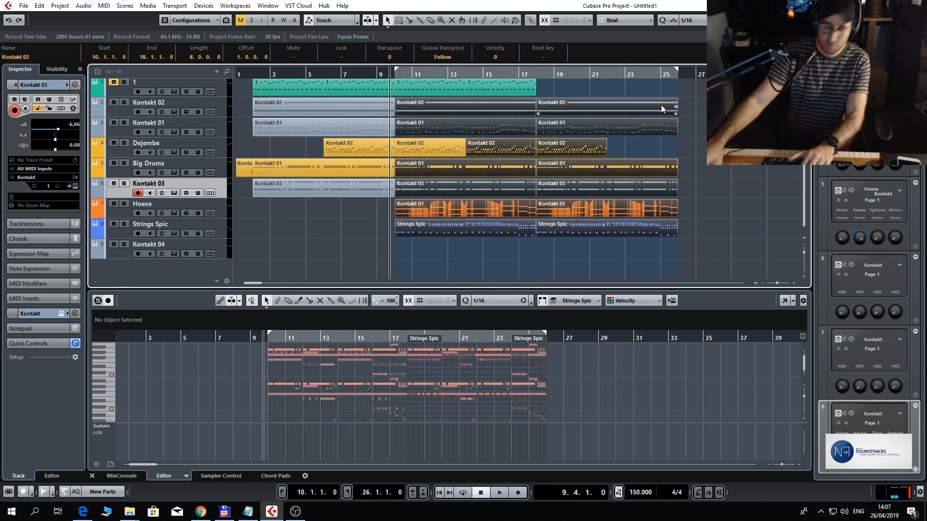
pyautogui.press('KP_Divide')
pyautogui.press('space')
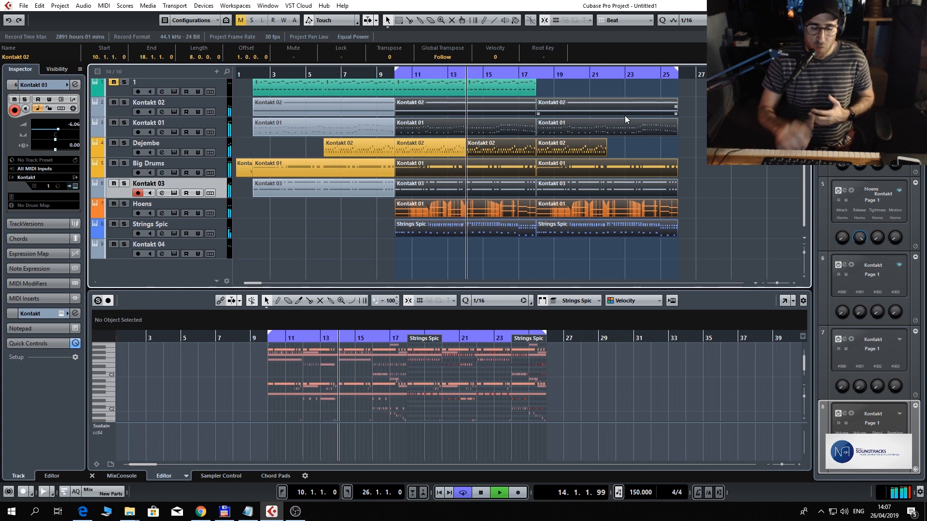
pyautogui.press('space')
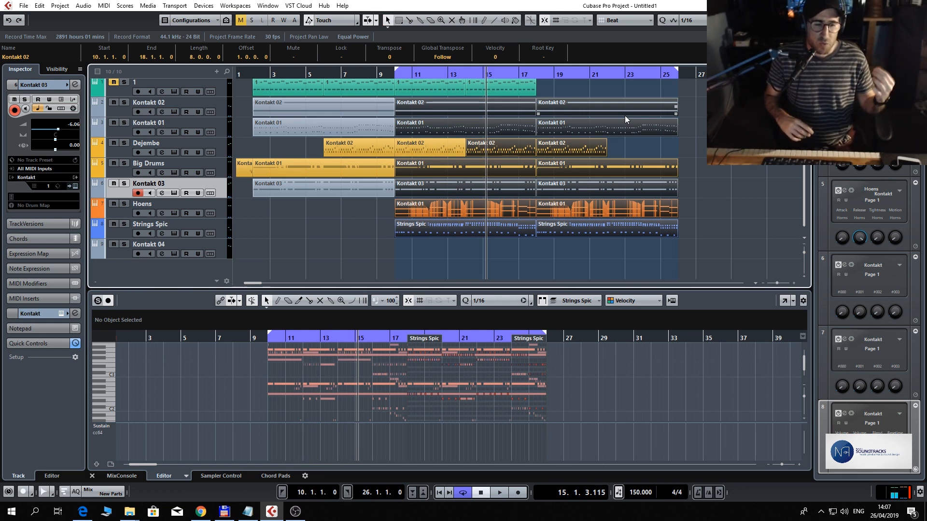
# - Add one instrument track using the 64-bit NI Kontakt 6 instrument, routed to Stereo Out
pyautogui.rightClick(189, 266)
pyautogui.click(217, 282)
pyautogui.click(419, 271)
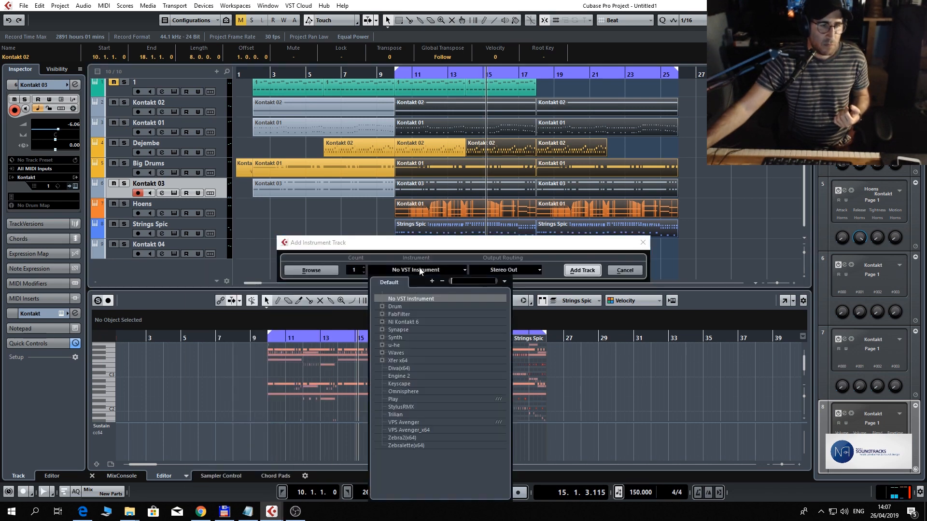
pyautogui.click(416, 320)
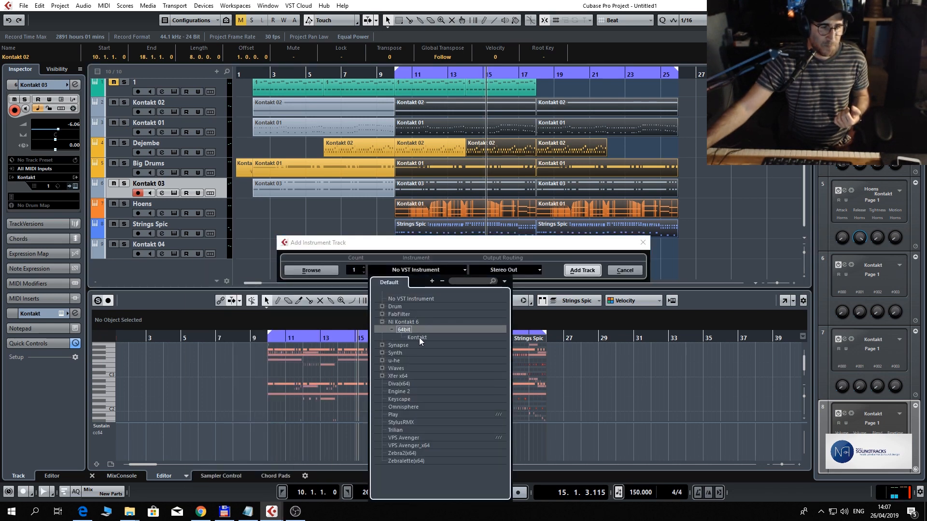
pyautogui.click(419, 338)
pyautogui.click(584, 273)
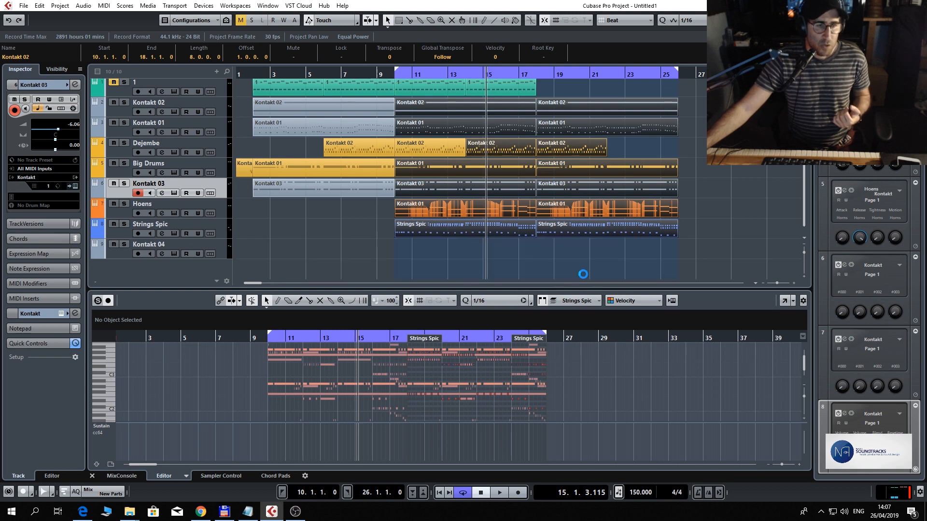
pyautogui.scroll(-5, 425, 286)
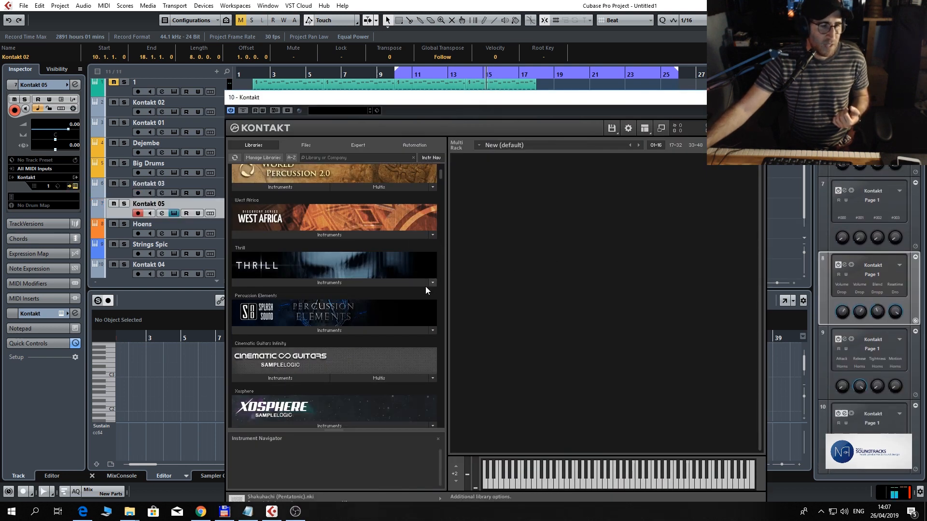
pyautogui.scroll(-5, 420, 291)
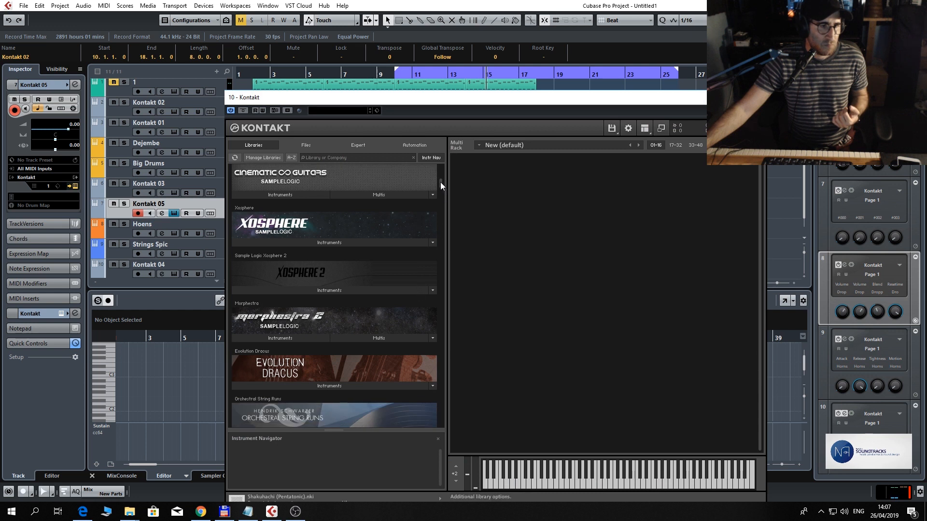
pyautogui.click(303, 146)
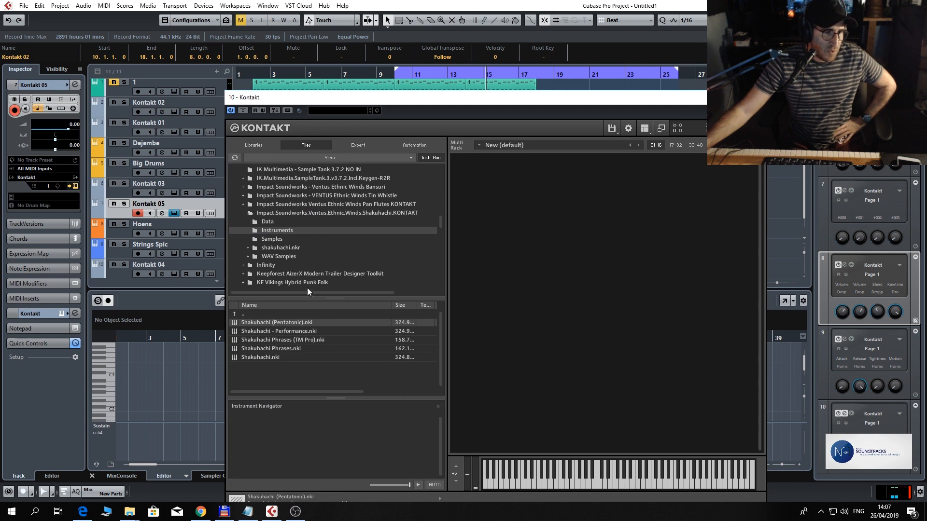
pyautogui.doubleClick(291, 315)
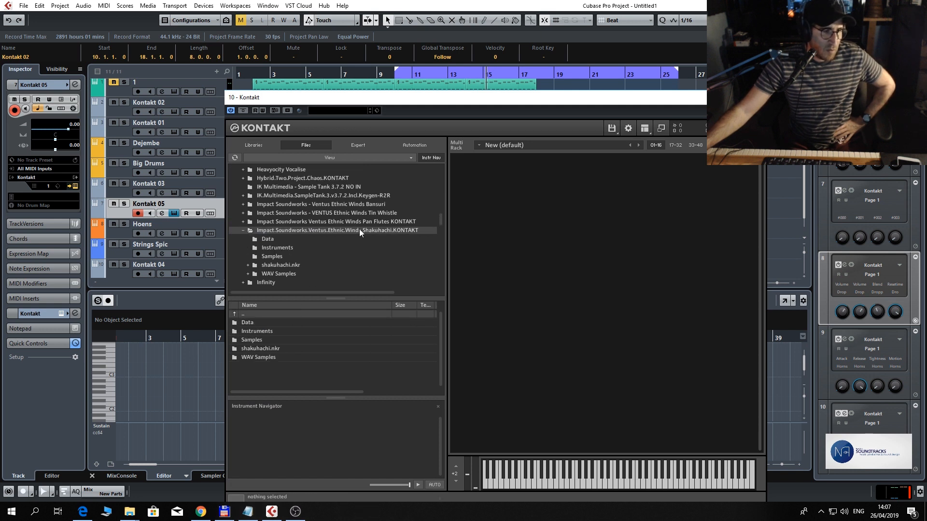
pyautogui.click(270, 147)
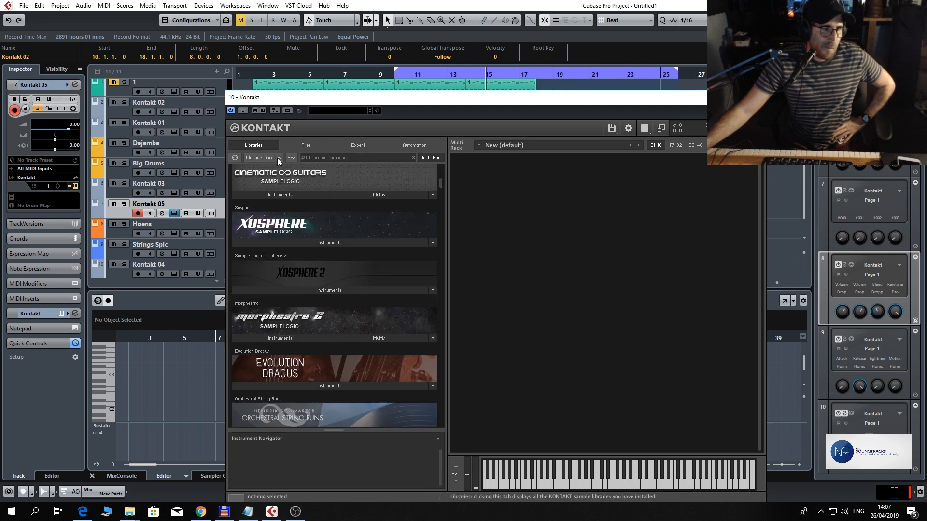
# - Try out Aura Piano 2 and black pearl morphichord from the Instrumentals Keys folder of the Morphestra library
pyautogui.scroll(-2, 319, 288)
pyautogui.click(281, 309)
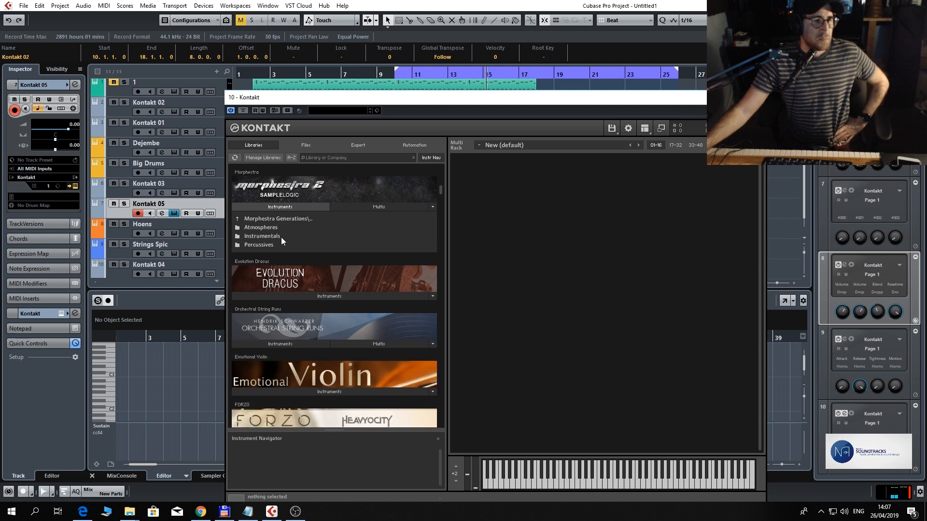
pyautogui.doubleClick(280, 237)
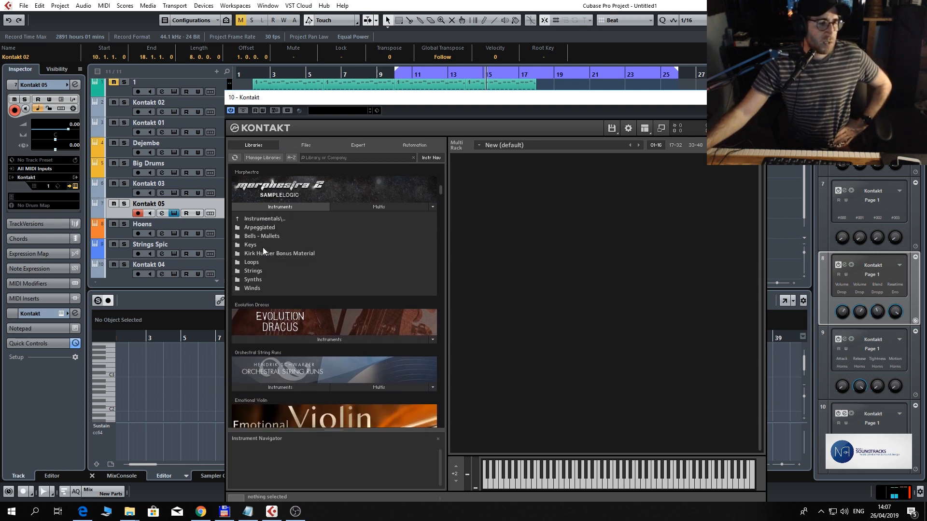
pyautogui.doubleClick(262, 246)
pyautogui.click(274, 236)
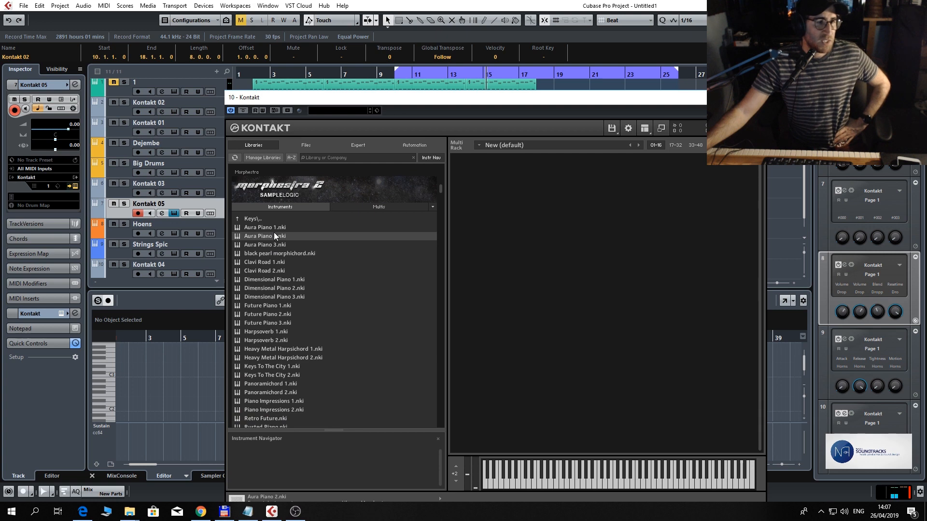
pyautogui.doubleClick(274, 235)
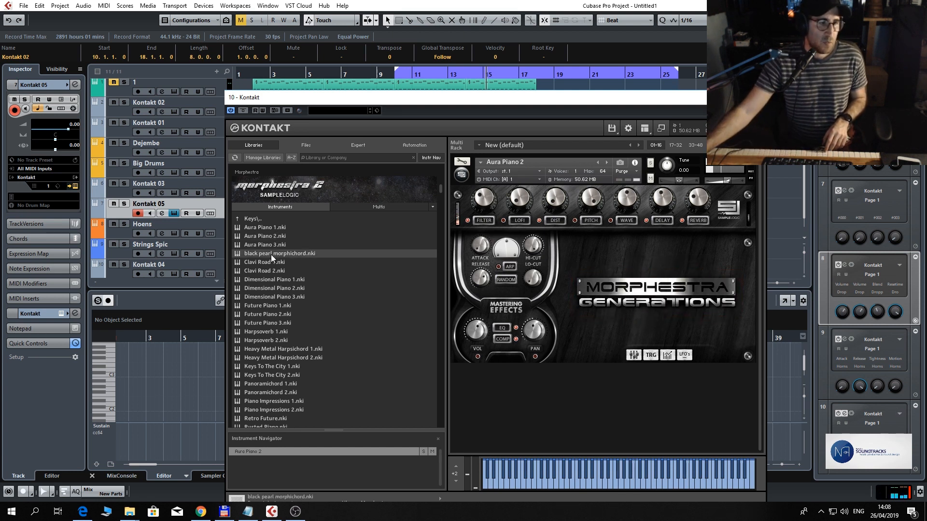
pyautogui.moveTo(541, 274); pyautogui.dragTo(541, 275)
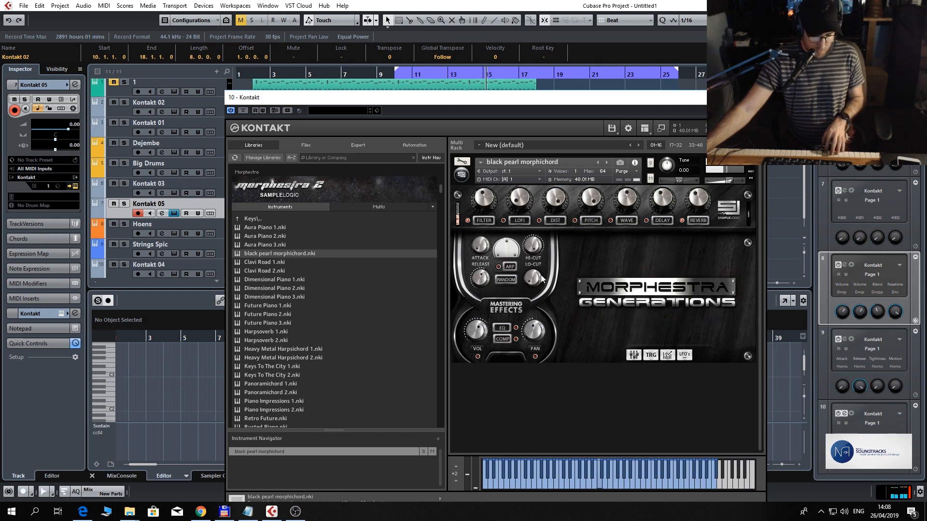
# - Try out Cobra Force 1 and Last Salvation 2 from Morphestra's Atmospheres Electronic folder, replacing the loaded instrument
pyautogui.click(314, 205)
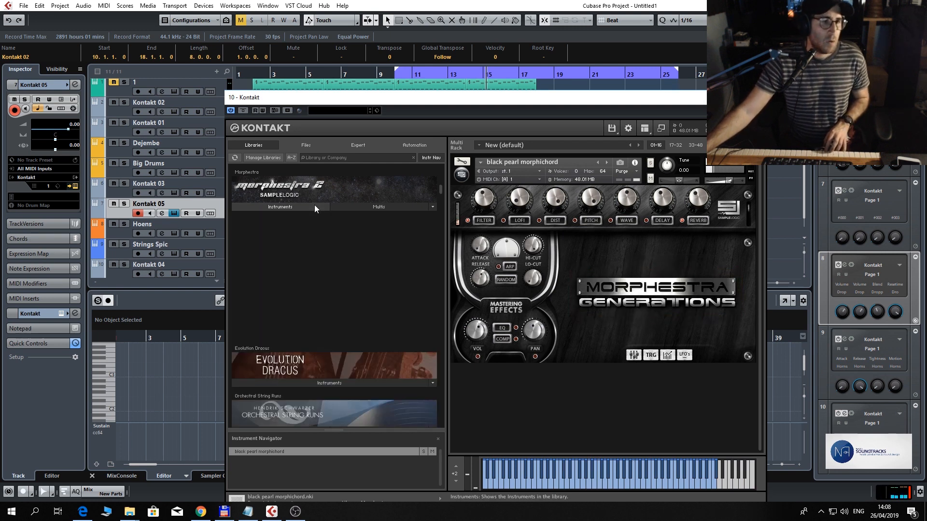
pyautogui.click(298, 212)
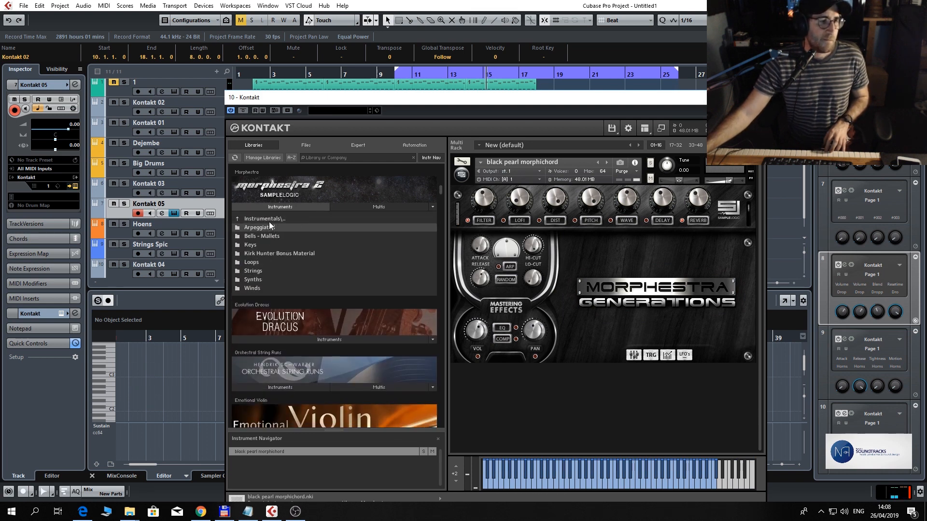
pyautogui.click(269, 221)
pyautogui.click(270, 229)
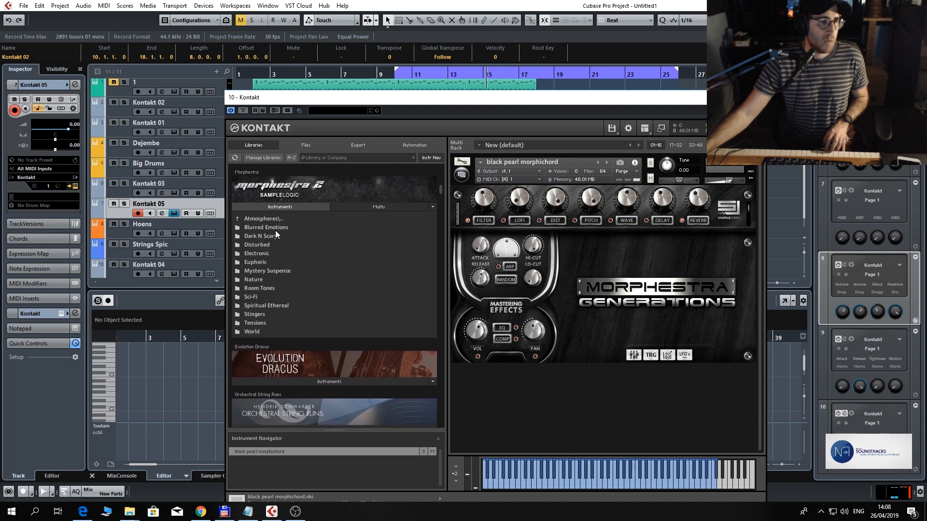
pyautogui.click(271, 253)
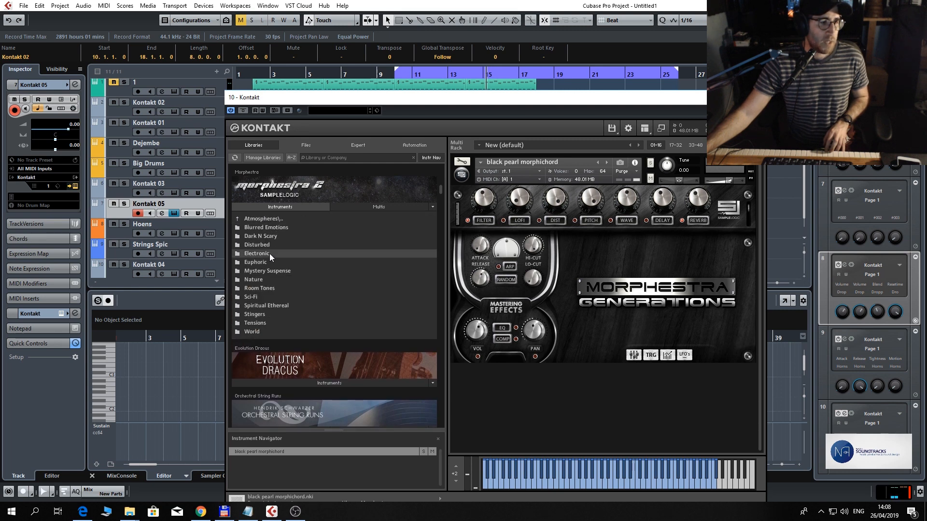
pyautogui.click(265, 231)
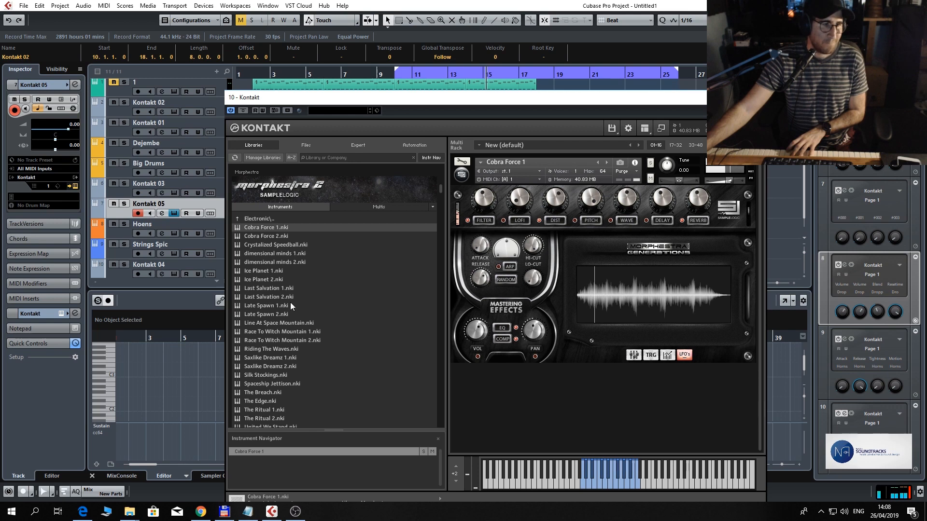
pyautogui.click(265, 299)
pyautogui.moveTo(589, 280); pyautogui.dragTo(590, 279)
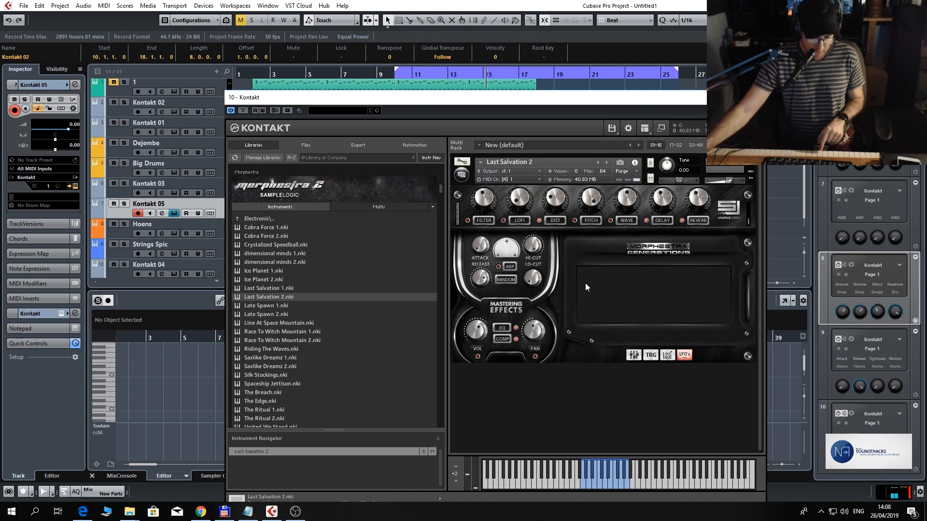
# - Replace the loaded instrument with Antiquity from Morphestra's Spiritual Ethereal folder to try it out
pyautogui.doubleClick(316, 221)
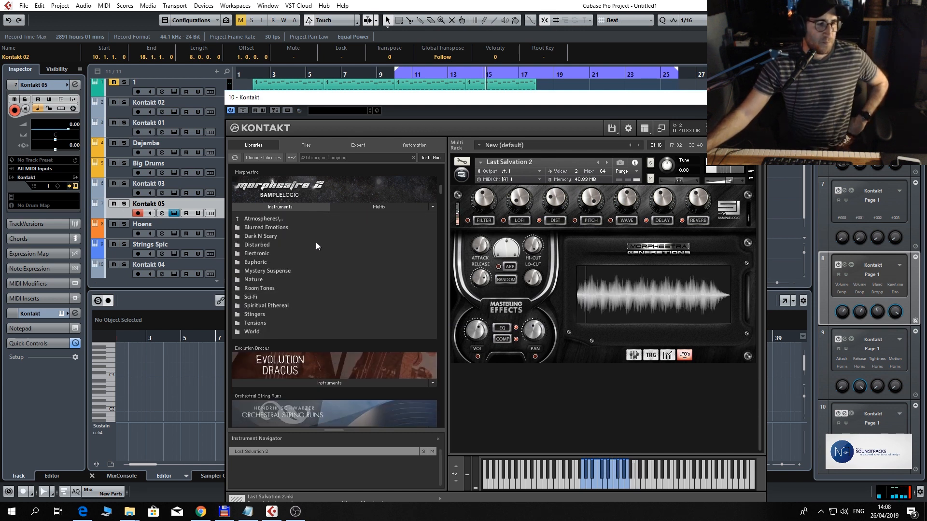
pyautogui.doubleClick(283, 305)
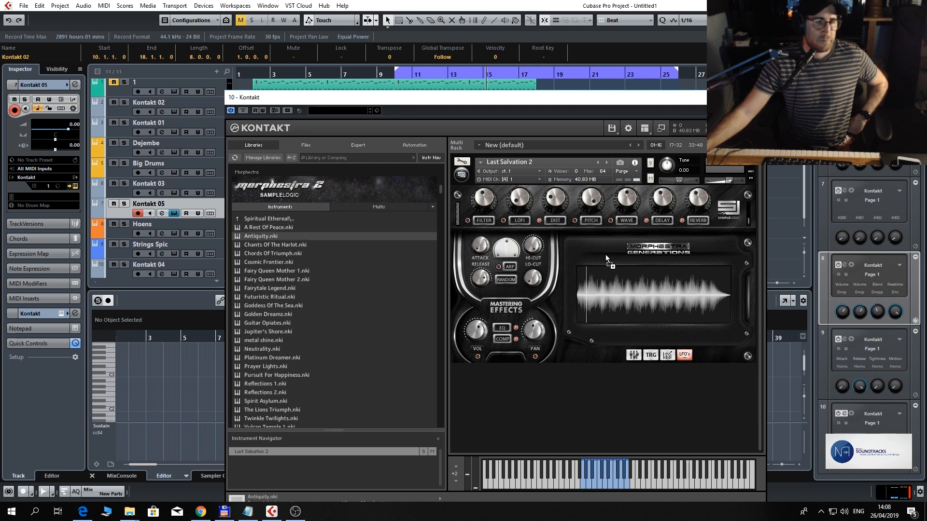
pyautogui.moveTo(606, 254); pyautogui.dragTo(605, 255)
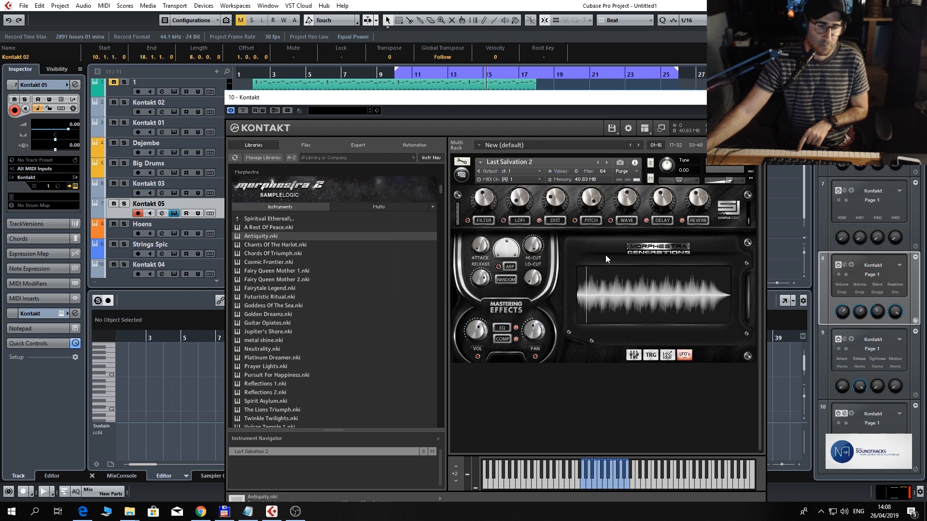
# - Replace the loaded instrument with Abduction 1 from Morphestra's Sci-Fi folder
pyautogui.doubleClick(296, 219)
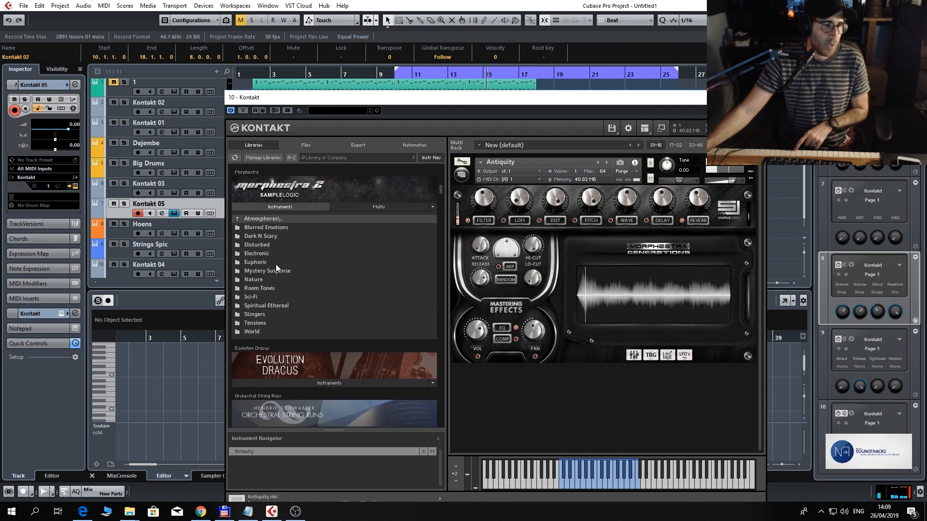
pyautogui.click(266, 298)
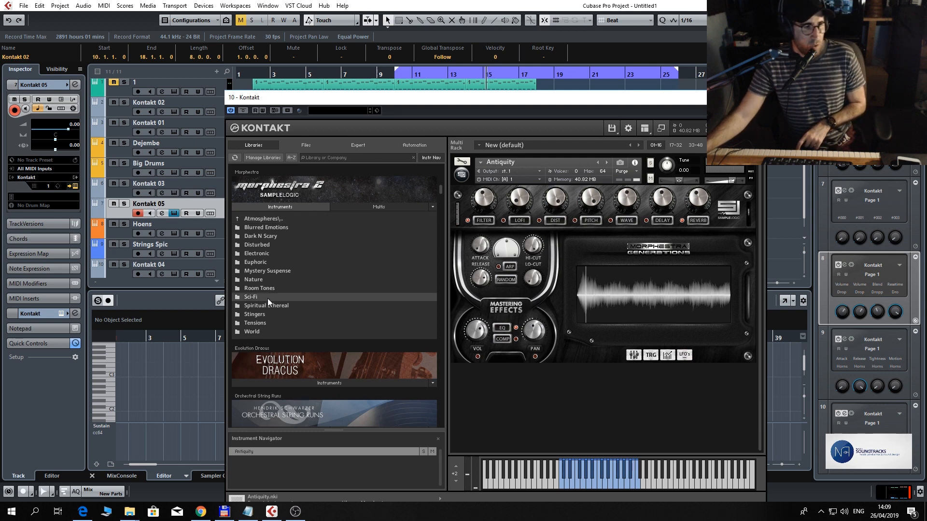
pyautogui.doubleClick(275, 298)
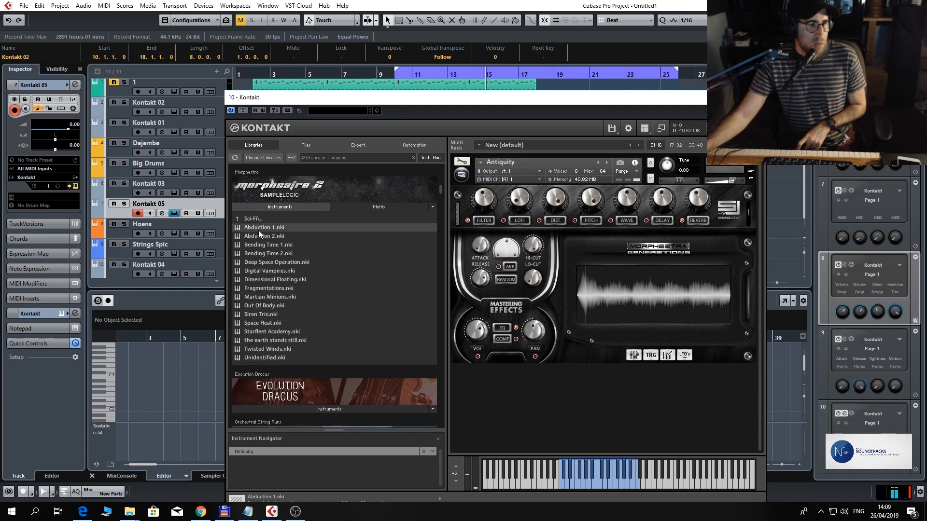
pyautogui.moveTo(598, 265); pyautogui.dragTo(597, 264)
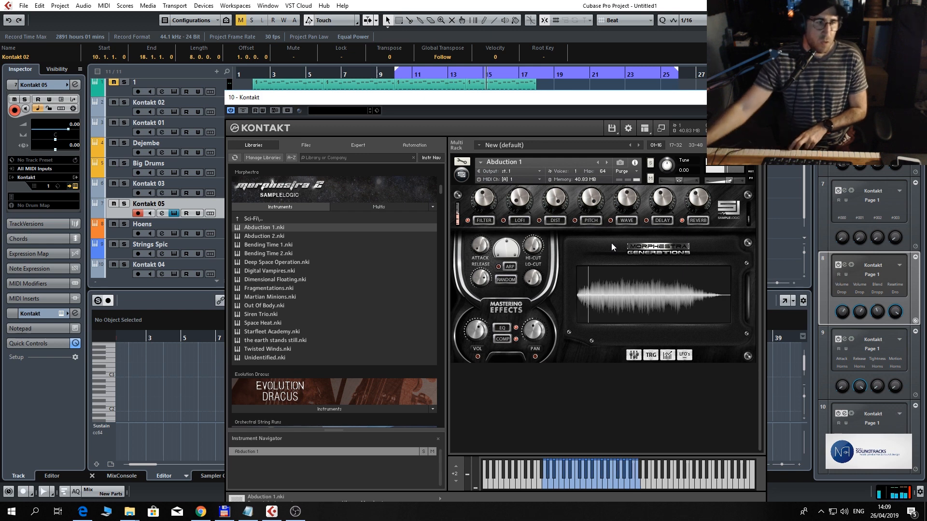
# - Record a Kontakt 05 part with Abduction 1 from bar 9 to bar 14, with the cycle switched off
pyautogui.click(754, 97)
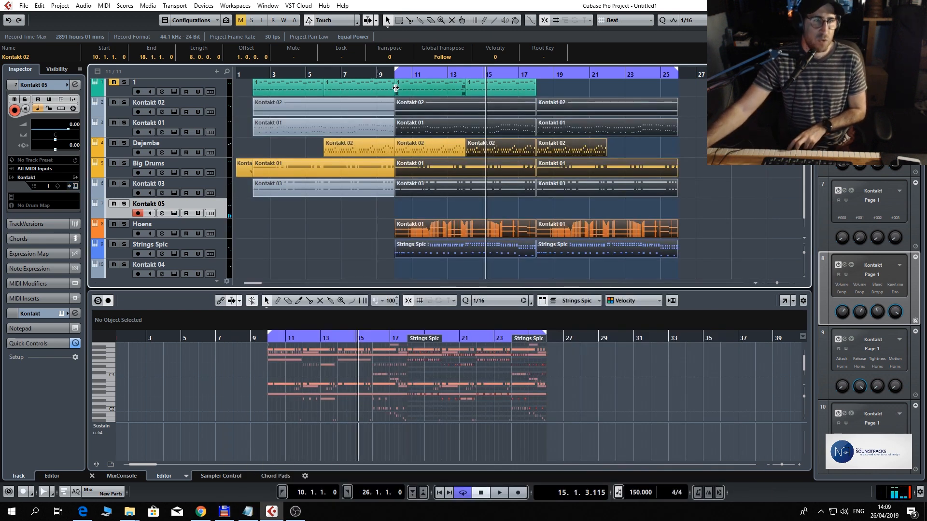
pyautogui.click(376, 71)
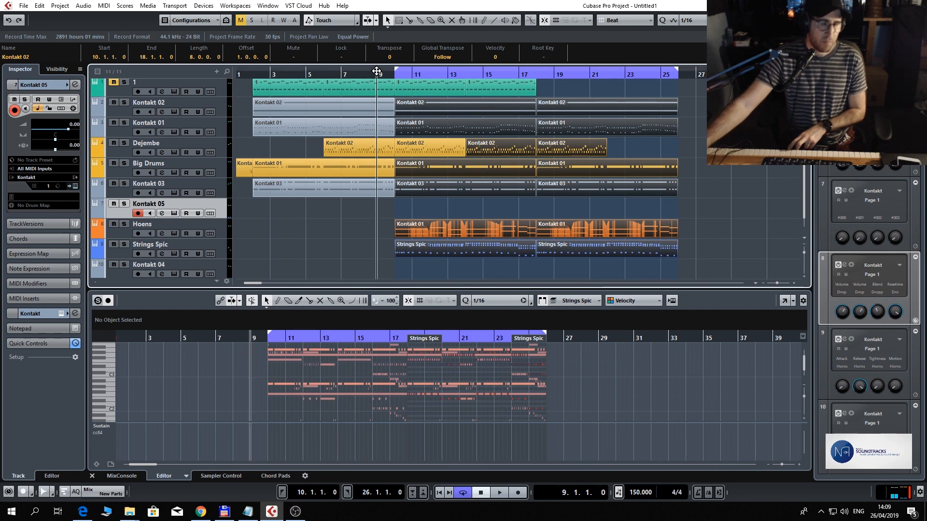
pyautogui.press('/')
pyautogui.press('KP_Multiply')
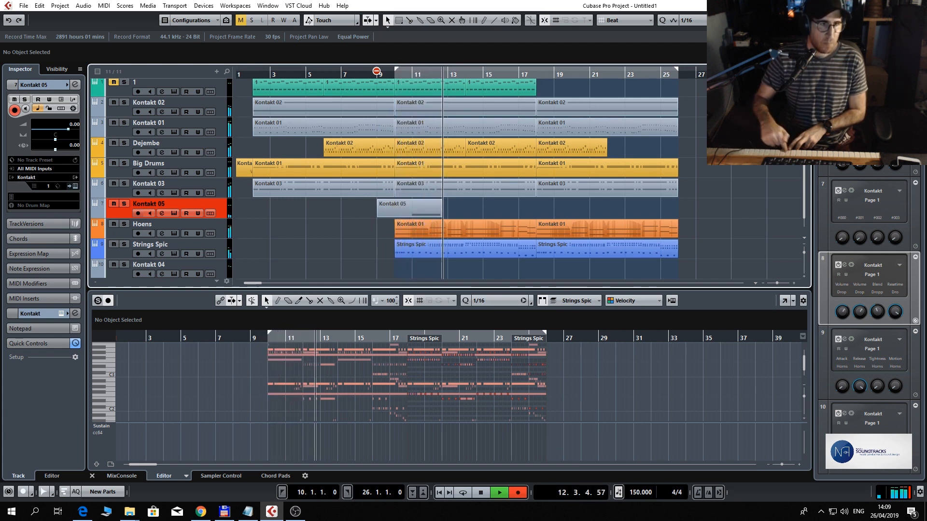
pyautogui.press('space')
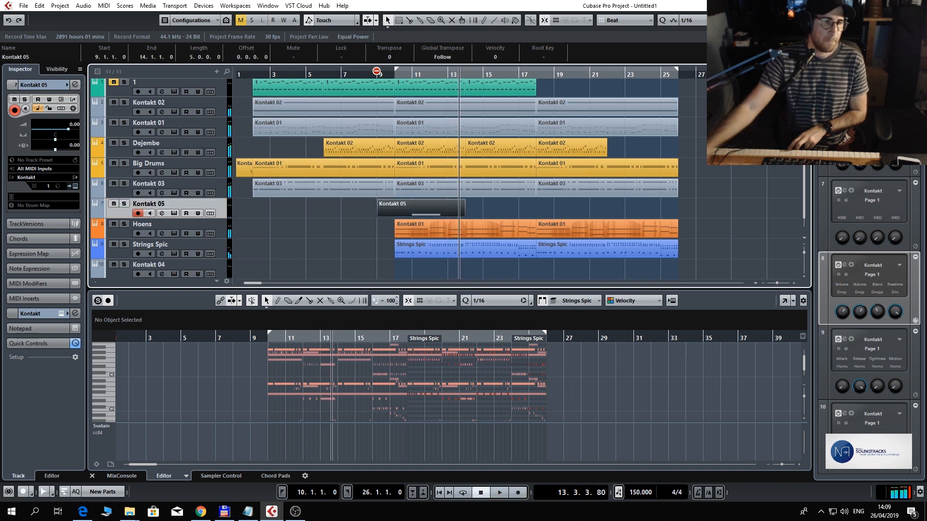
# - Move the recorded Kontakt 05 part to start at bar 3 and play it back with the other tracks
pyautogui.moveTo(401, 214); pyautogui.dragTo(297, 209)
pyautogui.click(257, 73)
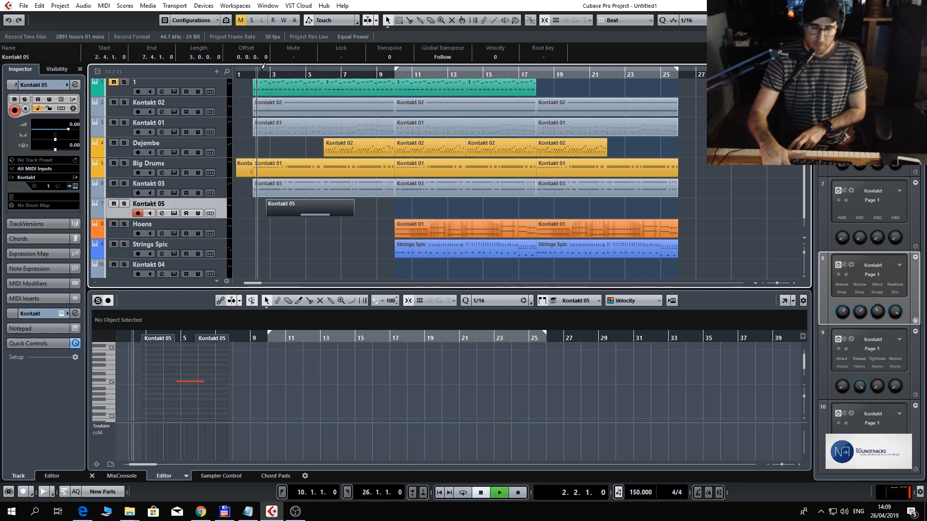
pyautogui.press('space')
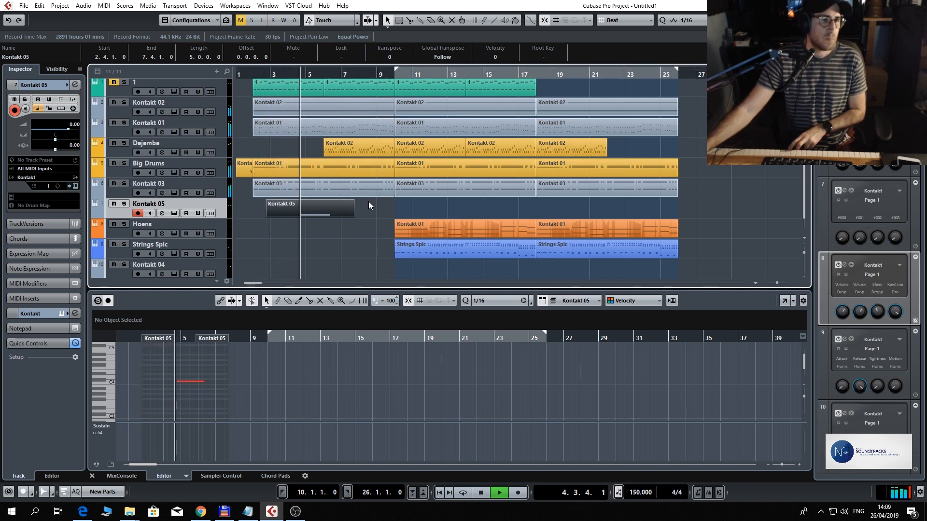
pyautogui.moveTo(311, 207); pyautogui.dragTo(317, 208)
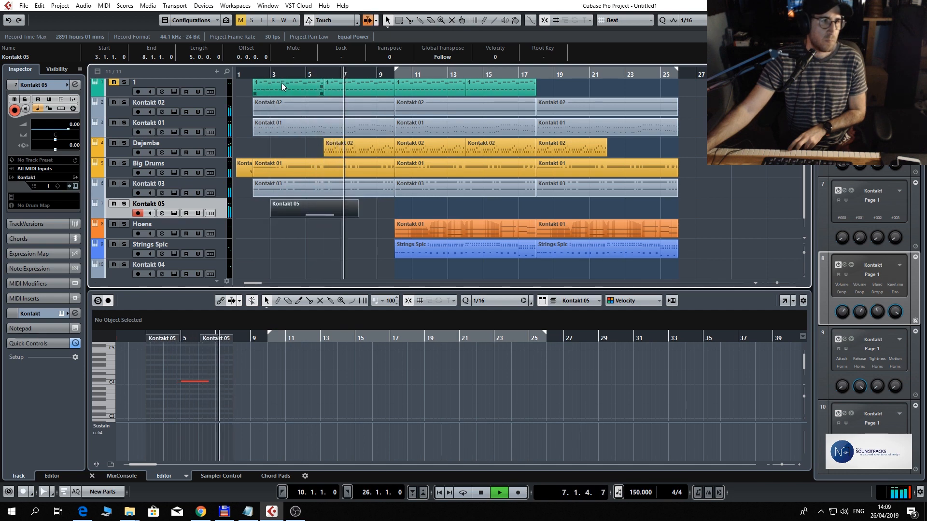
pyautogui.click(265, 74)
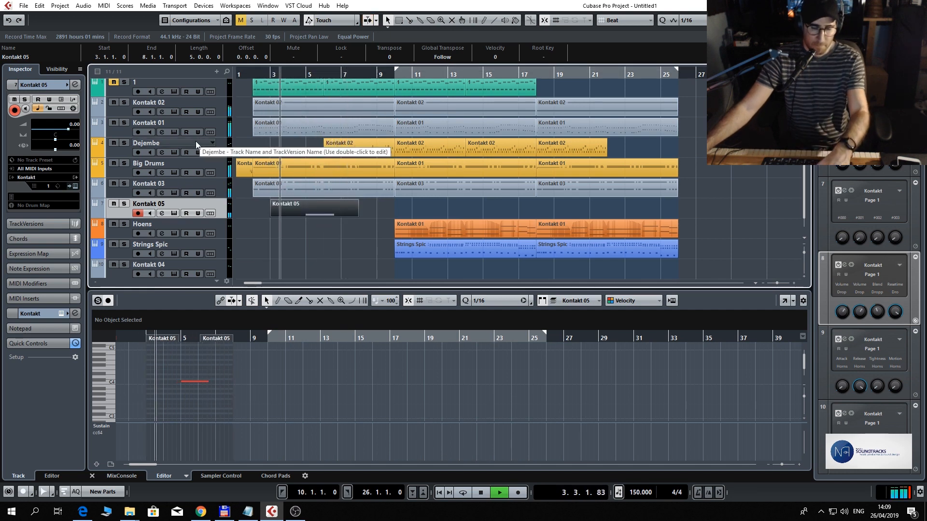
# - Lower the Kontakt 05 channel volume to -5.20 dB in its channel settings
pyautogui.click(161, 214)
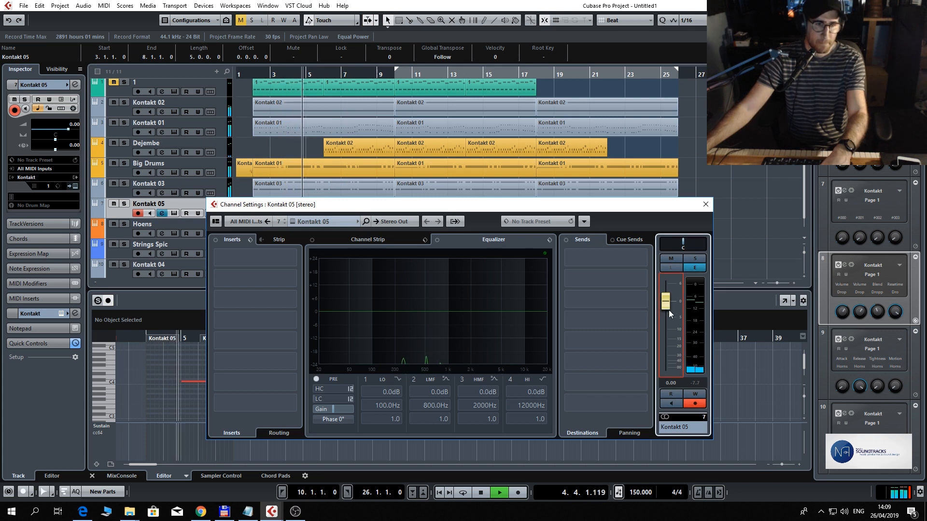
pyautogui.moveTo(668, 310); pyautogui.dragTo(670, 326)
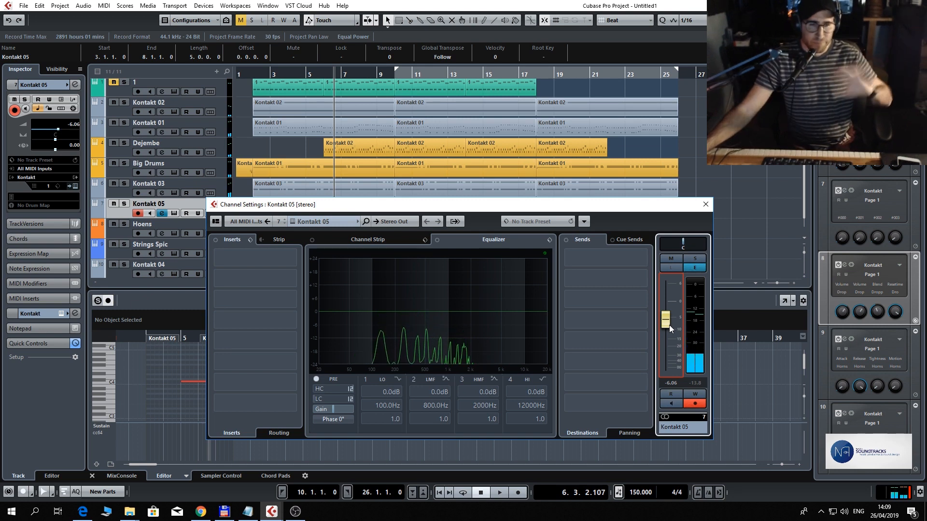
pyautogui.moveTo(669, 325); pyautogui.dragTo(669, 323)
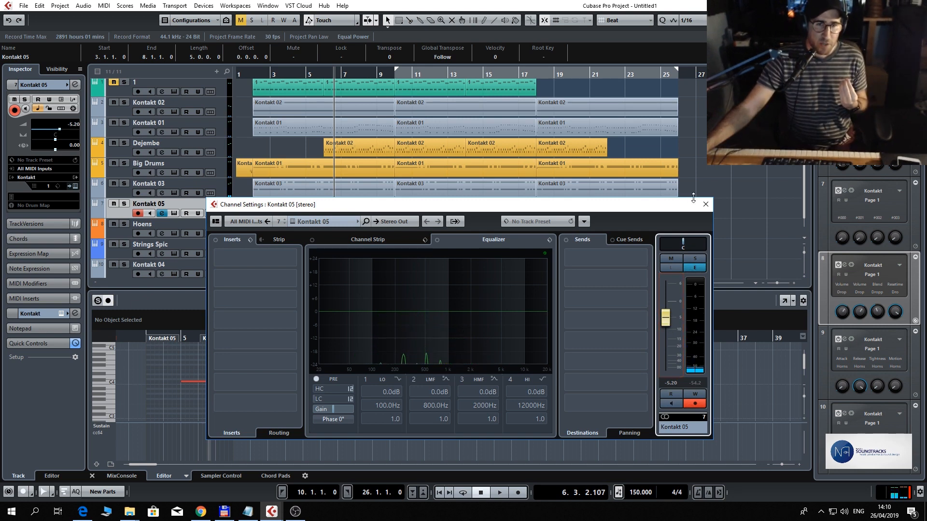
pyautogui.click(704, 205)
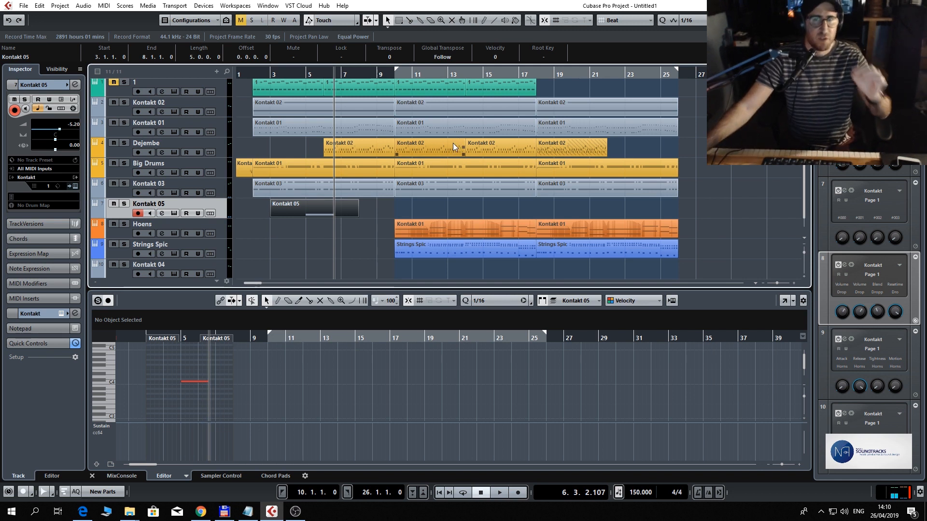
# - Play the intro from just before bar 2 and lower the Kontakt 05 channel volume to -8.71 dB
pyautogui.click(247, 78)
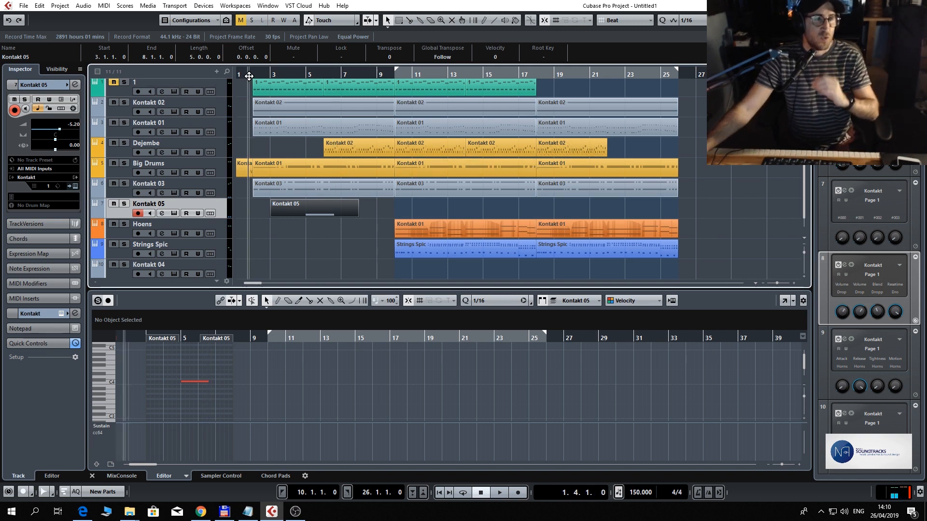
pyautogui.press('space')
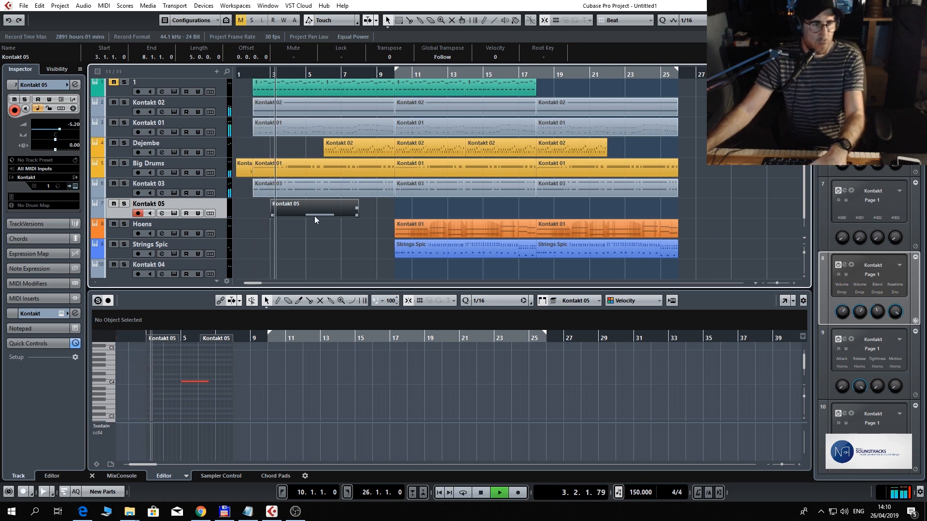
pyautogui.press('e')
pyautogui.moveTo(665, 324)
pyautogui.mouseDown()
pyautogui.moveTo(665, 315)
pyautogui.moveTo(666, 353)
pyautogui.moveTo(665, 331)
pyautogui.mouseUp()
pyautogui.press('space')
pyautogui.click(705, 205)
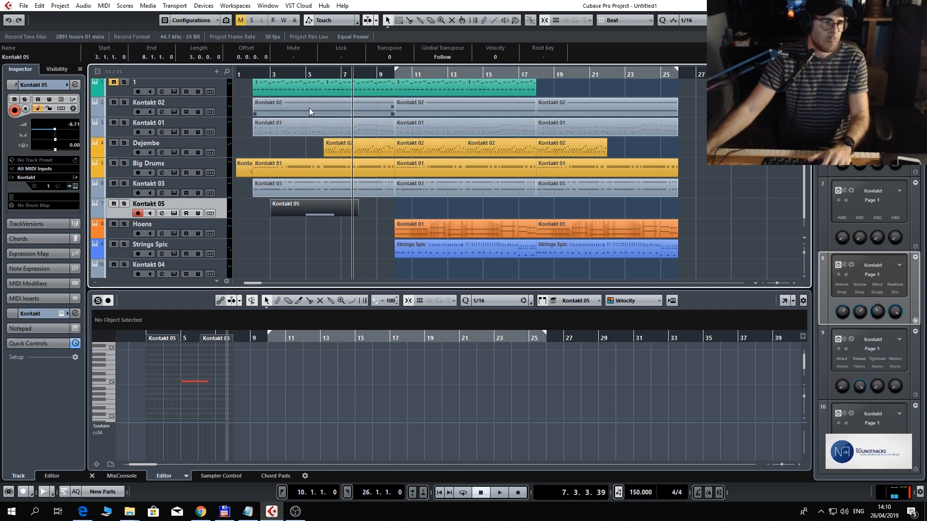
# - Return the playhead to bar 1 and skip to about 2:07 in the Mission: Impossible - Fallout chase video in Chrome
pyautogui.click(250, 75)
pyautogui.moveTo(211, 513)
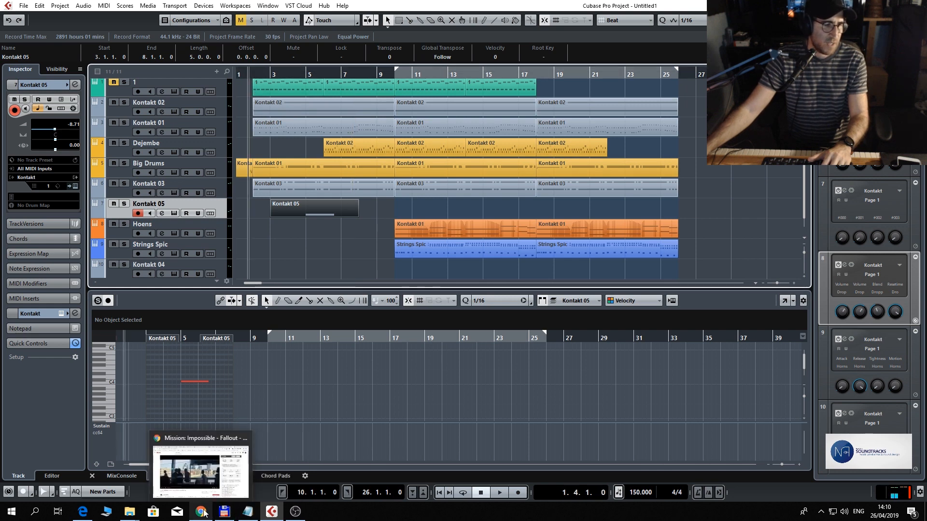
pyautogui.press('KP_Decimal')
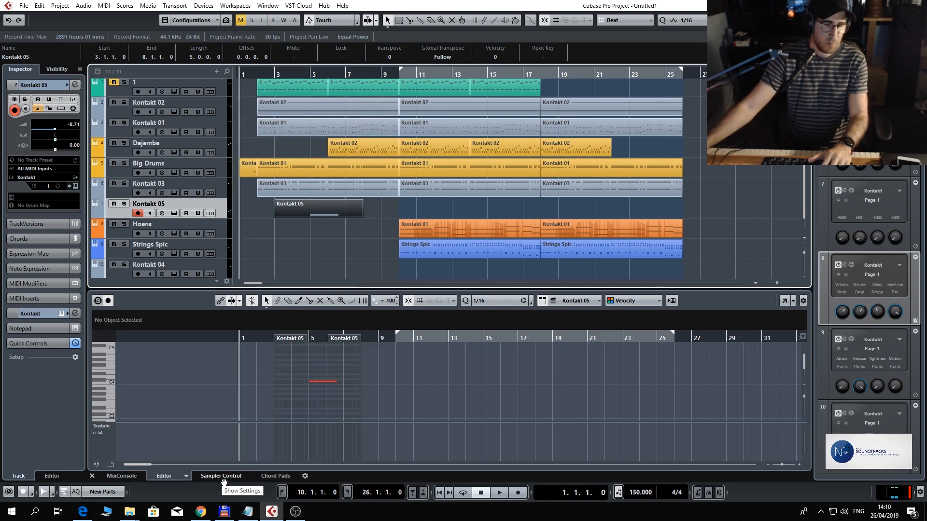
pyautogui.click(216, 469)
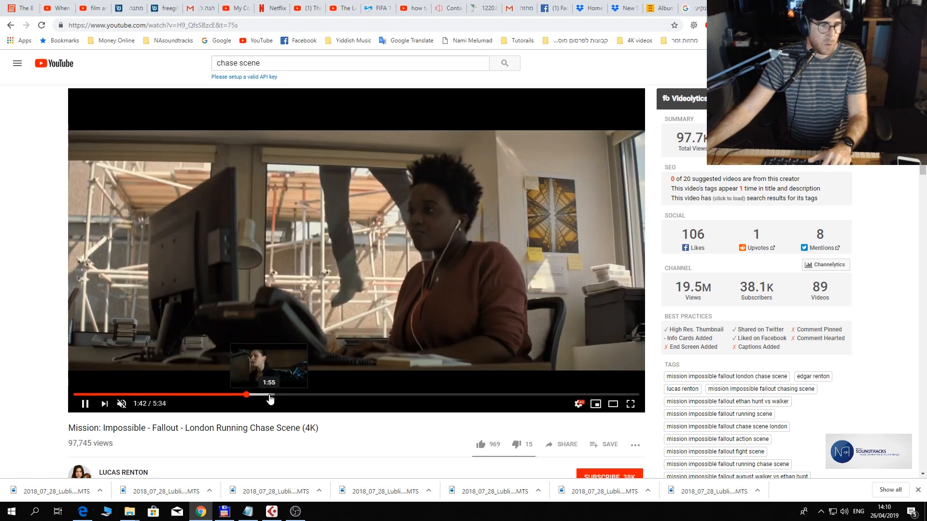
pyautogui.click(277, 397)
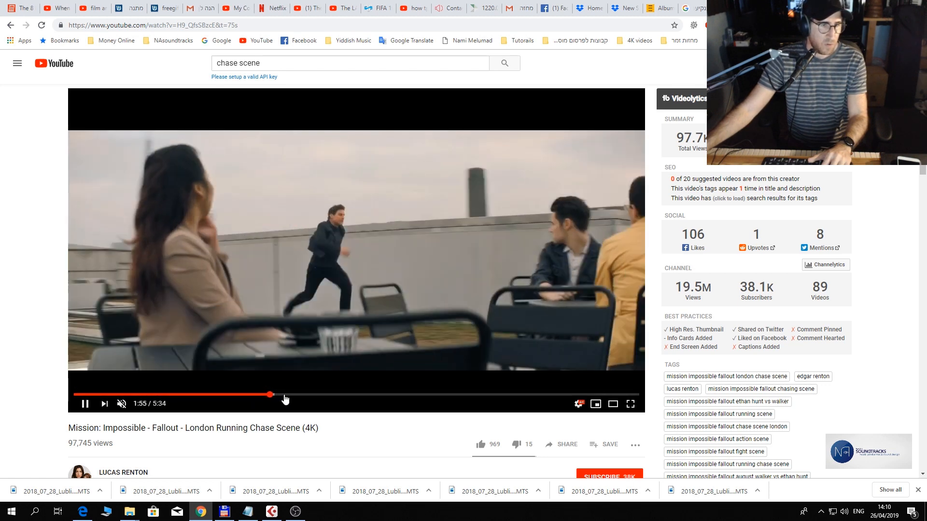
pyautogui.press('space')
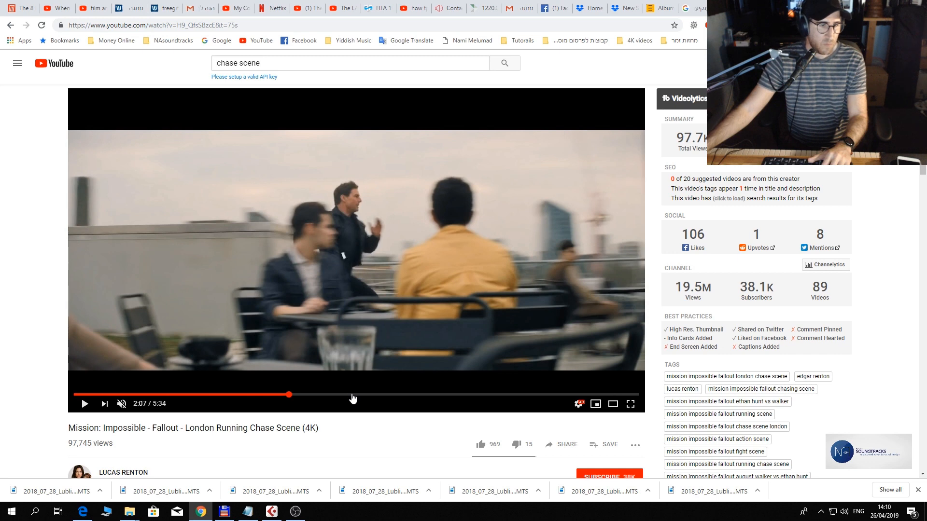
pyautogui.press('space')
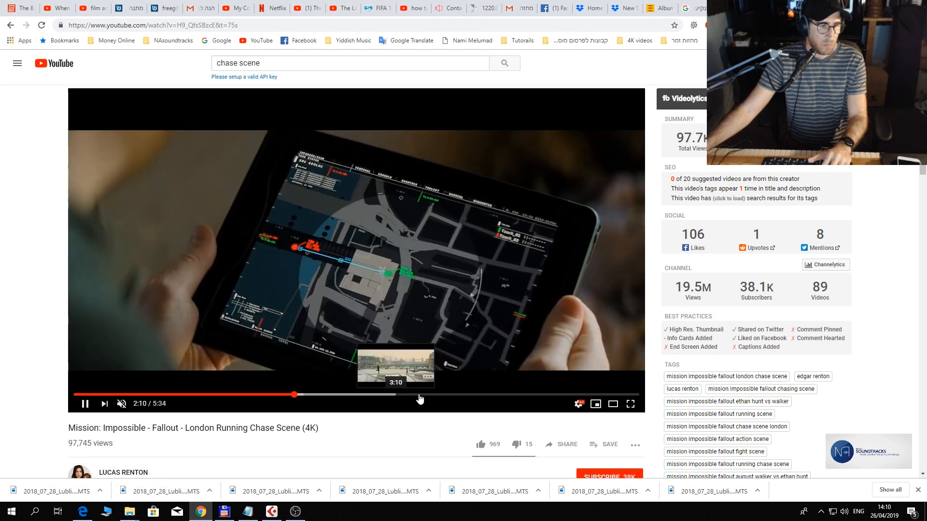
# - Cue the chase video around 3:18, watch the scene against the track, and switch back to Cubase
pyautogui.click(418, 396)
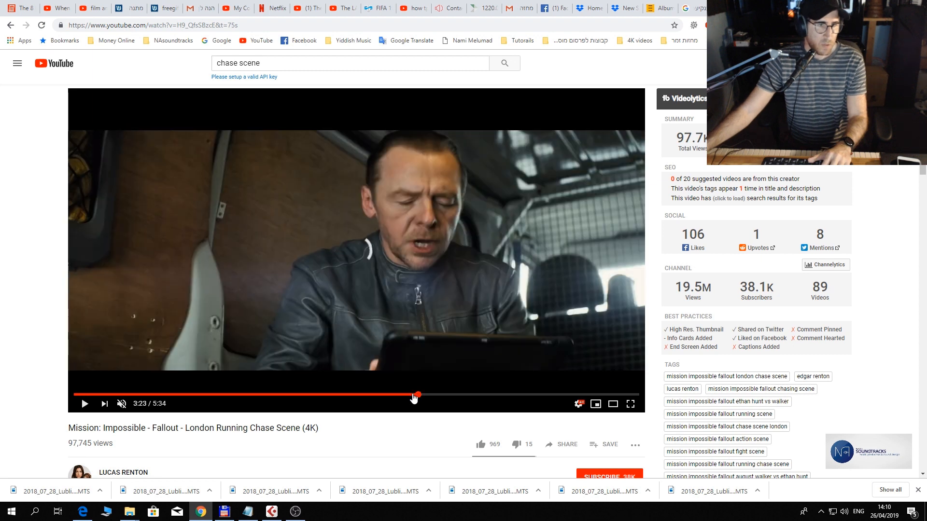
pyautogui.press('space')
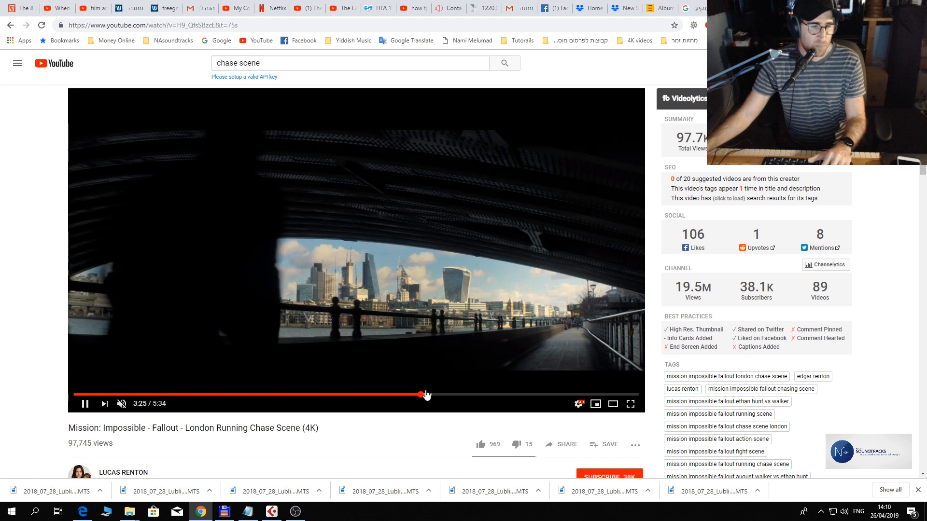
pyautogui.click(410, 396)
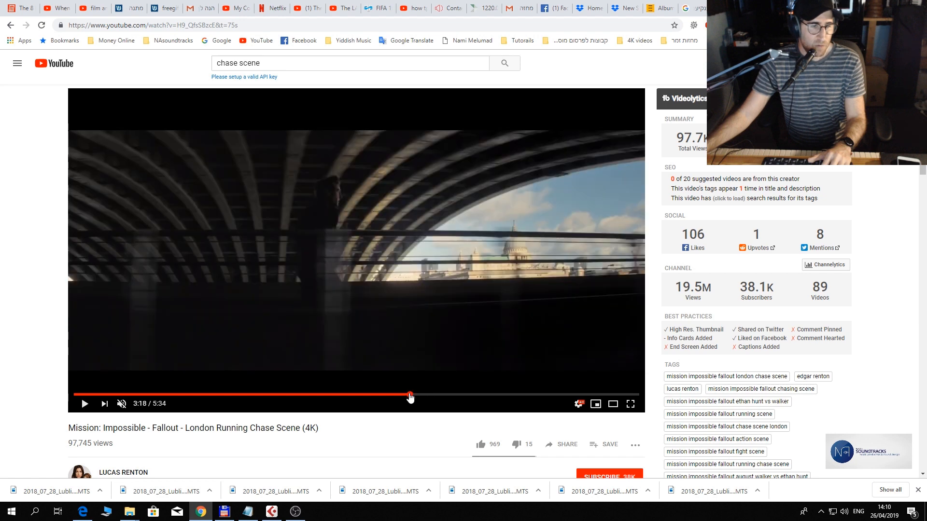
pyautogui.press('space')
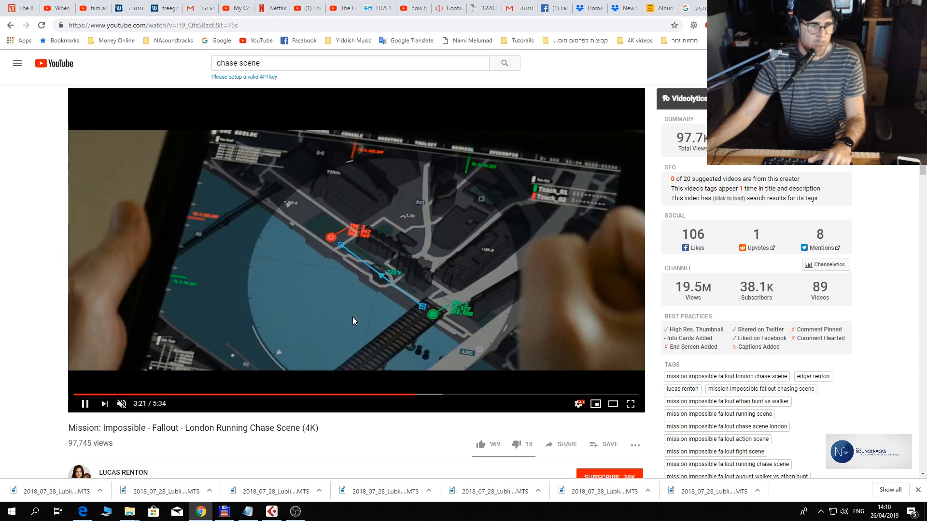
pyautogui.press('space')
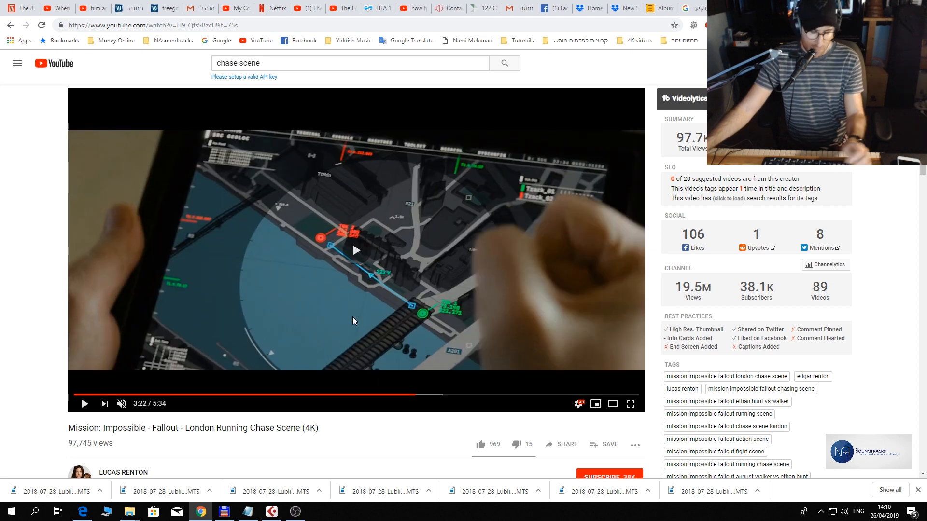
pyautogui.press('space')
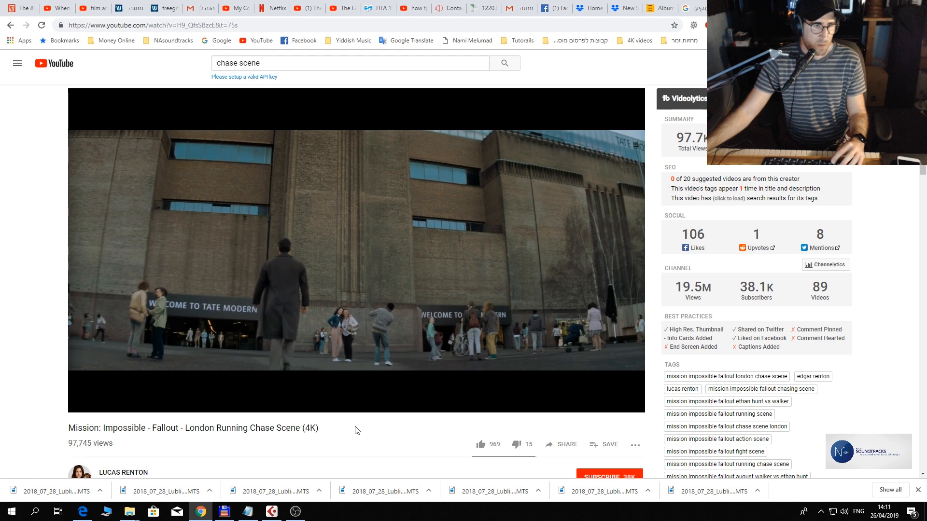
pyautogui.click(272, 511)
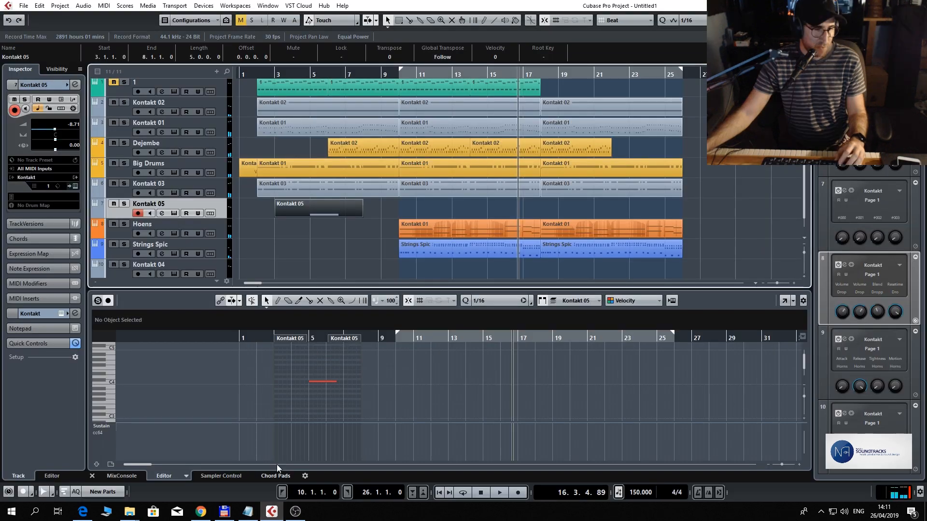